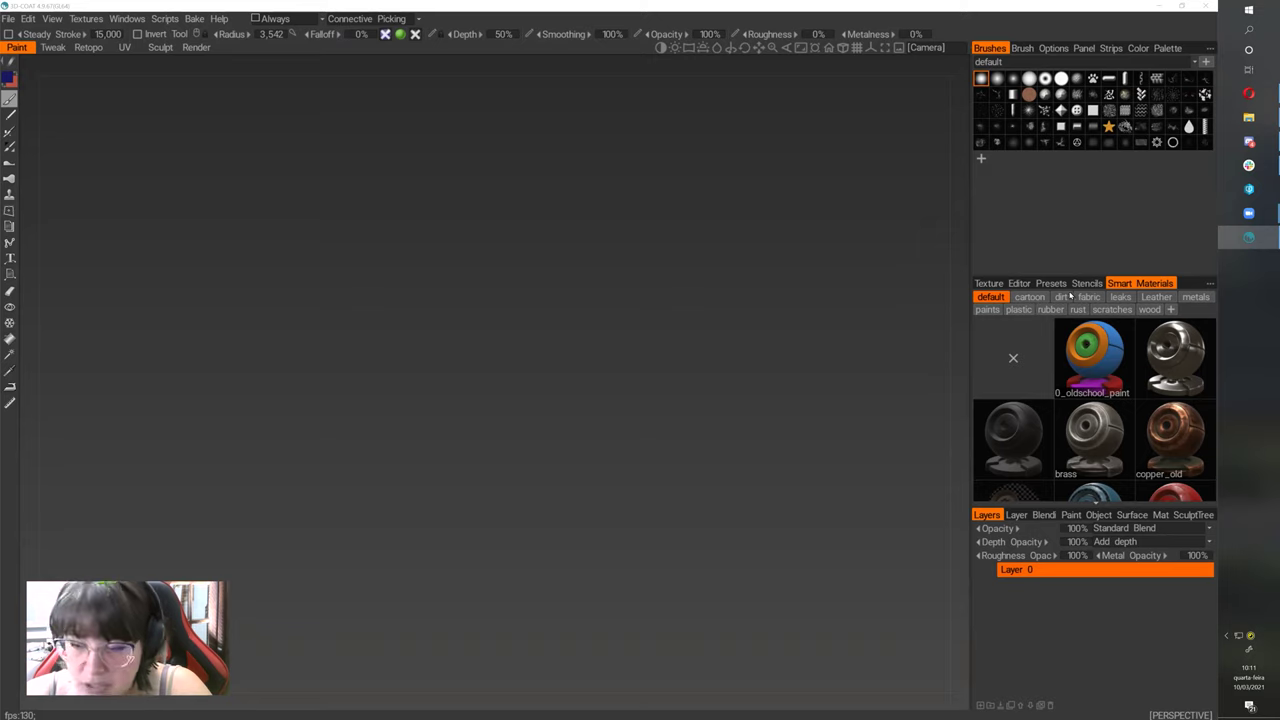
- Undock and close the Presets, Smart Materials and Stencils panels
{"action": "left_click_drag", "start_coordinate": [1041, 283], "coordinate": [695, 265]}
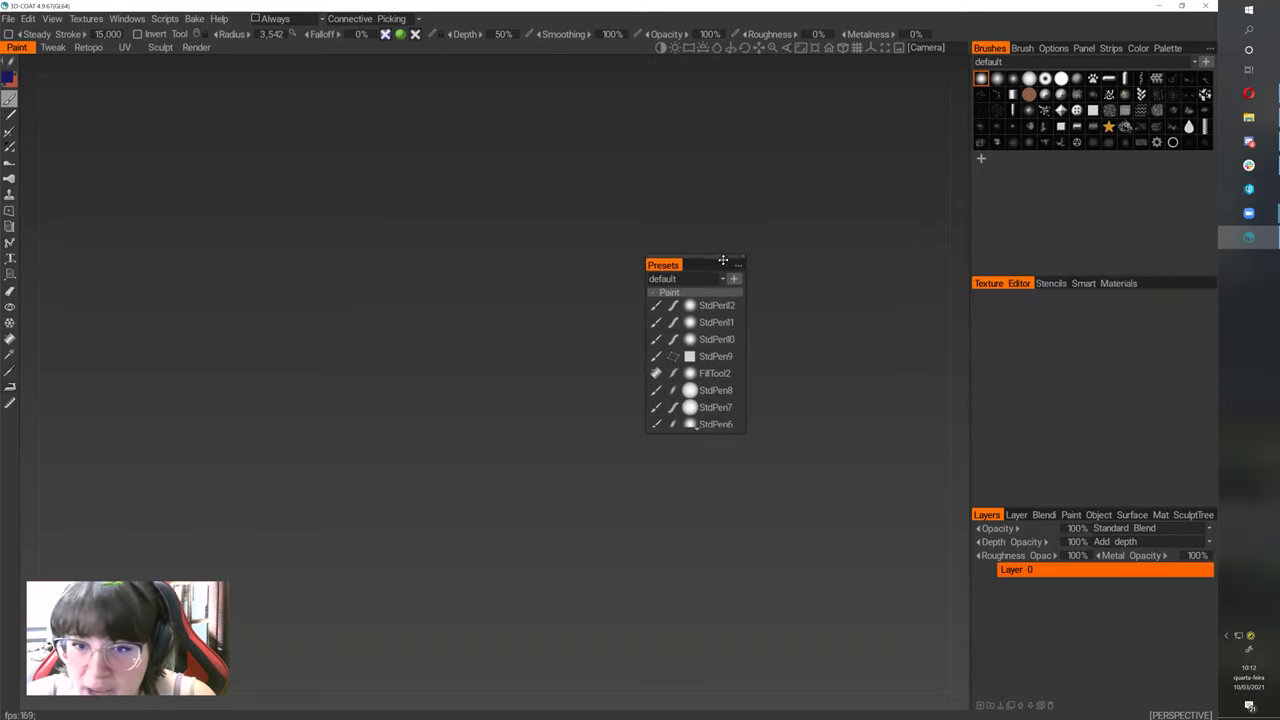
{"action": "left_click", "coordinate": [742, 263]}
{"action": "left_click_drag", "start_coordinate": [1108, 284], "coordinate": [611, 223]}
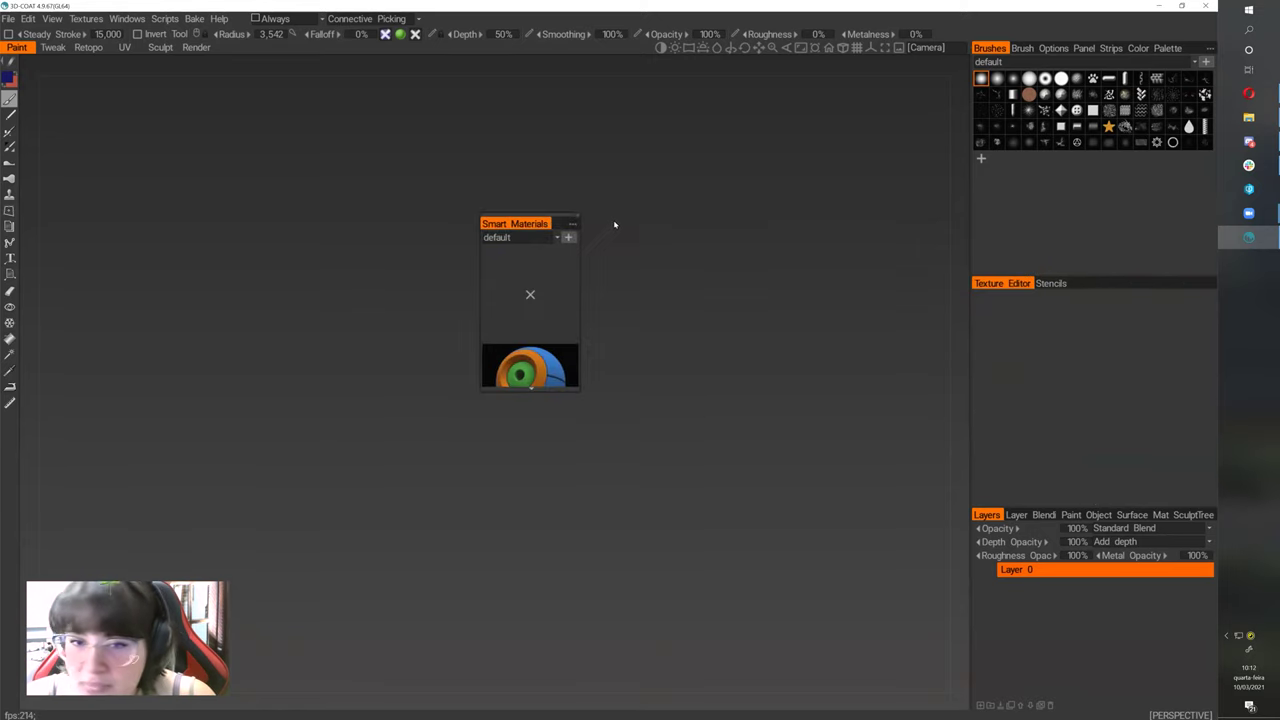
{"action": "left_click", "coordinate": [577, 219]}
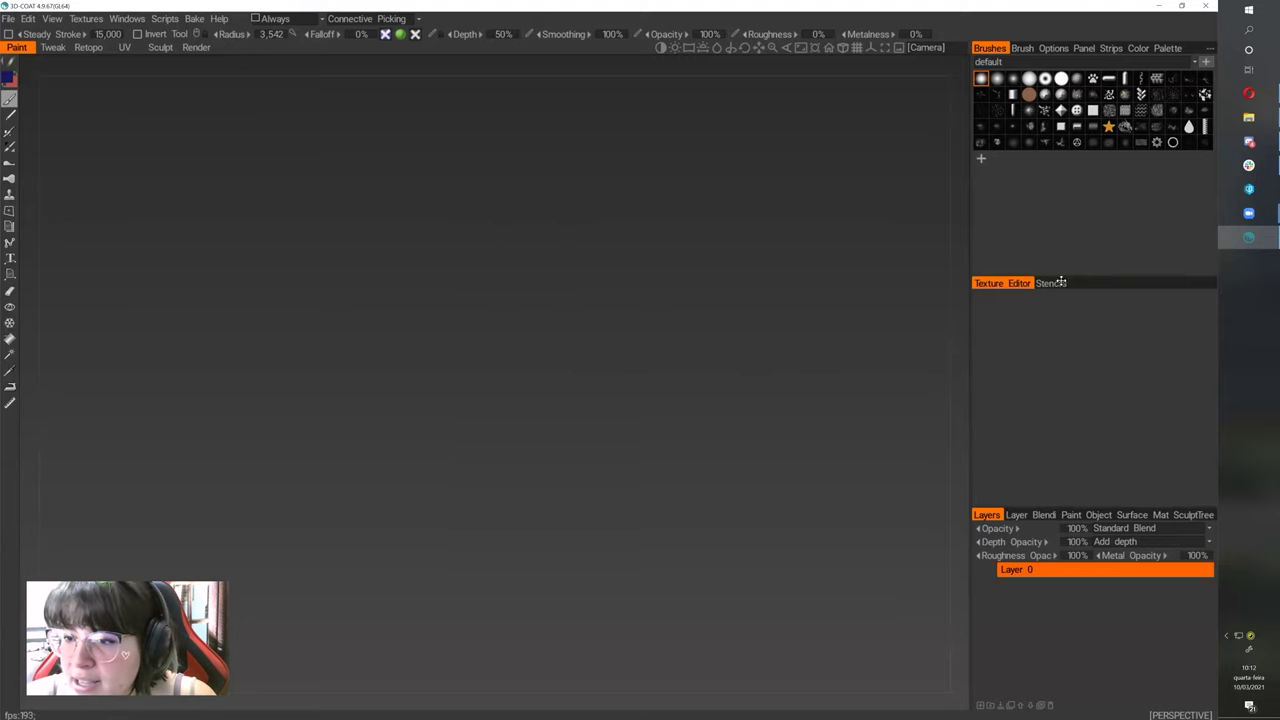
{"action": "left_click_drag", "start_coordinate": [1051, 283], "coordinate": [643, 238]}
{"action": "left_click", "coordinate": [655, 241]}
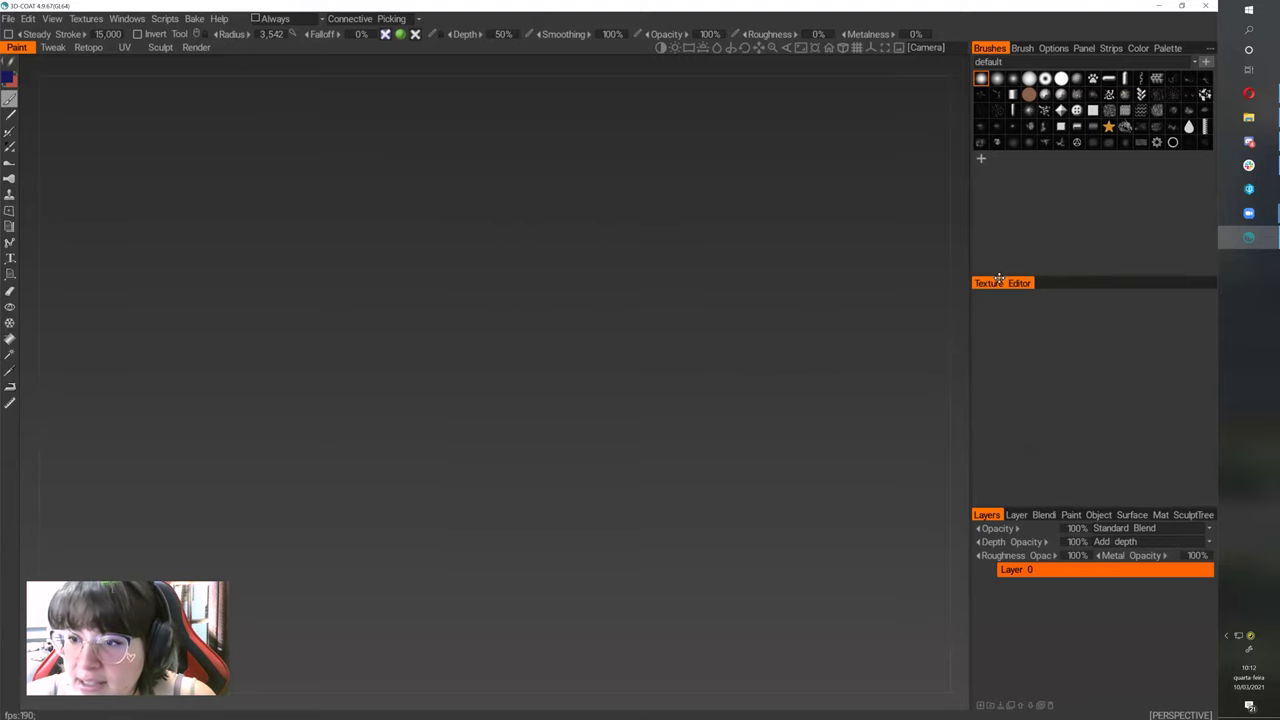
- Move the Texture Editor and the Color Palette into a new, wider column beside the paint tools, with the palette above the editor
{"action": "mouse_move", "coordinate": [1000, 283]}
{"action": "left_mouse_down"}
{"action": "mouse_move", "coordinate": [933, 276]}
{"action": "mouse_move", "coordinate": [899, 247]}
{"action": "mouse_move", "coordinate": [5, 314]}
{"action": "mouse_move", "coordinate": [6, 468]}
{"action": "left_mouse_up"}
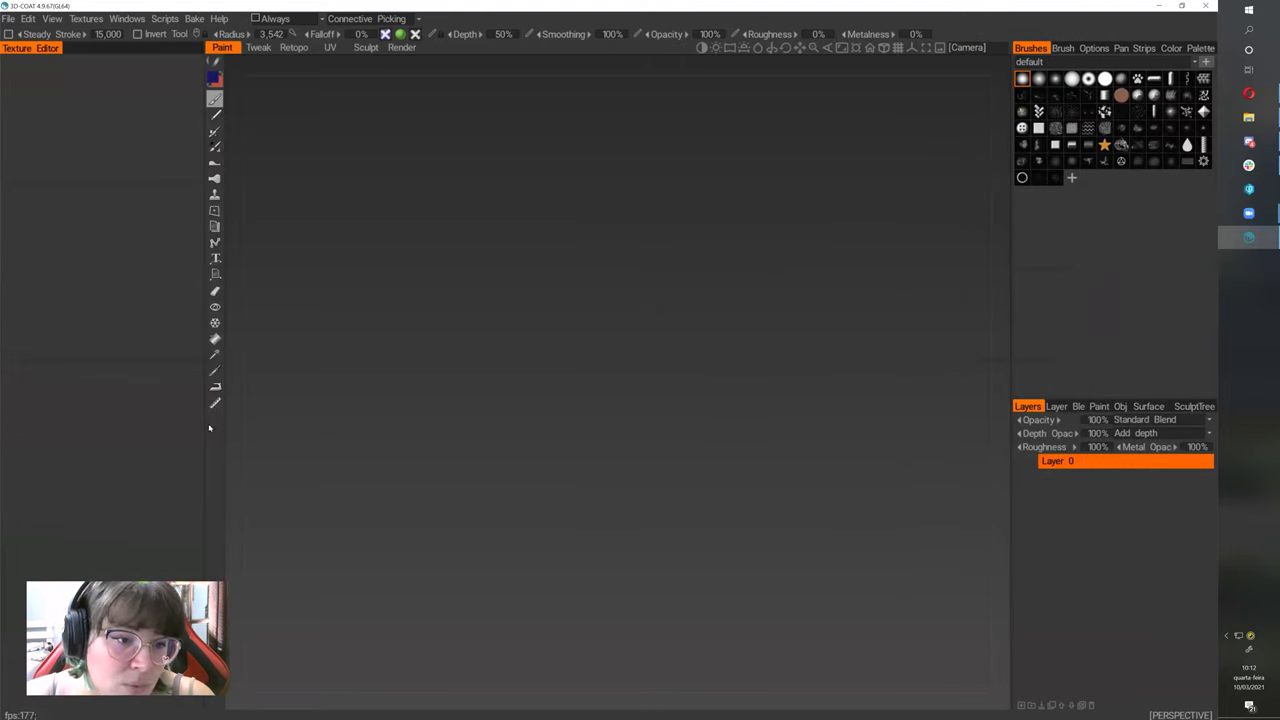
{"action": "left_click_drag", "start_coordinate": [206, 429], "coordinate": [237, 430]}
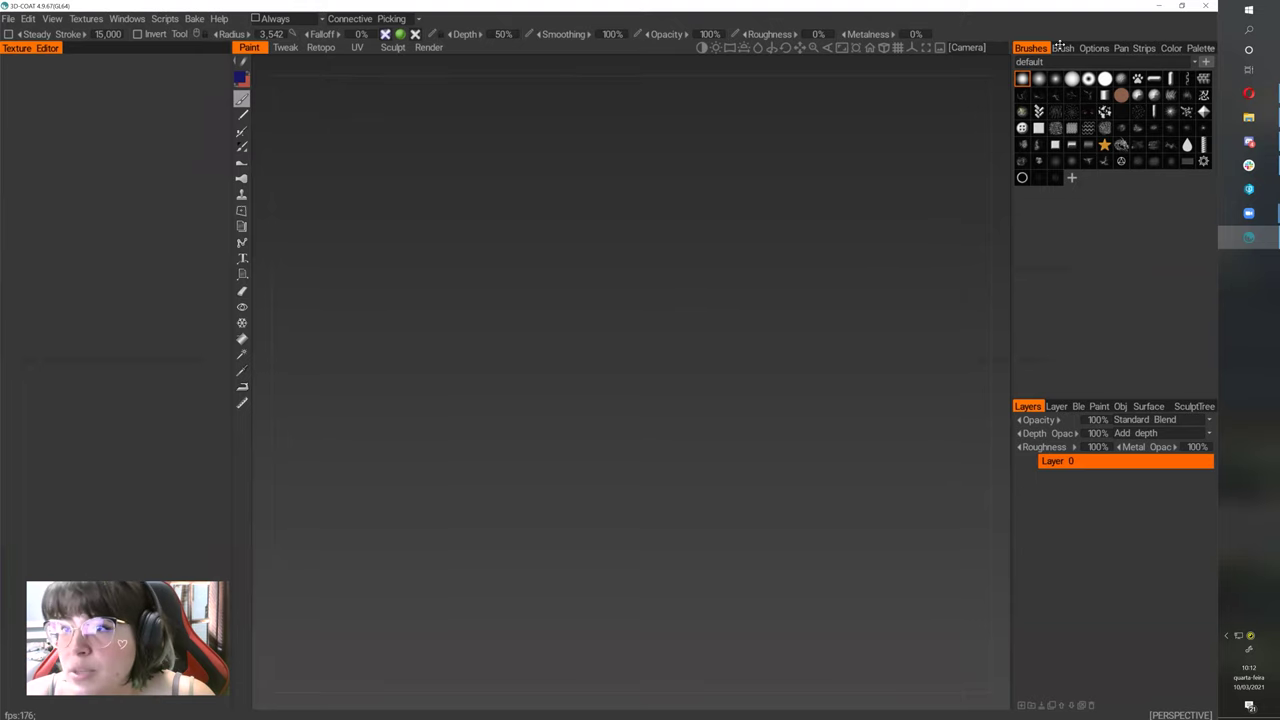
{"action": "left_click_drag", "start_coordinate": [1172, 48], "coordinate": [60, 45]}
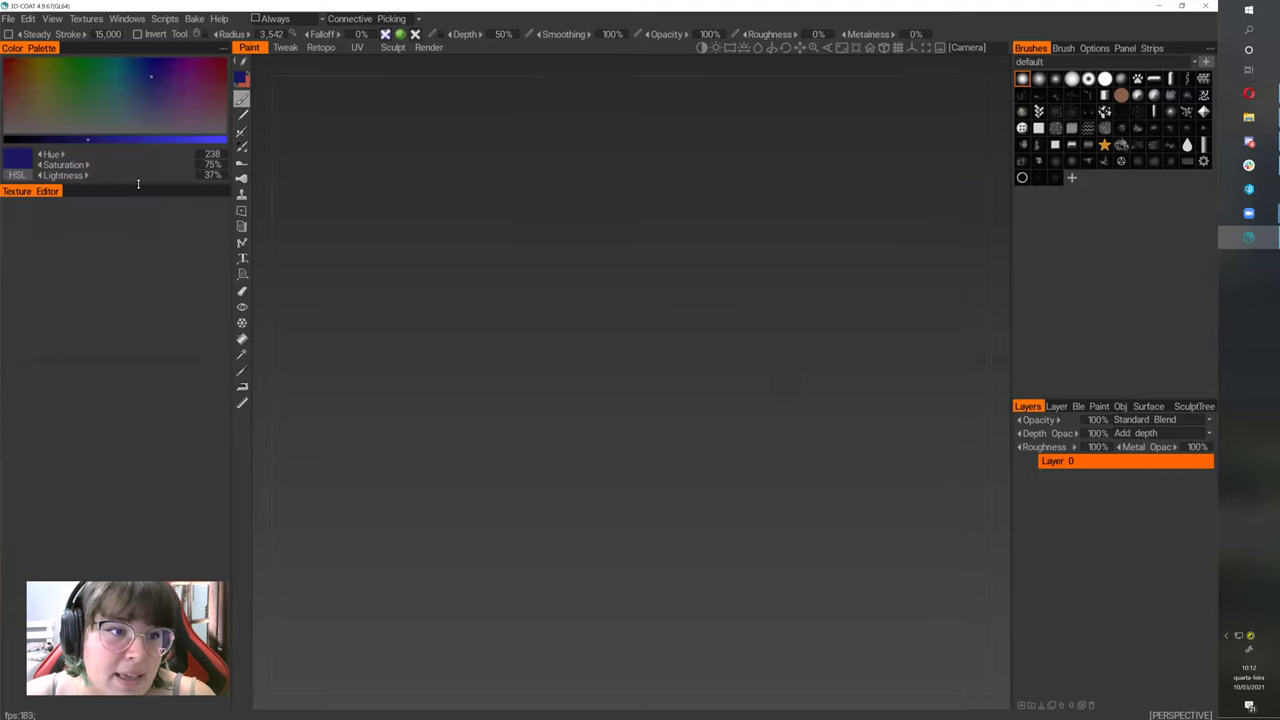
- Group Paint Objects with the Texture Editor and narrow the column that holds Brushes and Layers
{"action": "left_click", "coordinate": [1116, 407]}
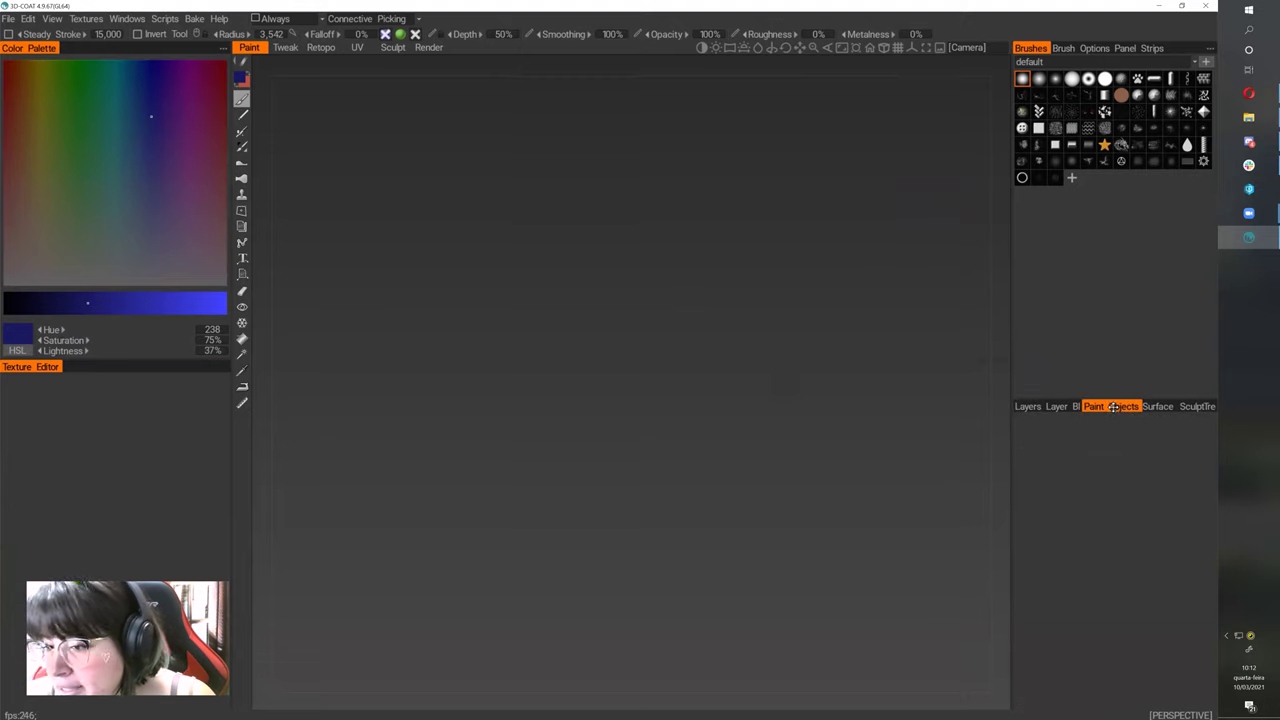
{"action": "mouse_move", "coordinate": [1114, 407]}
{"action": "left_mouse_down"}
{"action": "mouse_move", "coordinate": [100, 372]}
{"action": "mouse_move", "coordinate": [133, 369]}
{"action": "left_mouse_up"}
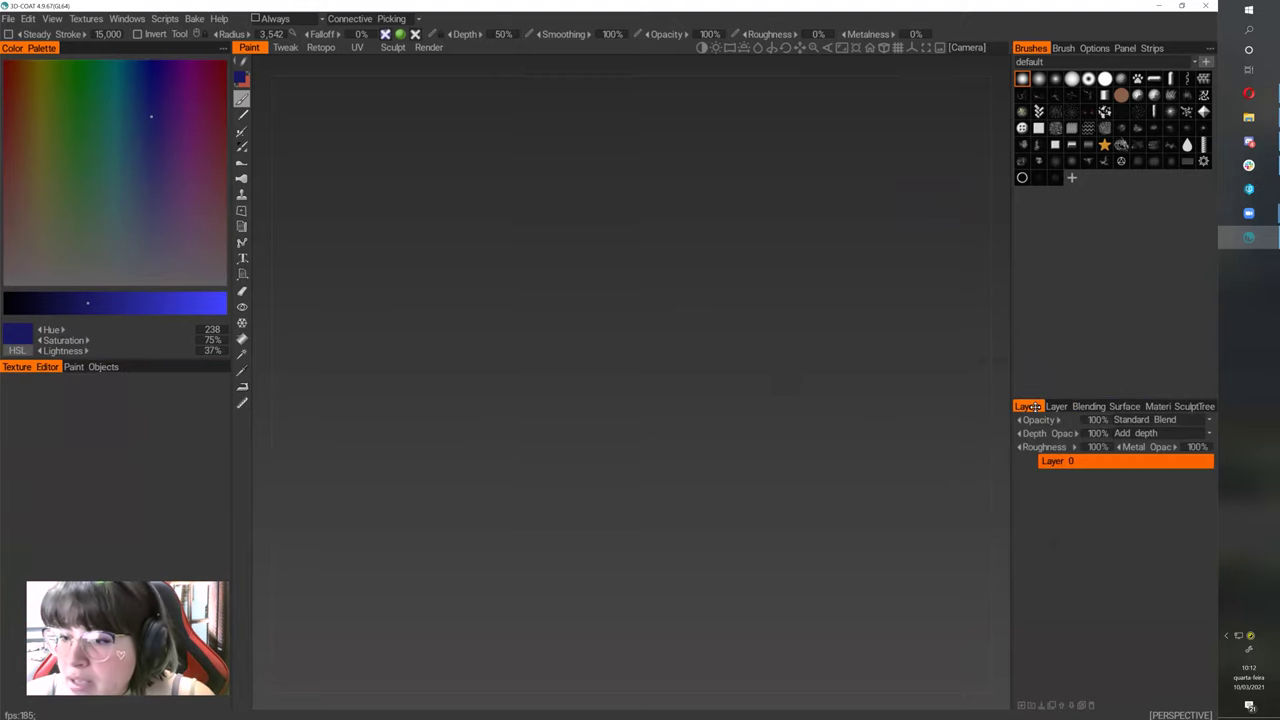
{"action": "left_click_drag", "start_coordinate": [1004, 352], "coordinate": [1037, 360]}
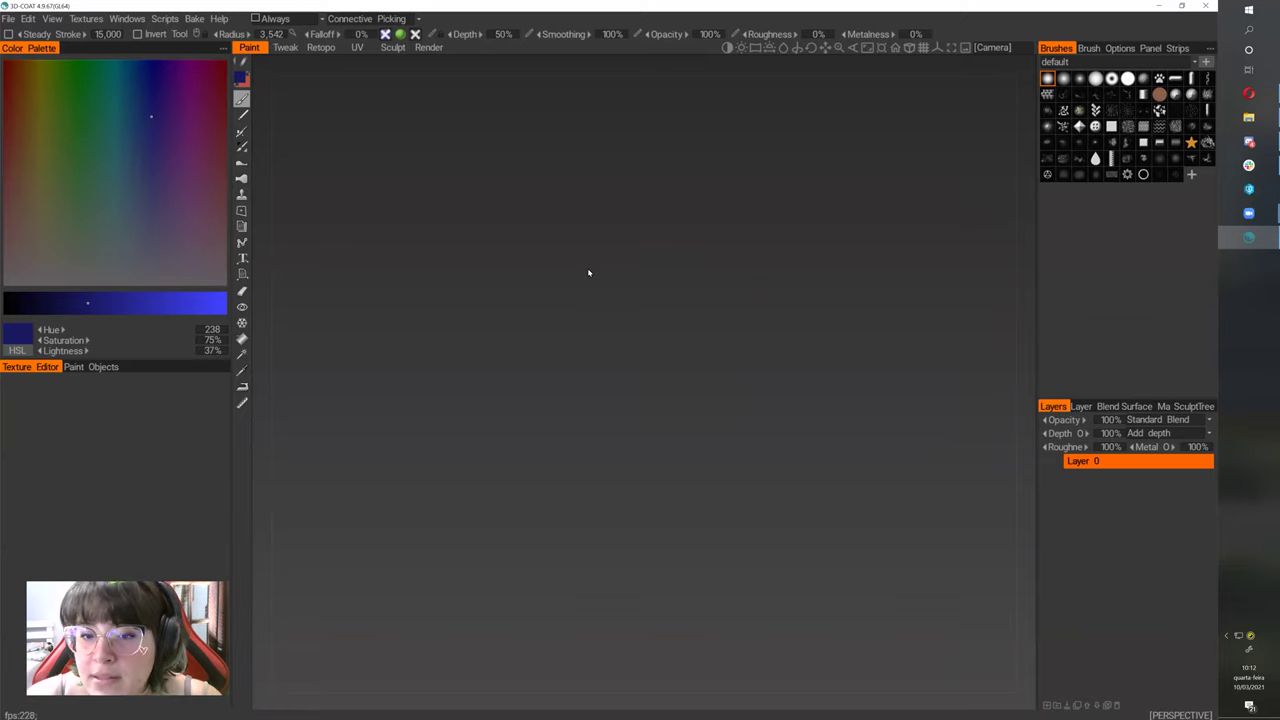
- Set the camera's custom navigation to ZB-like
{"action": "left_click", "coordinate": [982, 48]}
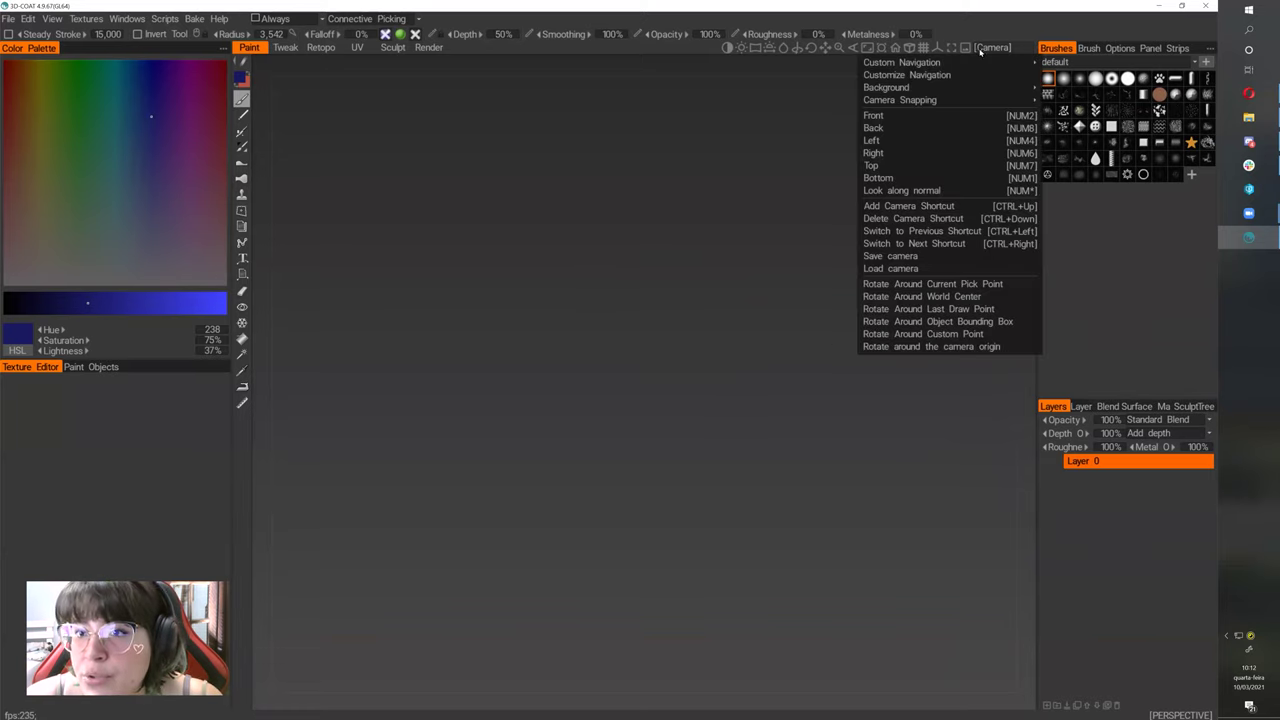
{"action": "mouse_move", "coordinate": [943, 63]}
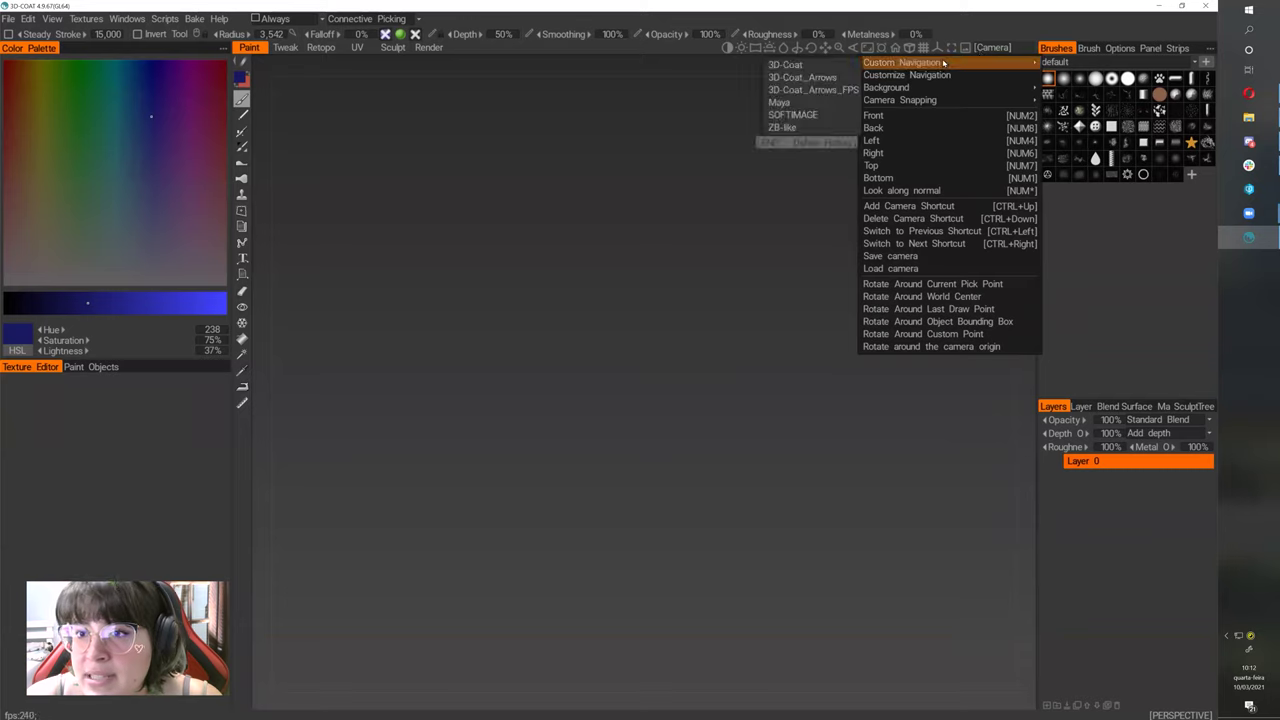
{"action": "left_click", "coordinate": [789, 128]}
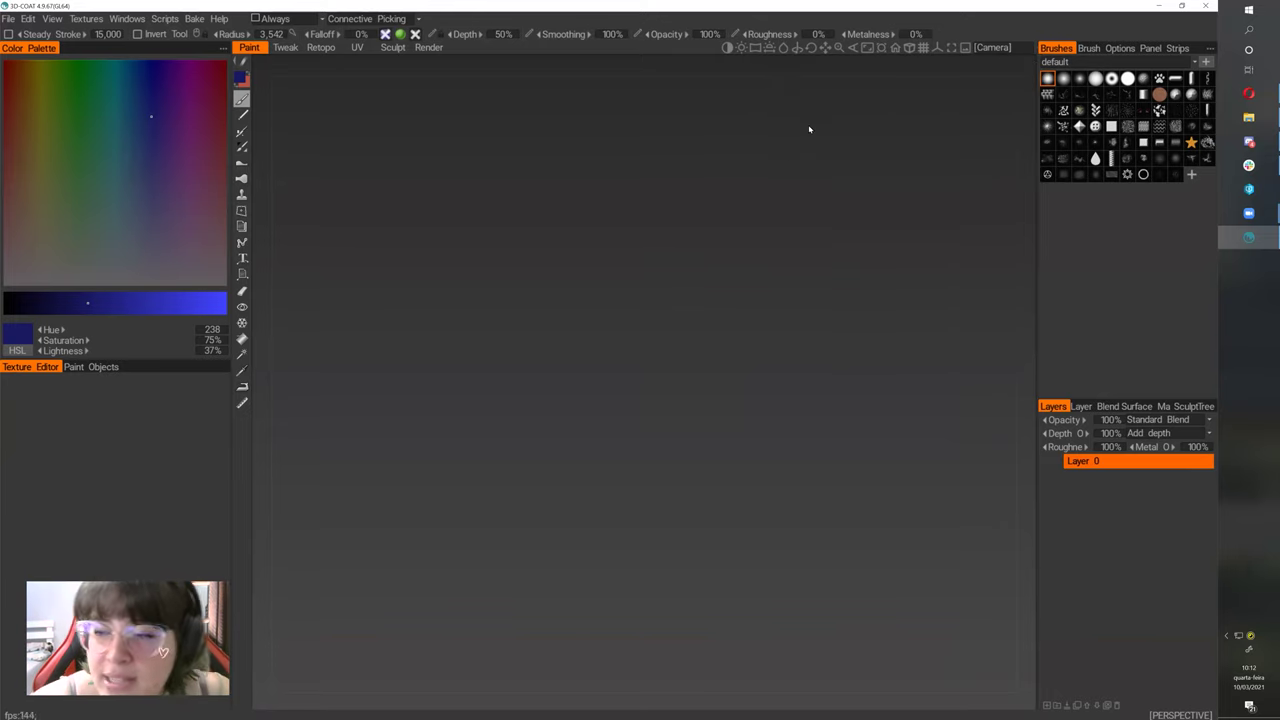
{"action": "left_click", "coordinate": [990, 48]}
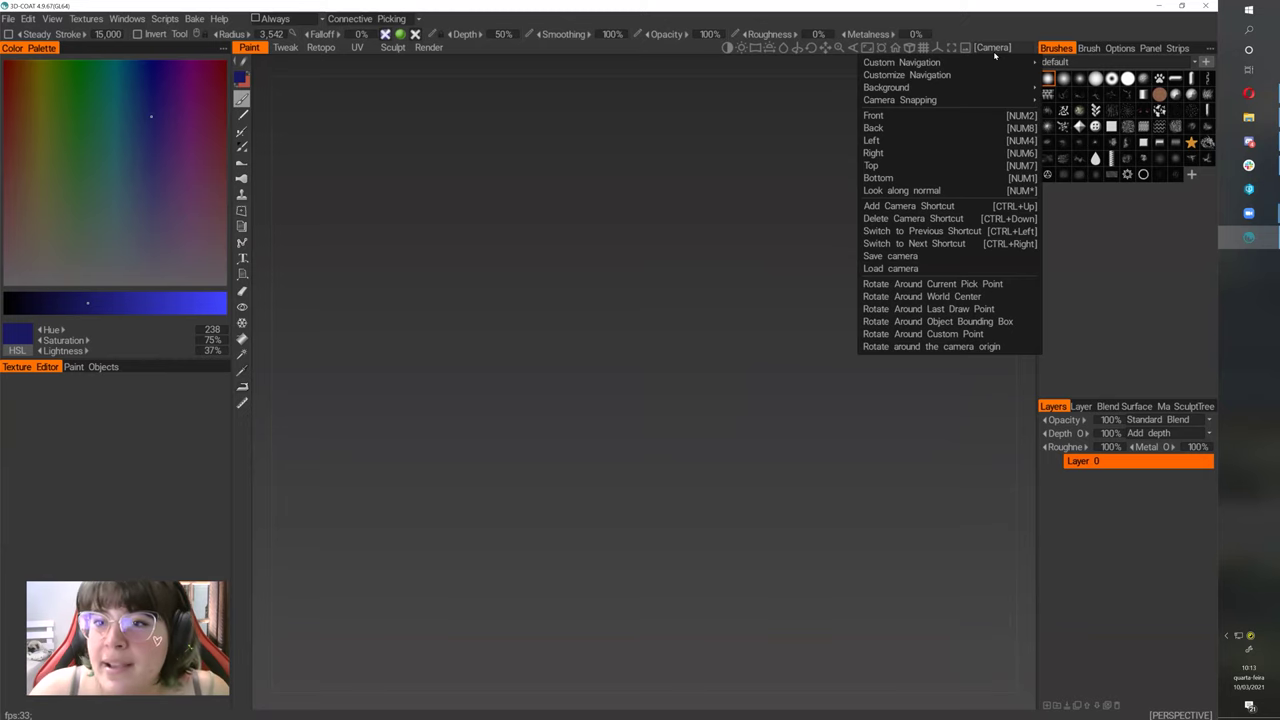
{"action": "mouse_move", "coordinate": [885, 87]}
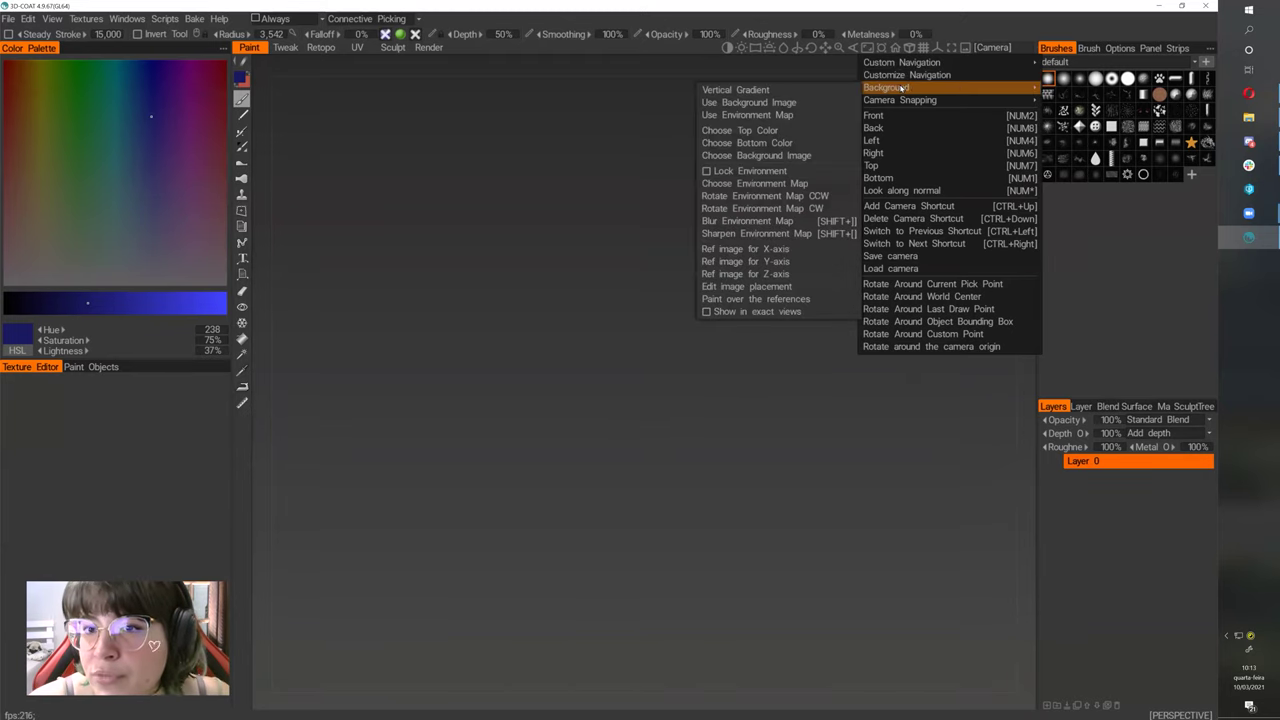
{"action": "left_click", "coordinate": [793, 105]}
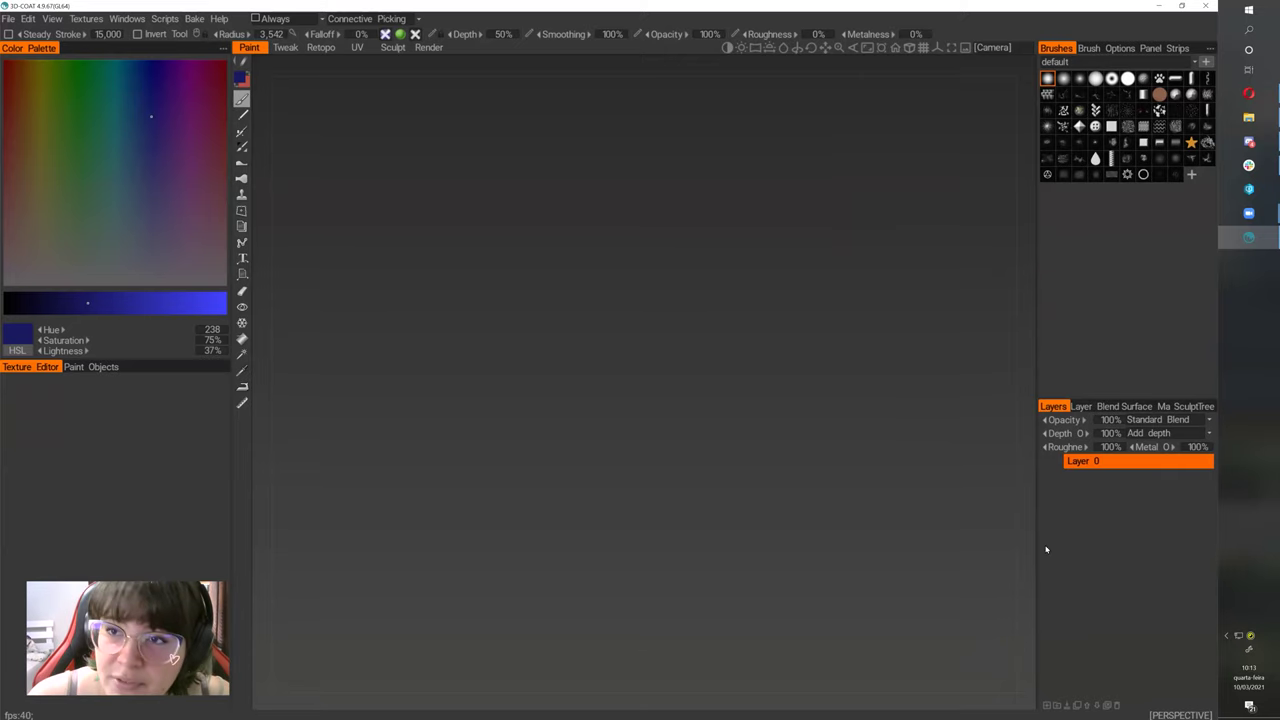
{"action": "left_click", "coordinate": [992, 47]}
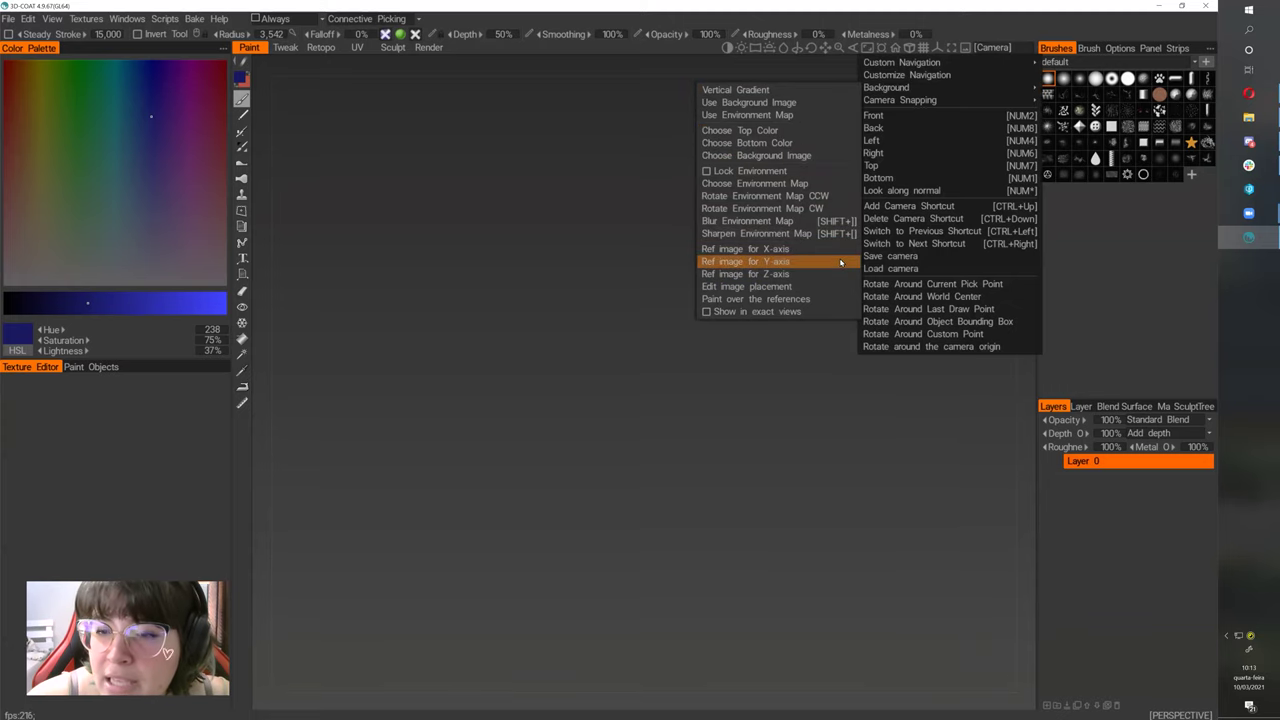
{"action": "left_click", "coordinate": [685, 555]}
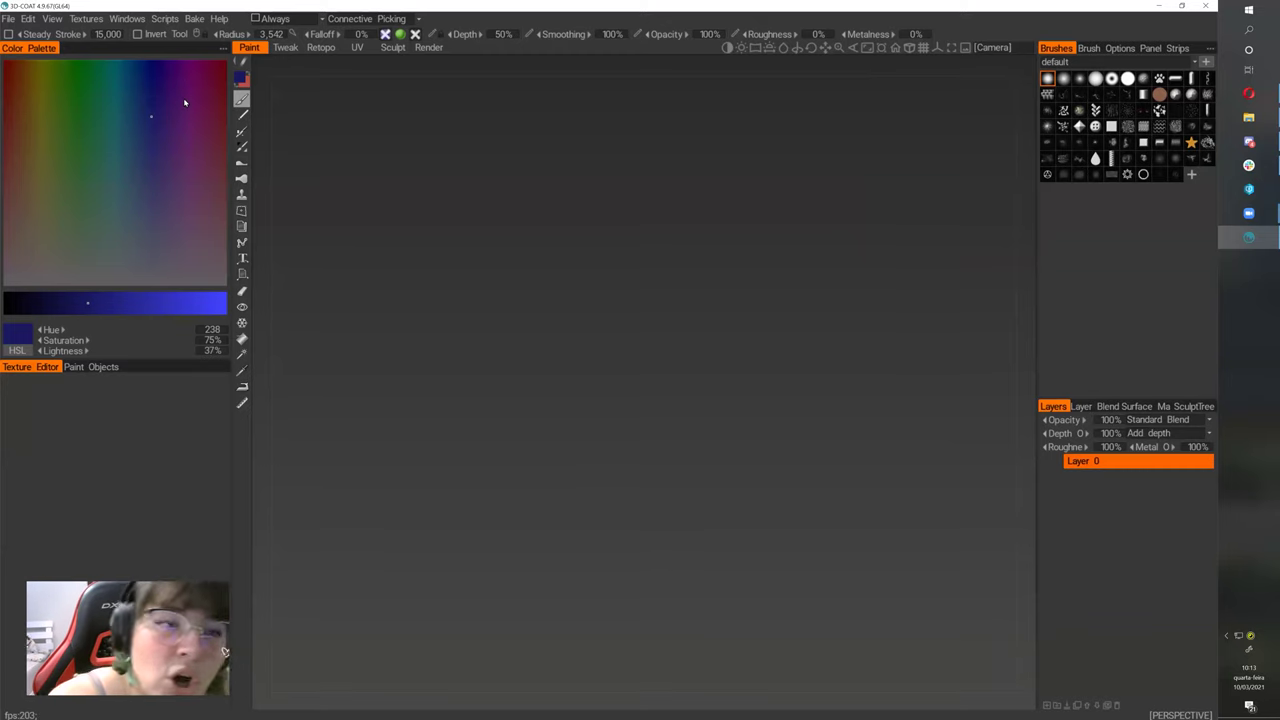
- Switch the Color Palette to Image mode so it shows the character reference picture
{"action": "left_click", "coordinate": [226, 47]}
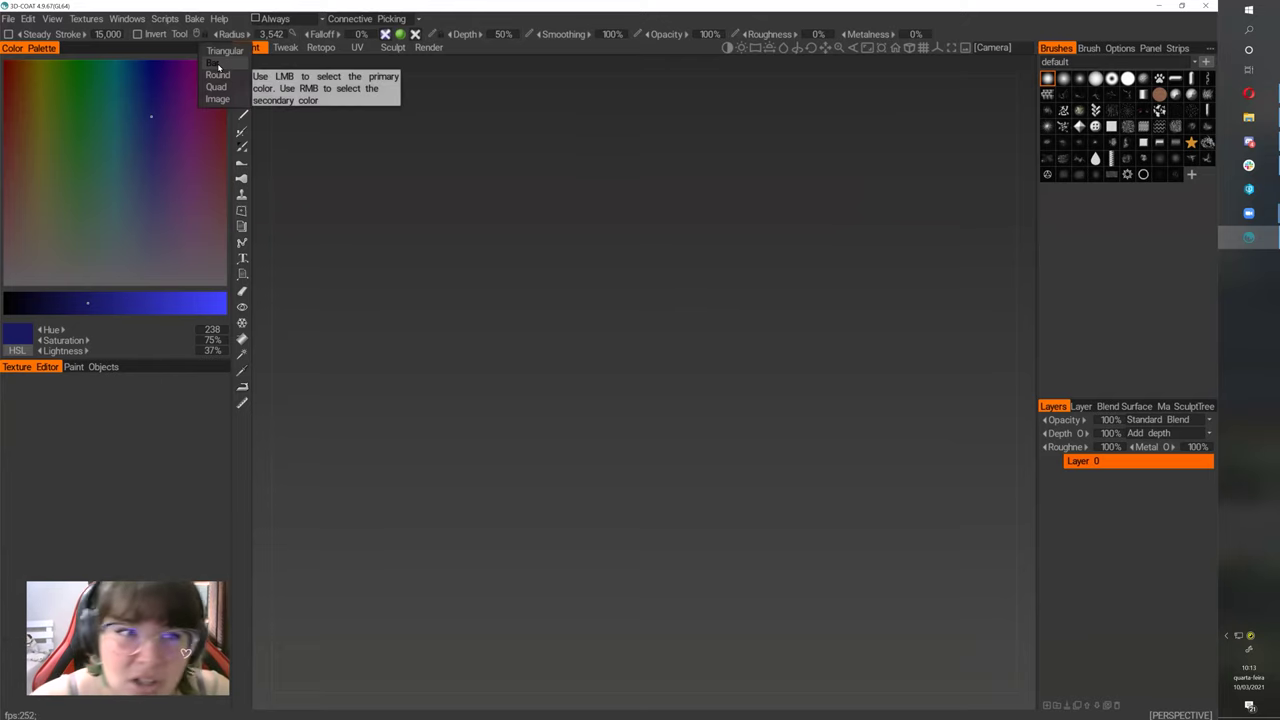
{"action": "left_click", "coordinate": [216, 63]}
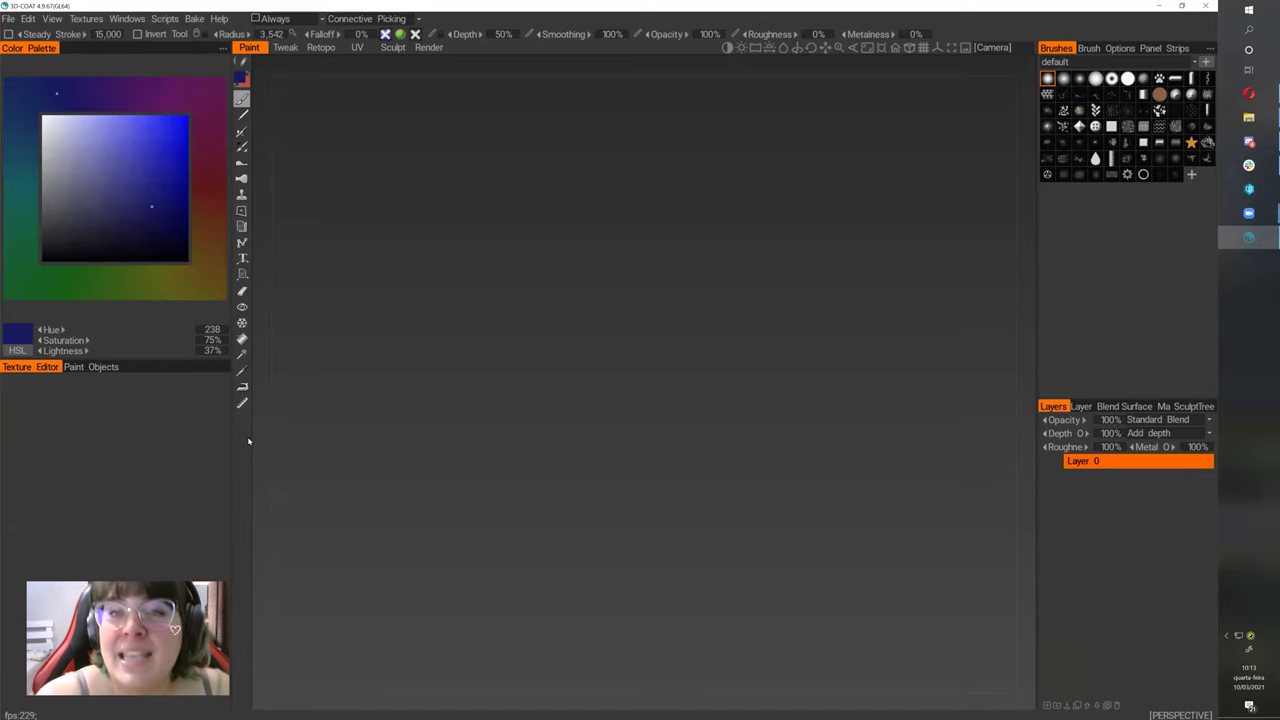
{"action": "left_click", "coordinate": [223, 48]}
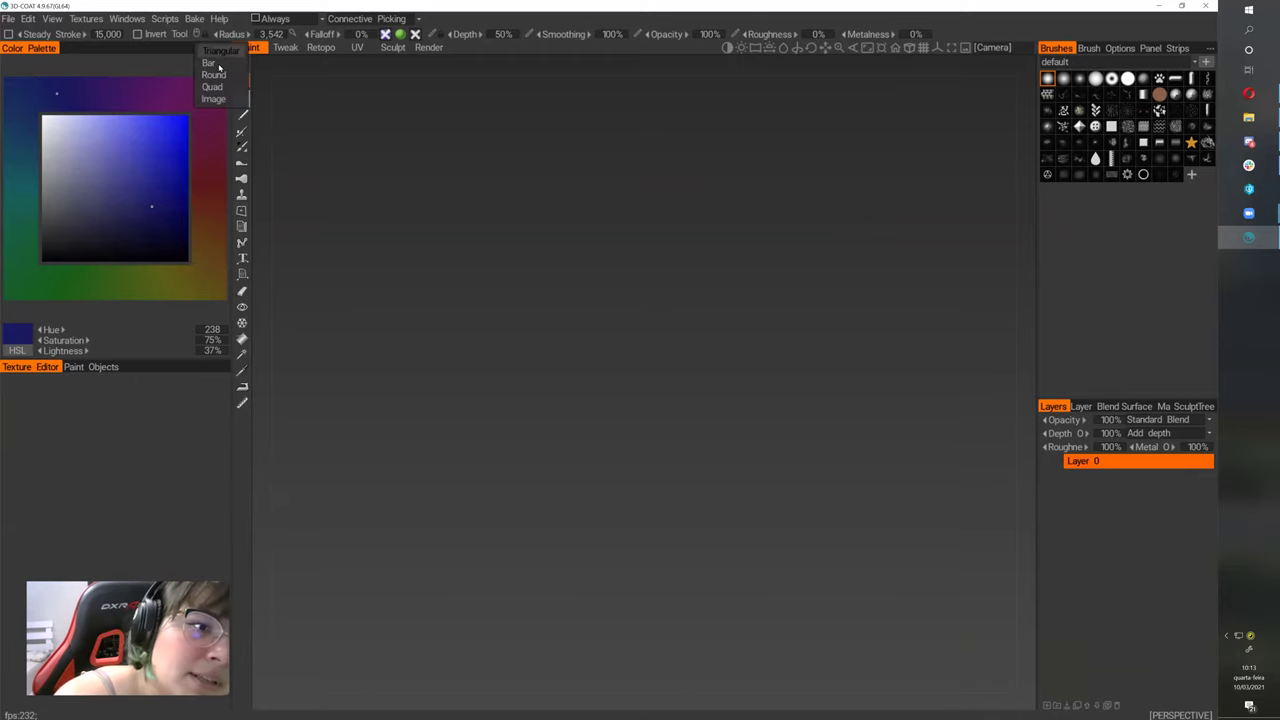
{"action": "left_click", "coordinate": [212, 100]}
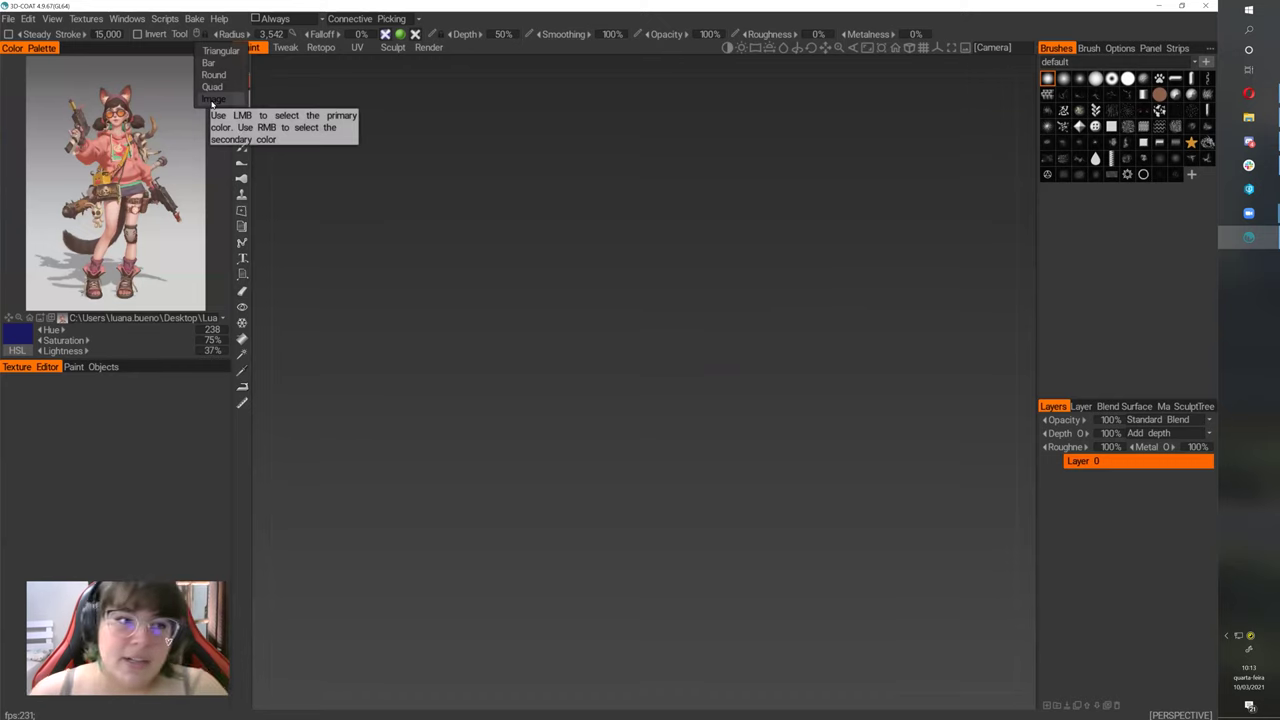
- Sample primary paint colours from the character reference picture in the Color Palette
{"action": "left_click", "coordinate": [130, 172]}
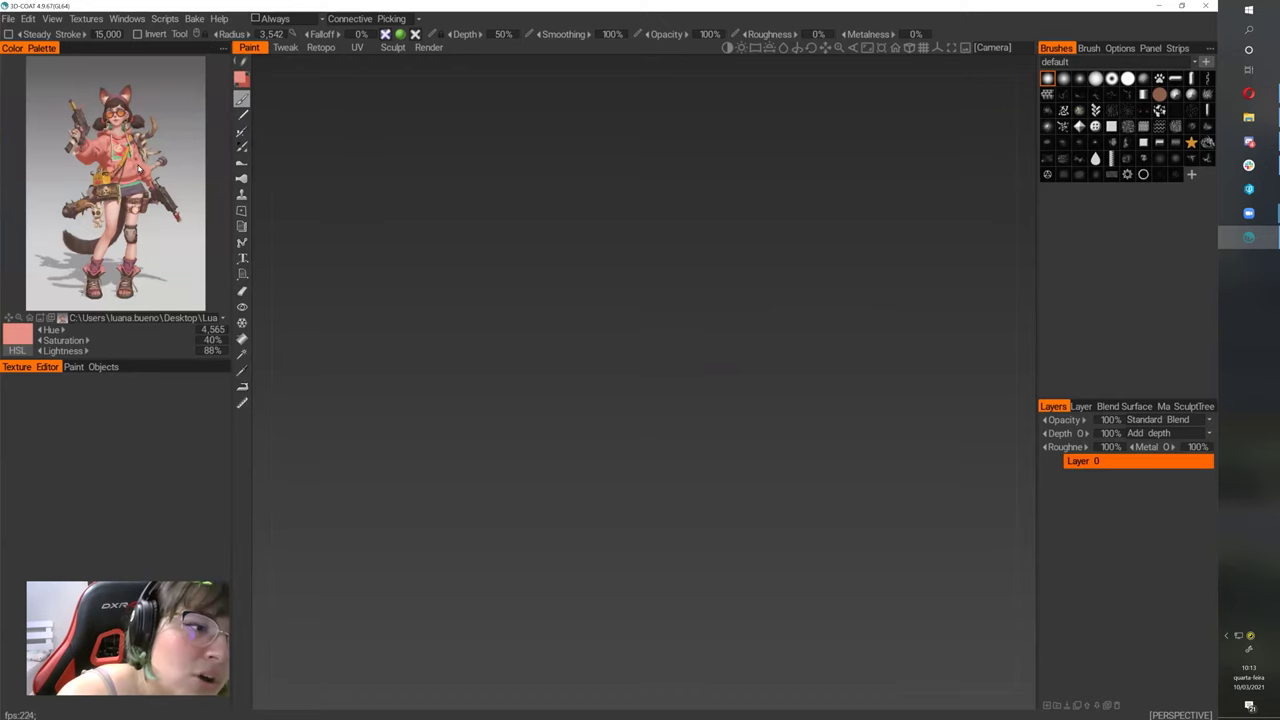
{"action": "left_click", "coordinate": [136, 180]}
{"action": "left_click", "coordinate": [130, 182]}
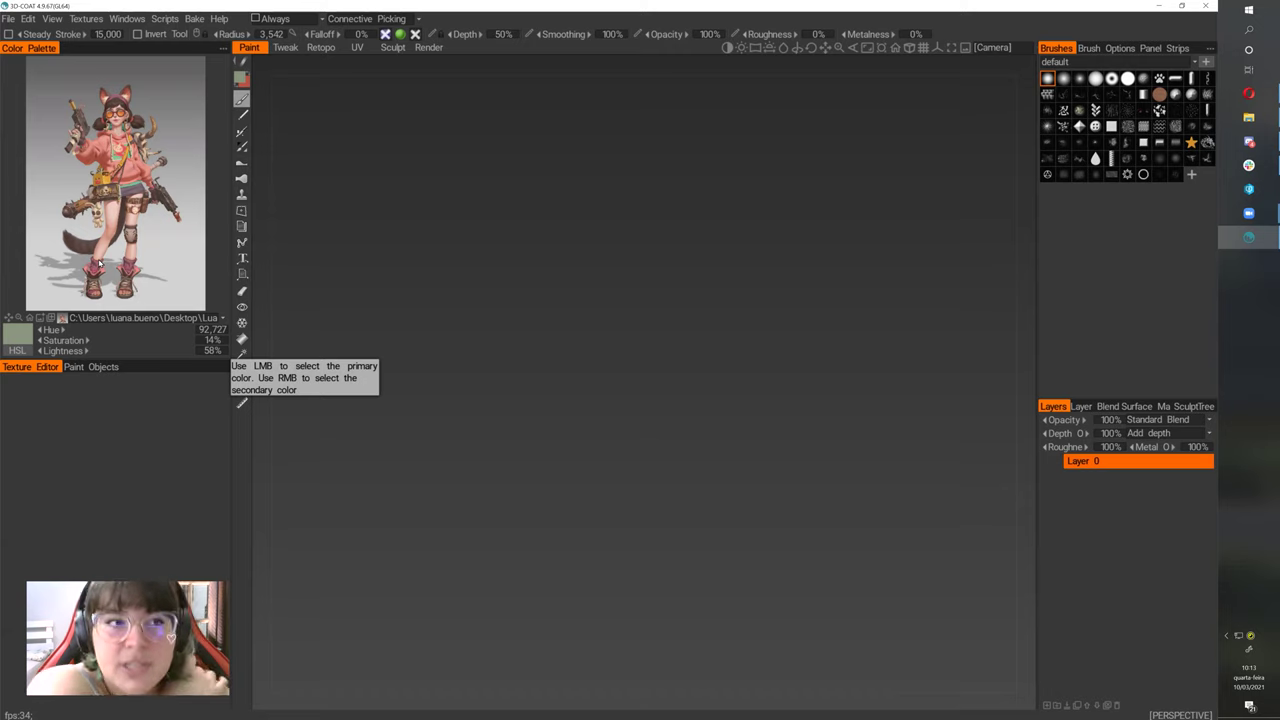
- Import the v05 girl model FBX for per pixel painting, with Keep UV, No Subdivision and separate 2048 textures for each material
{"action": "left_click", "coordinate": [86, 18]}
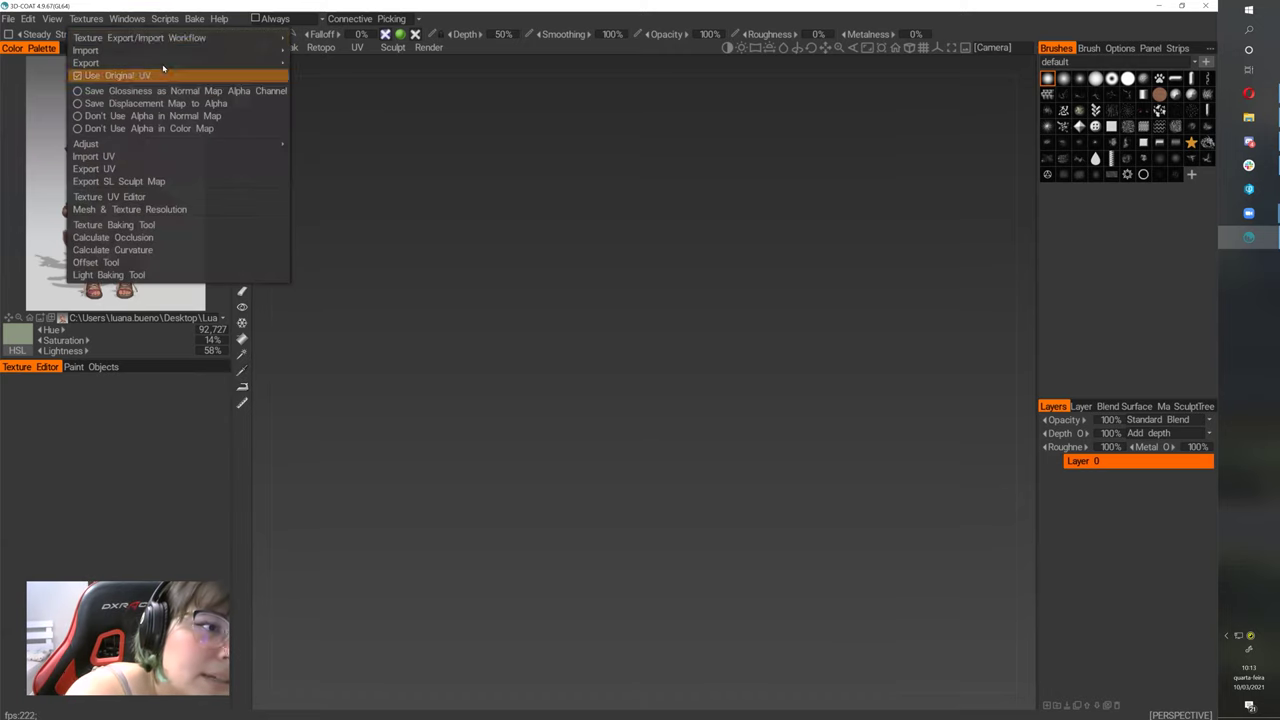
{"action": "left_click", "coordinate": [7, 18]}
{"action": "mouse_move", "coordinate": [99, 131]}
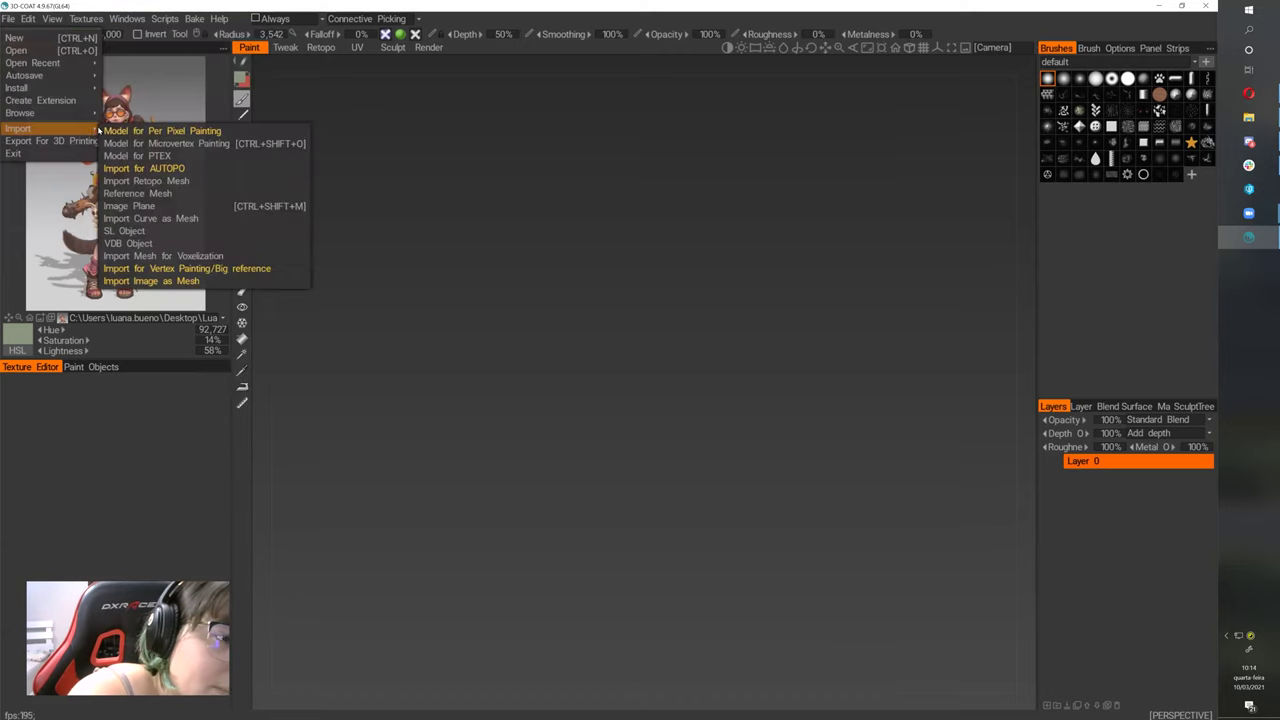
{"action": "left_click", "coordinate": [235, 133]}
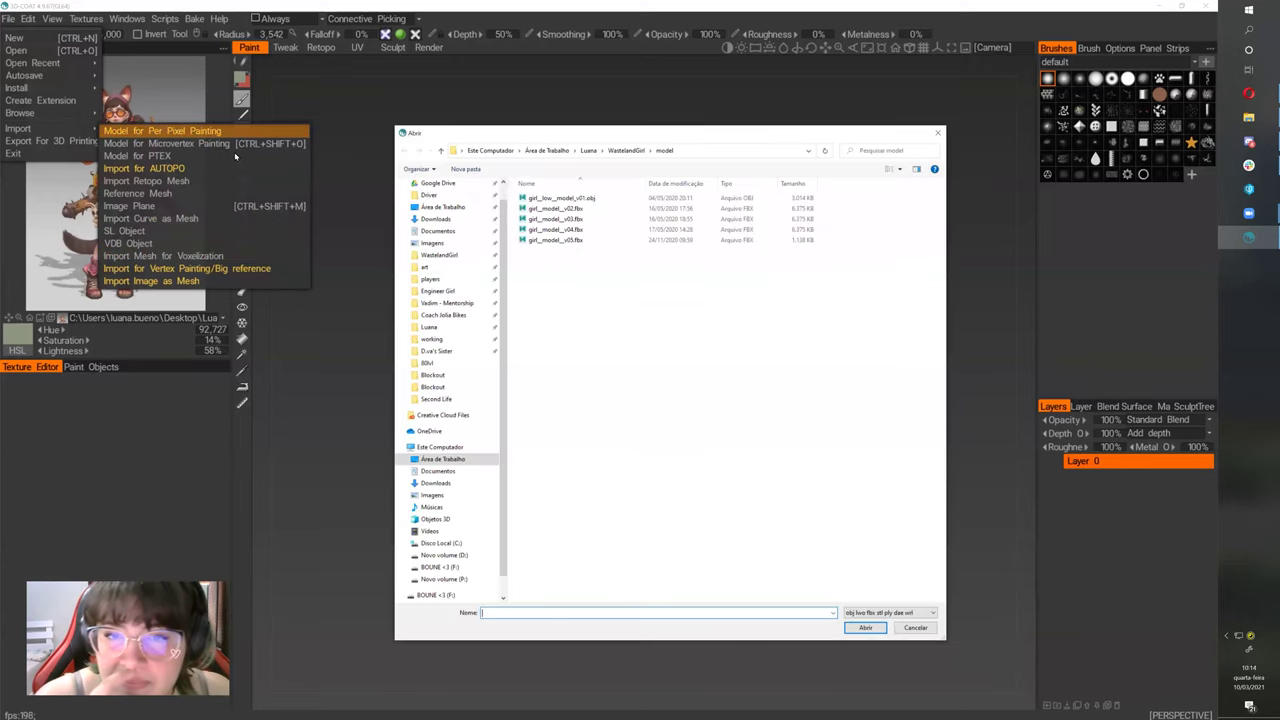
{"action": "double_click", "coordinate": [562, 240]}
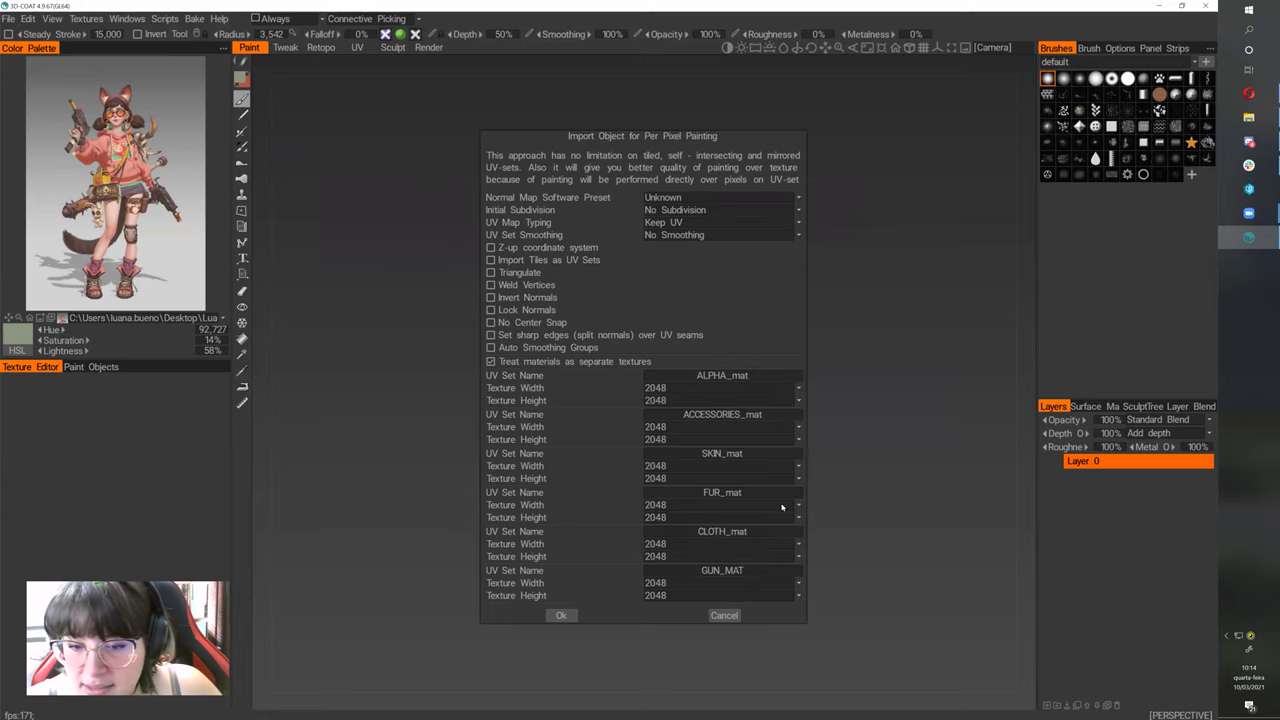
{"action": "left_click", "coordinate": [563, 616]}
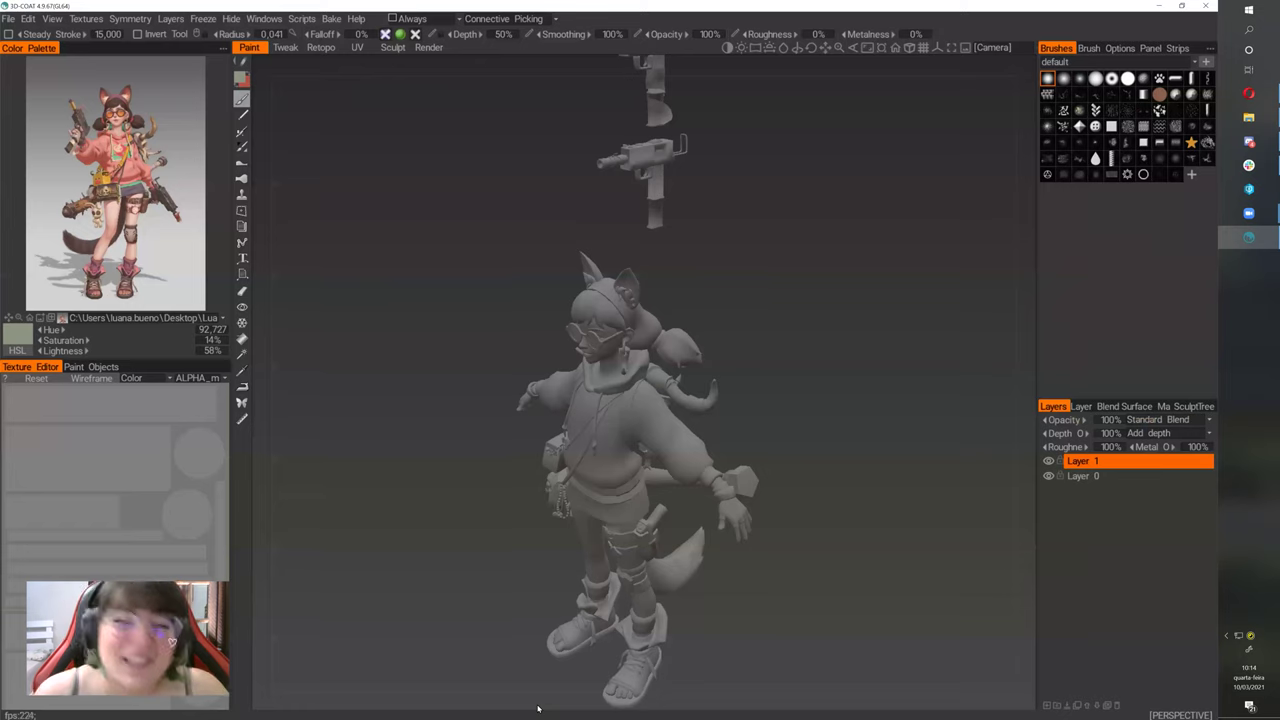
- Frame the imported character from the front and try flat shading before displaying the model as a wireframe
{"action": "left_click_drag", "start_coordinate": [794, 397], "coordinate": [819, 344]}
{"action": "middle_click_drag", "start_coordinate": [819, 344], "coordinate": [808, 371]}
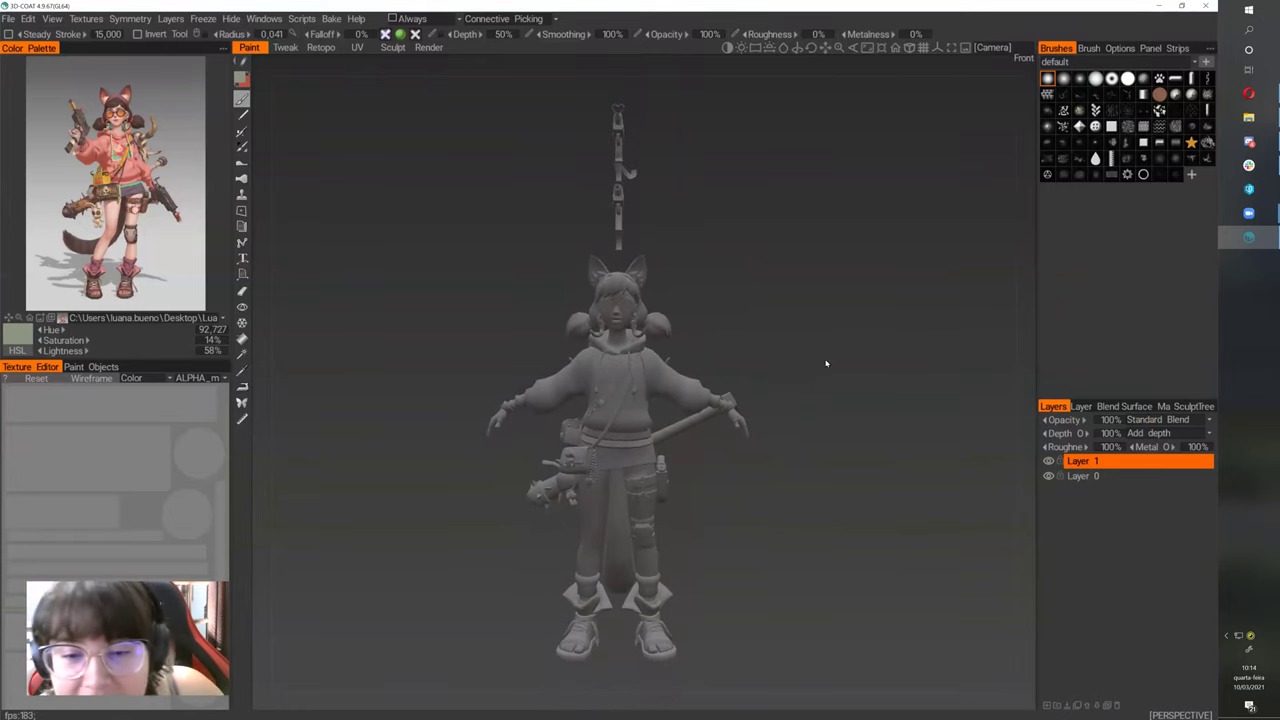
{"action": "mouse_move", "coordinate": [815, 413]}
{"action": "left_mouse_down"}
{"action": "mouse_move", "coordinate": [836, 421]}
{"action": "mouse_move", "coordinate": [815, 423]}
{"action": "left_mouse_up"}
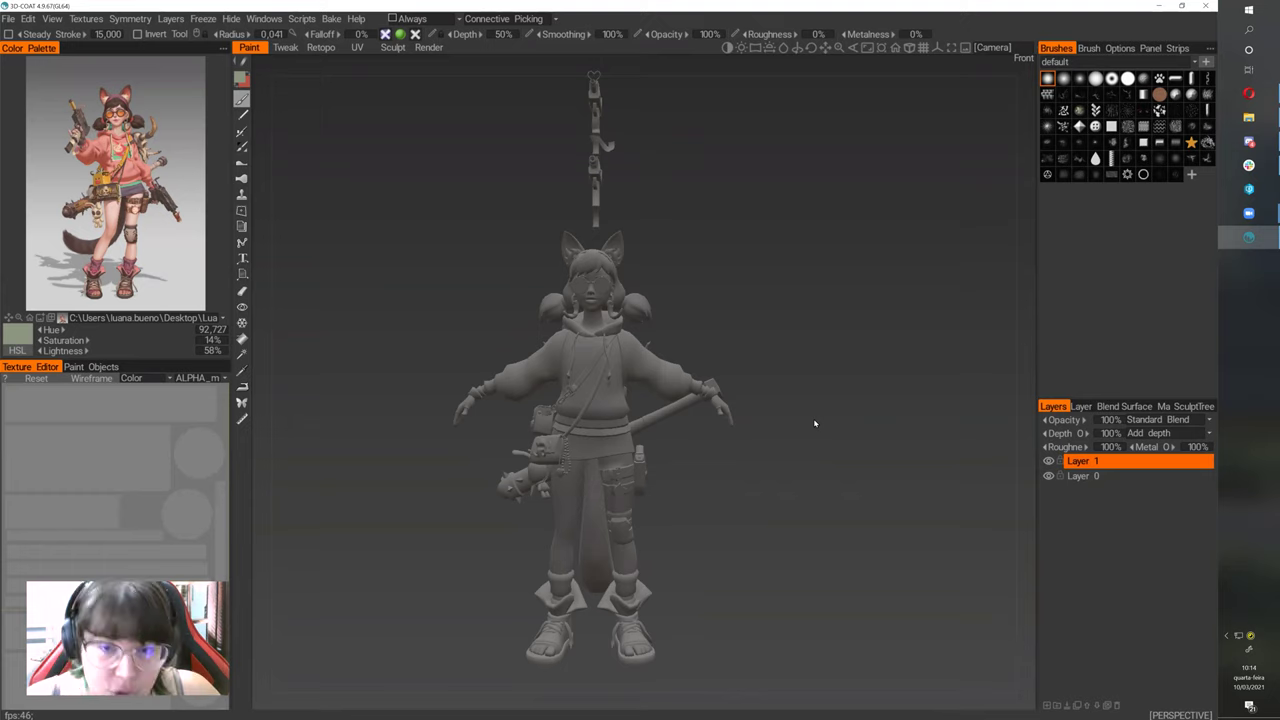
{"action": "middle_click_drag", "start_coordinate": [813, 418], "coordinate": [759, 513]}
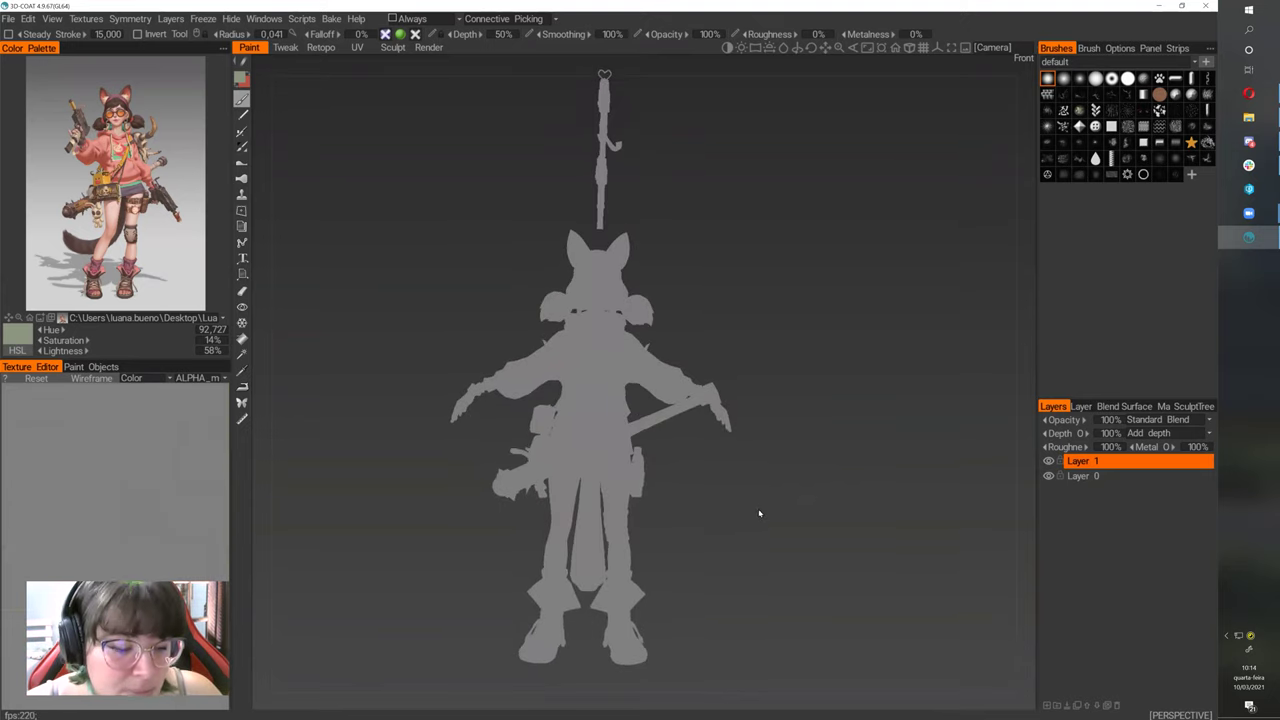
{"action": "left_click_drag", "start_coordinate": [775, 505], "coordinate": [774, 546], "text": "alt"}
{"action": "right_click_drag", "start_coordinate": [774, 546], "coordinate": [794, 571], "text": "alt"}
{"action": "middle_click_drag", "start_coordinate": [789, 616], "coordinate": [787, 573], "text": "alt"}
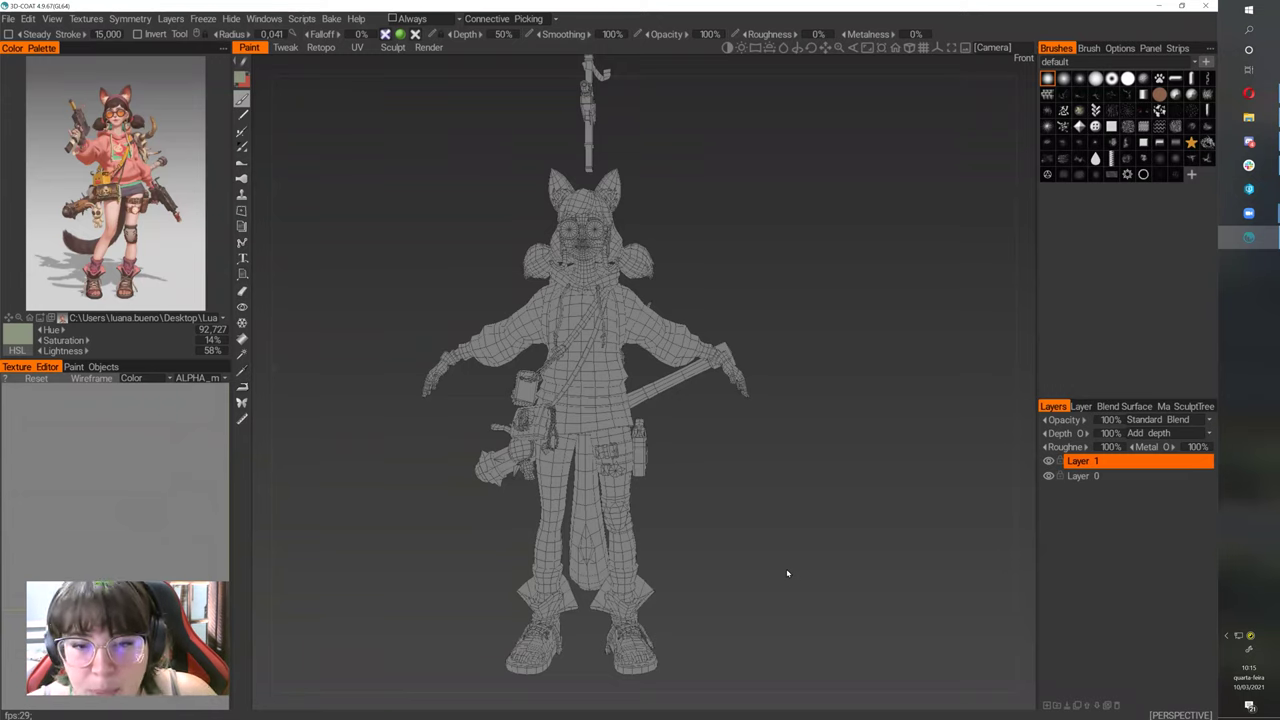
- Calculate the ambient occlusion into a new layer with Sphere+Hemisphere light sources, 4096 lights and no additional anti-aliasing
{"action": "left_click", "coordinate": [86, 18]}
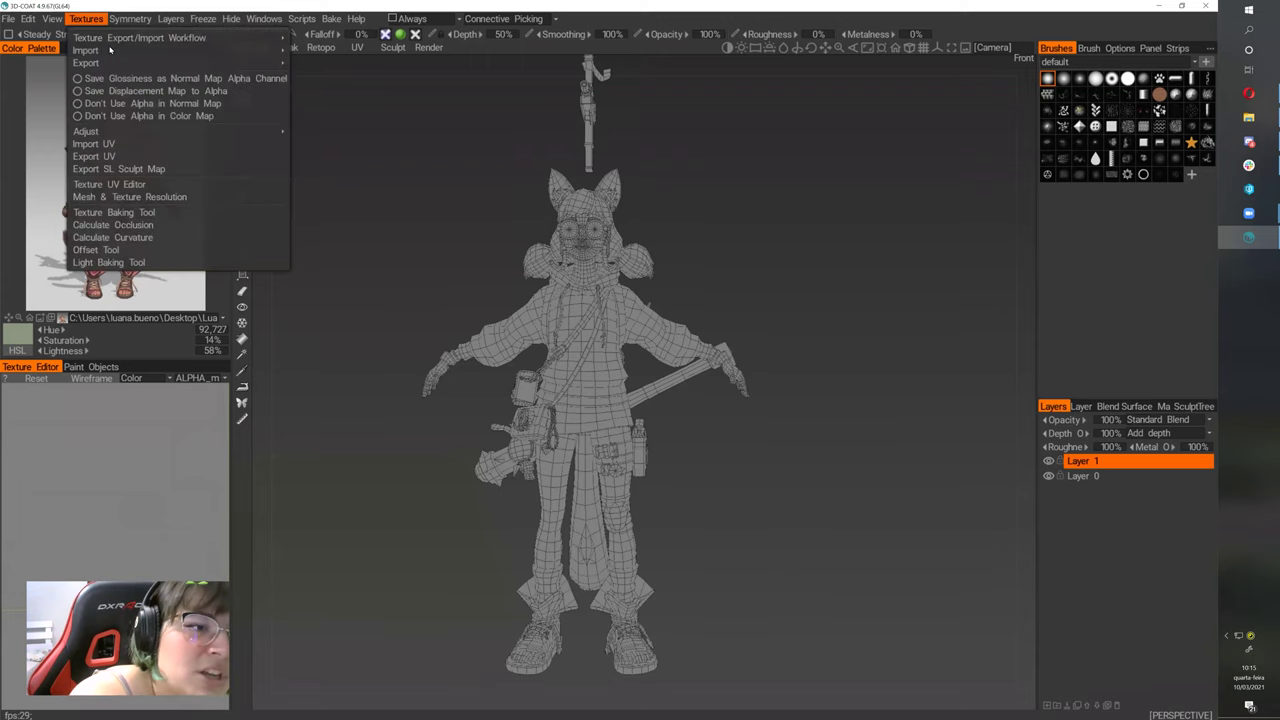
{"action": "left_click", "coordinate": [230, 225]}
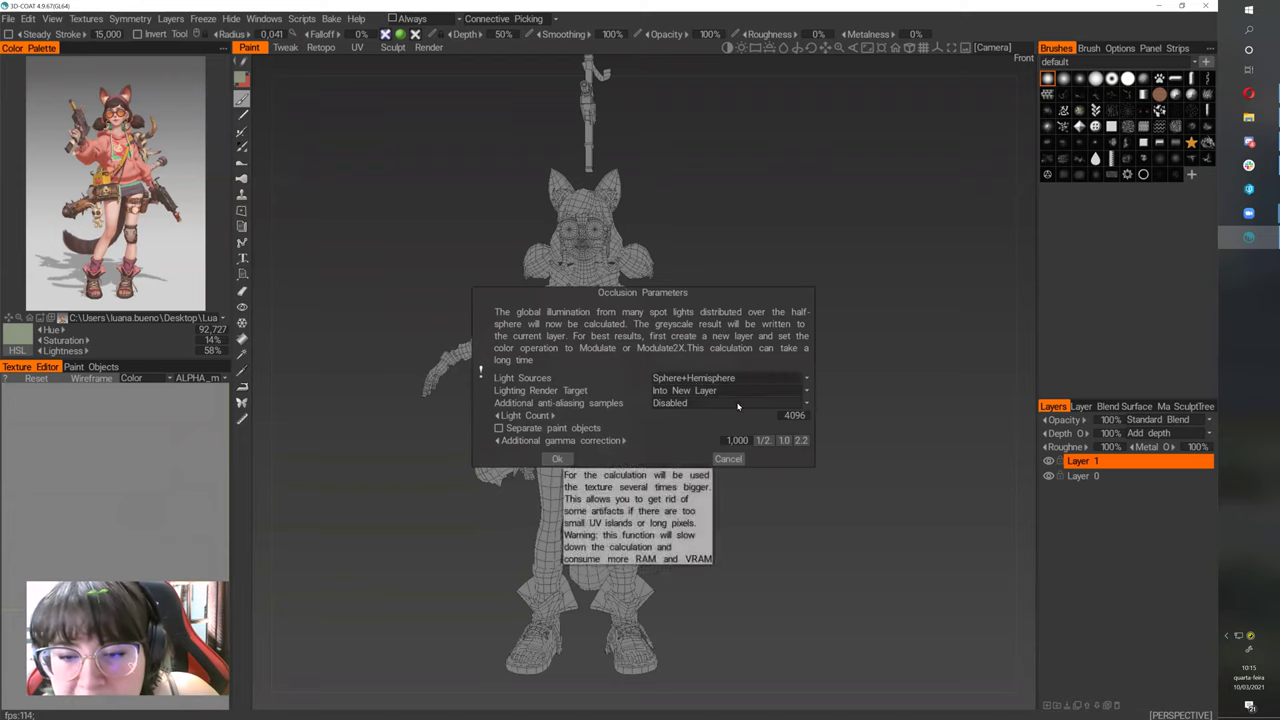
{"action": "left_click", "coordinate": [559, 459]}
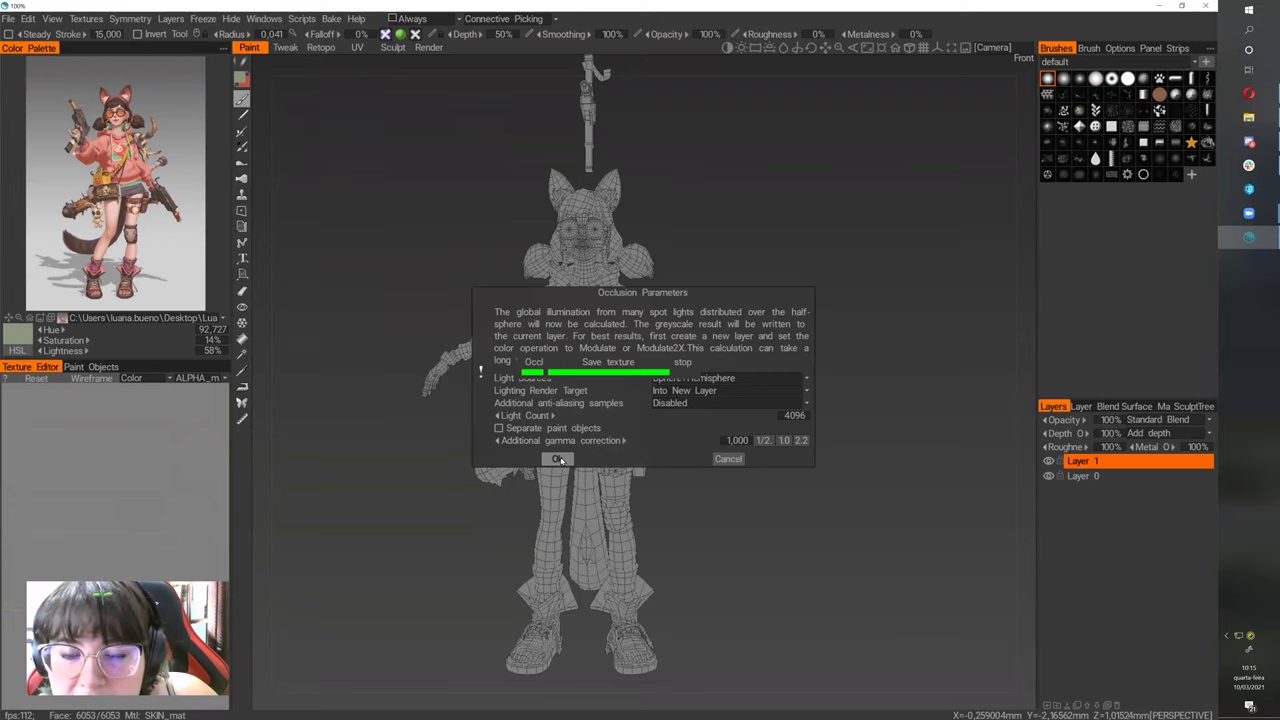
{"action": "left_click", "coordinate": [557, 459]}
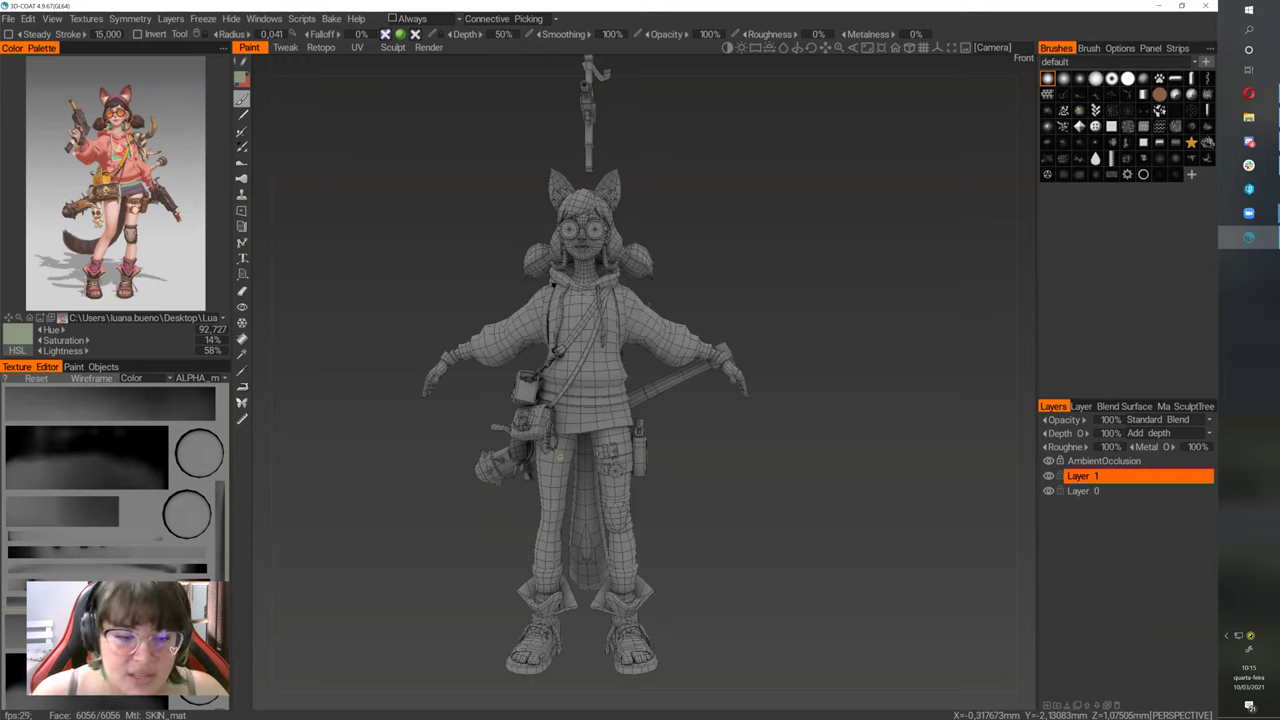
- Display the character in flat shading and examine the calculated occlusion from several angles and distances
{"action": "left_click_drag", "start_coordinate": [775, 476], "coordinate": [551, 296]}
{"action": "left_click_drag", "start_coordinate": [726, 516], "coordinate": [714, 492]}
{"action": "key", "text": "2"}
{"action": "right_click_drag", "start_coordinate": [714, 492], "coordinate": [774, 375]}
{"action": "middle_click_drag", "start_coordinate": [774, 375], "coordinate": [810, 312]}
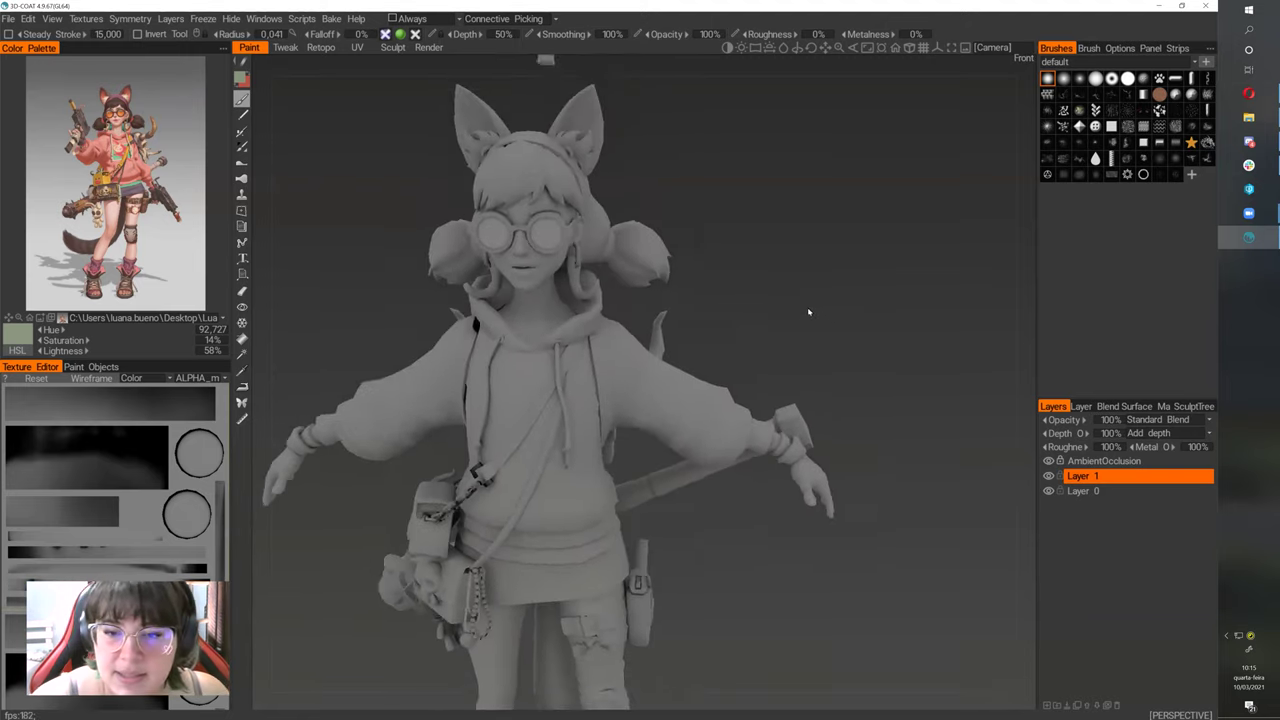
{"action": "right_click_drag", "start_coordinate": [810, 312], "coordinate": [780, 365]}
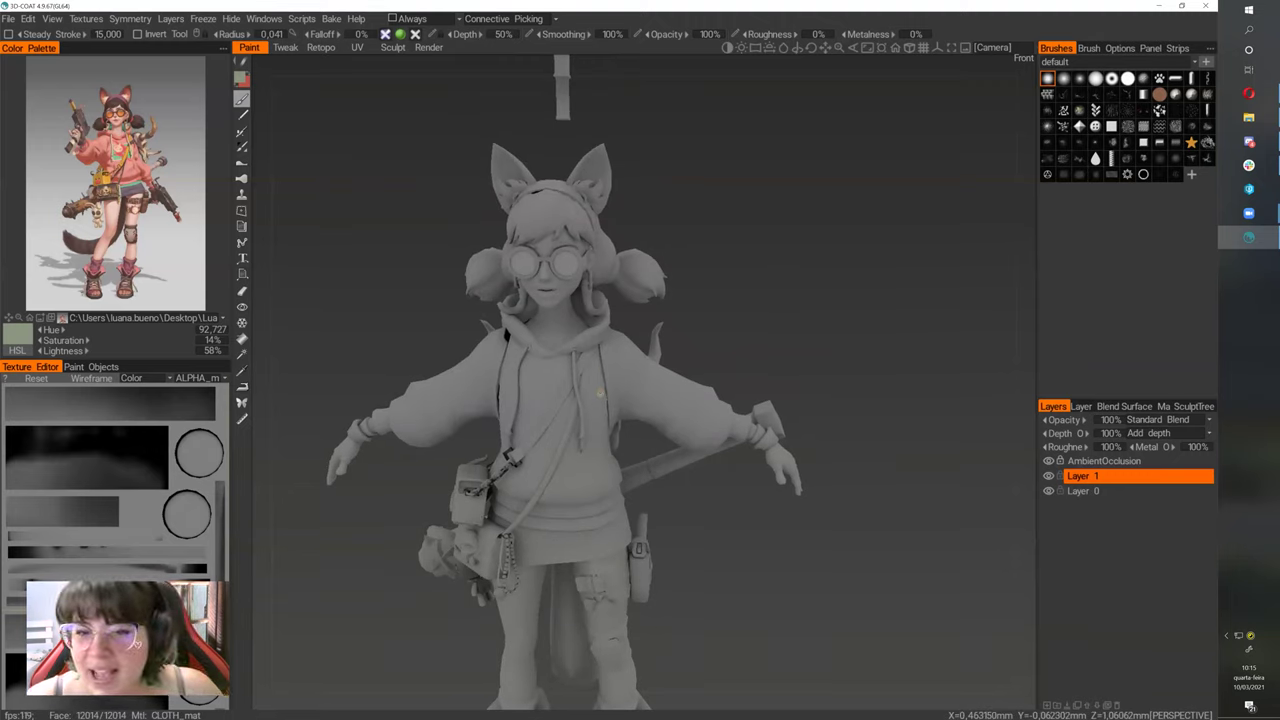
{"action": "right_click_drag", "start_coordinate": [600, 393], "coordinate": [716, 628]}
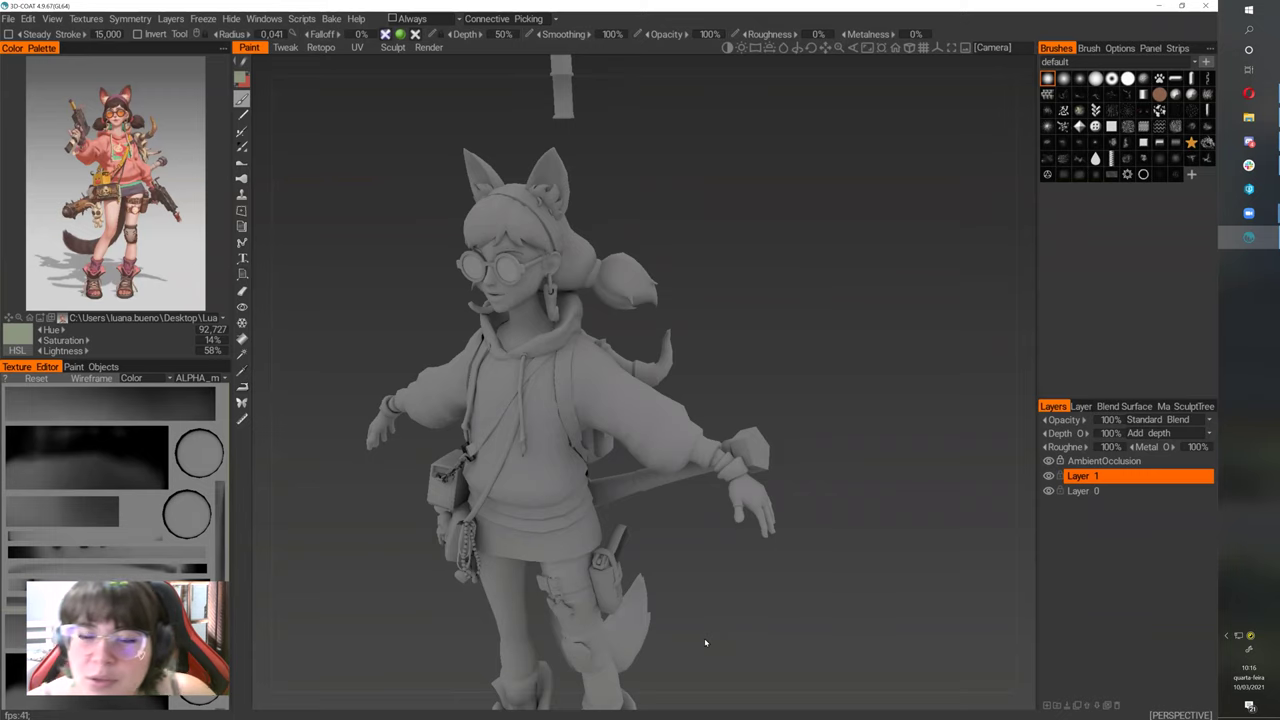
{"action": "left_click_drag", "start_coordinate": [706, 400], "coordinate": [812, 362], "text": "alt"}
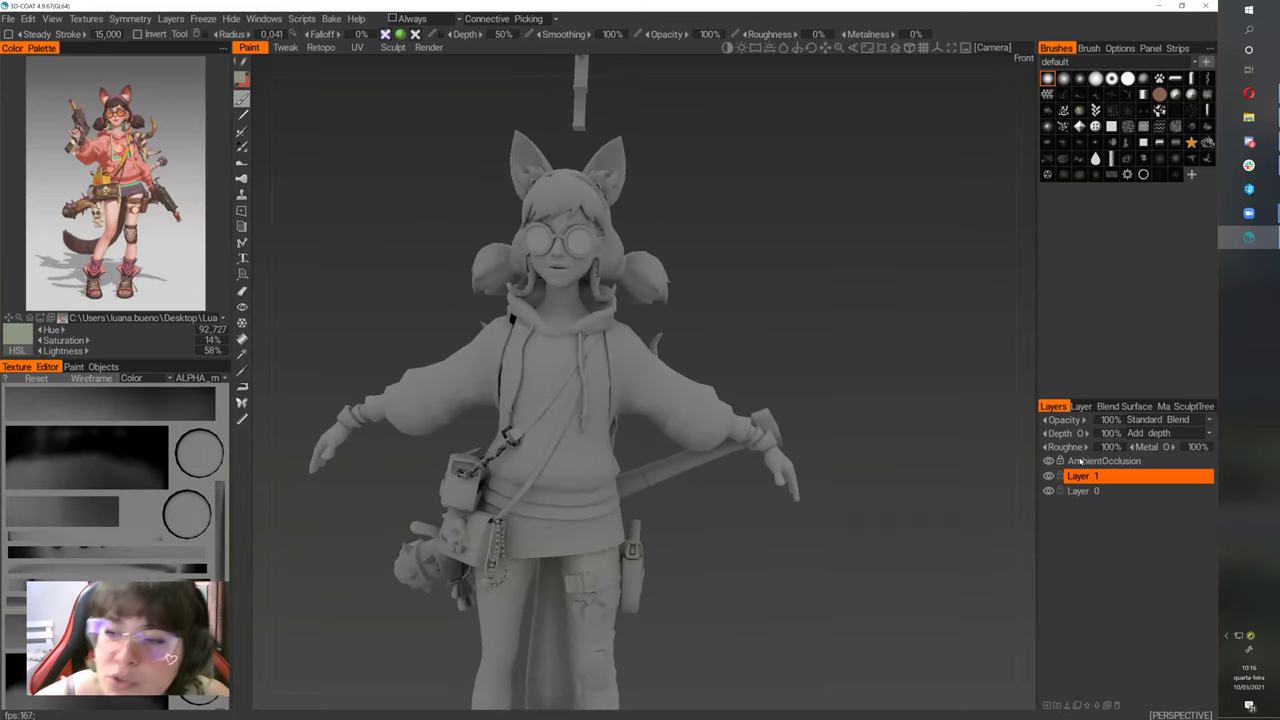
{"action": "left_click_drag", "start_coordinate": [884, 599], "coordinate": [874, 634], "text": "alt"}
{"action": "right_click_drag", "start_coordinate": [874, 634], "coordinate": [846, 603], "text": "alt"}
{"action": "left_click_drag", "start_coordinate": [846, 603], "coordinate": [733, 601], "text": "alt"}
{"action": "right_click_drag", "start_coordinate": [733, 601], "coordinate": [865, 571]}
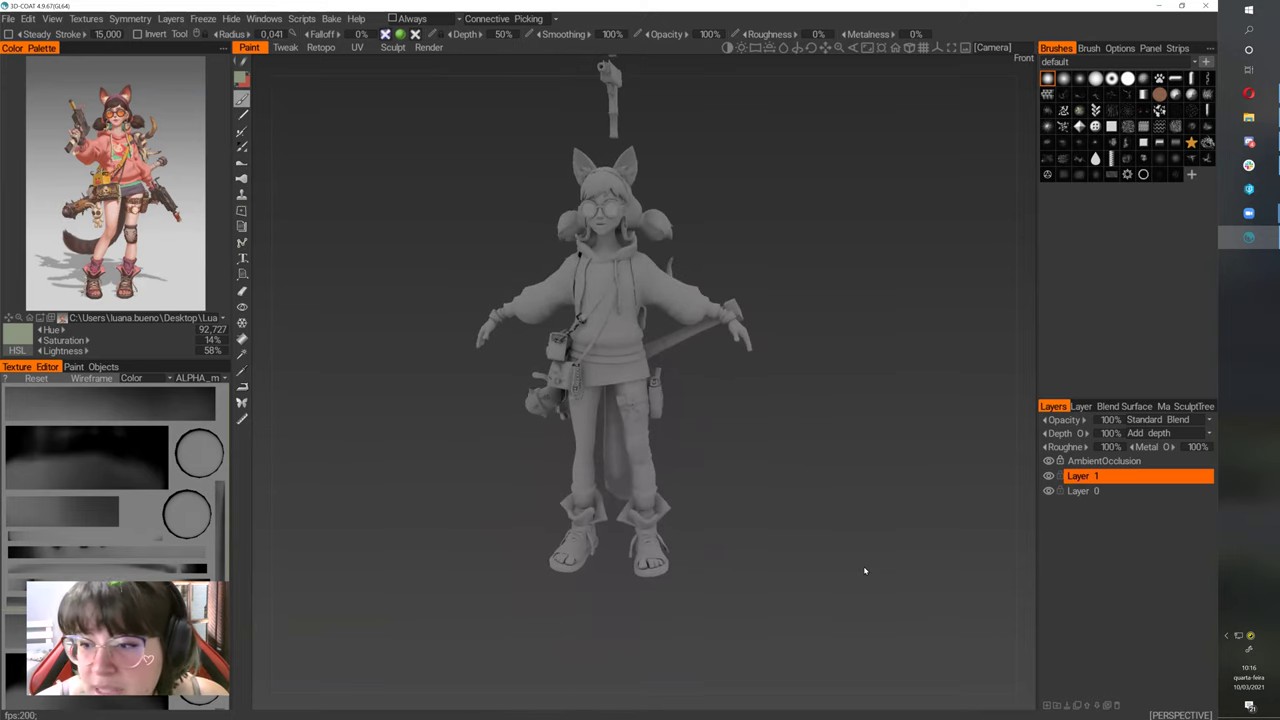
- Add a new layer directly above Layer 1 and below AmbientOcclusion, and sample the model's grey as the brush colour
{"action": "left_click", "coordinate": [1100, 463]}
{"action": "left_click", "coordinate": [1094, 476]}
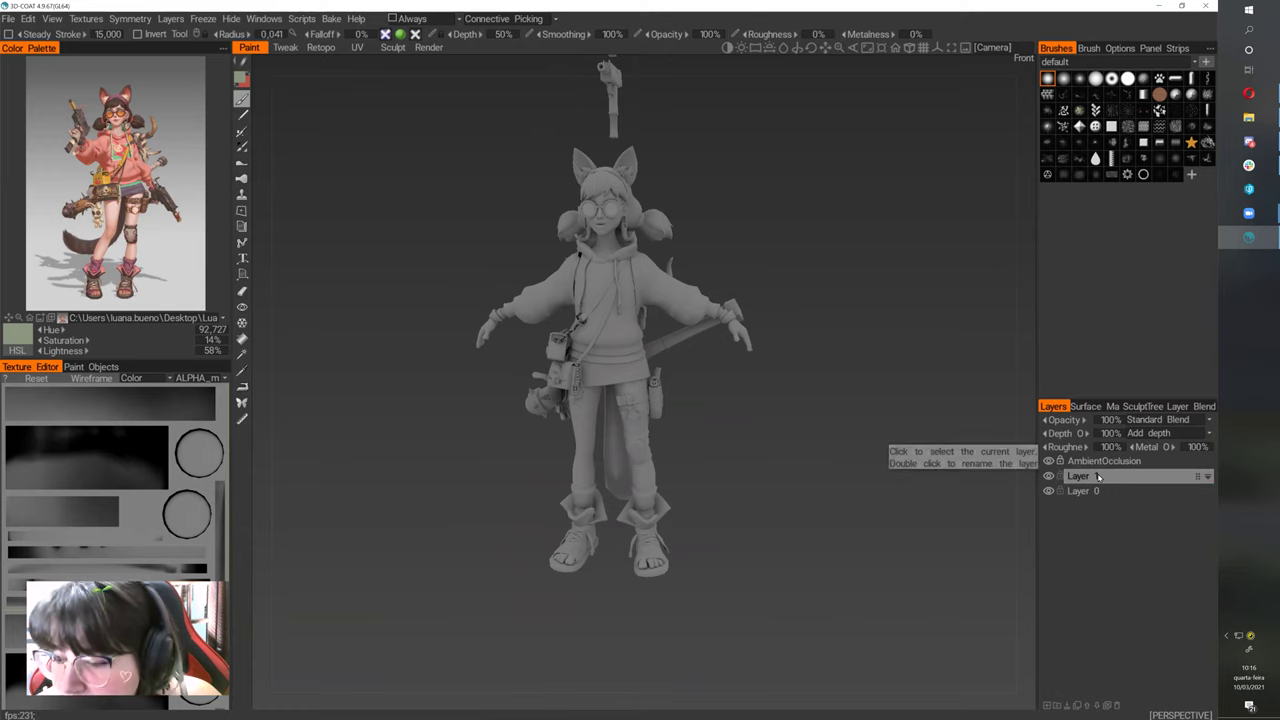
{"action": "left_click", "coordinate": [1046, 700]}
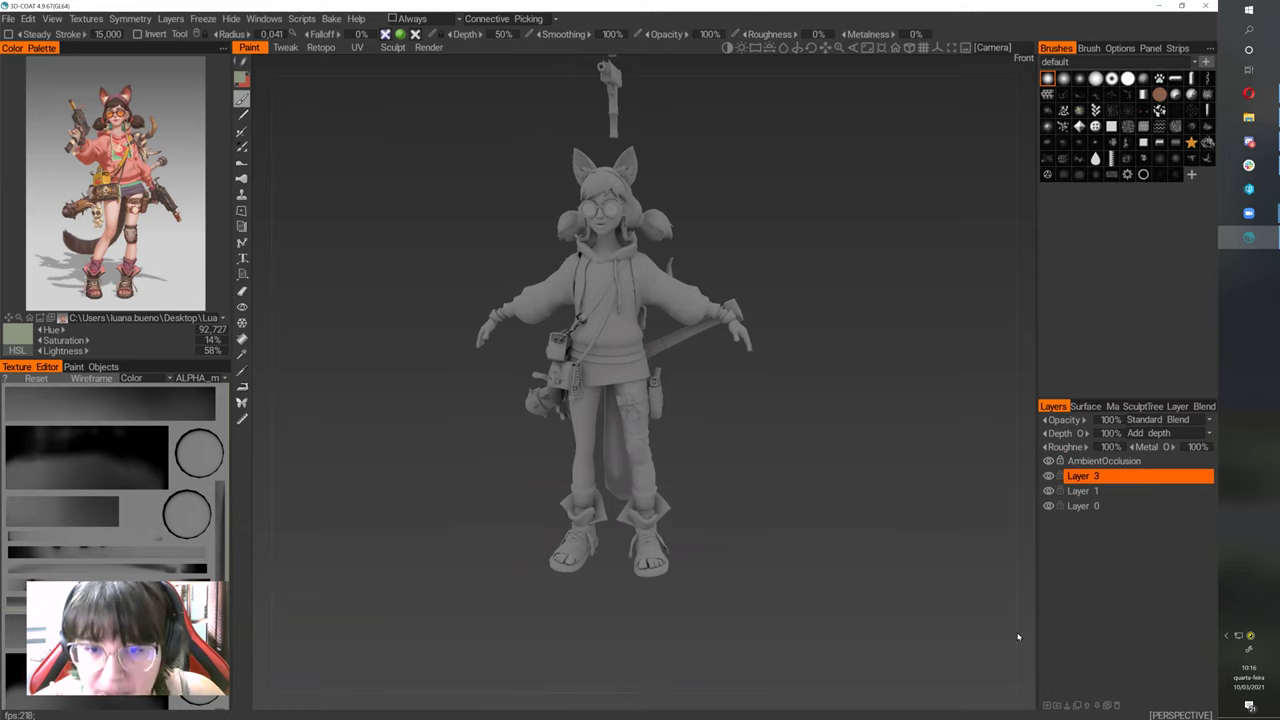
{"action": "key", "text": "v"}
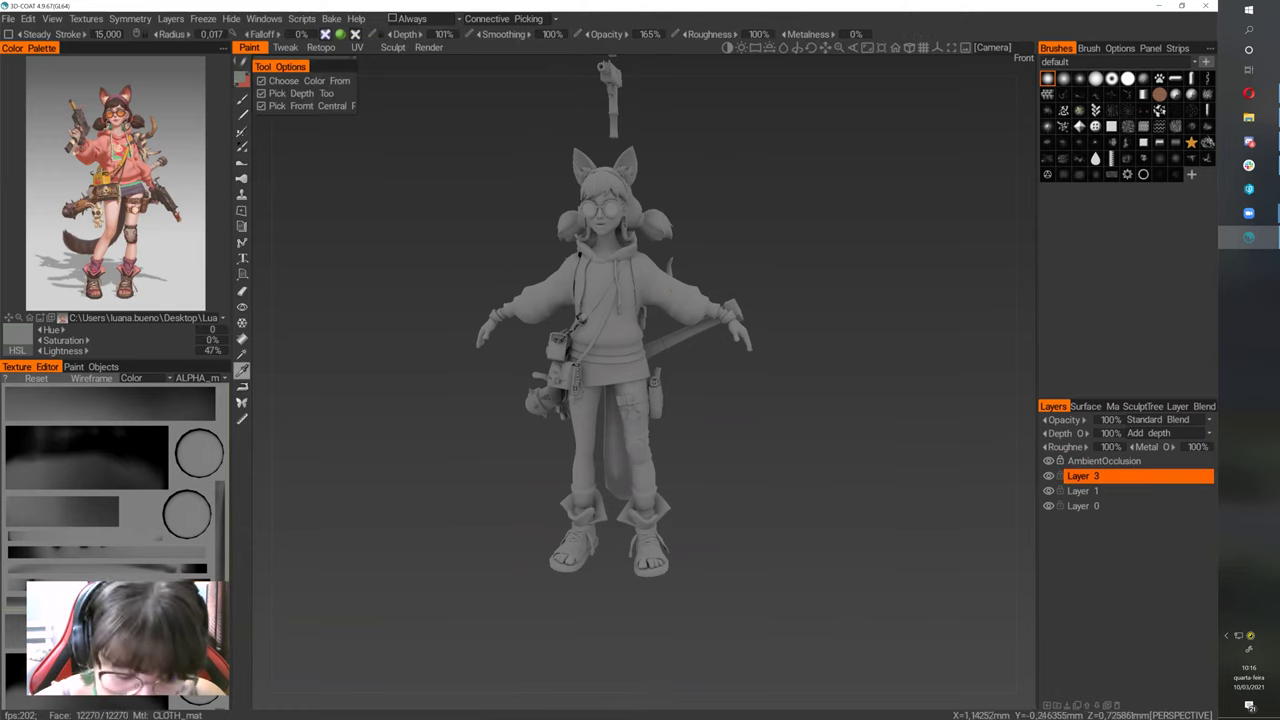
{"action": "key", "text": "b"}
- Compare the hoodie's sleeve with the AmbientOcclusion layer hidden and shown, and select that layer to check its blending
{"action": "right_click_drag", "start_coordinate": [660, 430], "coordinate": [763, 551], "text": "alt"}
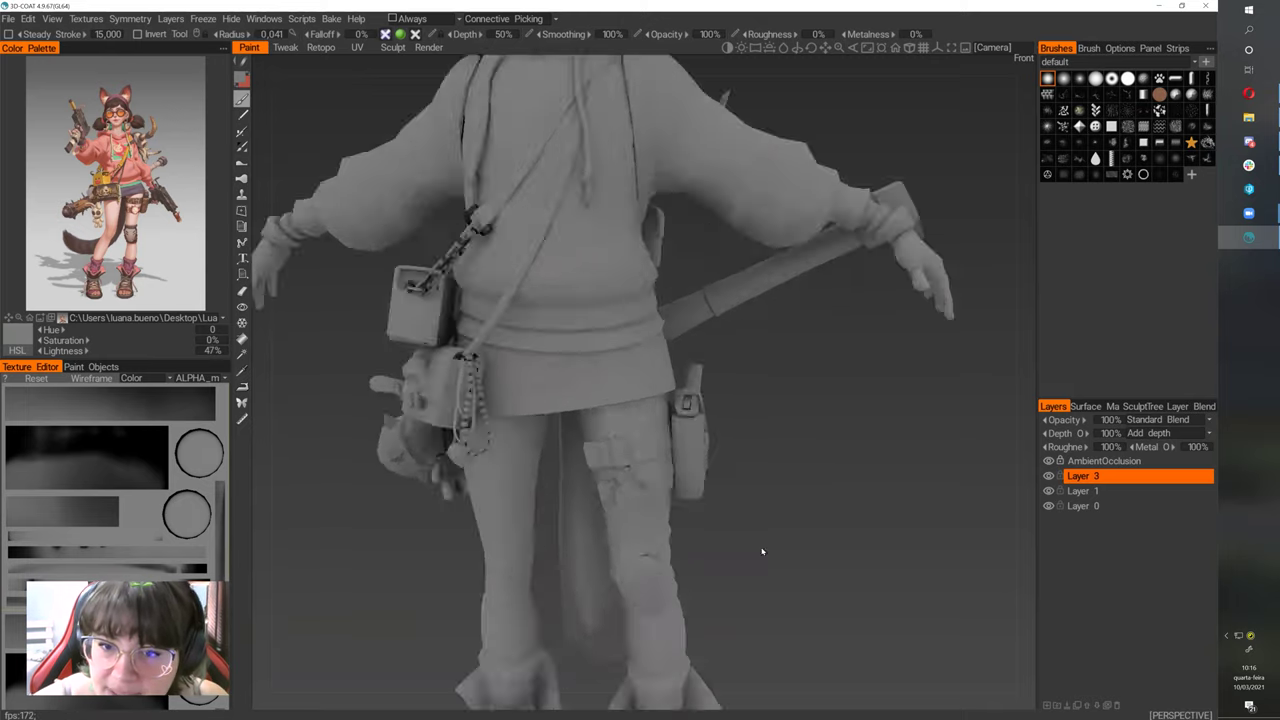
{"action": "middle_click_drag", "start_coordinate": [763, 551], "coordinate": [769, 586], "text": "alt"}
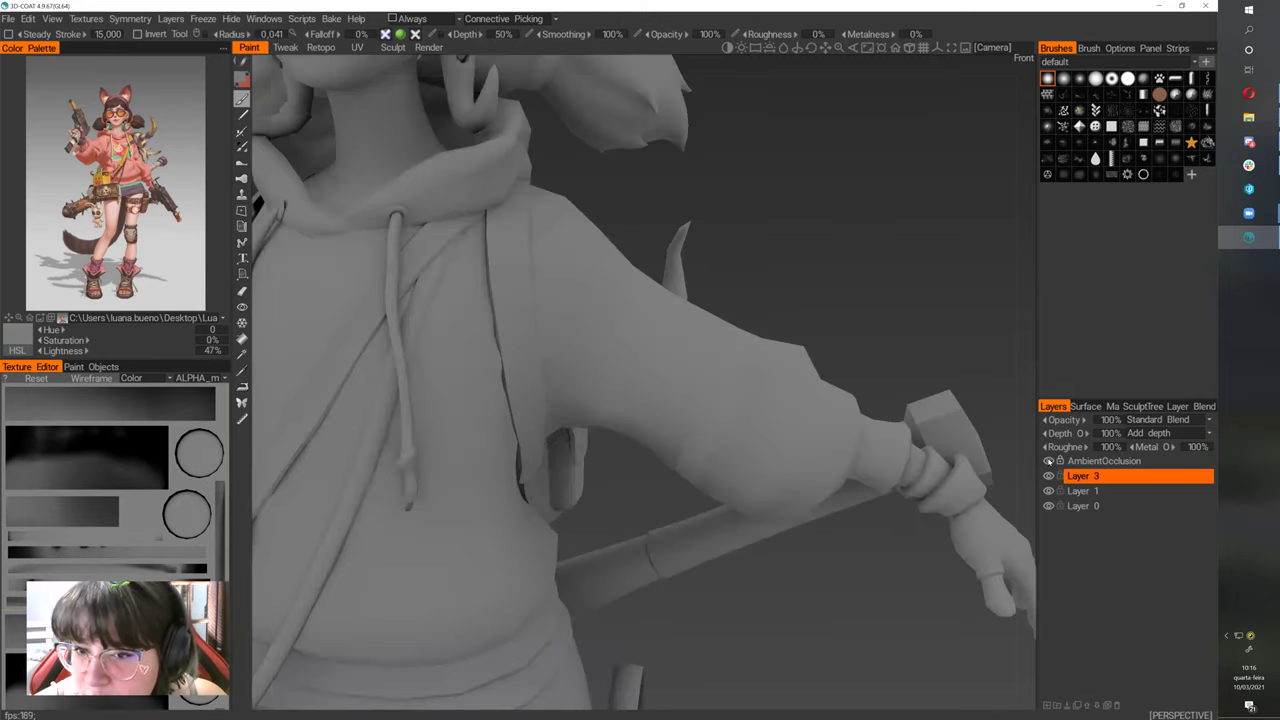
{"action": "left_click", "coordinate": [1048, 461]}
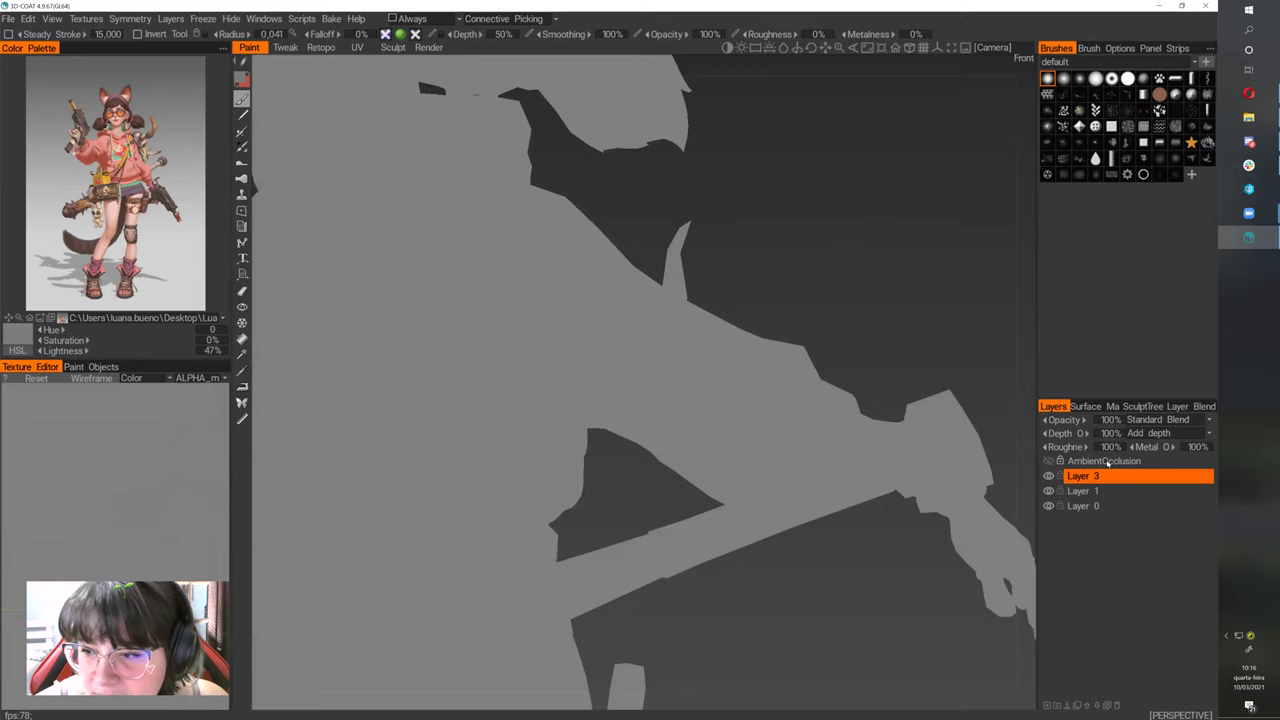
{"action": "left_click", "coordinate": [1110, 461]}
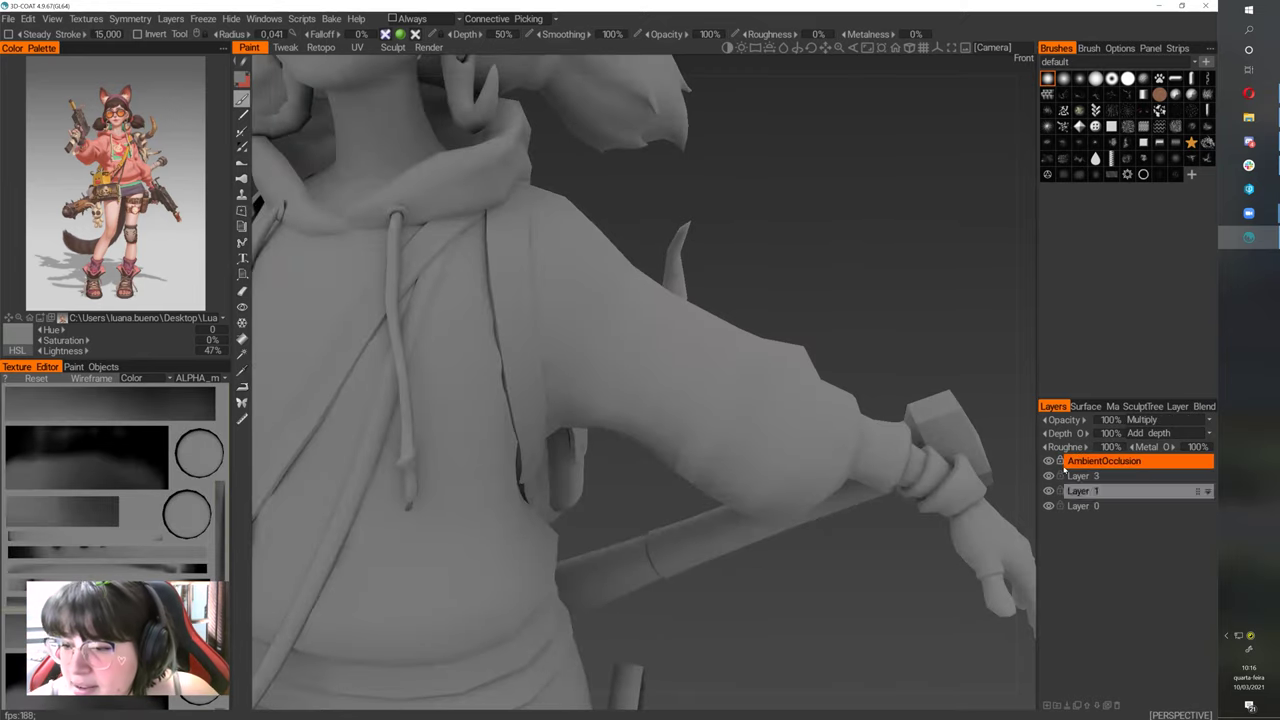
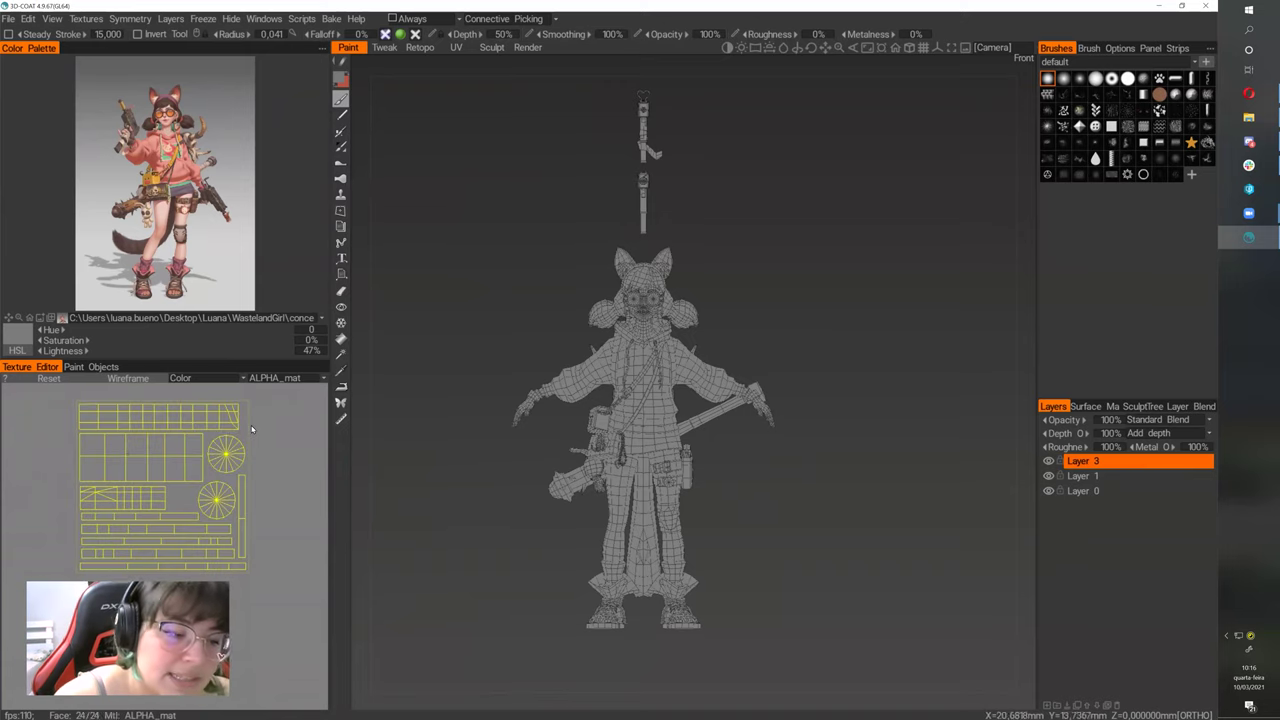
- Examine the UV layouts of the ACCESSORIES_mat and FUR_mat materials in the Texture Editor
{"action": "left_click", "coordinate": [318, 381]}
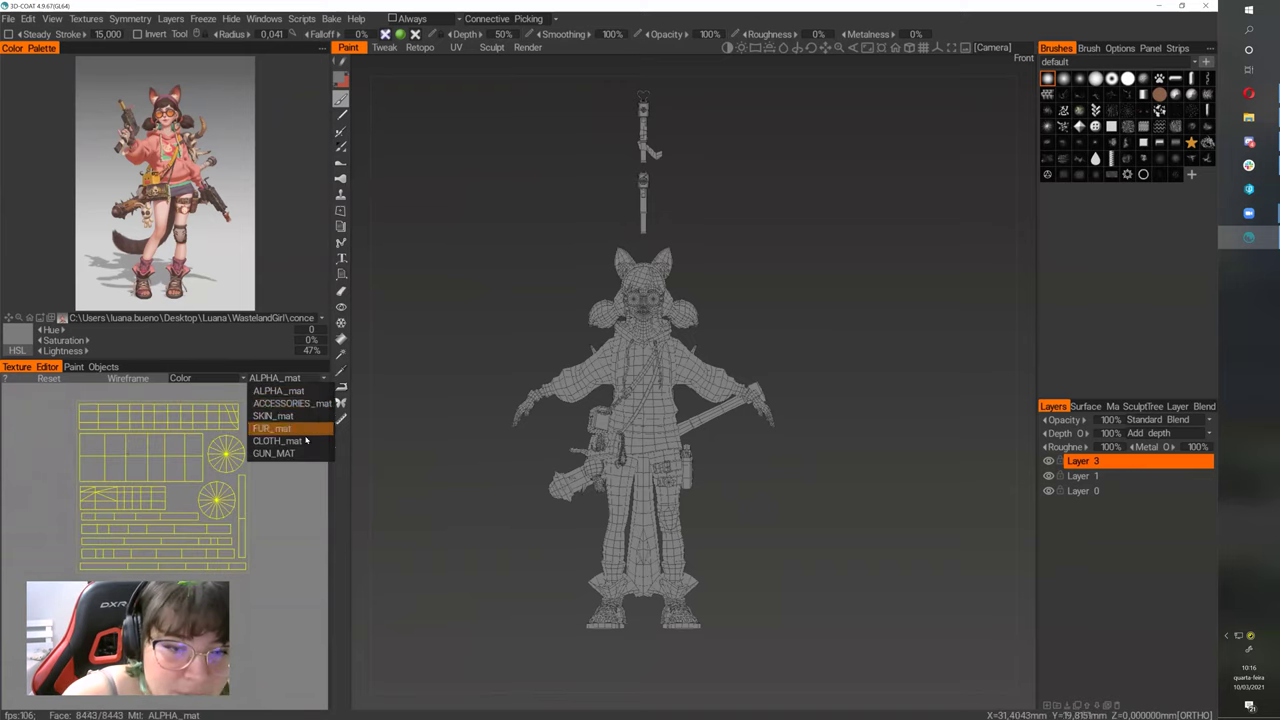
{"action": "left_click", "coordinate": [290, 403]}
{"action": "scroll", "coordinate": [298, 485], "scroll_direction": "up", "scroll_amount": 5}
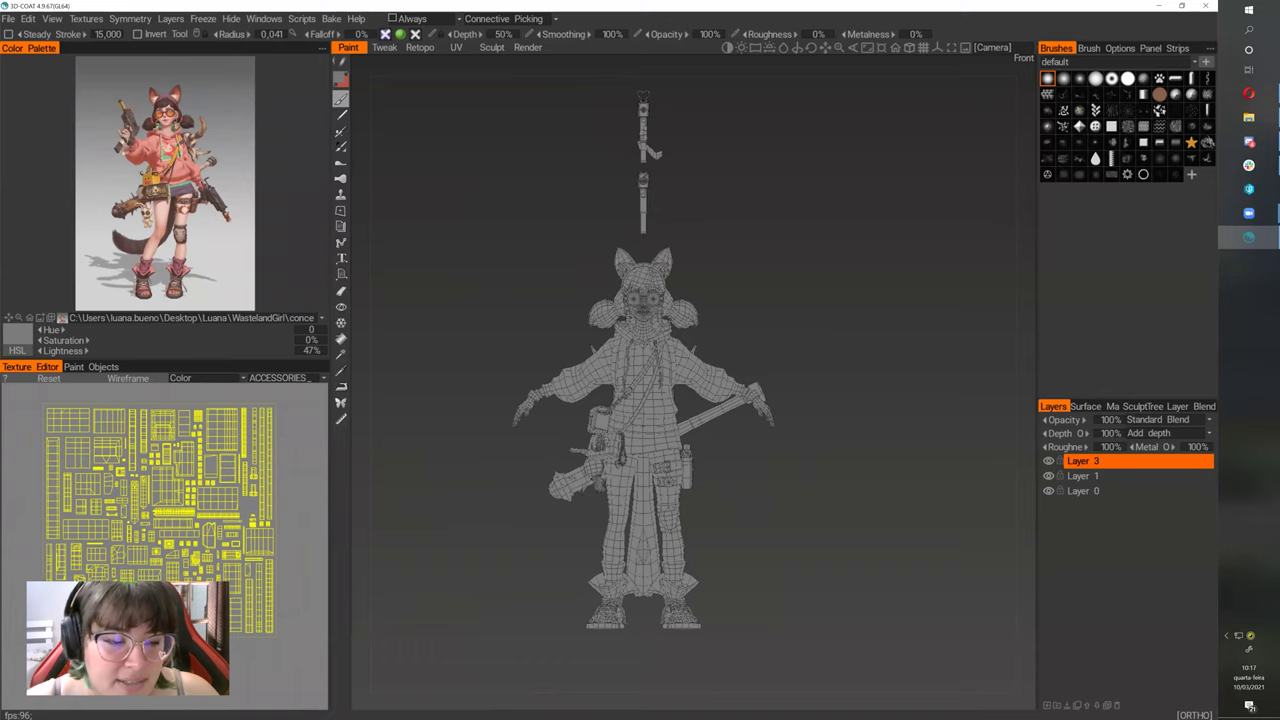
{"action": "left_click", "coordinate": [298, 378]}
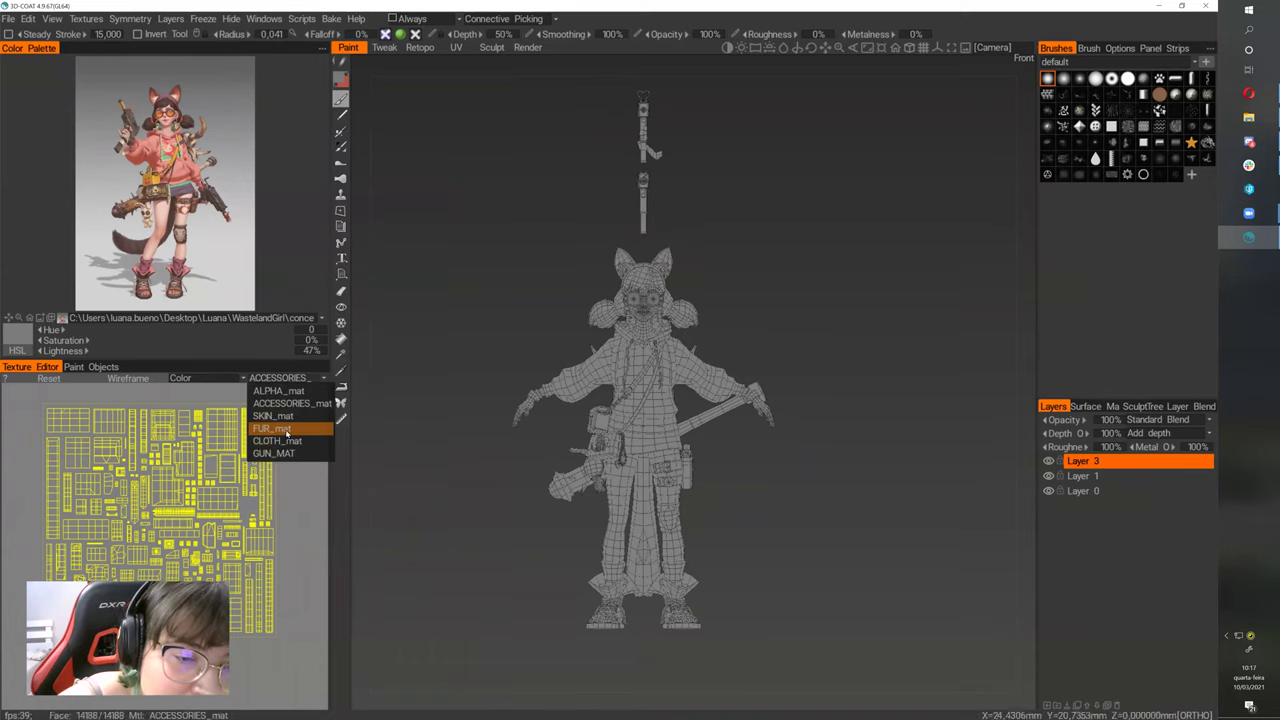
{"action": "left_click", "coordinate": [290, 433]}
{"action": "middle_click_drag", "start_coordinate": [293, 537], "coordinate": [309, 517]}
{"action": "scroll", "coordinate": [262, 527], "scroll_direction": "down", "scroll_amount": 3}
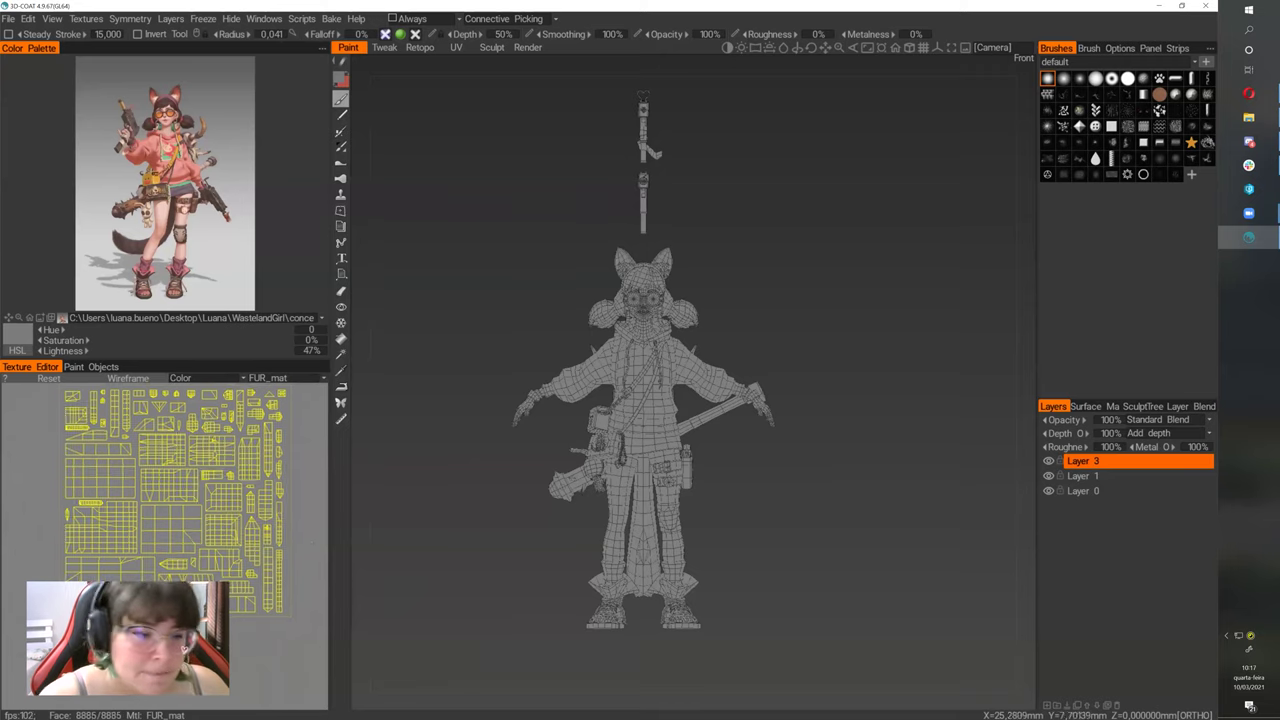
{"action": "scroll", "coordinate": [293, 434], "scroll_direction": "up", "scroll_amount": 2}
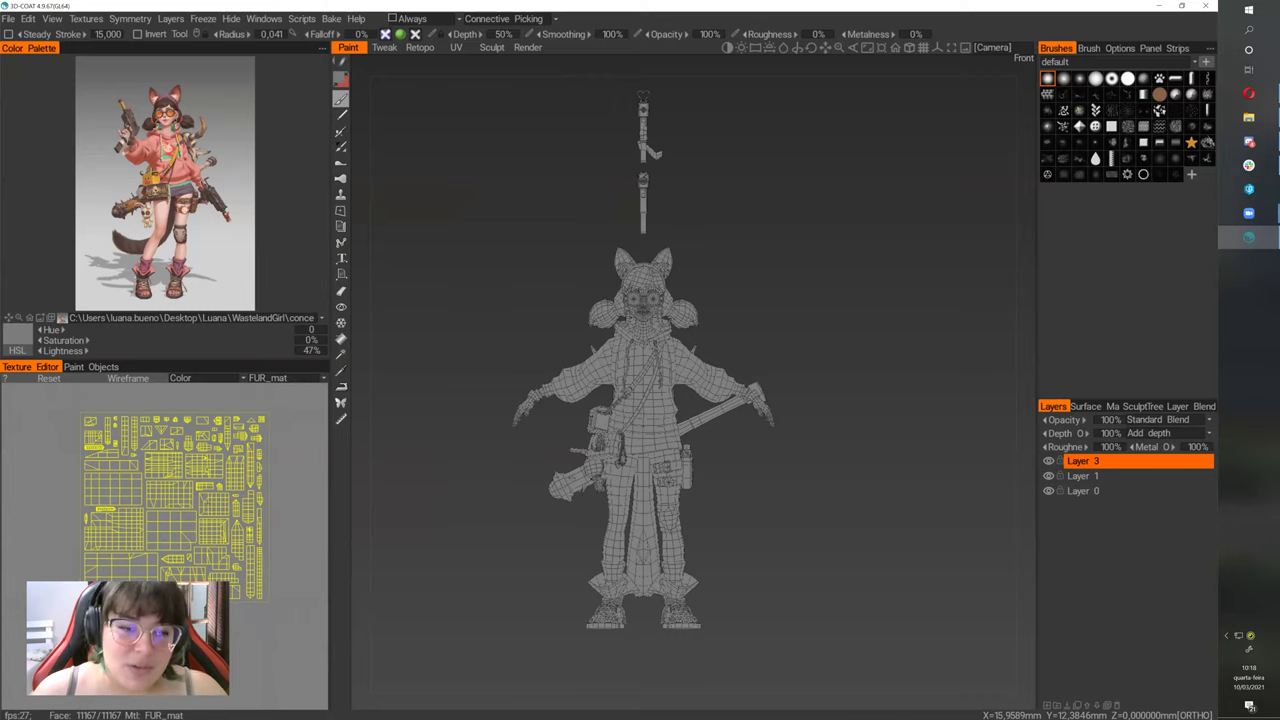
{"action": "left_click", "coordinate": [318, 380]}
{"action": "left_click", "coordinate": [319, 381]}
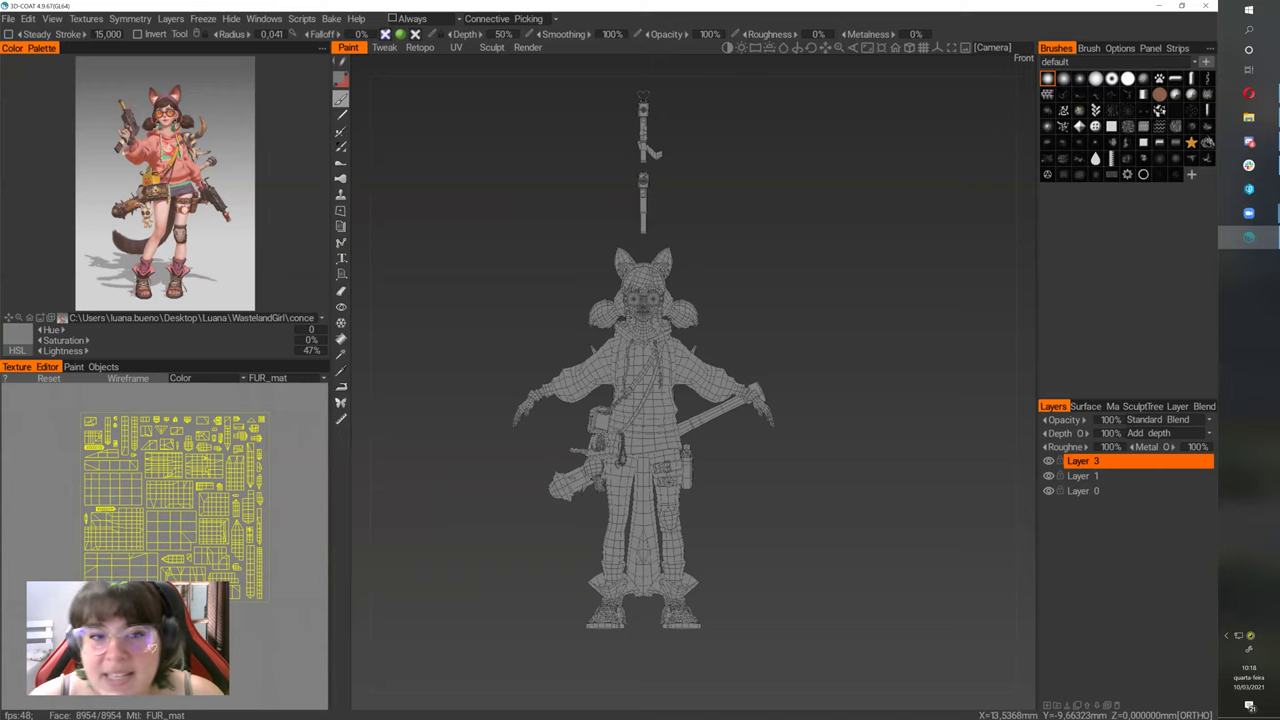
- Show the CLOTH_mat UV layout and fill the hoodie sleeves with the coral red sampled from the reference picture's hoodie
{"action": "left_click", "coordinate": [339, 338]}
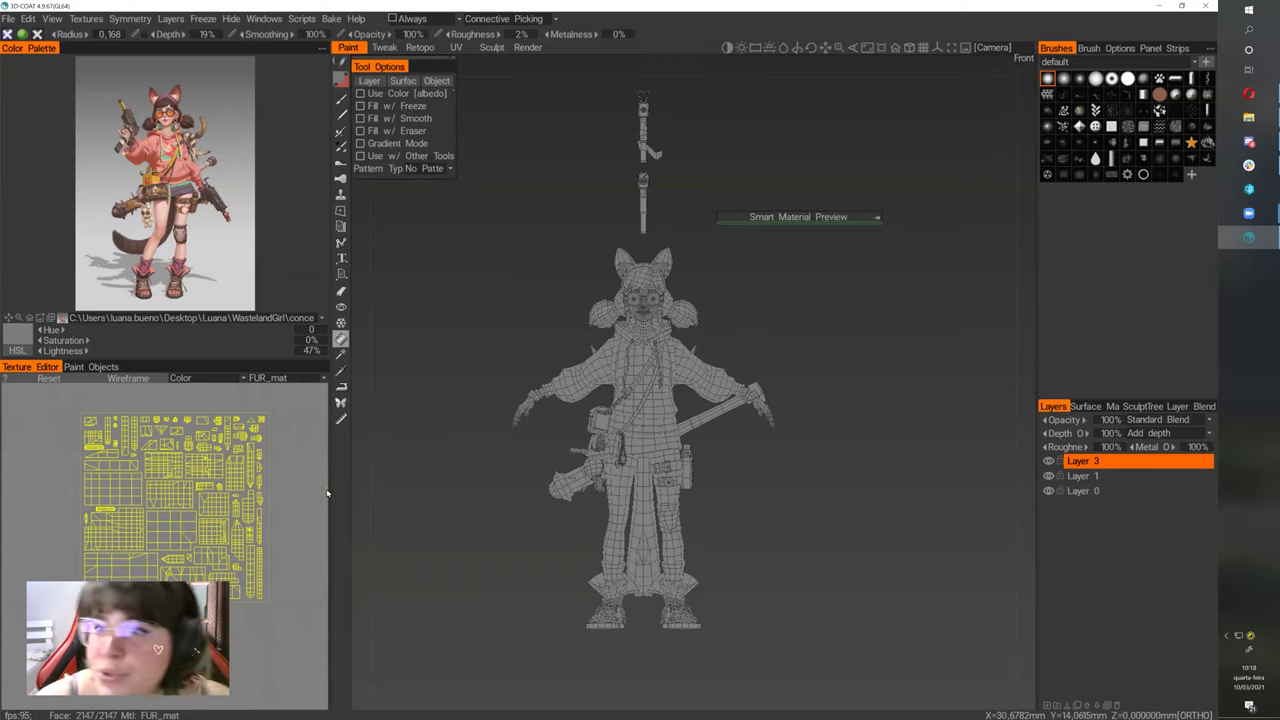
{"action": "left_click", "coordinate": [181, 184]}
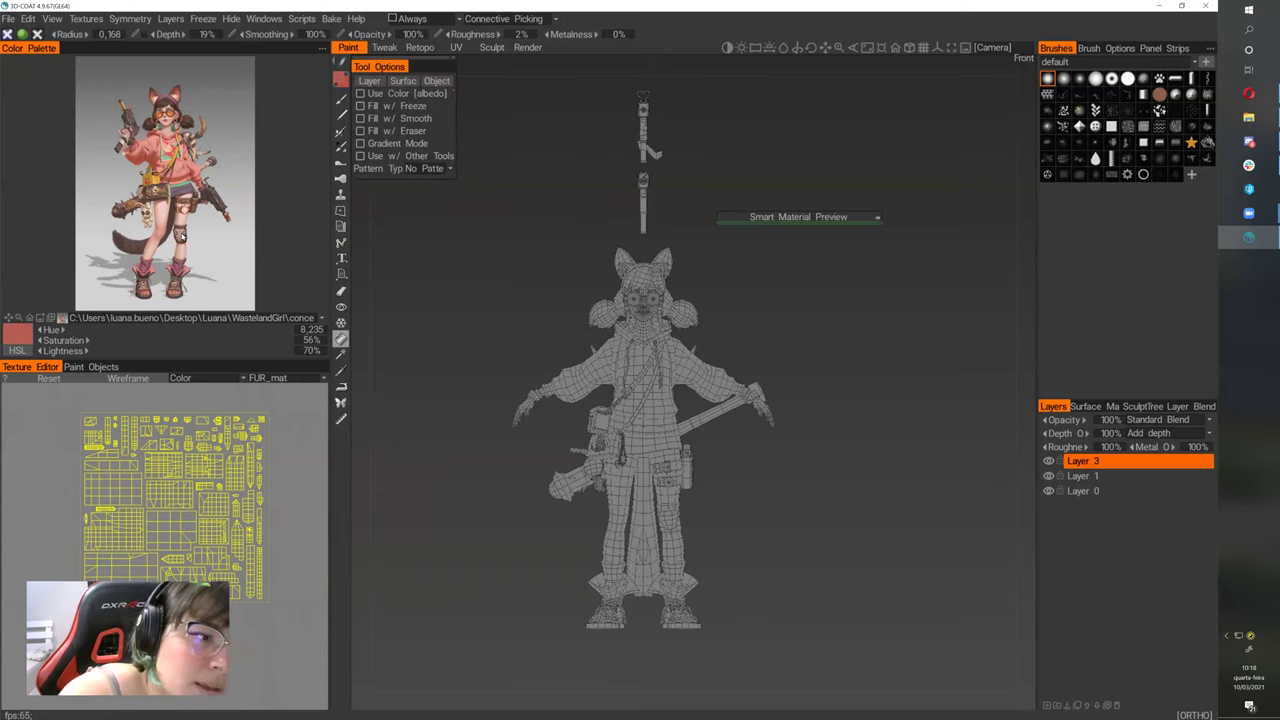
{"action": "left_click", "coordinate": [285, 378]}
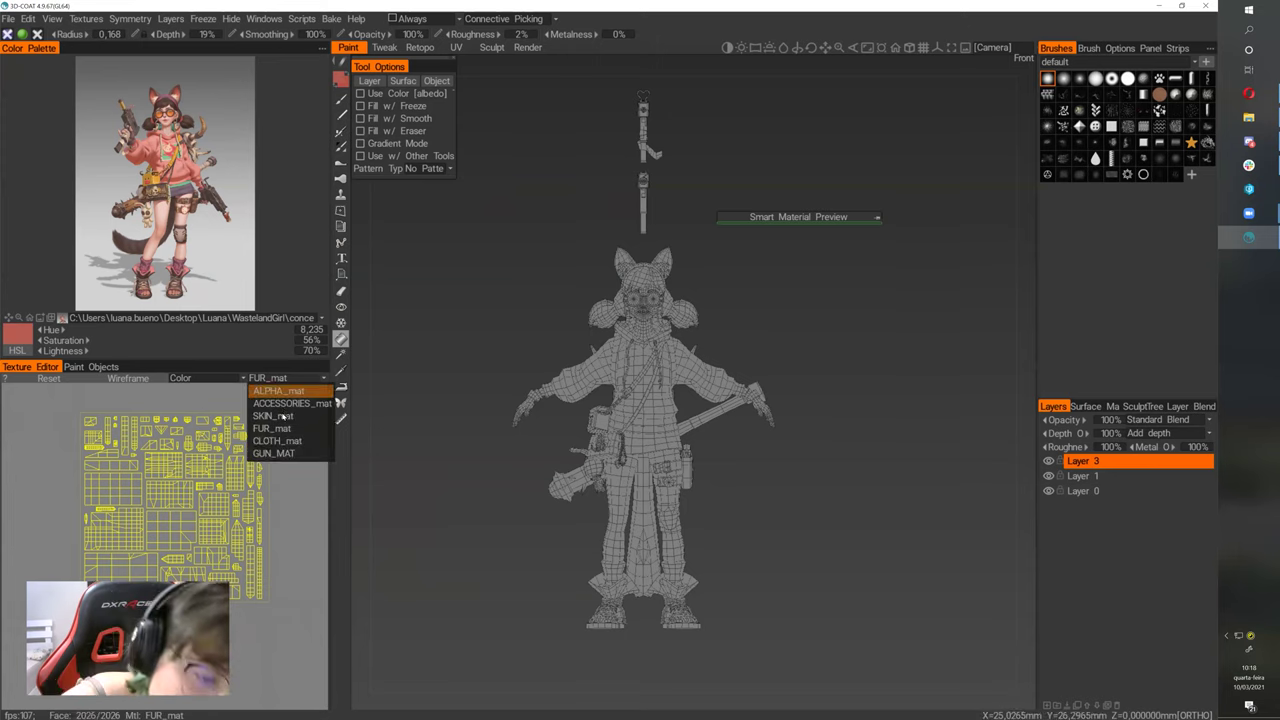
{"action": "left_click", "coordinate": [285, 441]}
{"action": "scroll", "coordinate": [175, 500], "scroll_direction": "up", "scroll_amount": 5}
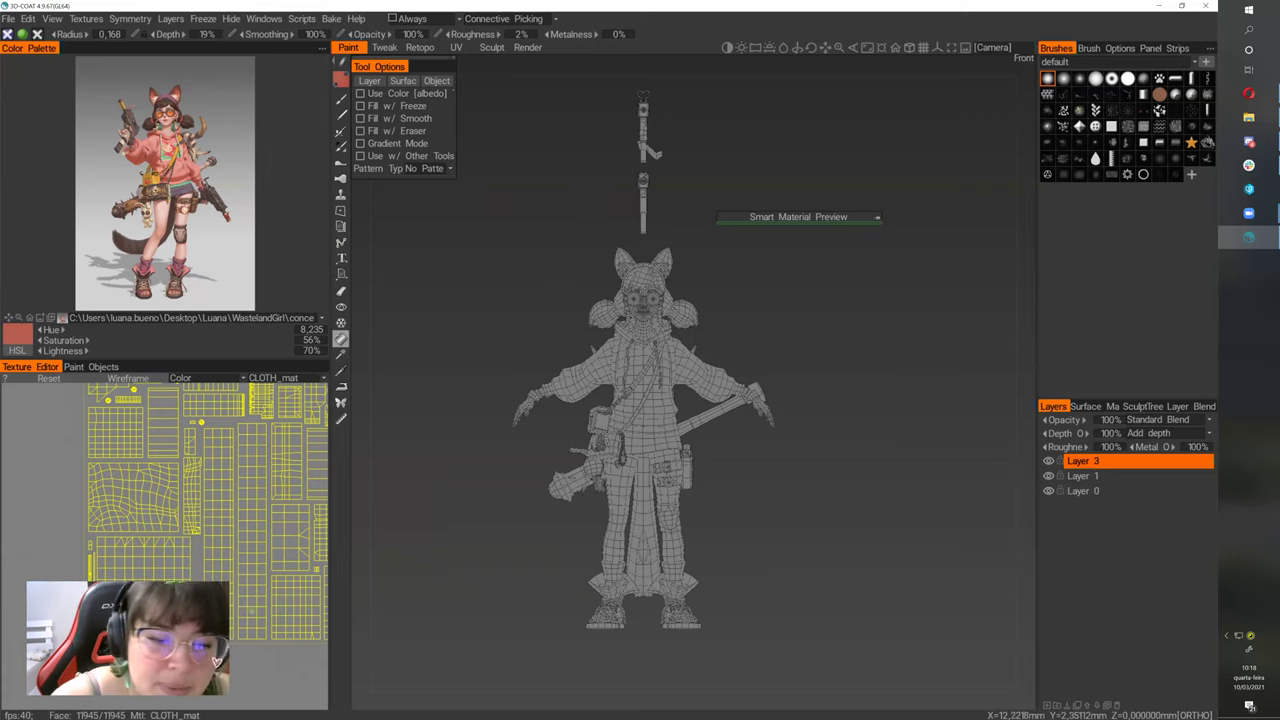
{"action": "left_click", "coordinate": [706, 380]}
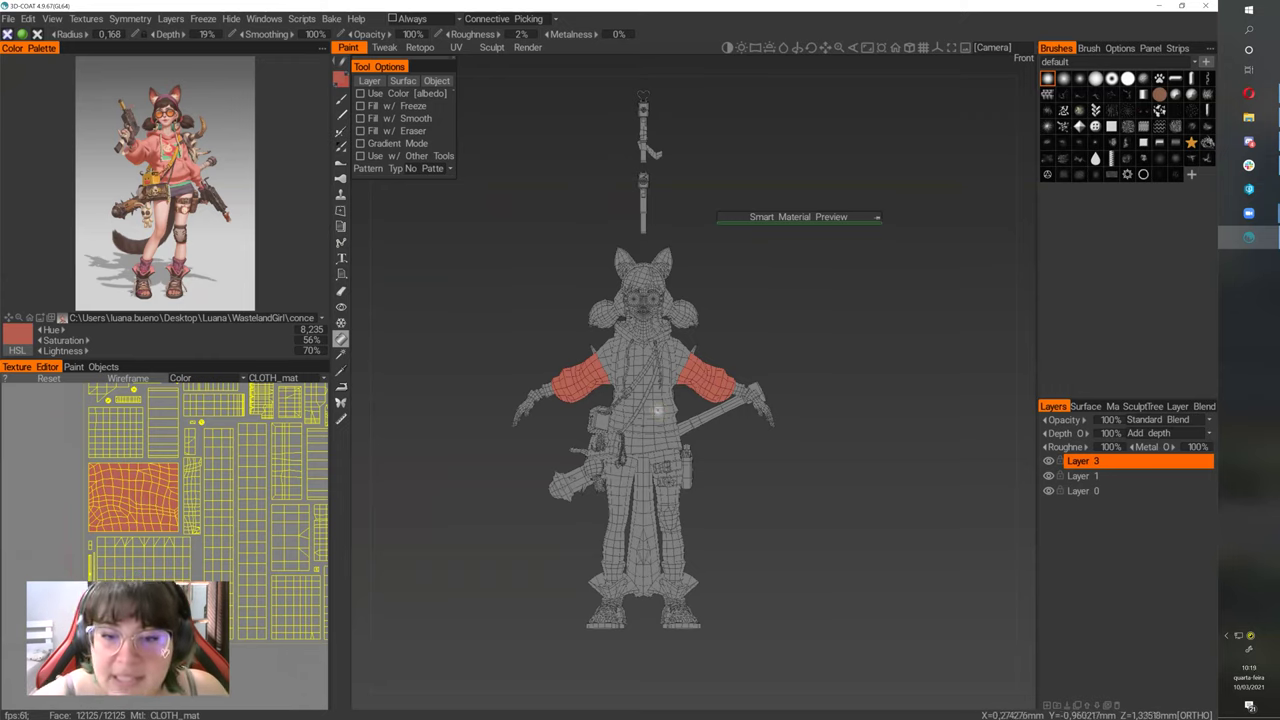
- Try filling the hoodie's body and hood with the same coral red on the model, and undo those fills
{"action": "left_click", "coordinate": [636, 447]}
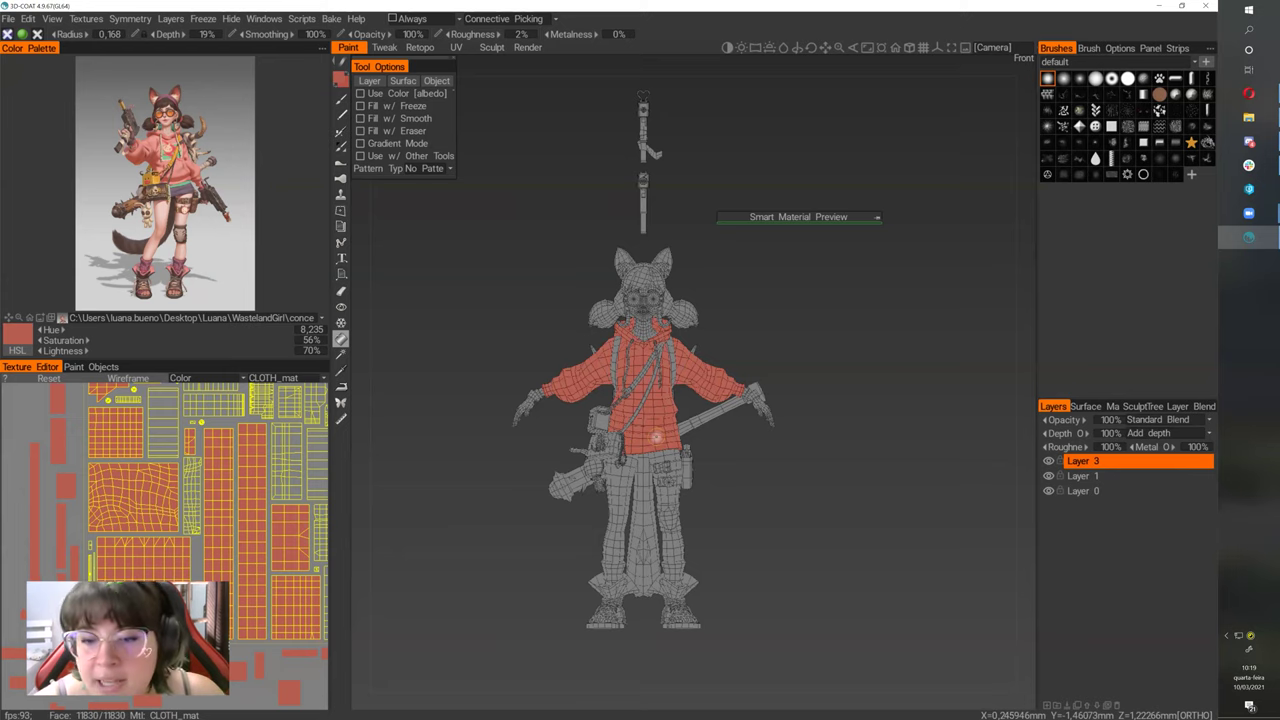
{"action": "scroll", "coordinate": [800, 480], "scroll_direction": "up", "scroll_amount": 4}
{"action": "left_click_drag", "start_coordinate": [790, 470], "coordinate": [811, 474], "text": "shift"}
{"action": "scroll", "coordinate": [811, 474], "scroll_direction": "up", "scroll_amount": 1}
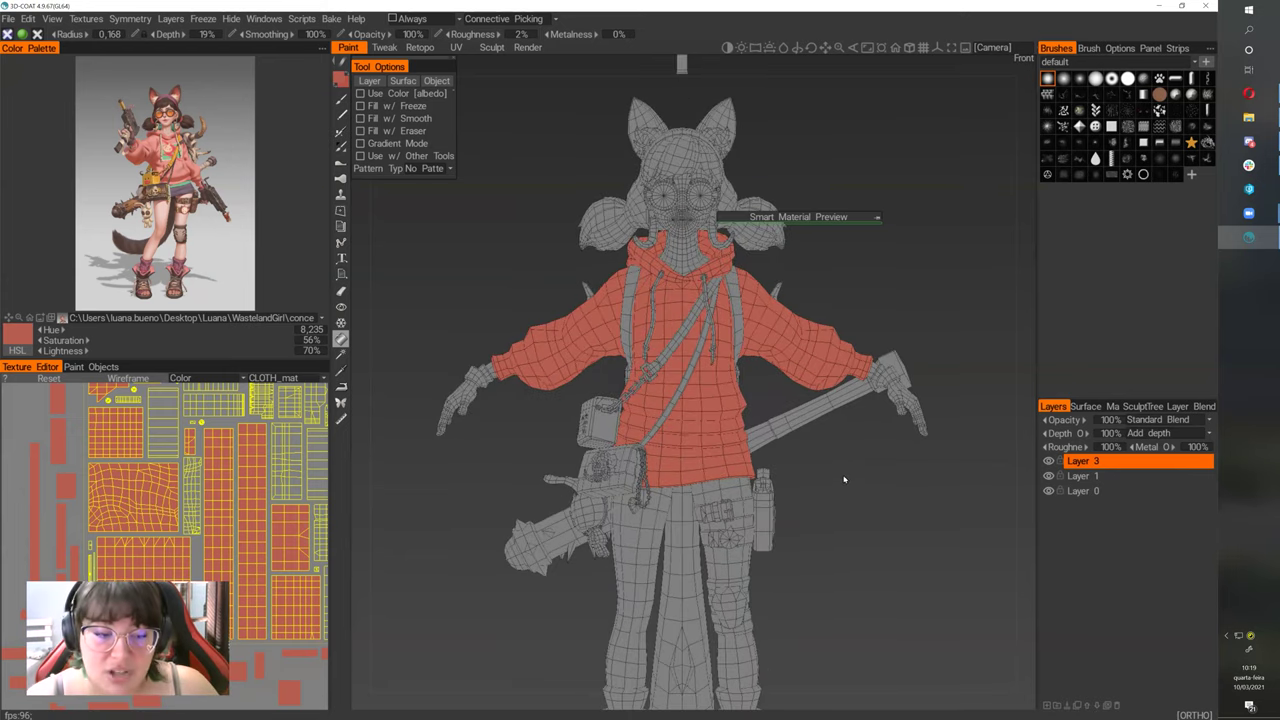
{"action": "key", "text": "ctrl+z"}
{"action": "key", "text": "ctrl+z"}
{"action": "key", "text": "ctrl+z"}
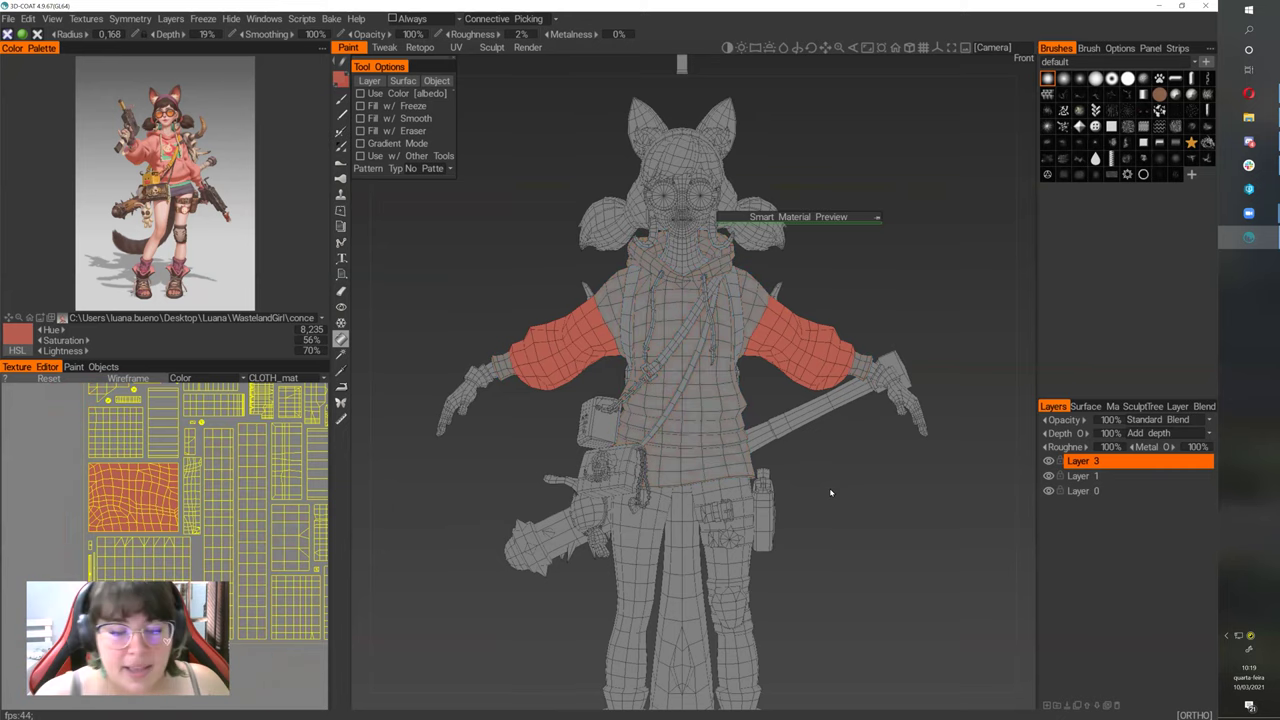
- Fill the hoodie's large torso UV island in the CLOTH_mat layout with the coral red
{"action": "mouse_move", "coordinate": [868, 503]}
{"action": "left_mouse_down"}
{"action": "mouse_move", "coordinate": [715, 465]}
{"action": "mouse_move", "coordinate": [774, 266]}
{"action": "left_mouse_up"}
{"action": "left_click_drag", "start_coordinate": [860, 320], "coordinate": [997, 406]}
{"action": "left_click_drag", "start_coordinate": [843, 354], "coordinate": [868, 503]}
{"action": "scroll", "coordinate": [145, 552], "scroll_direction": "down", "scroll_amount": 2}
{"action": "middle_click_drag", "start_coordinate": [145, 565], "coordinate": [145, 487]}
{"action": "left_click", "coordinate": [145, 500]}
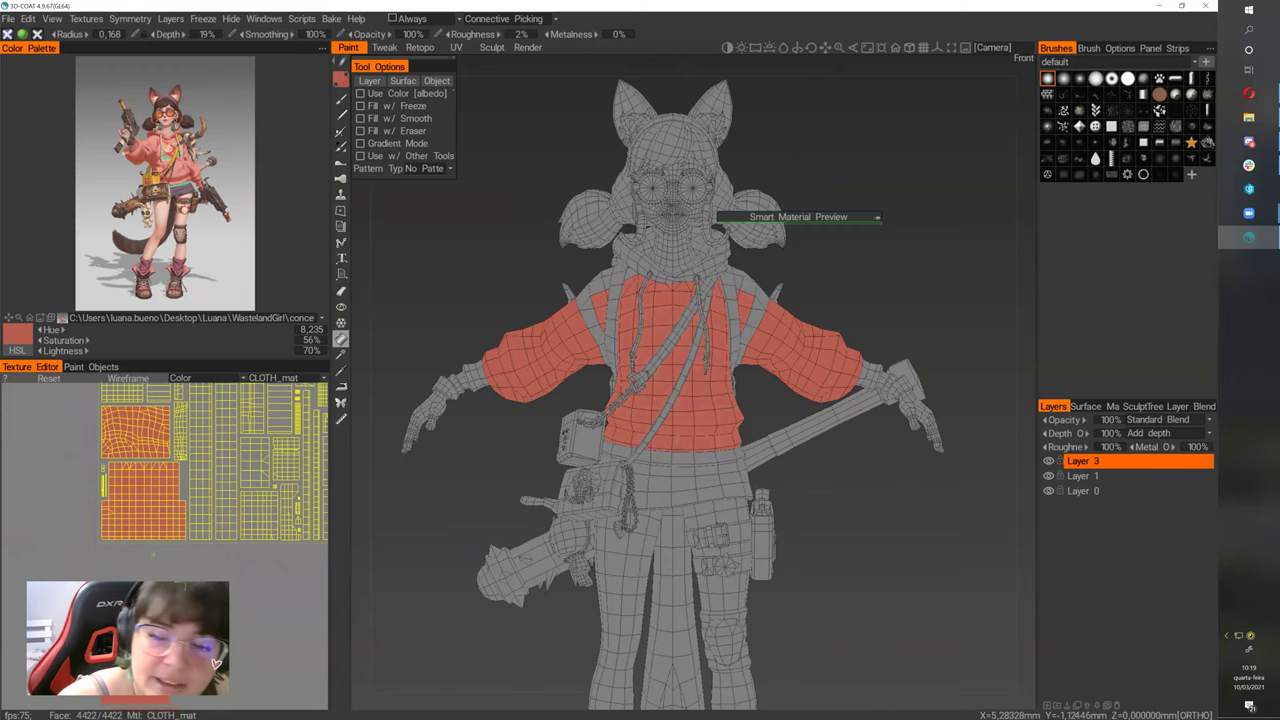
- Examine the filled sleeves and torso up close on the model and in the CLOTH_mat UV layout
{"action": "scroll", "coordinate": [259, 612], "scroll_direction": "down", "scroll_amount": 3}
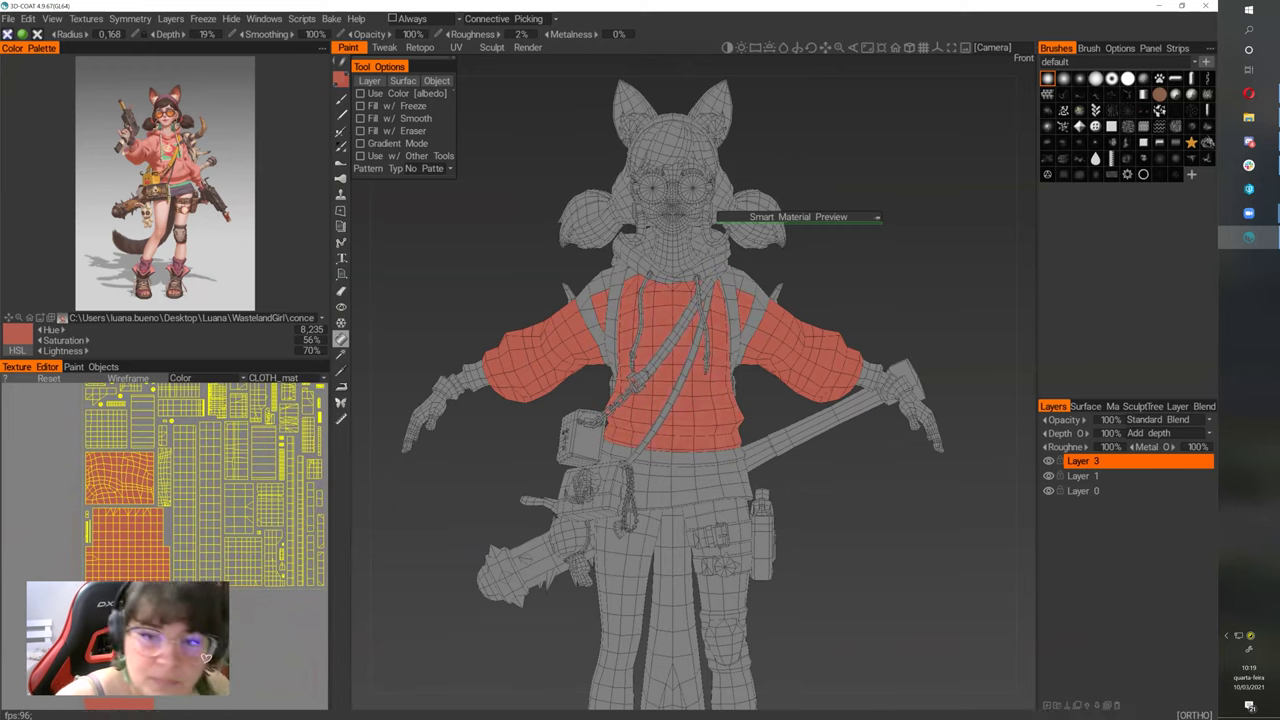
{"action": "middle_click_drag", "start_coordinate": [843, 520], "coordinate": [808, 543], "text": "alt"}
{"action": "right_click_drag", "start_coordinate": [808, 543], "coordinate": [874, 334], "text": "alt"}
{"action": "middle_click_drag", "start_coordinate": [874, 334], "coordinate": [852, 384], "text": "alt"}
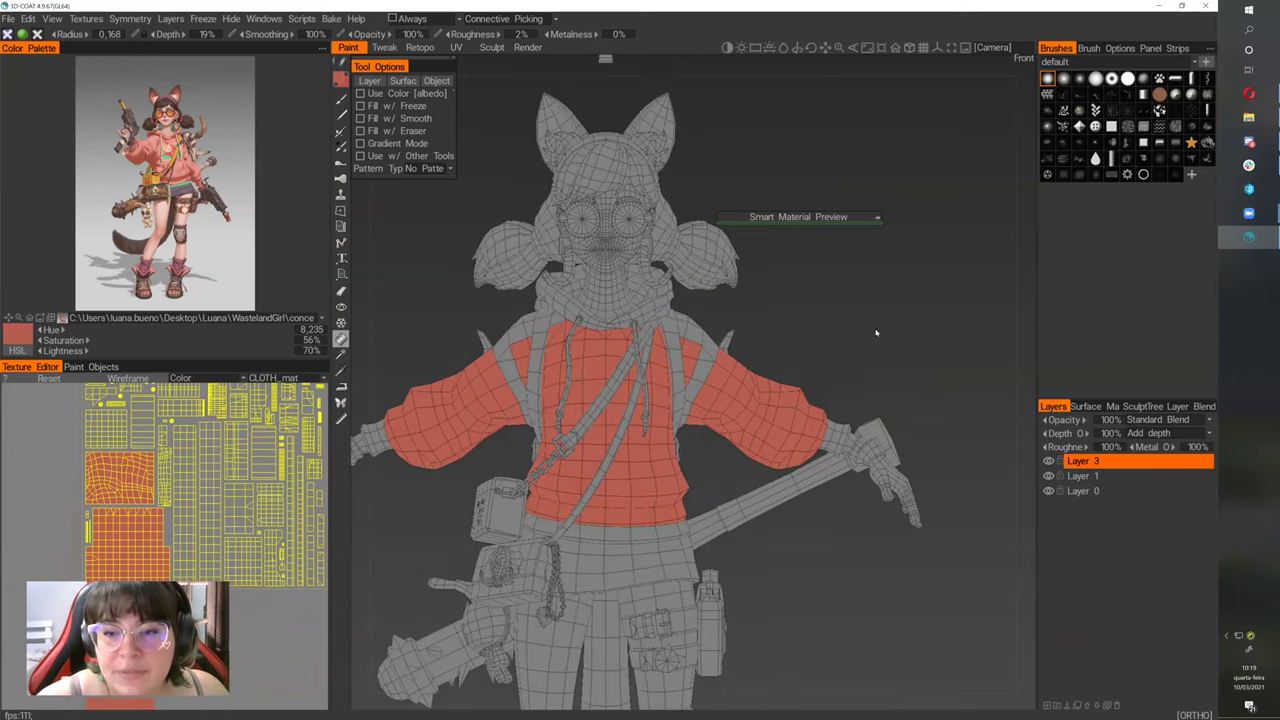
{"action": "left_click_drag", "start_coordinate": [877, 331], "coordinate": [862, 332], "text": "alt"}
{"action": "right_click_drag", "start_coordinate": [862, 332], "coordinate": [866, 318], "text": "alt"}
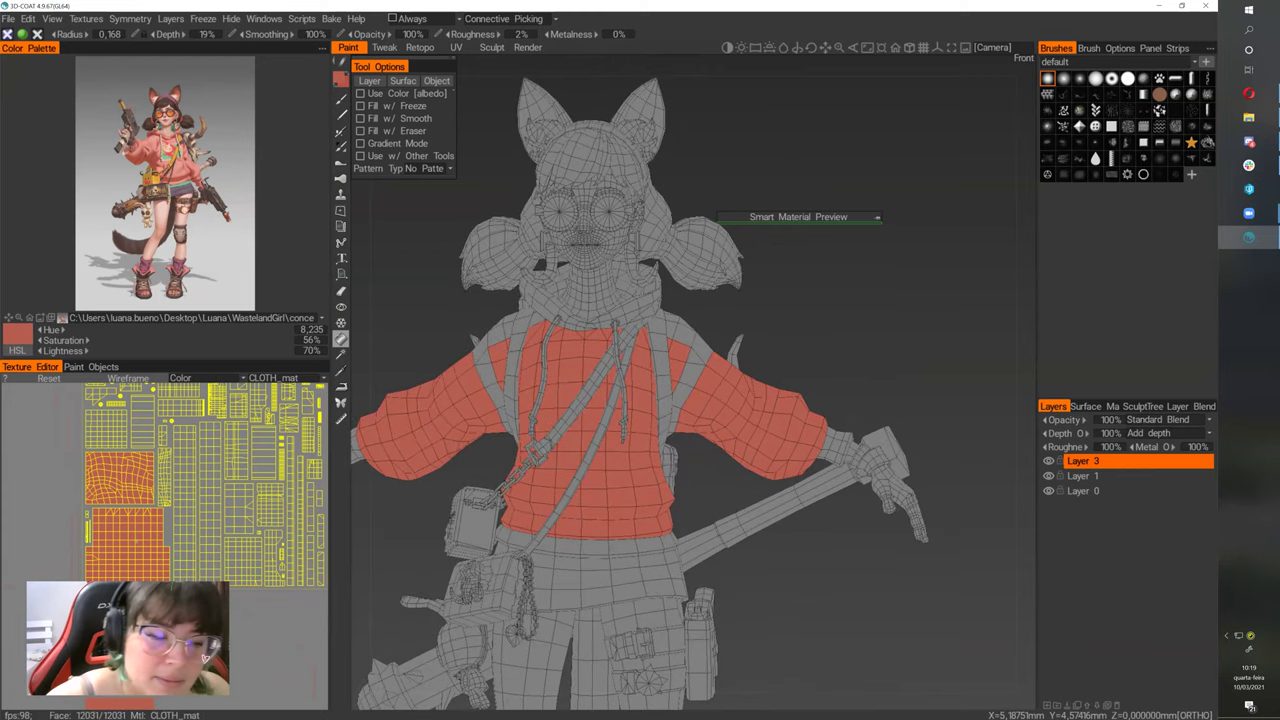
- Paint the uncovered front shoulder and armpit areas of the hoodie coral red with the brush, switching to face-by-face painting
{"action": "scroll", "coordinate": [877, 607], "scroll_direction": "up", "scroll_amount": 2}
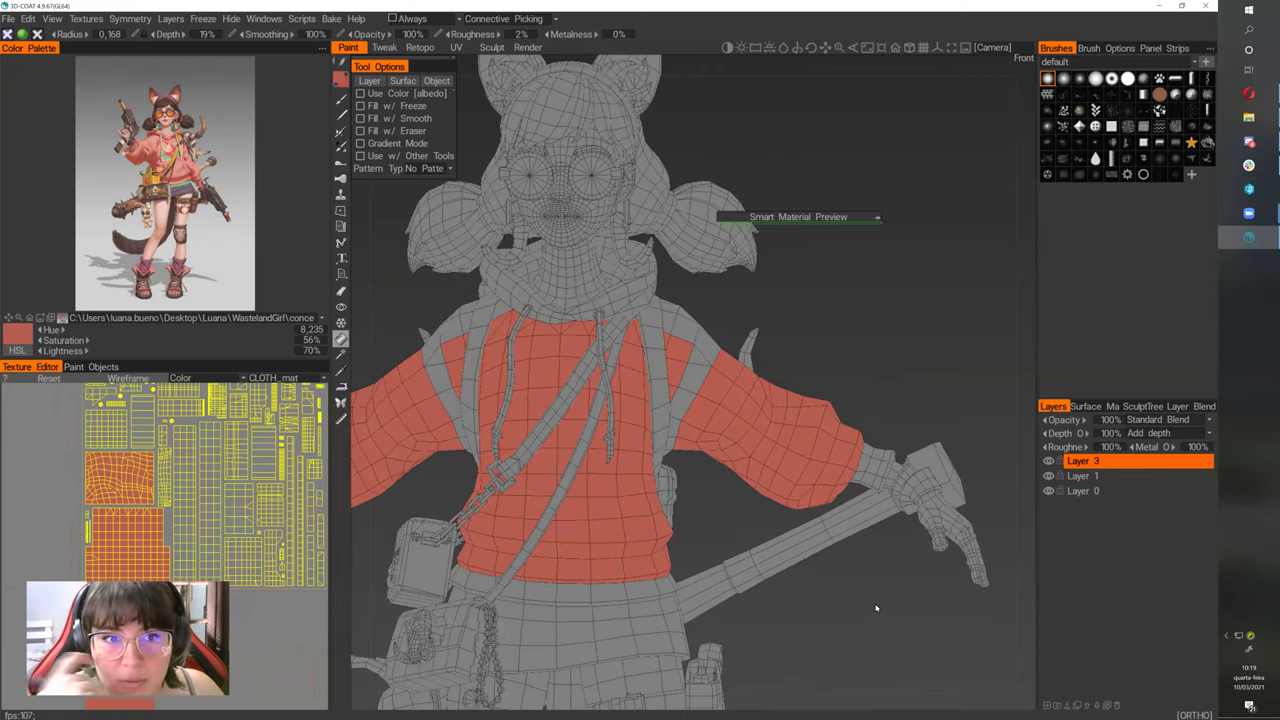
{"action": "left_click", "coordinate": [341, 100]}
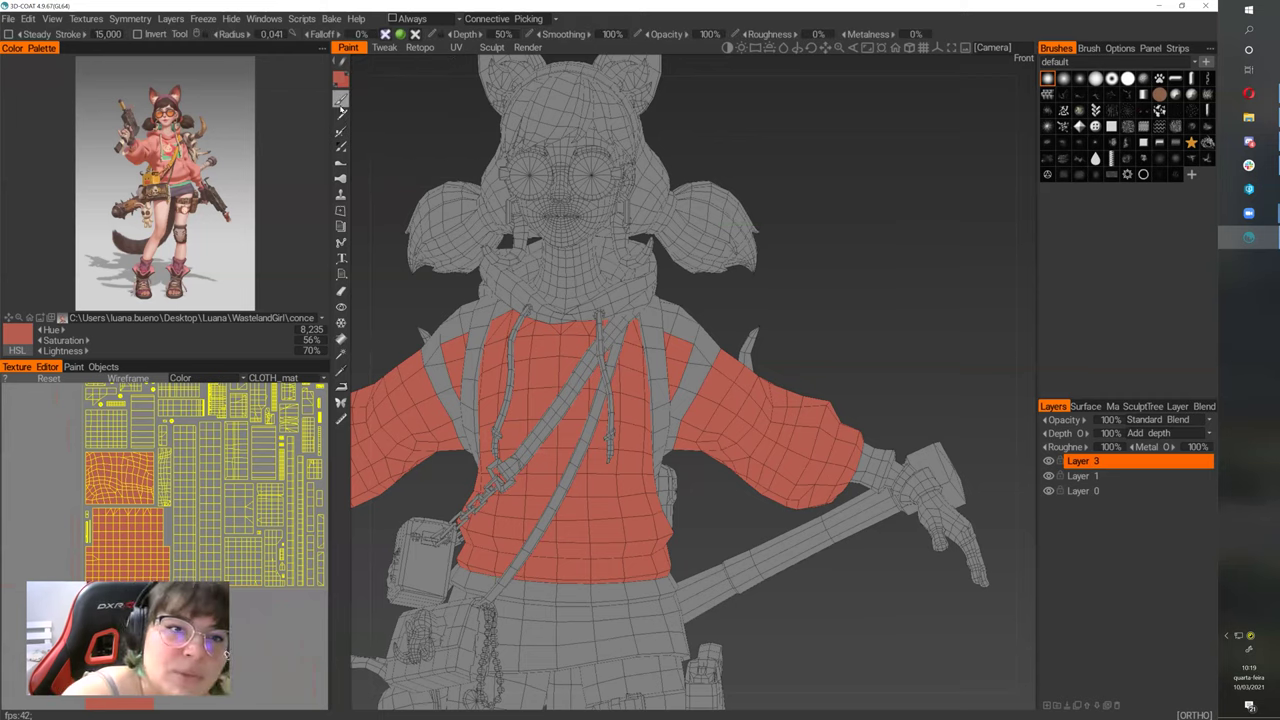
{"action": "left_click_drag", "start_coordinate": [703, 343], "coordinate": [688, 373]}
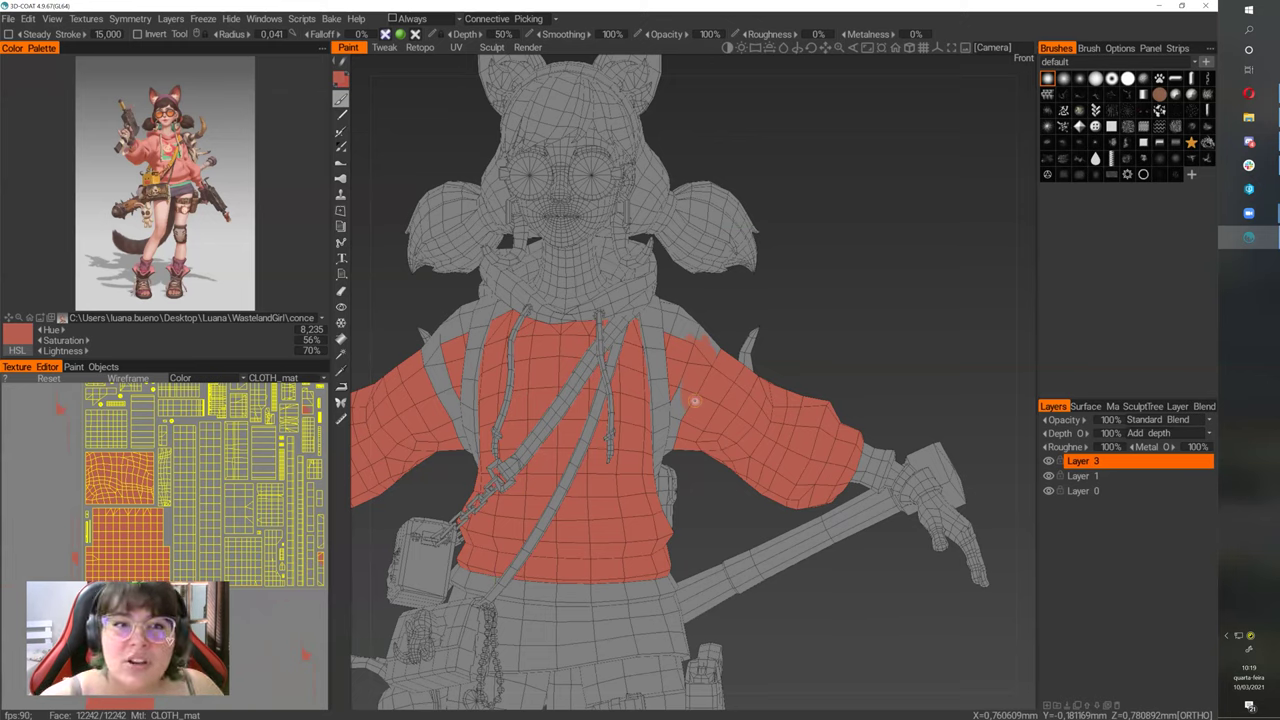
{"action": "mouse_move", "coordinate": [342, 63]}
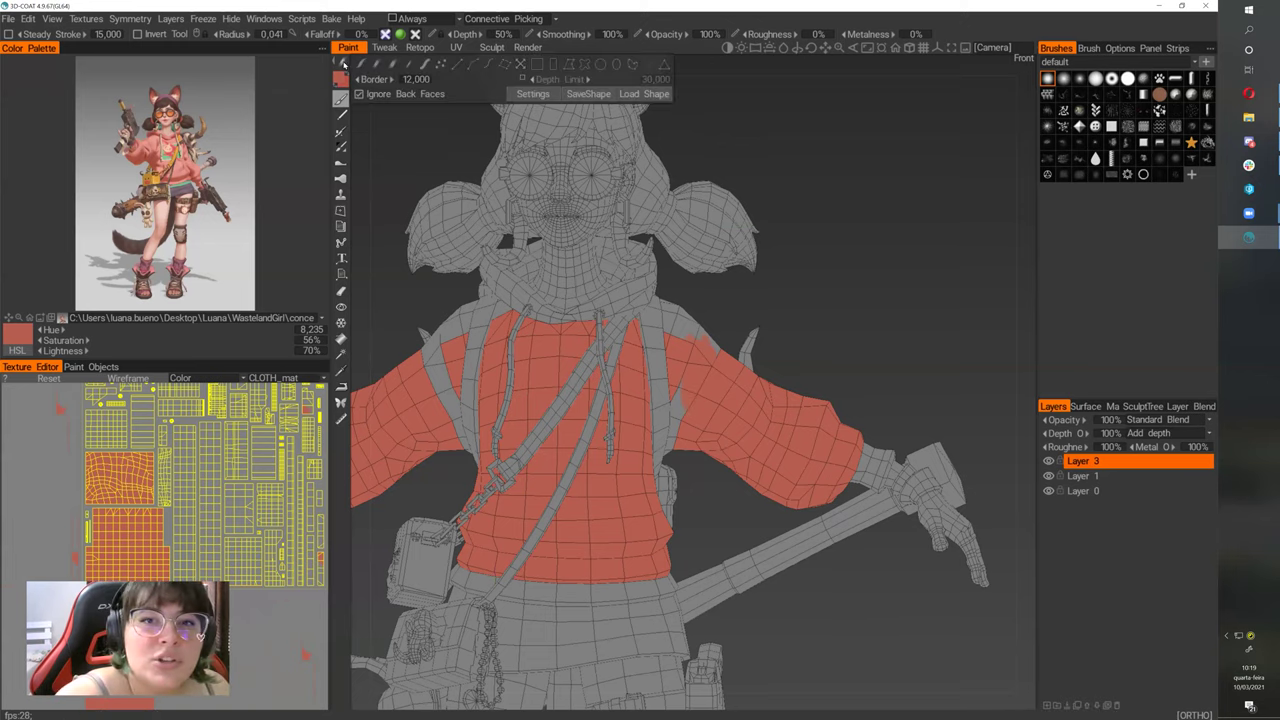
{"action": "left_click", "coordinate": [666, 68]}
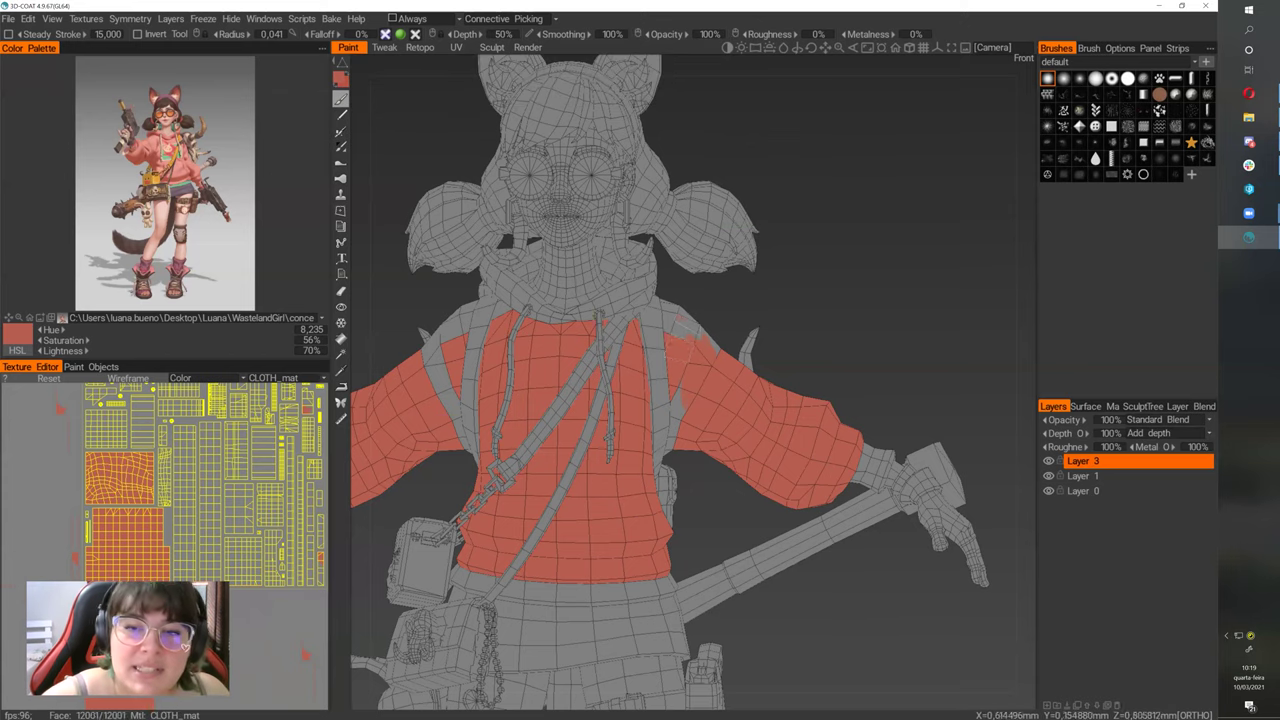
{"action": "left_click", "coordinate": [678, 438]}
{"action": "left_click_drag", "start_coordinate": [897, 289], "coordinate": [768, 330]}
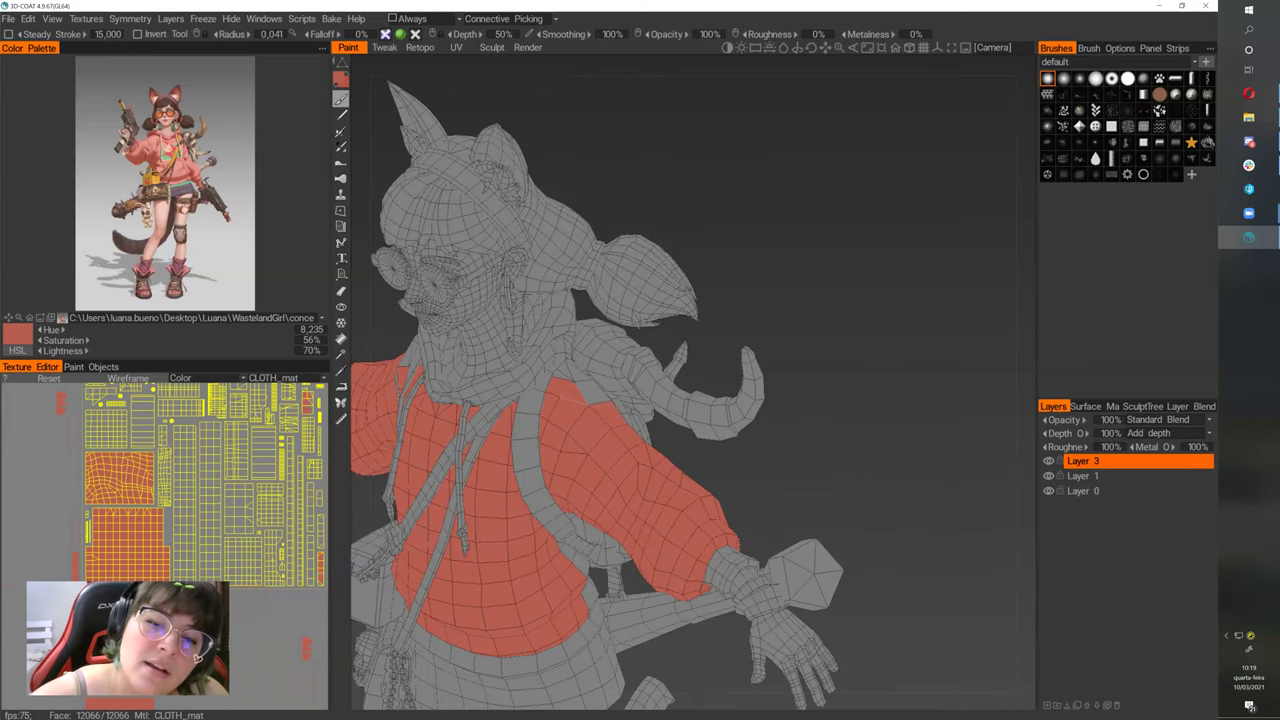
{"action": "left_click_drag", "start_coordinate": [980, 408], "coordinate": [944, 357]}
{"action": "left_click_drag", "start_coordinate": [890, 438], "coordinate": [880, 462]}
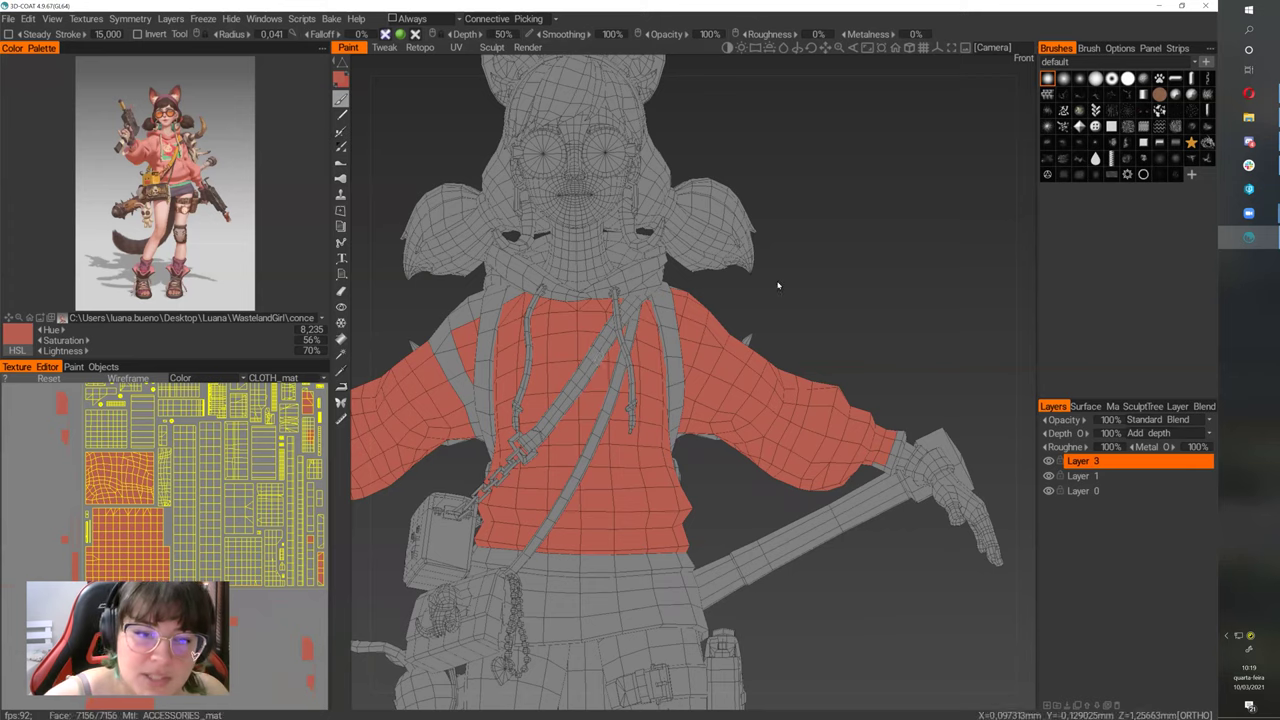
- Paint unfilled mesh faces on the back of the hoodie coral red, around the backpack and straps
{"action": "left_click_drag", "start_coordinate": [777, 283], "coordinate": [528, 372]}
{"action": "mouse_move", "coordinate": [800, 270]}
{"action": "left_mouse_down"}
{"action": "mouse_move", "coordinate": [974, 320]}
{"action": "mouse_move", "coordinate": [940, 400]}
{"action": "left_mouse_up"}
{"action": "mouse_move", "coordinate": [705, 435]}
{"action": "left_mouse_down"}
{"action": "mouse_move", "coordinate": [700, 465]}
{"action": "mouse_move", "coordinate": [632, 466]}
{"action": "left_mouse_up"}
{"action": "left_click", "coordinate": [622, 318]}
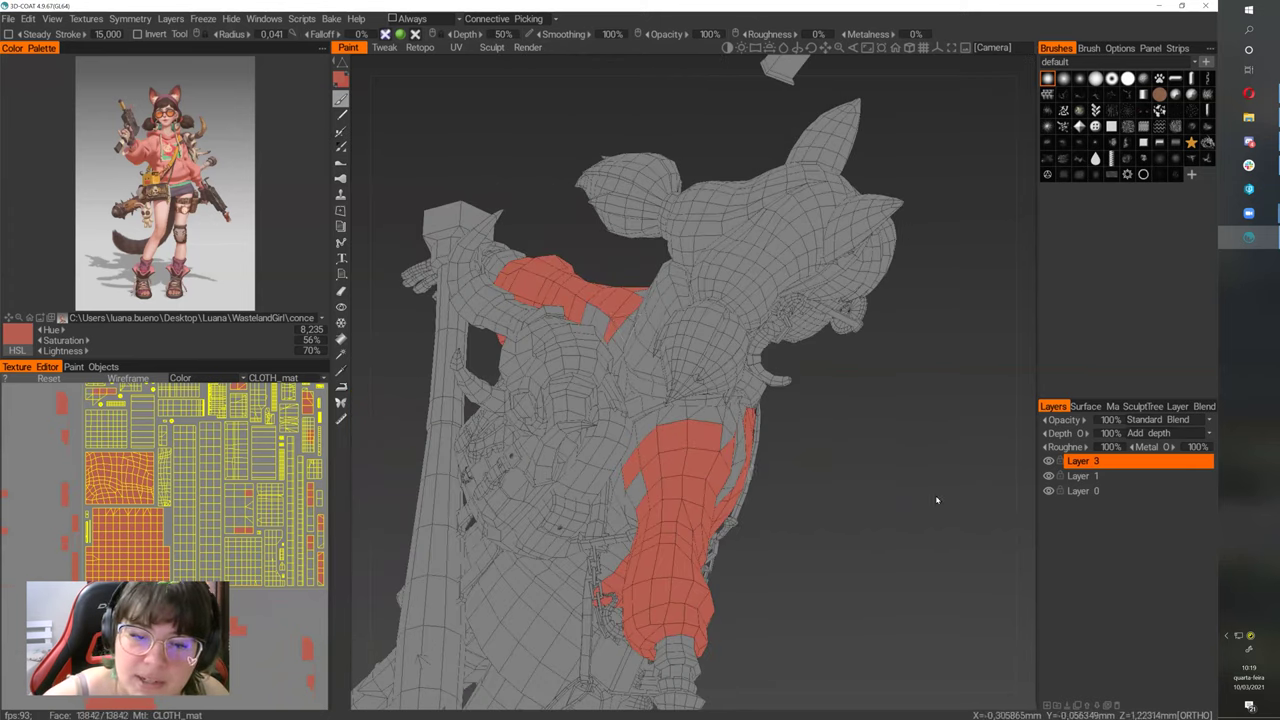
{"action": "left_click_drag", "start_coordinate": [937, 500], "coordinate": [945, 395]}
{"action": "left_click", "coordinate": [624, 468]}
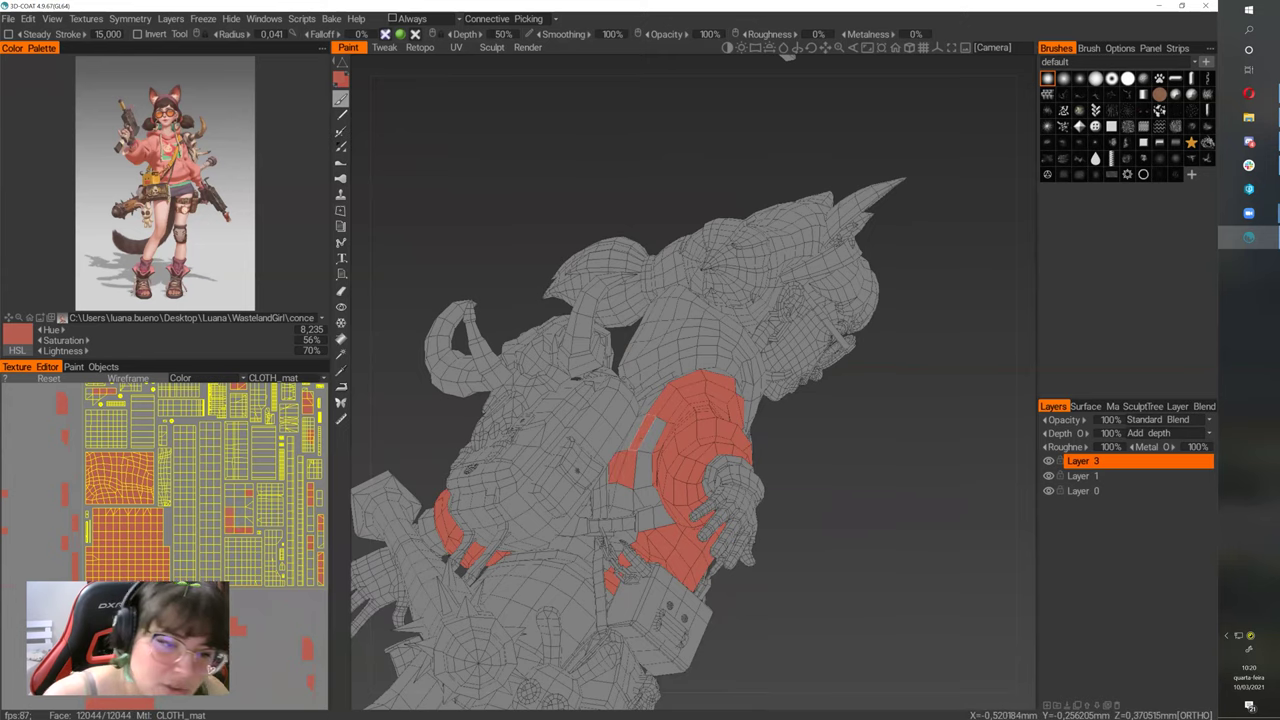
- Enlarge the CLOTH_mat UV layout view and fill the partly painted hoodie back islands with the coral red
{"action": "middle_click_drag", "start_coordinate": [287, 424], "coordinate": [279, 425], "text": "alt"}
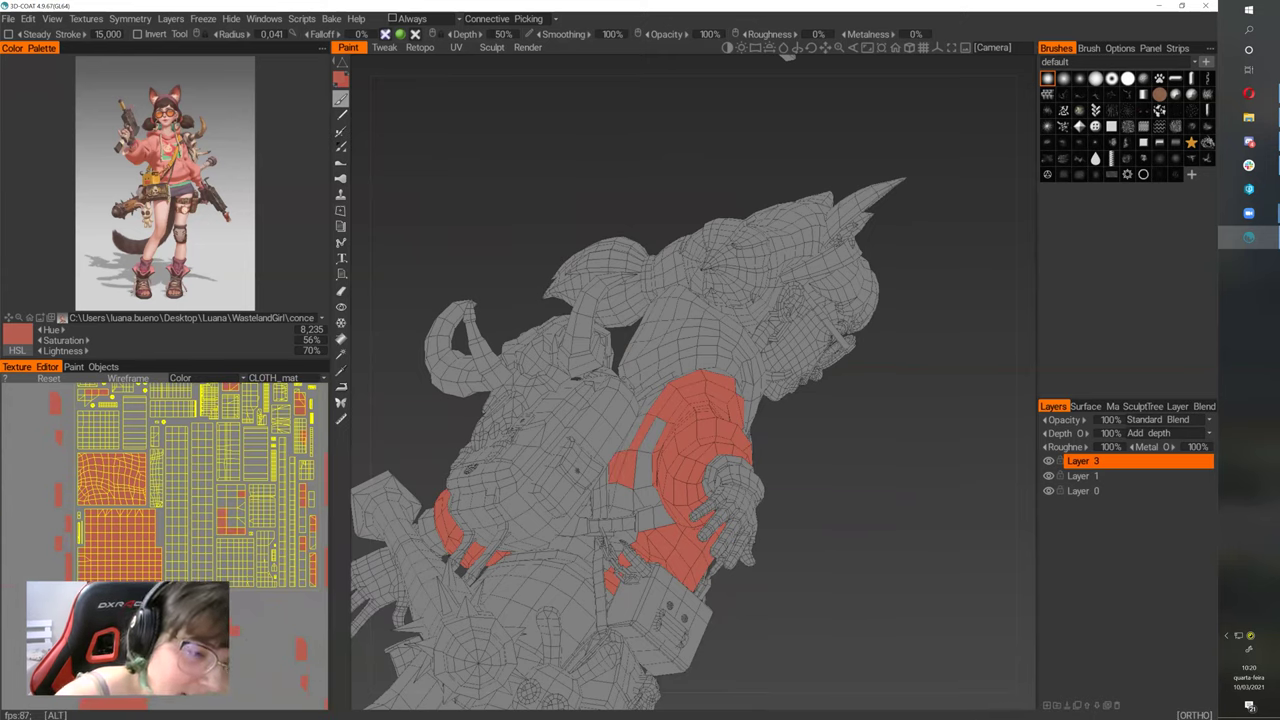
{"action": "left_click_drag", "start_coordinate": [248, 356], "coordinate": [252, 243]}
{"action": "left_click", "coordinate": [341, 338]}
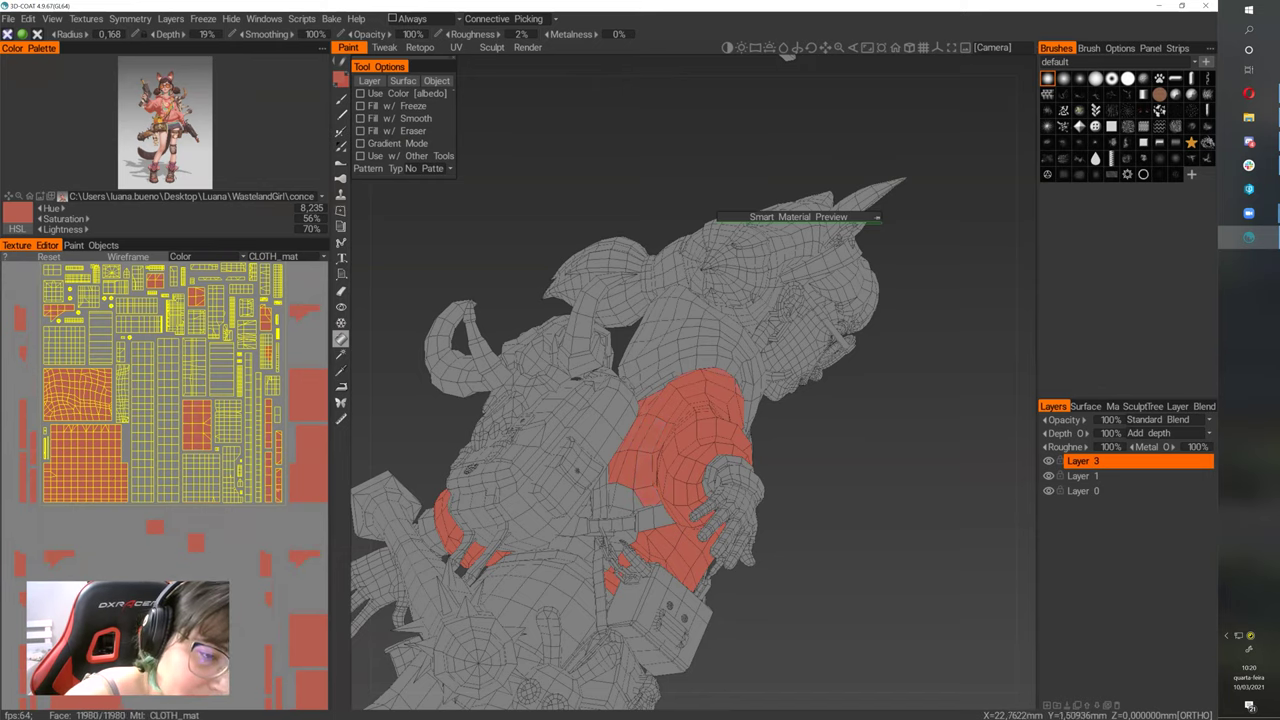
{"action": "left_click_drag", "start_coordinate": [954, 497], "coordinate": [951, 376]}
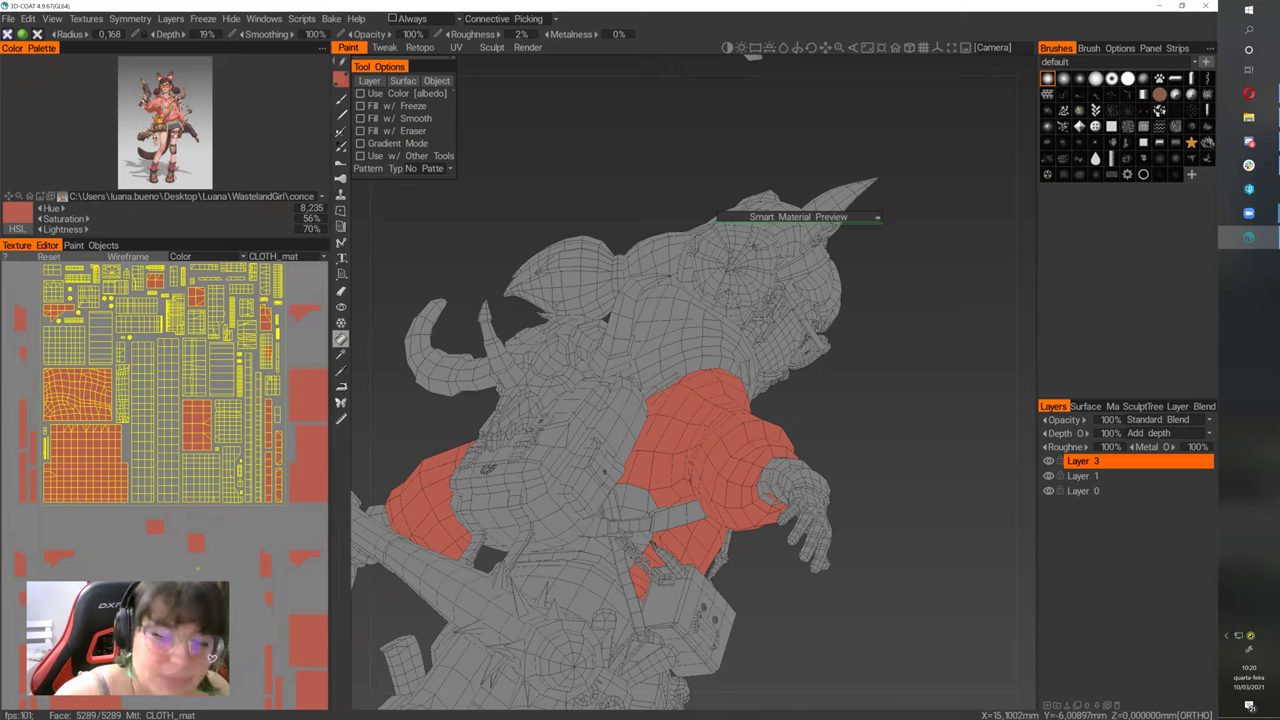
- Paint faces of the hoodie's lower back below the backpack coral red, and fill the rest of that part
{"action": "key", "text": "b"}
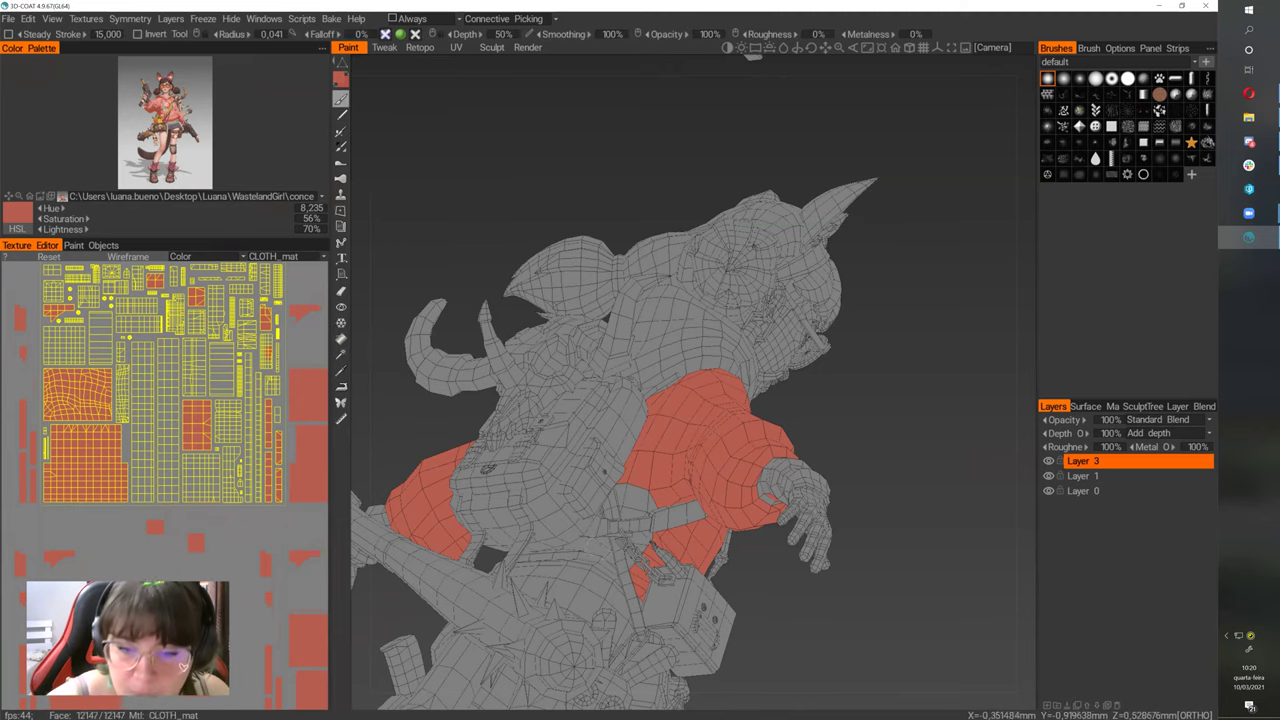
{"action": "left_click", "coordinate": [586, 547]}
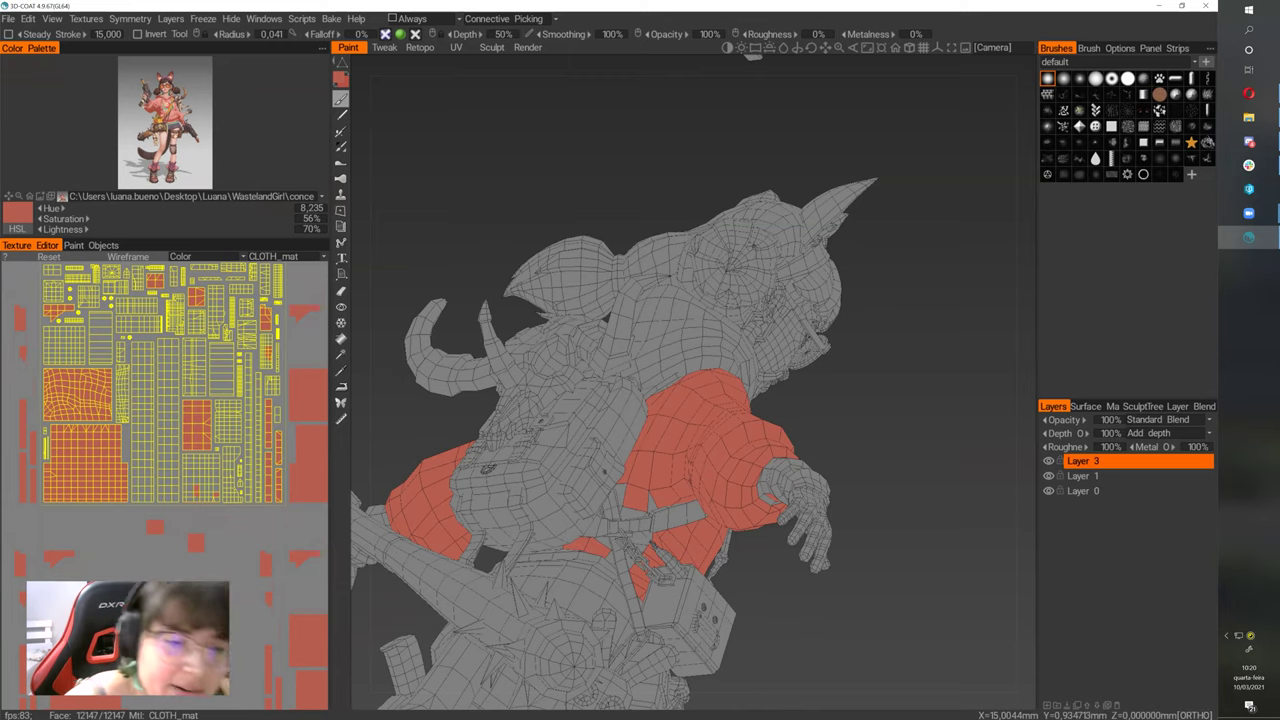
{"action": "left_click", "coordinate": [341, 339]}
{"action": "left_click", "coordinate": [641, 538]}
- Examine the hoodie's coral red coverage from the front and from below, including the sleeves and hem
{"action": "mouse_move", "coordinate": [868, 566]}
{"action": "left_mouse_down"}
{"action": "mouse_move", "coordinate": [826, 586]}
{"action": "mouse_move", "coordinate": [745, 590]}
{"action": "left_mouse_up"}
{"action": "scroll", "coordinate": [905, 560], "scroll_direction": "down", "scroll_amount": 2}
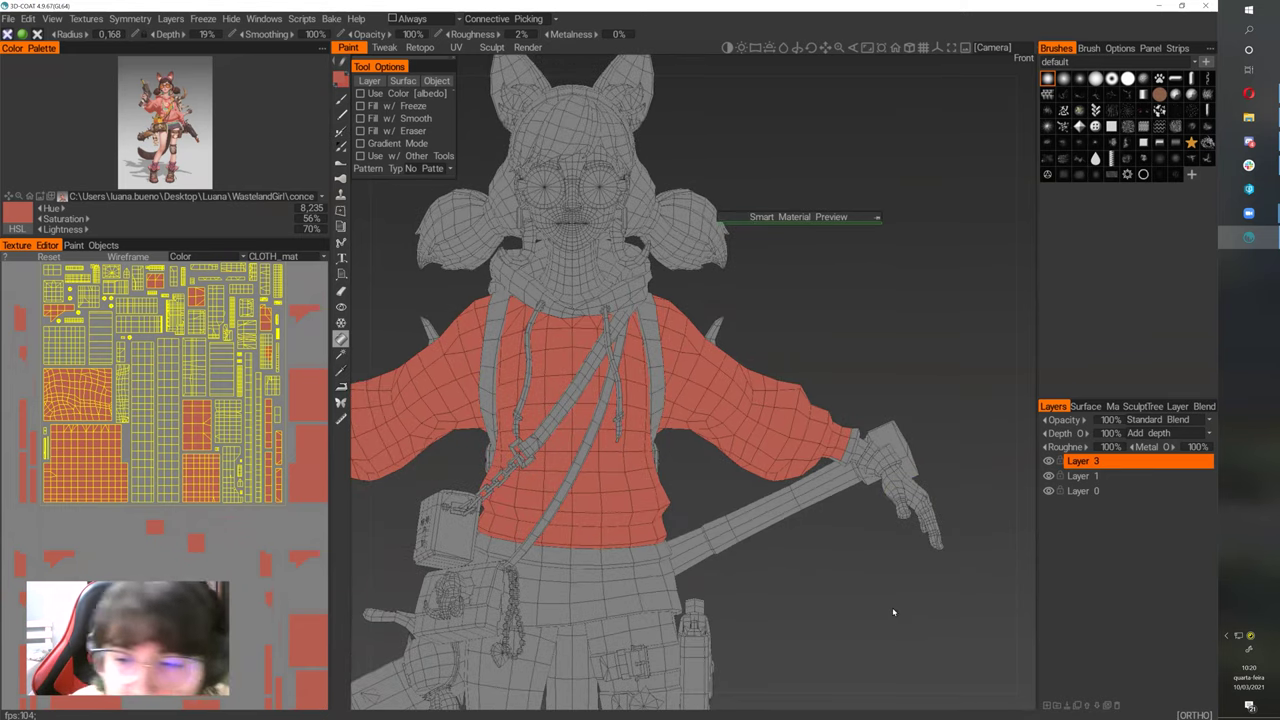
{"action": "scroll", "coordinate": [840, 337], "scroll_direction": "down", "scroll_amount": 3}
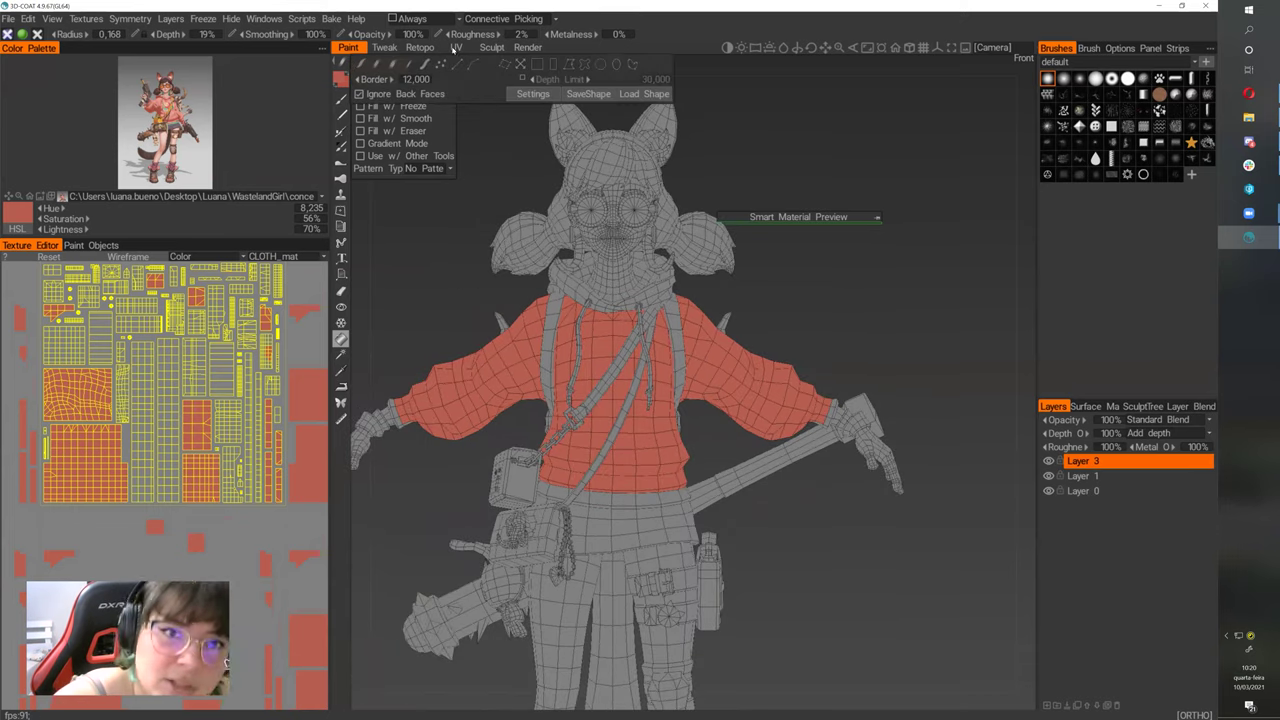
{"action": "left_click", "coordinate": [341, 99]}
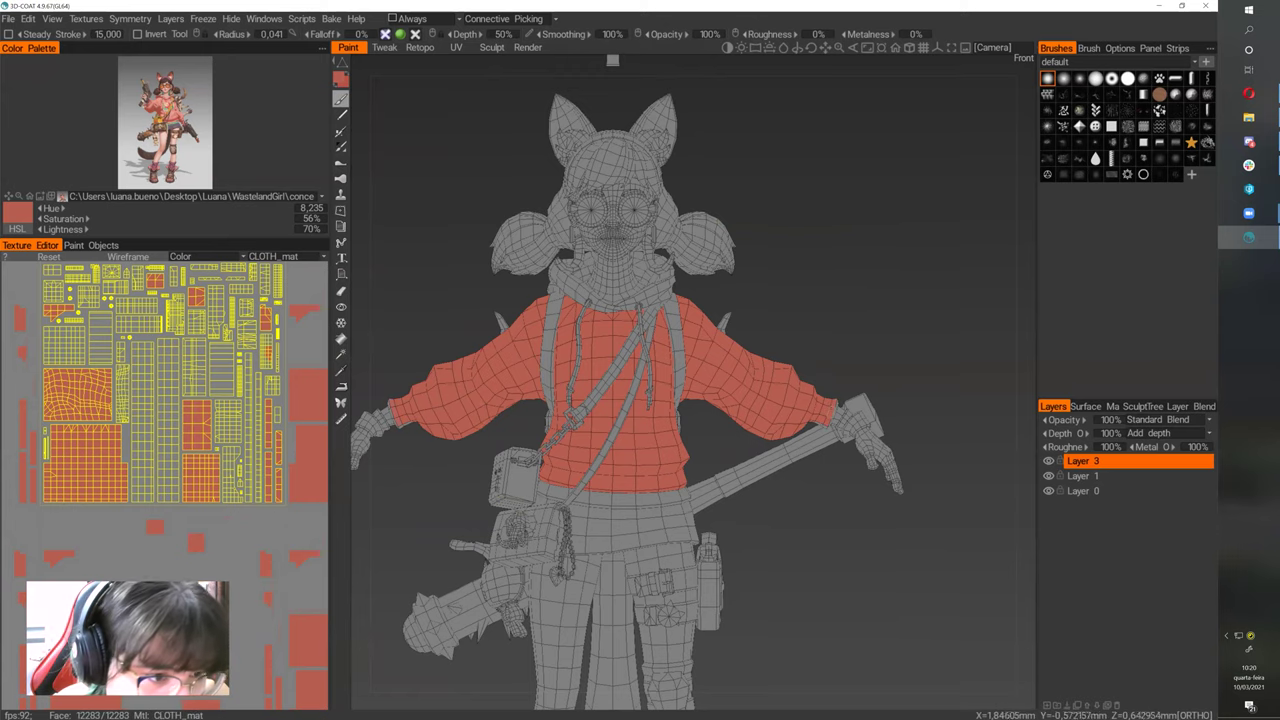
{"action": "middle_click_drag", "start_coordinate": [832, 410], "coordinate": [817, 363]}
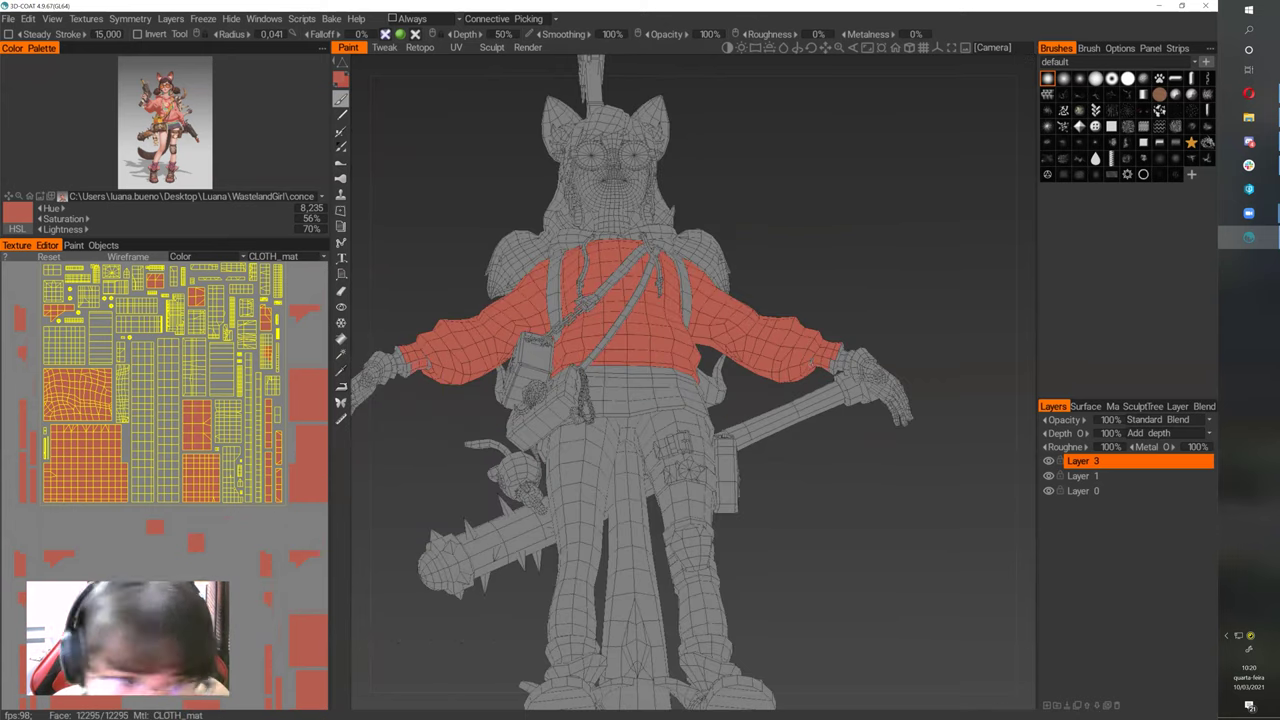
{"action": "left_click", "coordinate": [341, 339]}
{"action": "left_click_drag", "start_coordinate": [889, 525], "coordinate": [897, 609], "text": "alt"}
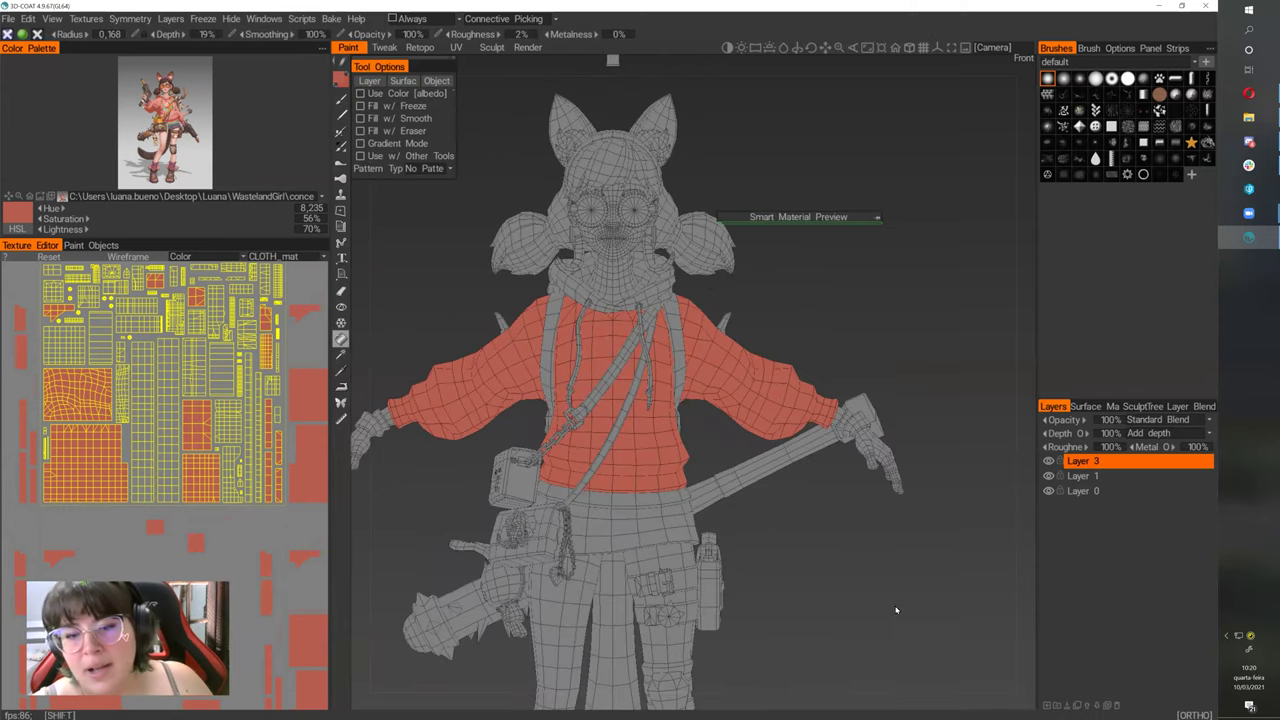
{"action": "right_click_drag", "start_coordinate": [897, 609], "coordinate": [784, 568], "text": "alt"}
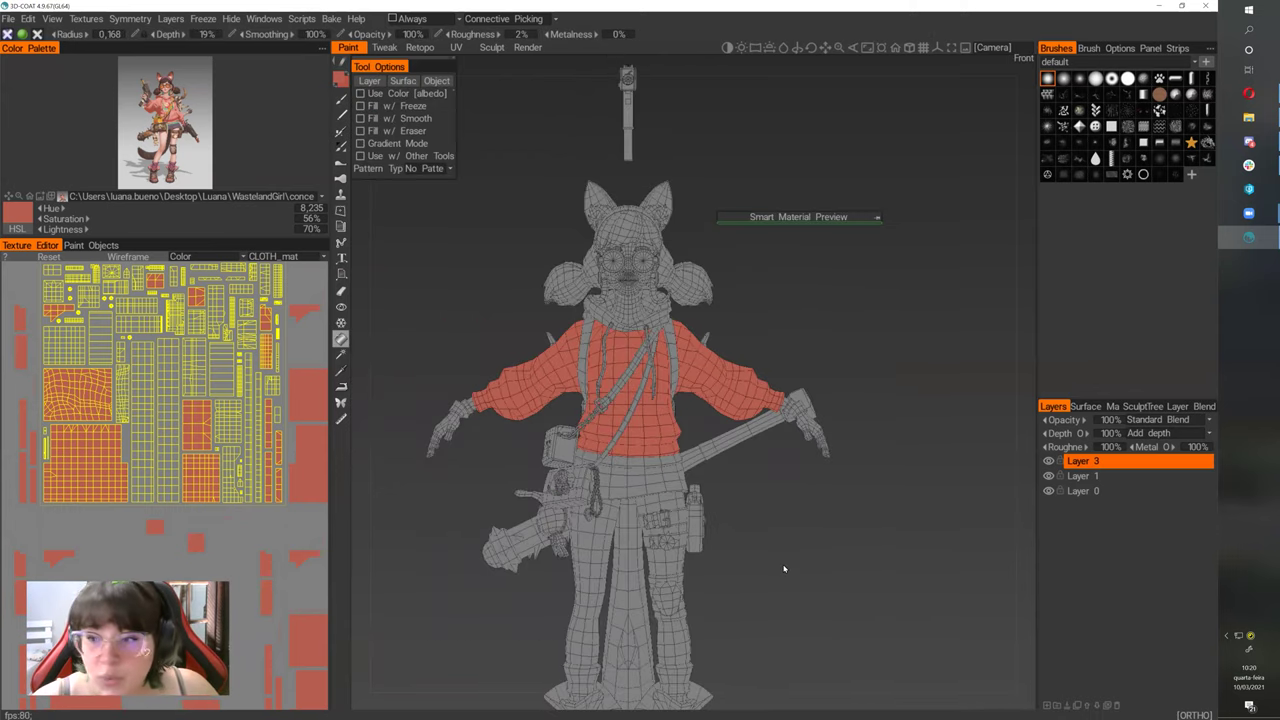
- Rename the hoodie's colour layer, Layer 3, as pink and enlarge the layer list
{"action": "double_click", "coordinate": [1086, 461]}
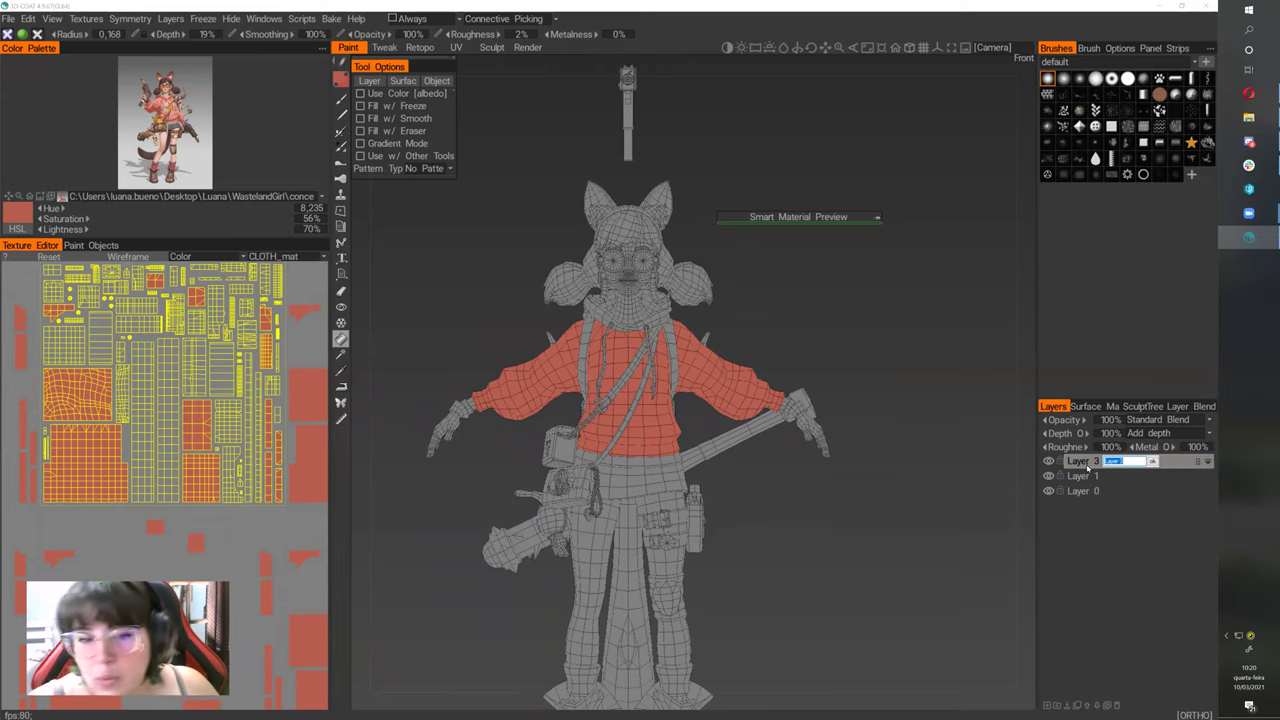
{"action": "type", "text": "s"}
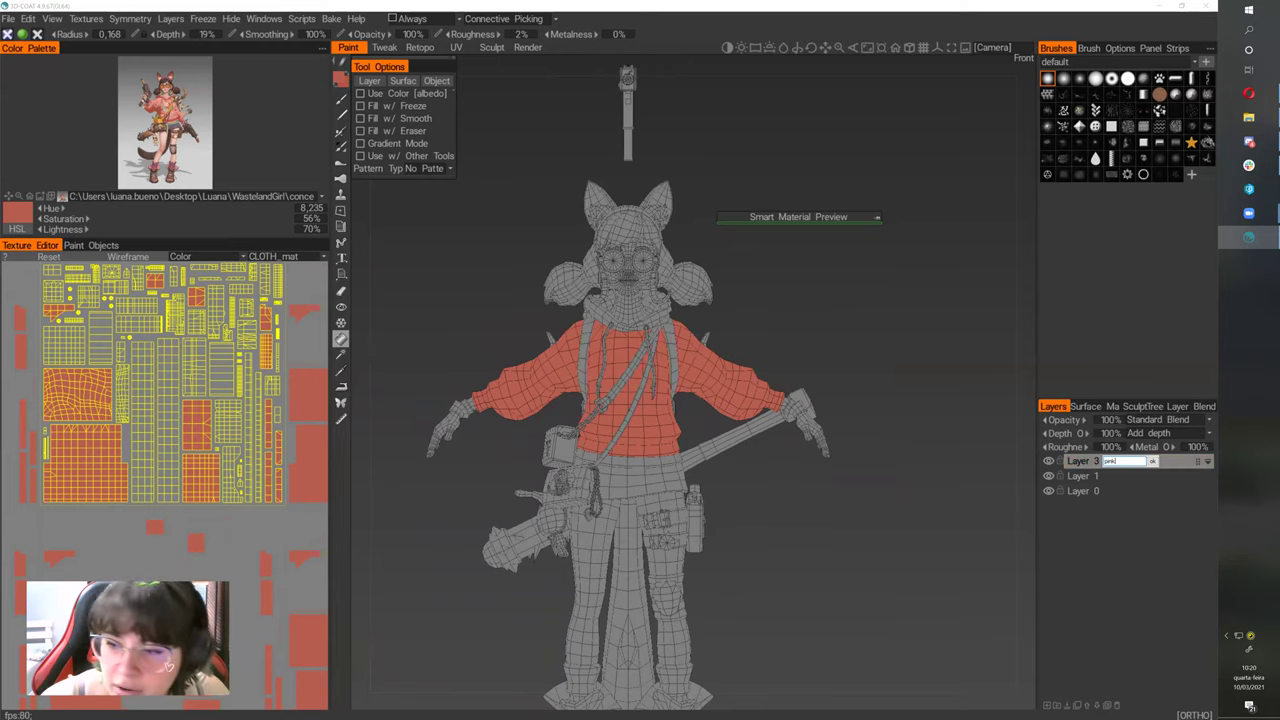
{"action": "type", "text": "ink"}
{"action": "key", "text": "Return"}
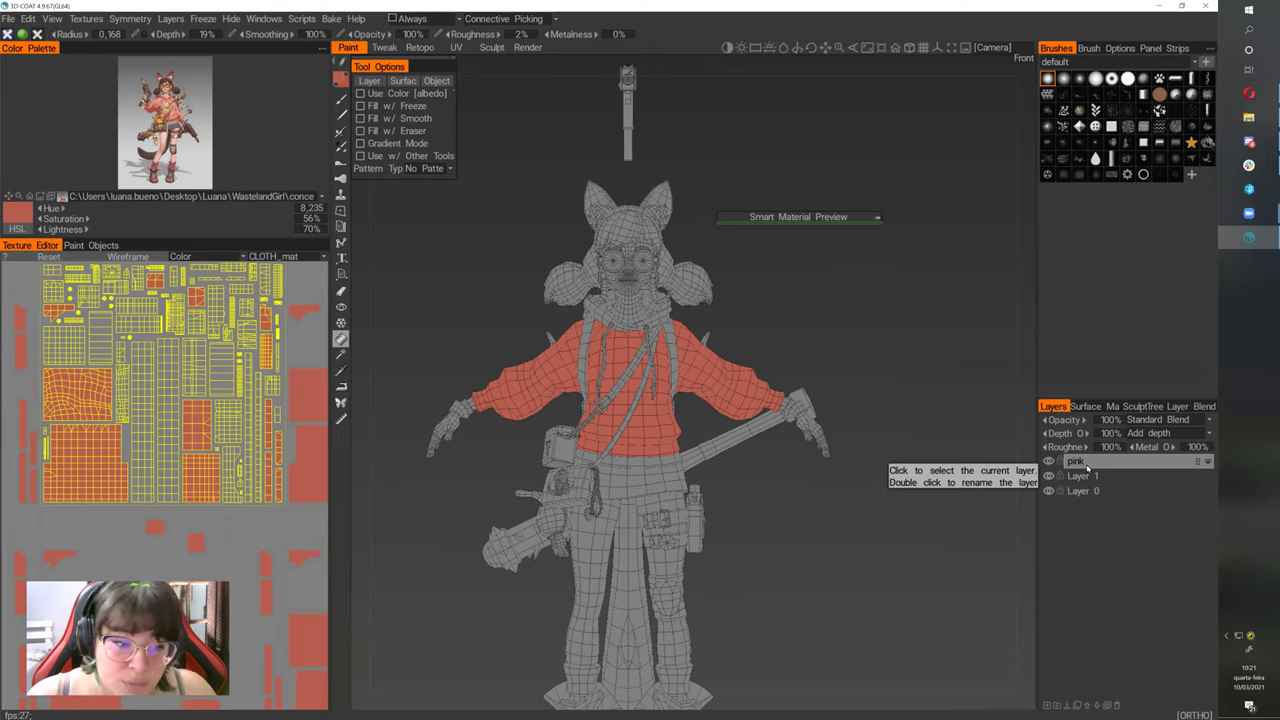
{"action": "left_click", "coordinate": [1085, 462]}
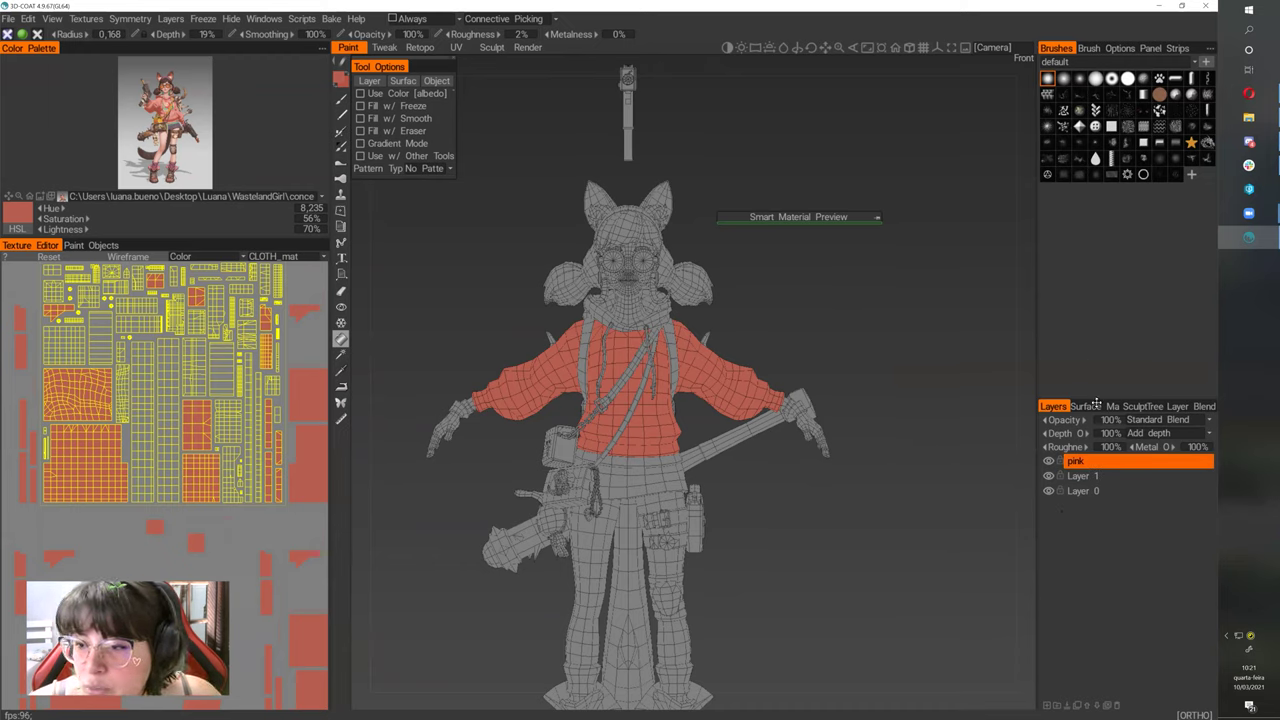
{"action": "left_click_drag", "start_coordinate": [1097, 403], "coordinate": [1084, 315]}
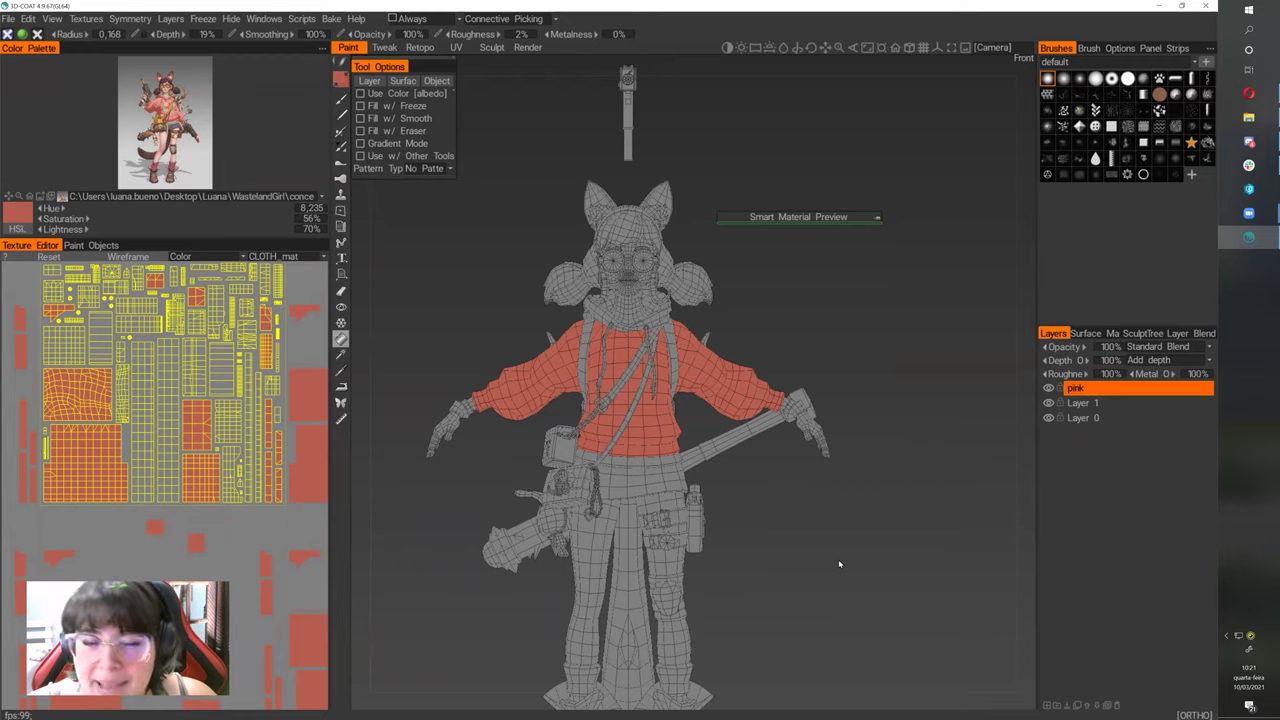
- Freeze everything outside the painted area of the pink layer
{"action": "left_click", "coordinate": [1088, 390], "text": "ctrl"}
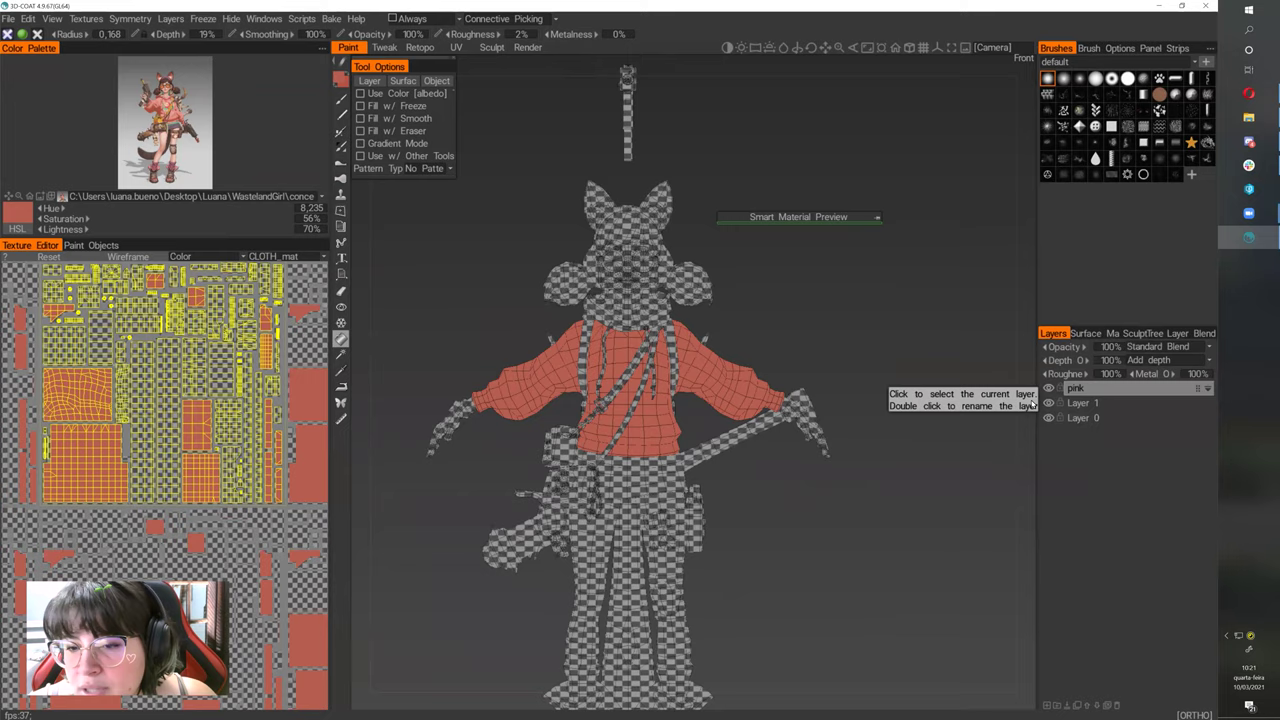
{"action": "left_click_drag", "start_coordinate": [755, 547], "coordinate": [811, 503]}
{"action": "scroll", "coordinate": [811, 503], "scroll_direction": "up", "scroll_amount": 1}
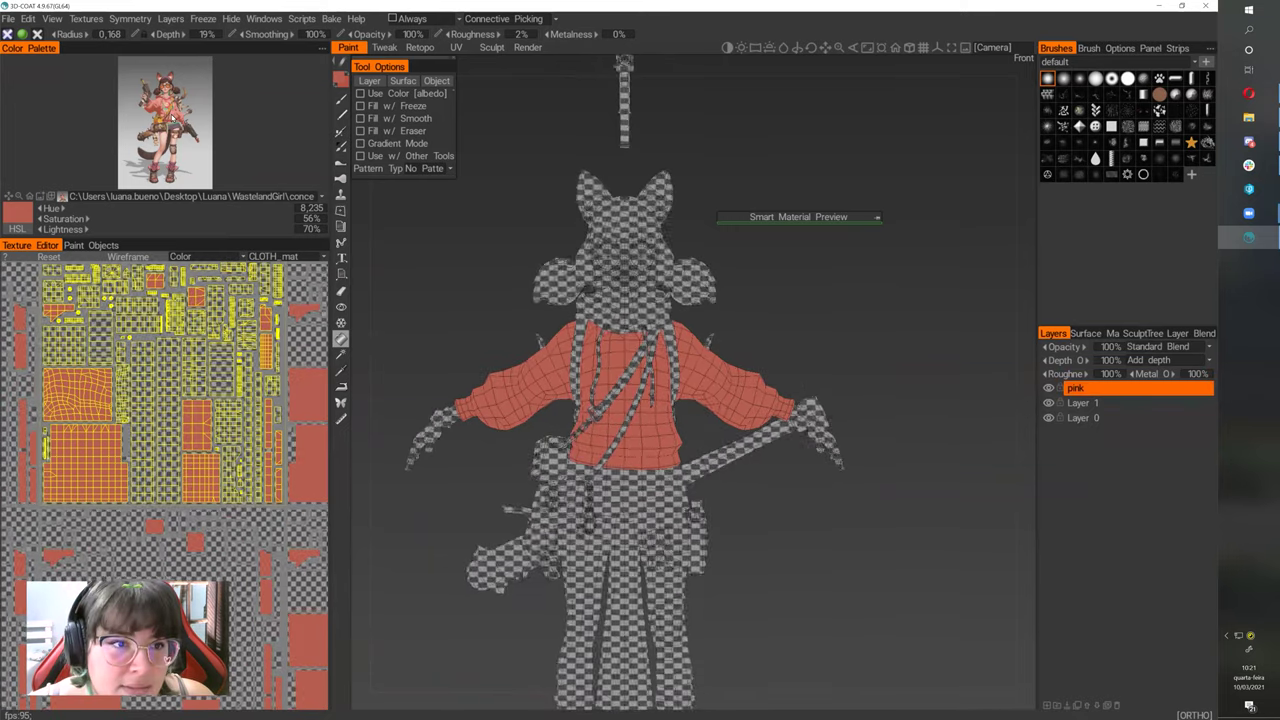
- Sample a lighter pink from the hoodie in the reference picture, try brushing it over the hoodie's front, and undo the strokes
{"action": "left_click", "coordinate": [174, 117]}
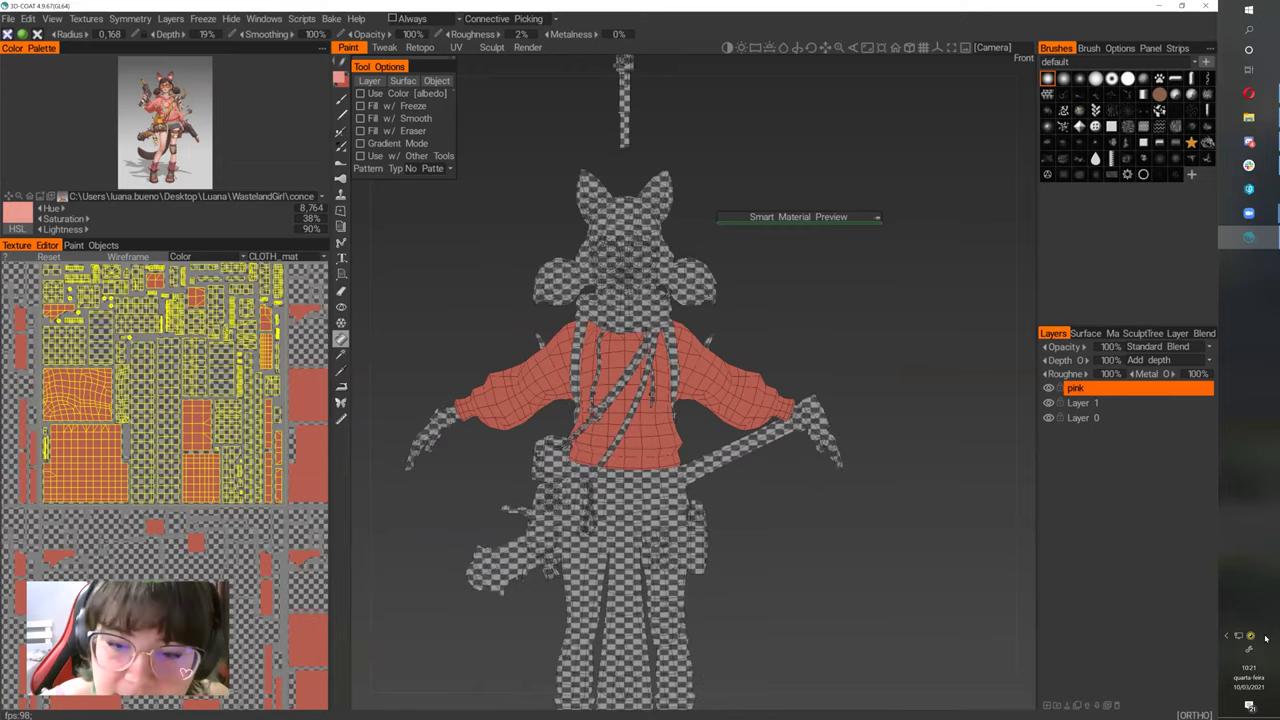
{"action": "left_click", "coordinate": [679, 425]}
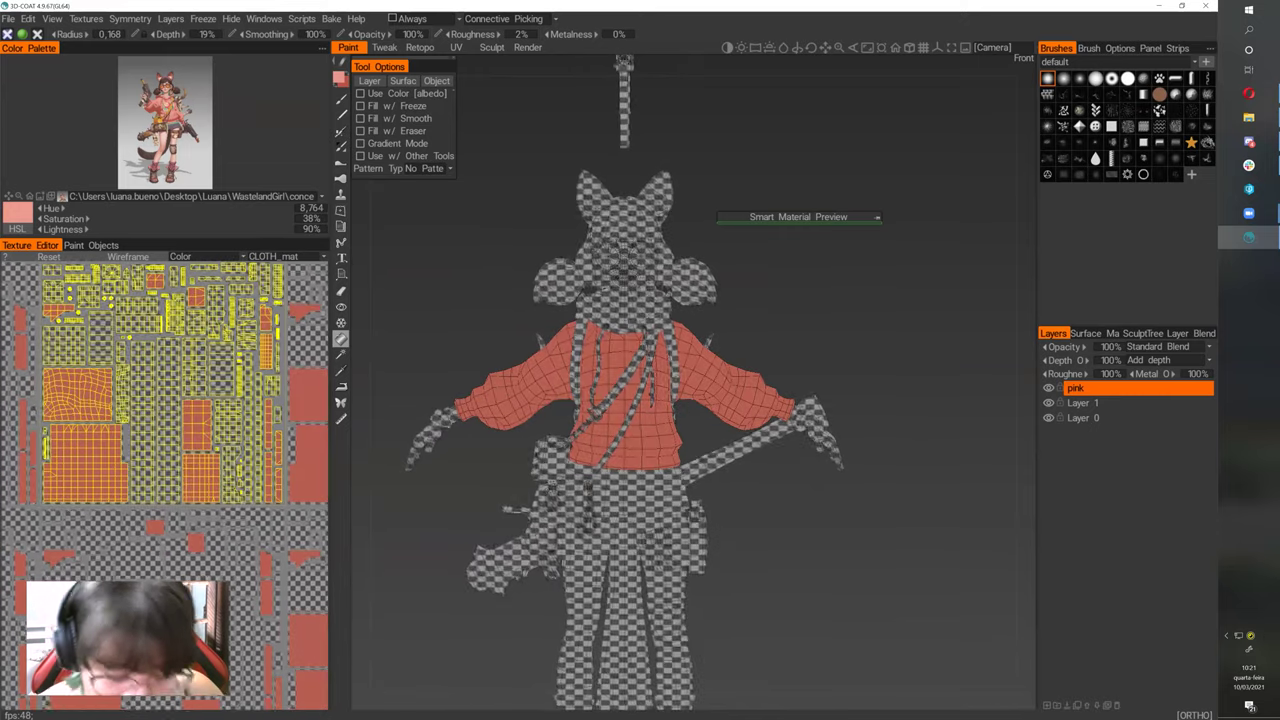
{"action": "left_click", "coordinate": [341, 100]}
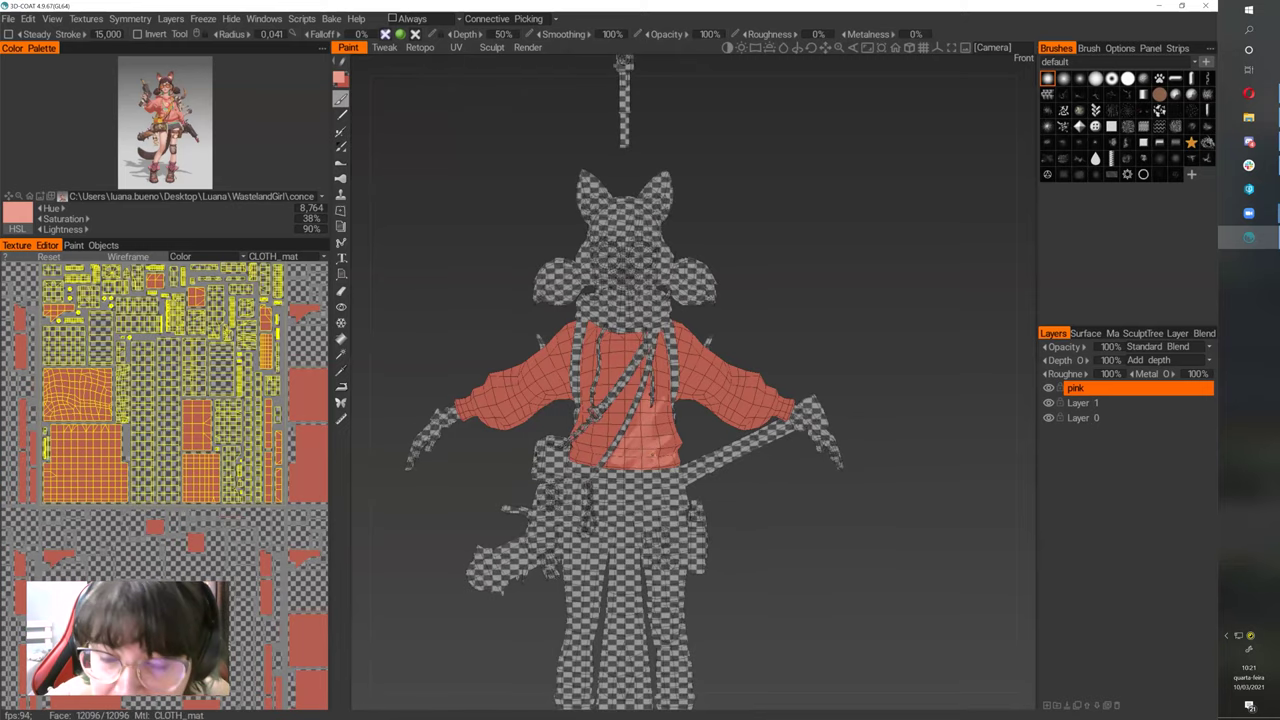
{"action": "key", "text": "ctrl"}
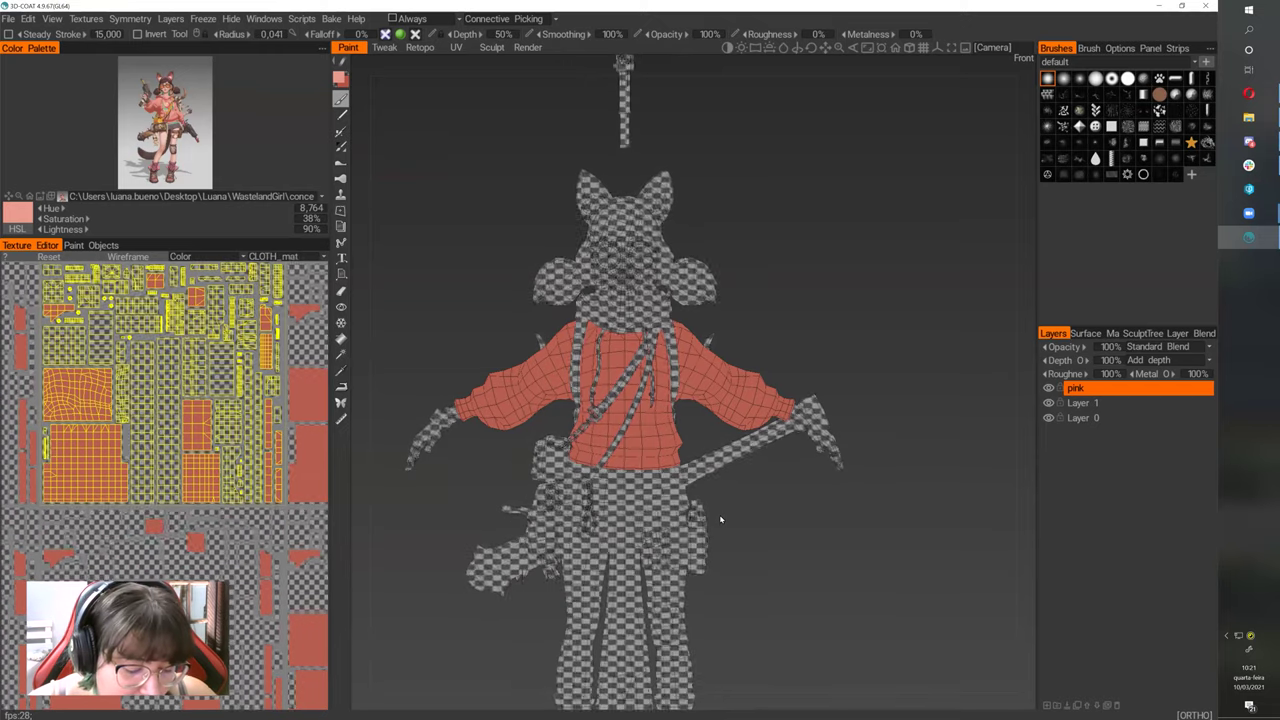
- Clear the freeze, try a lighter pink brush stroke across the hoodie, and undo it
{"action": "key", "text": "ctrl+d"}
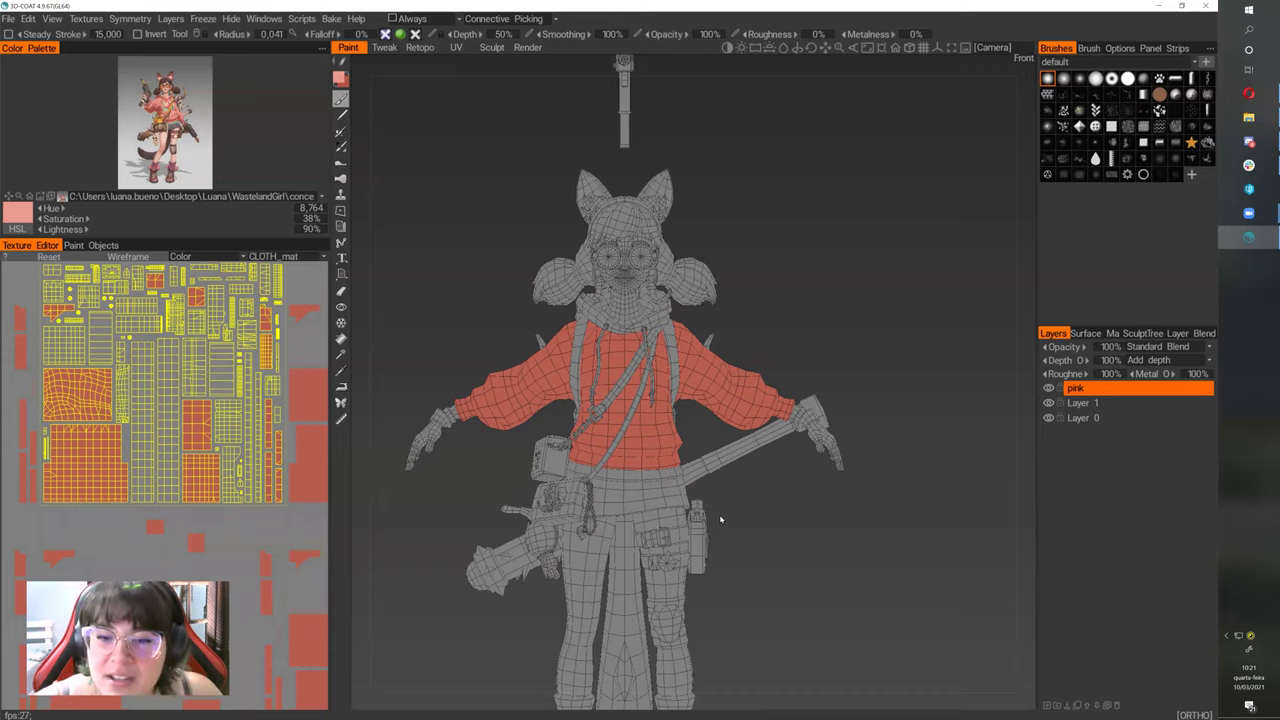
{"action": "mouse_move", "coordinate": [648, 420]}
{"action": "left_mouse_down"}
{"action": "mouse_move", "coordinate": [628, 462]}
{"action": "mouse_move", "coordinate": [660, 438]}
{"action": "mouse_move", "coordinate": [630, 450]}
{"action": "mouse_move", "coordinate": [600, 438]}
{"action": "mouse_move", "coordinate": [543, 377]}
{"action": "mouse_move", "coordinate": [480, 408]}
{"action": "left_mouse_up"}
{"action": "key", "text": "ctrl+z"}
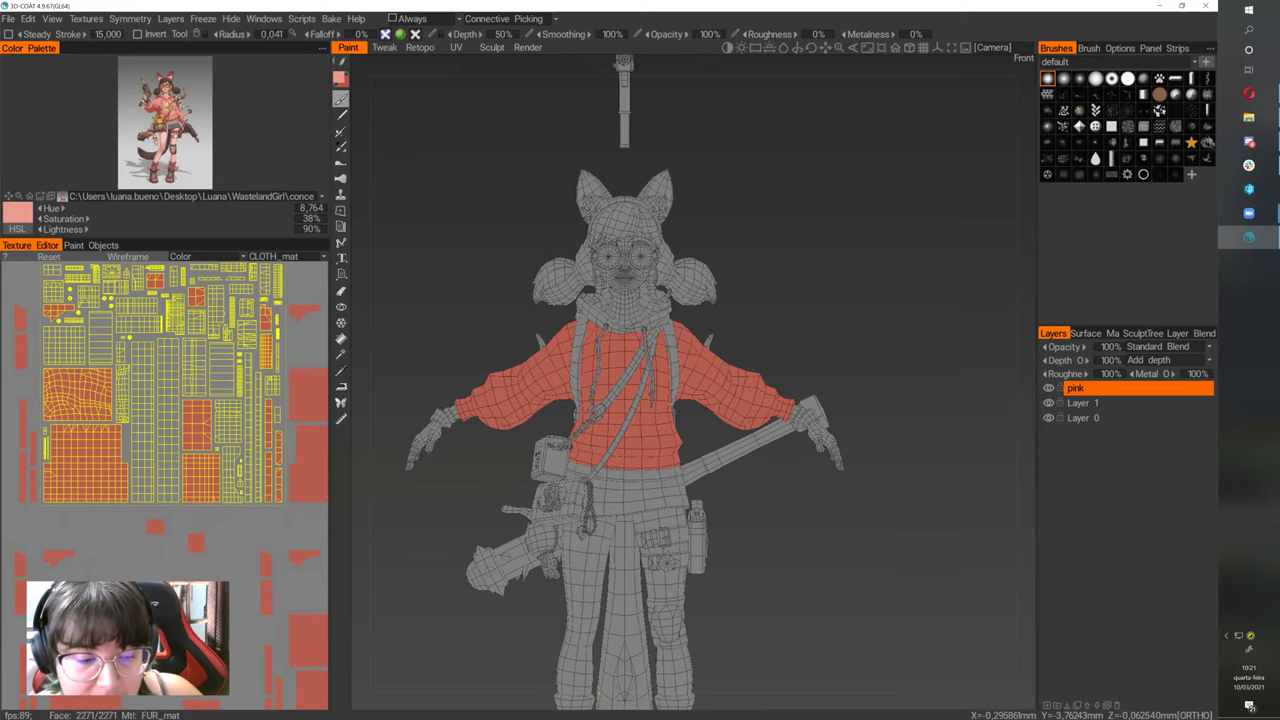
{"action": "scroll", "coordinate": [869, 362], "scroll_direction": "down", "scroll_amount": 2}
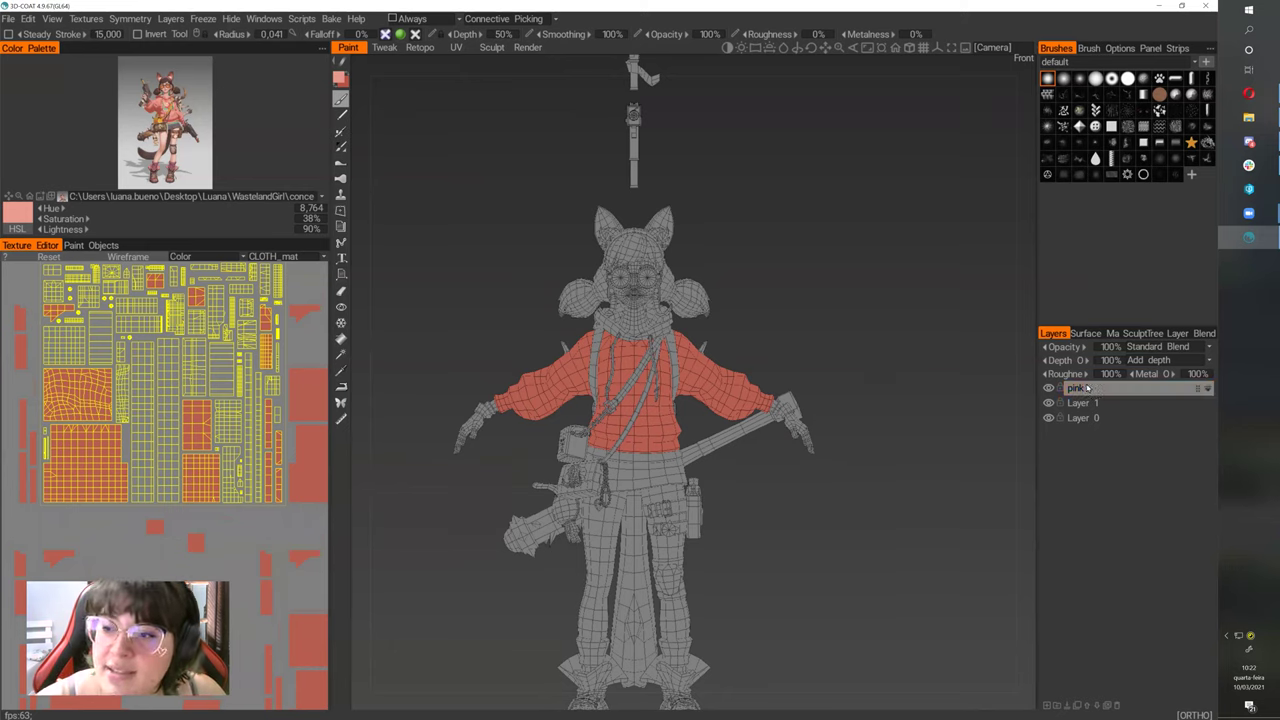
{"action": "left_click_drag", "start_coordinate": [910, 579], "coordinate": [897, 581]}
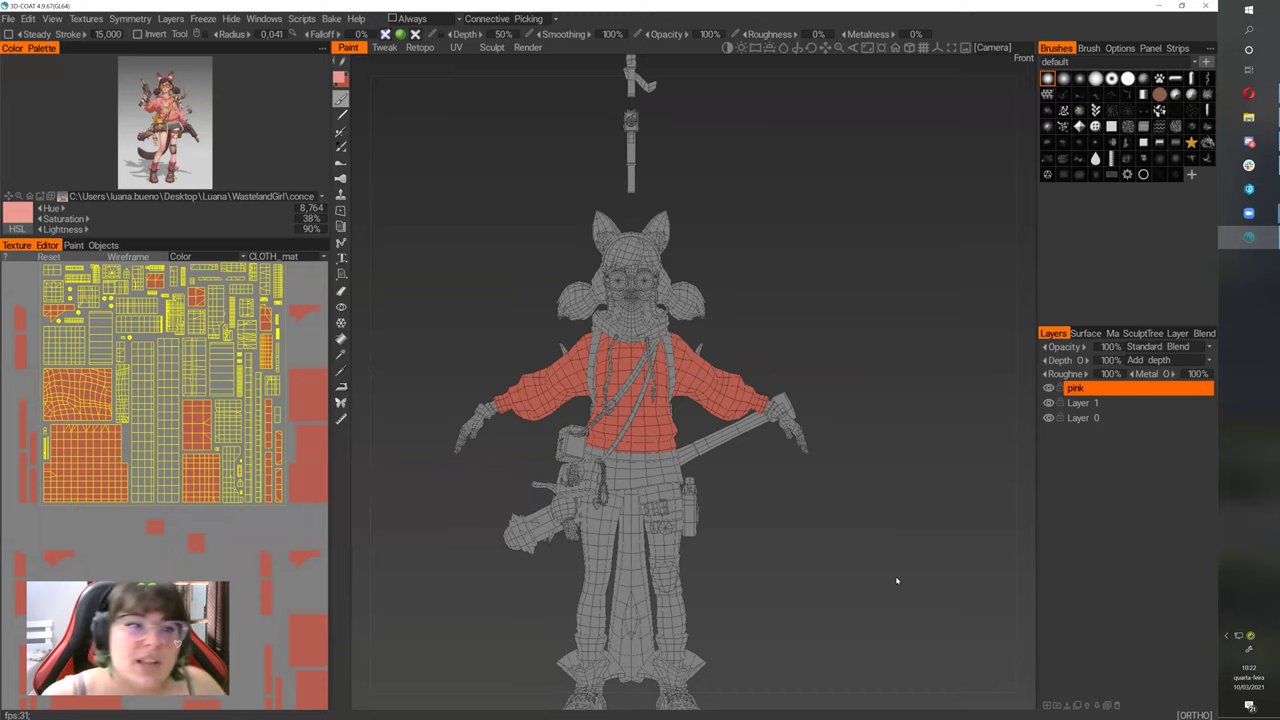
- Show the paint objects list and turn the character to view it from its side
{"action": "left_click", "coordinate": [85, 245]}
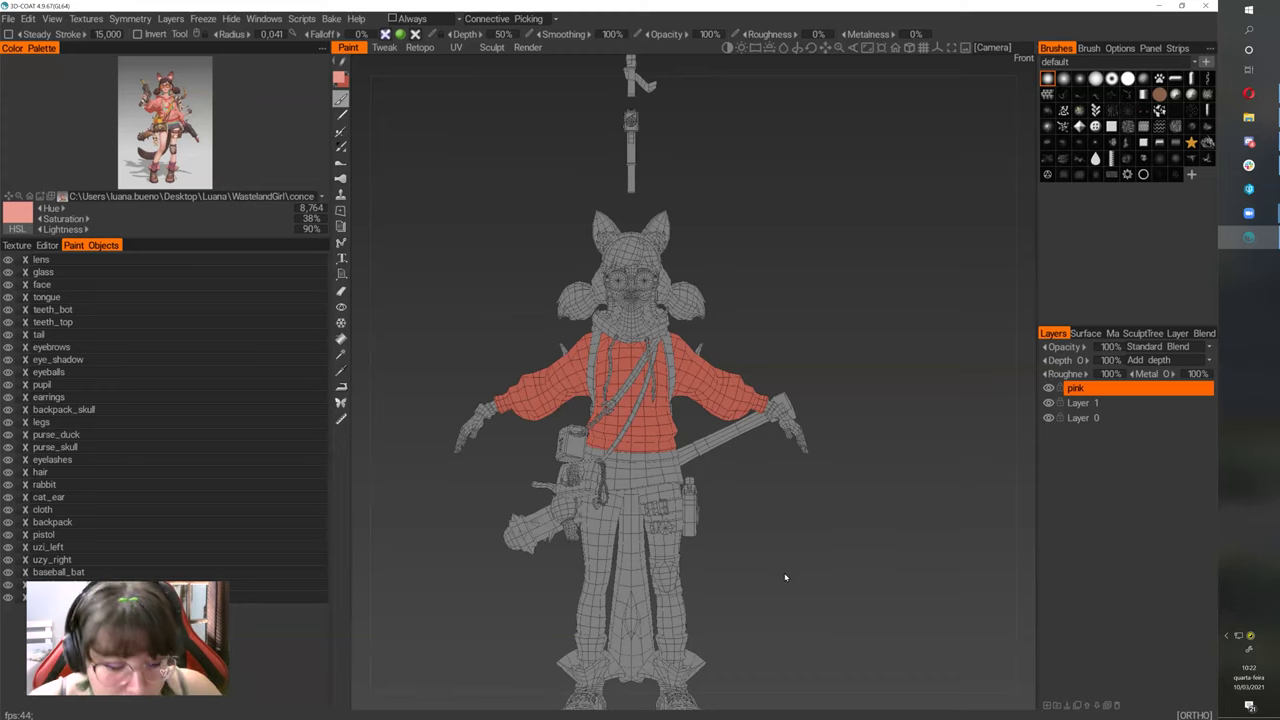
{"action": "left_click_drag", "start_coordinate": [786, 580], "coordinate": [762, 505]}
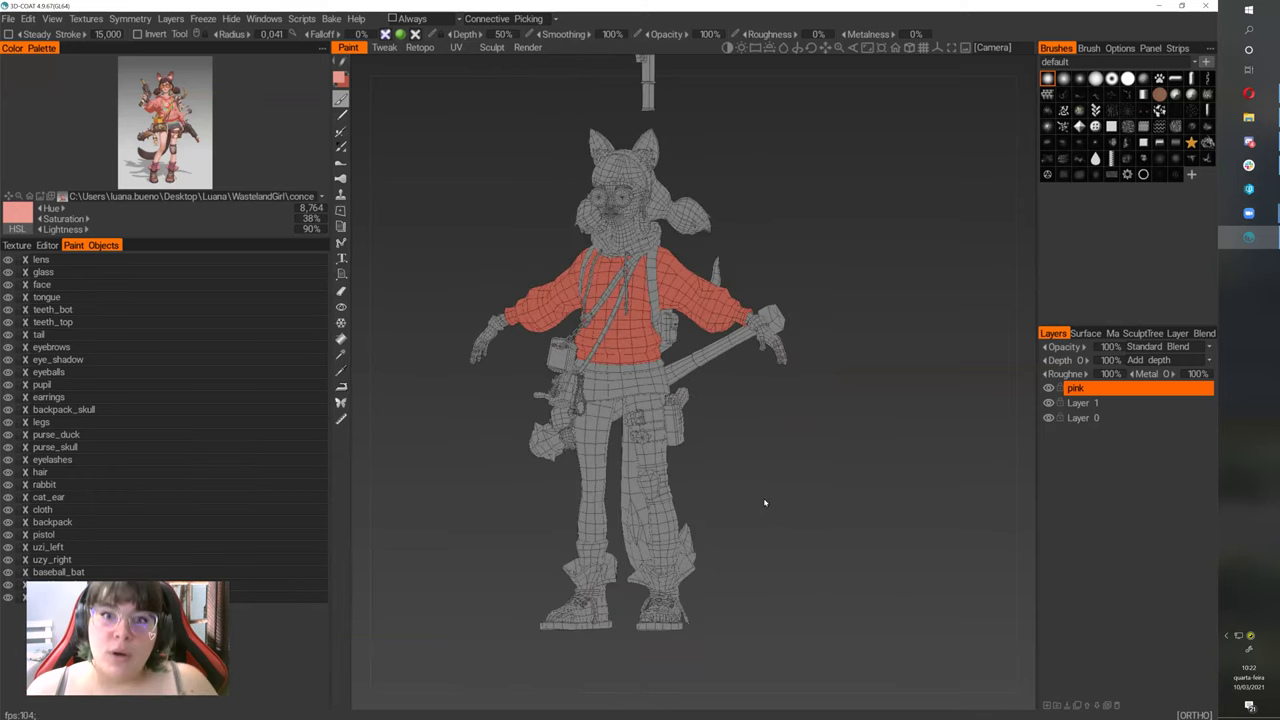
{"action": "left_click_drag", "start_coordinate": [772, 425], "coordinate": [850, 484], "text": "alt"}
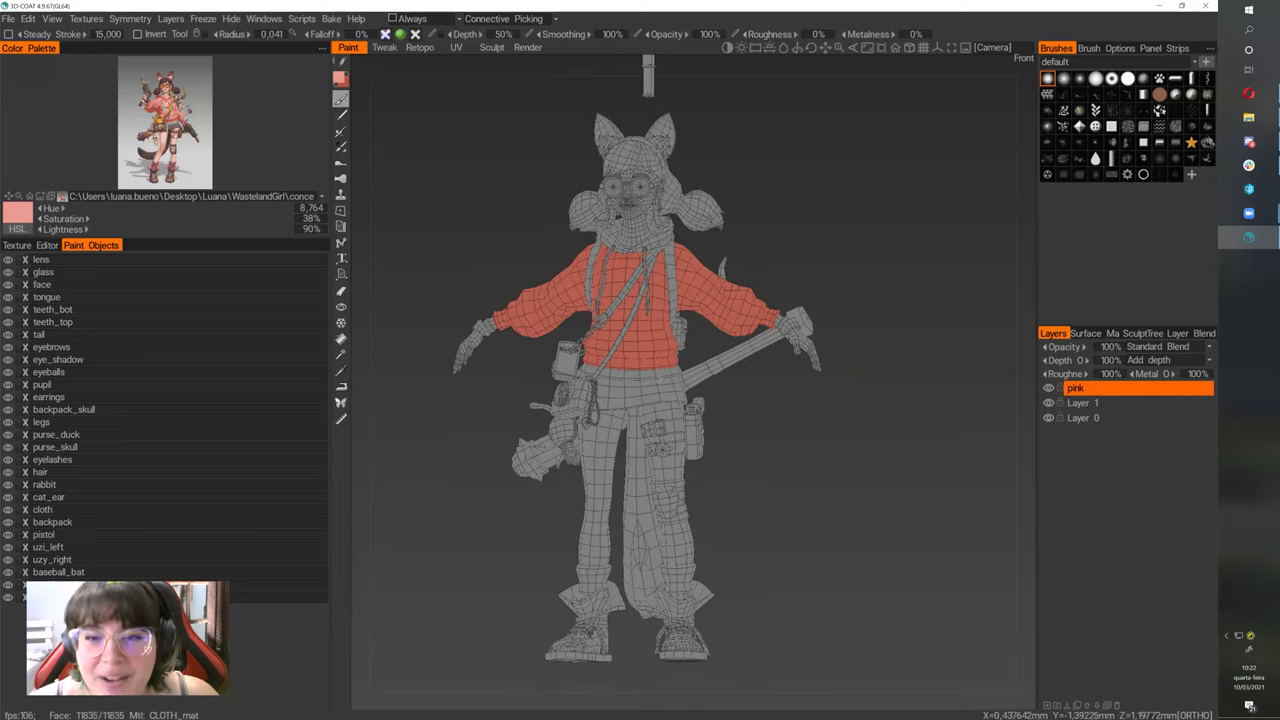
{"action": "left_click_drag", "start_coordinate": [849, 337], "coordinate": [843, 341], "text": "alt"}
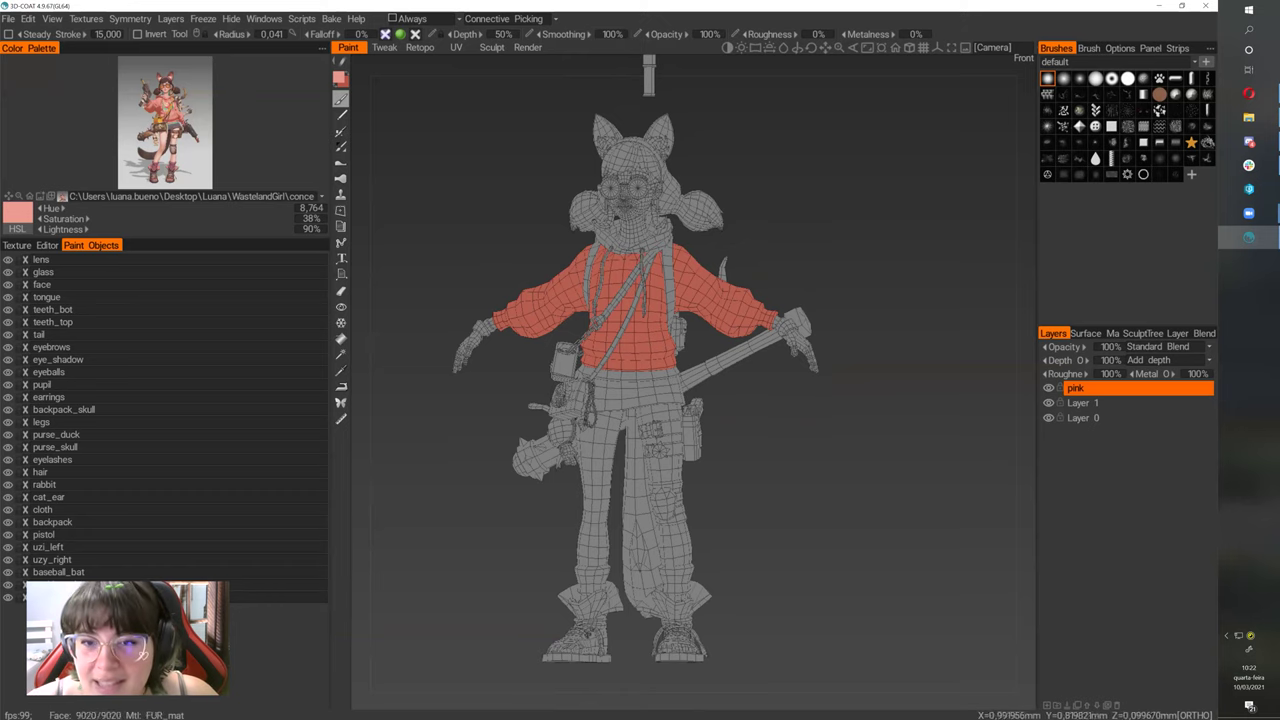
{"action": "left_click_drag", "start_coordinate": [780, 244], "coordinate": [806, 240], "text": "alt"}
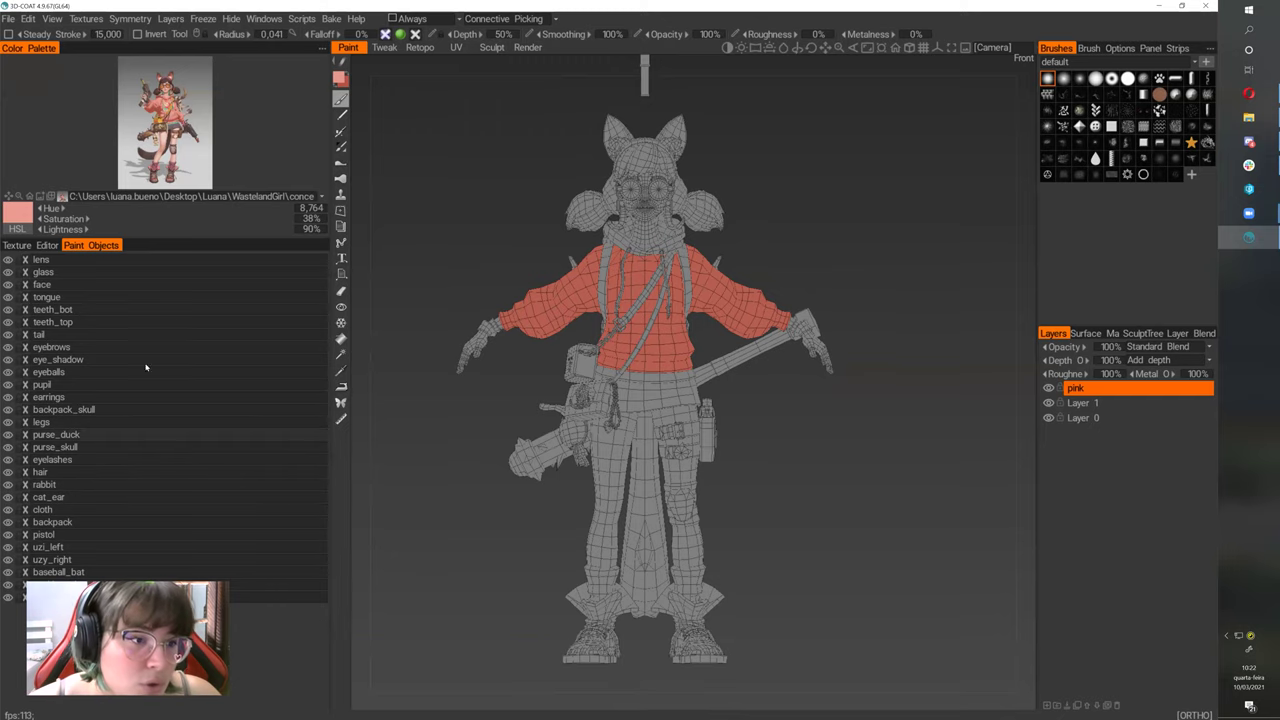
{"action": "mouse_move", "coordinate": [886, 537]}
{"action": "left_mouse_down"}
{"action": "mouse_move", "coordinate": [731, 537]}
{"action": "mouse_move", "coordinate": [690, 518]}
{"action": "mouse_move", "coordinate": [769, 509]}
{"action": "left_mouse_up"}
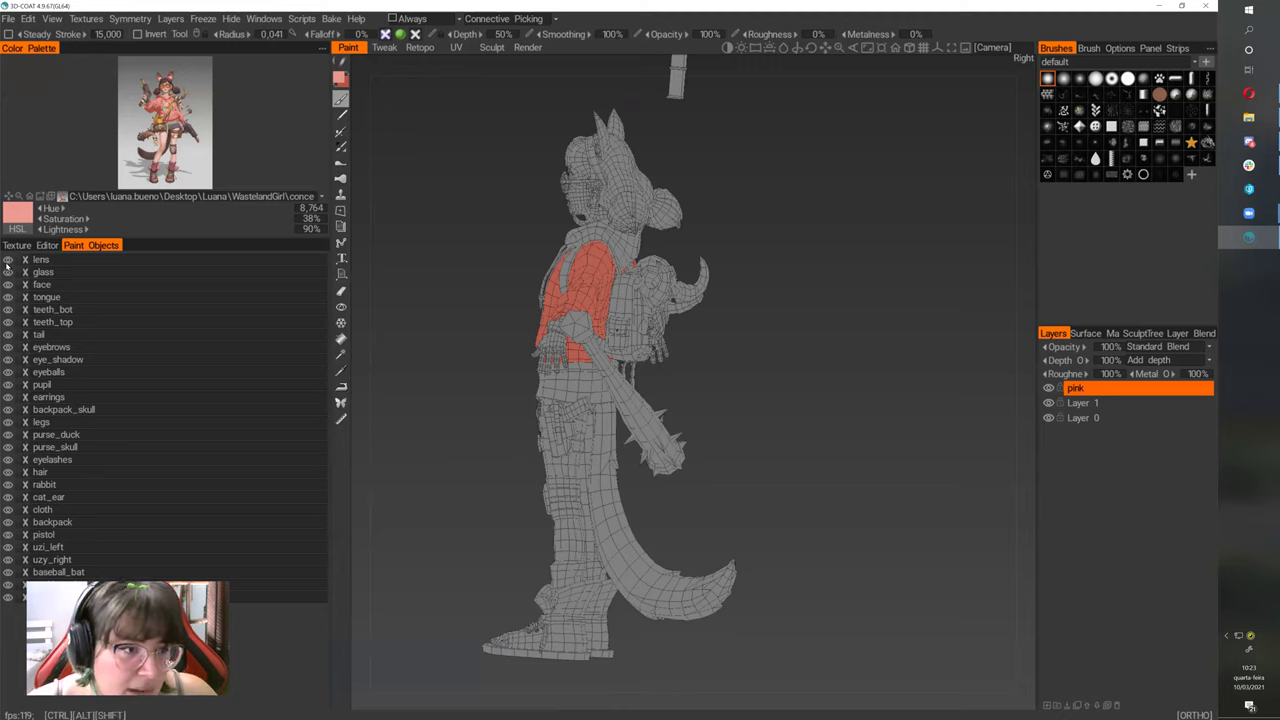
- Isolate the lens object, hide it and show only the tail, and make all paint objects visible again
{"action": "left_click", "coordinate": [8, 260], "text": "ctrl+alt+shift"}
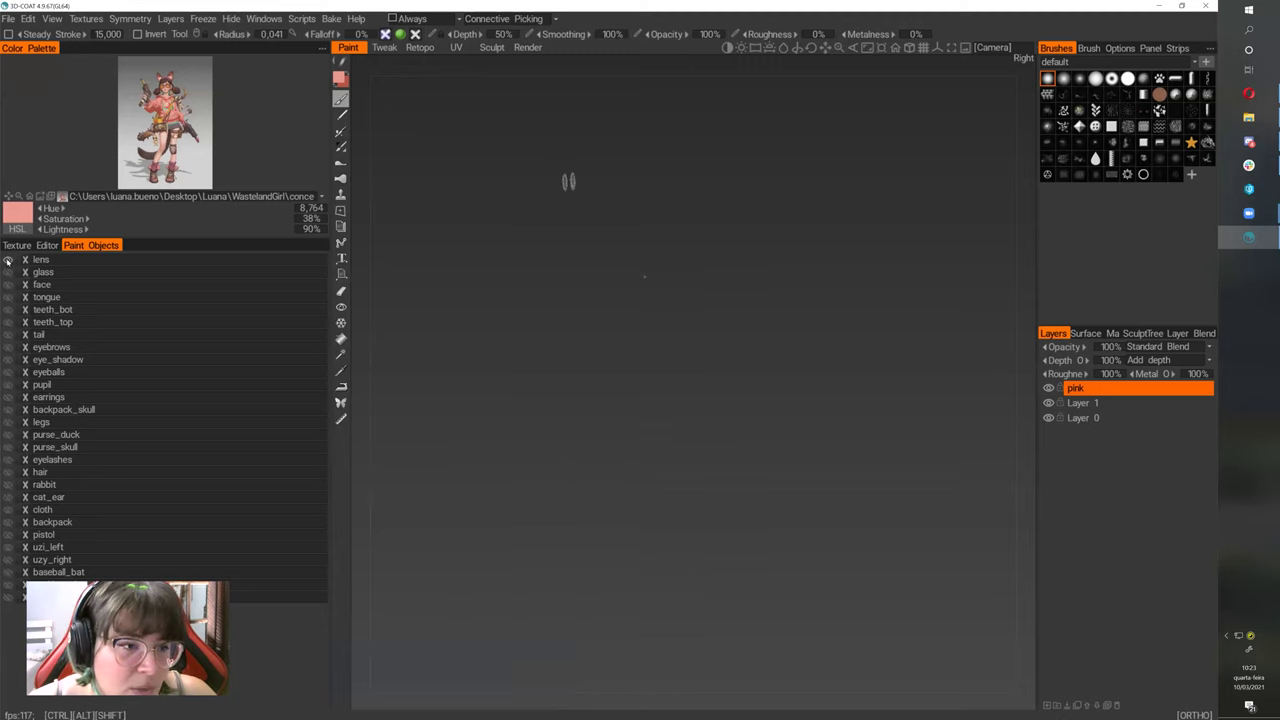
{"action": "left_click", "coordinate": [8, 260]}
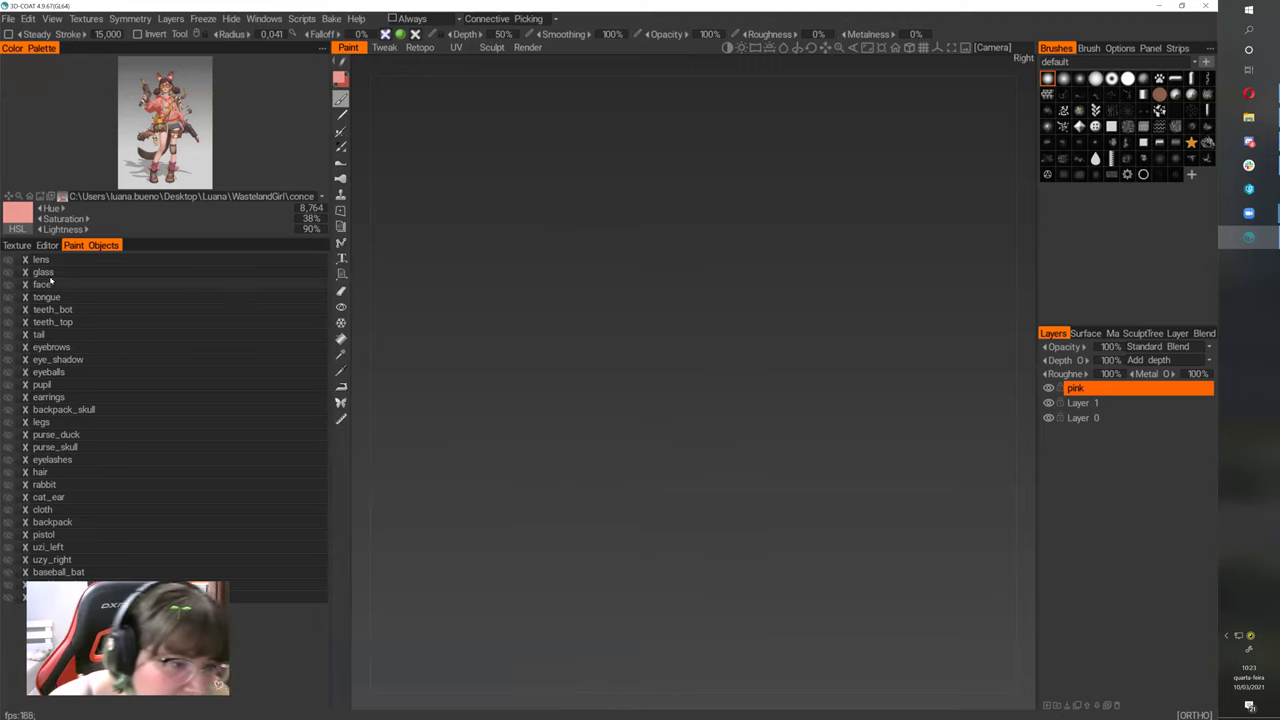
{"action": "left_click", "coordinate": [8, 334]}
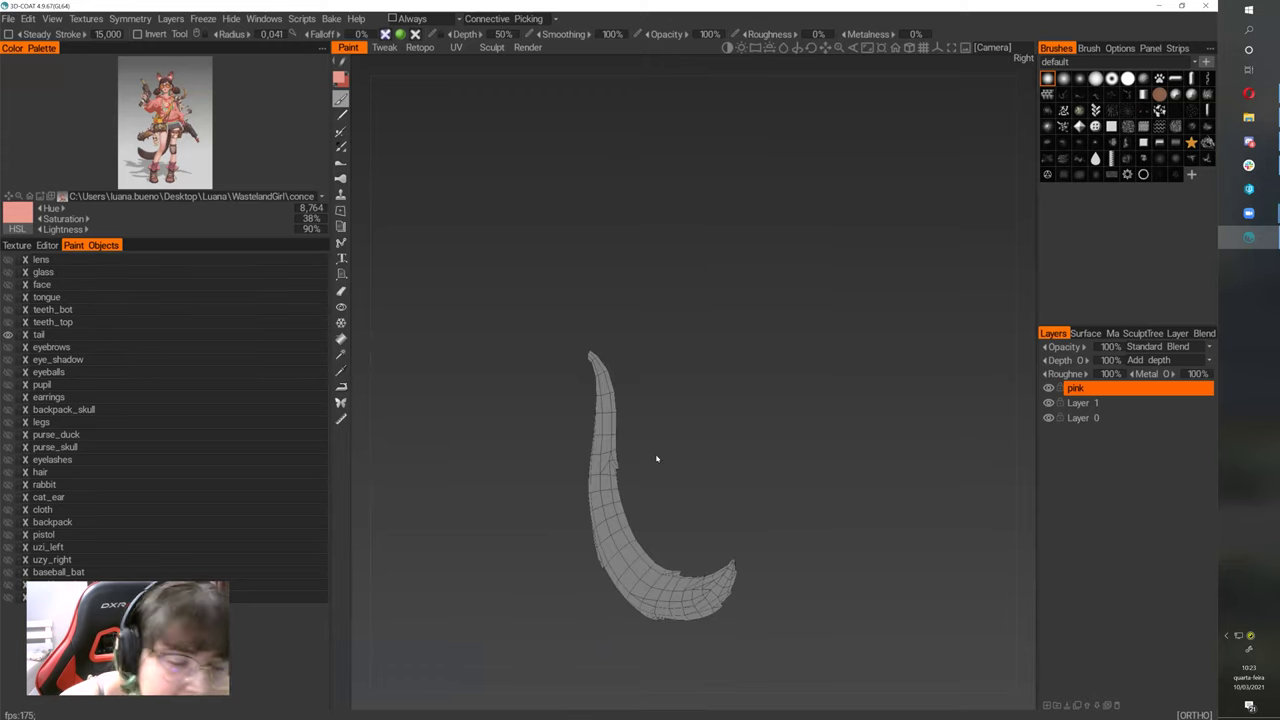
{"action": "left_click_drag", "start_coordinate": [815, 460], "coordinate": [2, 271]}
{"action": "left_click", "coordinate": [7, 260]}
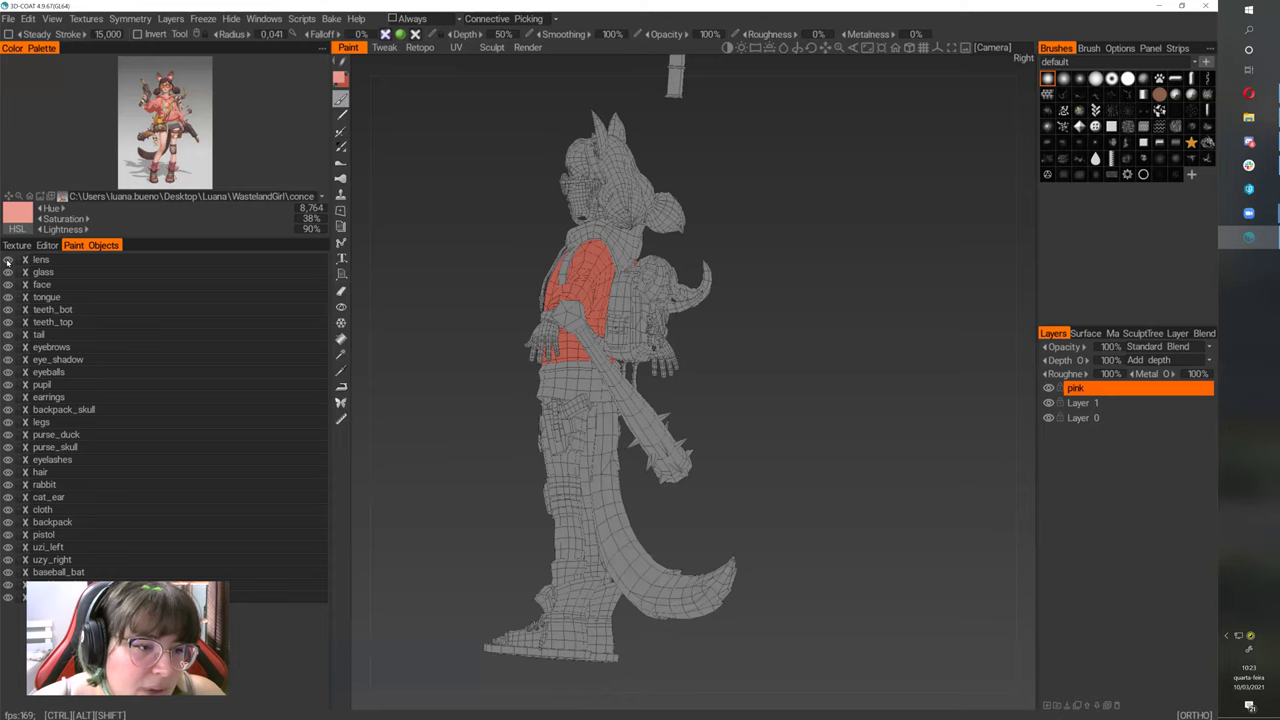
- Hide the tail paint object
{"action": "mouse_move", "coordinate": [797, 500]}
{"action": "left_mouse_down"}
{"action": "mouse_move", "coordinate": [843, 502]}
{"action": "mouse_move", "coordinate": [823, 514]}
{"action": "mouse_move", "coordinate": [757, 444]}
{"action": "mouse_move", "coordinate": [760, 517]}
{"action": "mouse_move", "coordinate": [917, 526]}
{"action": "mouse_move", "coordinate": [861, 486]}
{"action": "mouse_move", "coordinate": [570, 490]}
{"action": "left_mouse_up"}
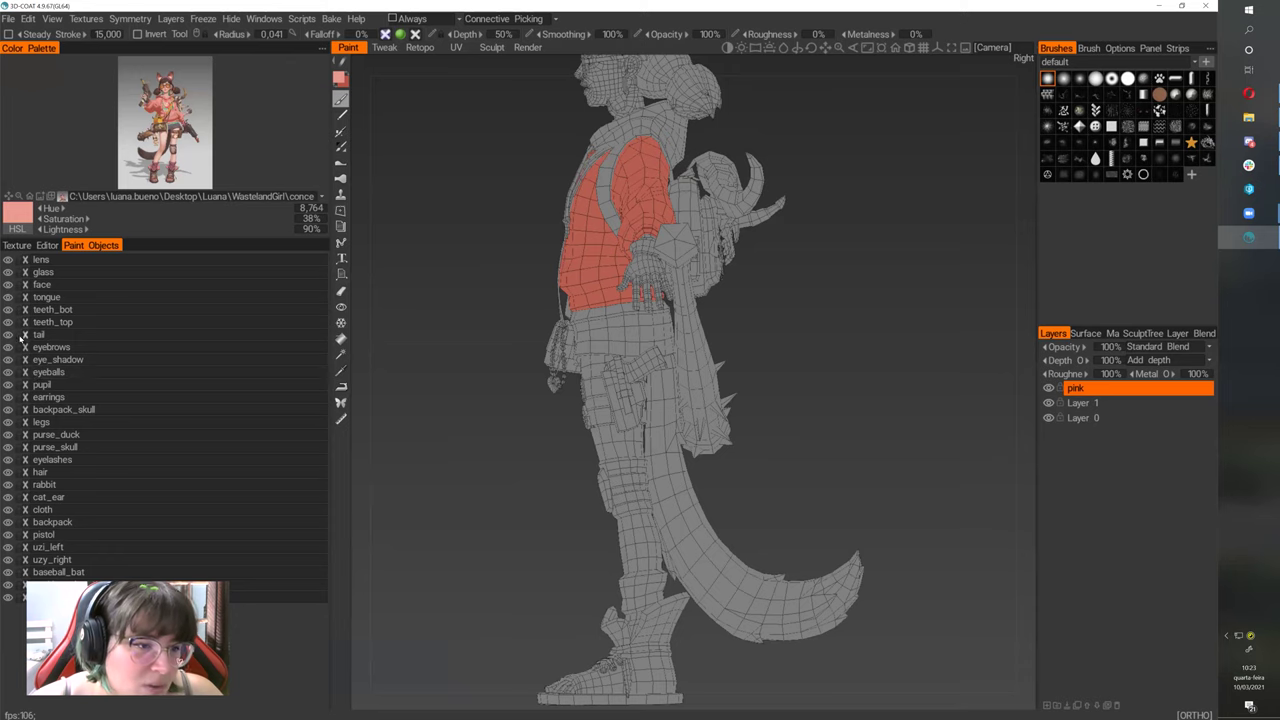
{"action": "left_click_drag", "start_coordinate": [923, 500], "coordinate": [760, 505]}
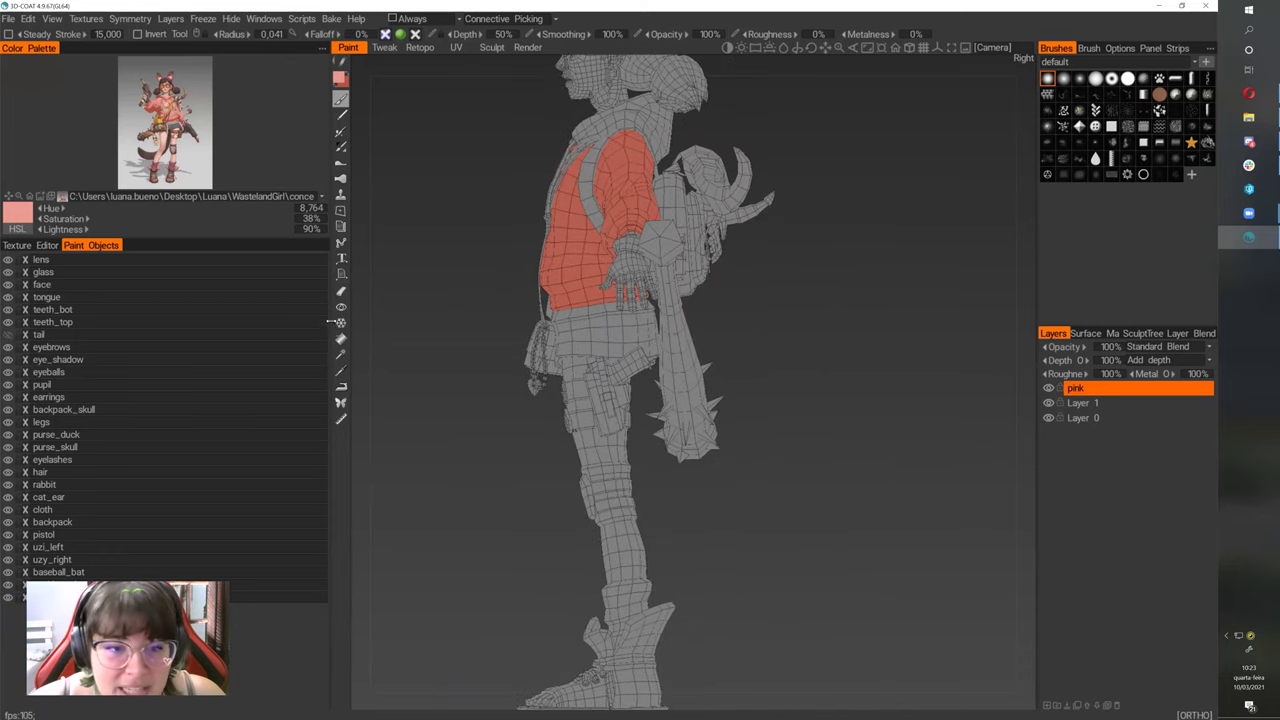
- Hide the faces around the knees and shins with the Hide tool, and try undoing the last action
{"action": "left_click", "coordinate": [341, 308]}
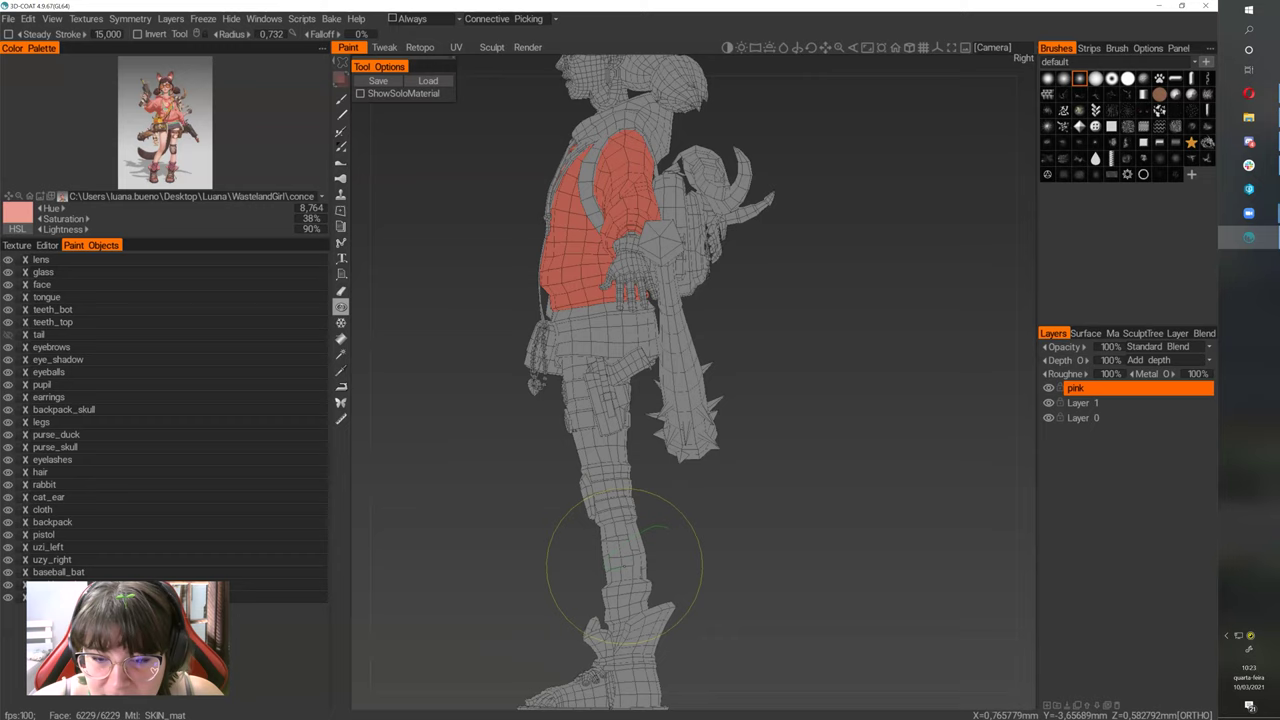
{"action": "mouse_move", "coordinate": [626, 545]}
{"action": "left_mouse_down"}
{"action": "mouse_move", "coordinate": [637, 500]}
{"action": "mouse_move", "coordinate": [610, 540]}
{"action": "left_mouse_up"}
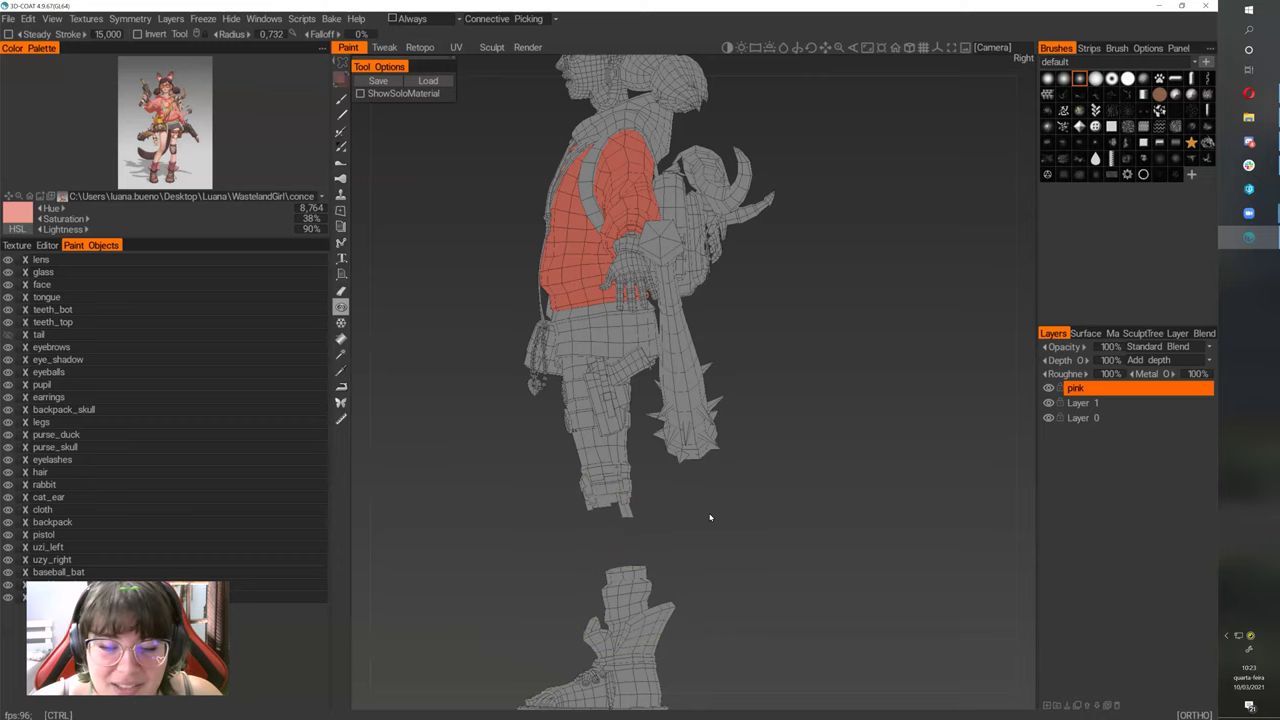
{"action": "key", "text": "ctrl+z"}
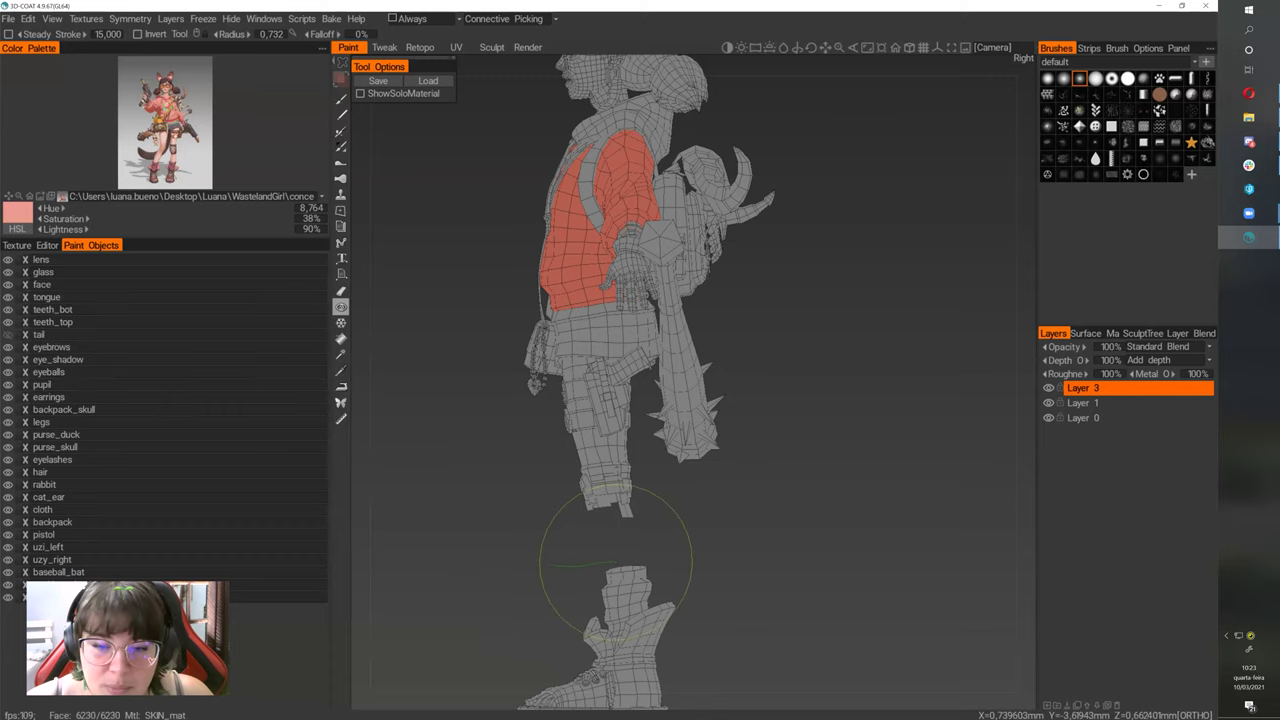
- Return to the brush in front view and unhide all hidden leg faces
{"action": "key", "text": "b"}
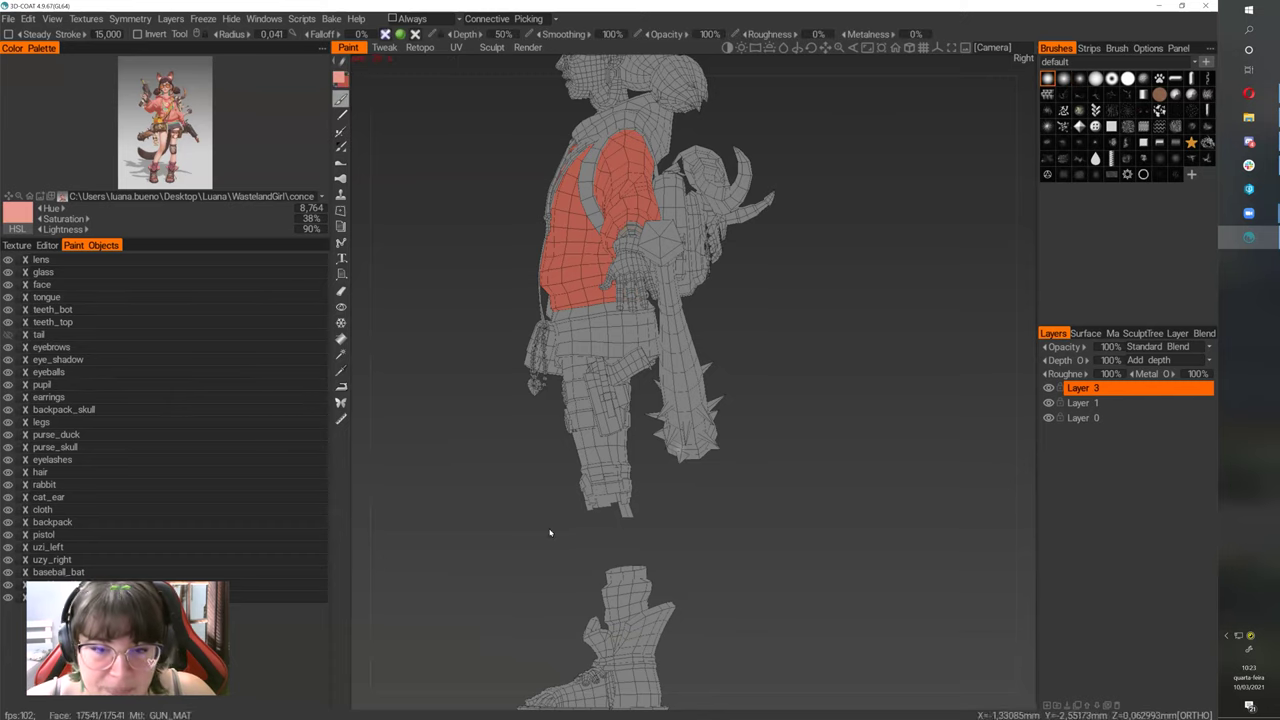
{"action": "key", "text": "KP_2"}
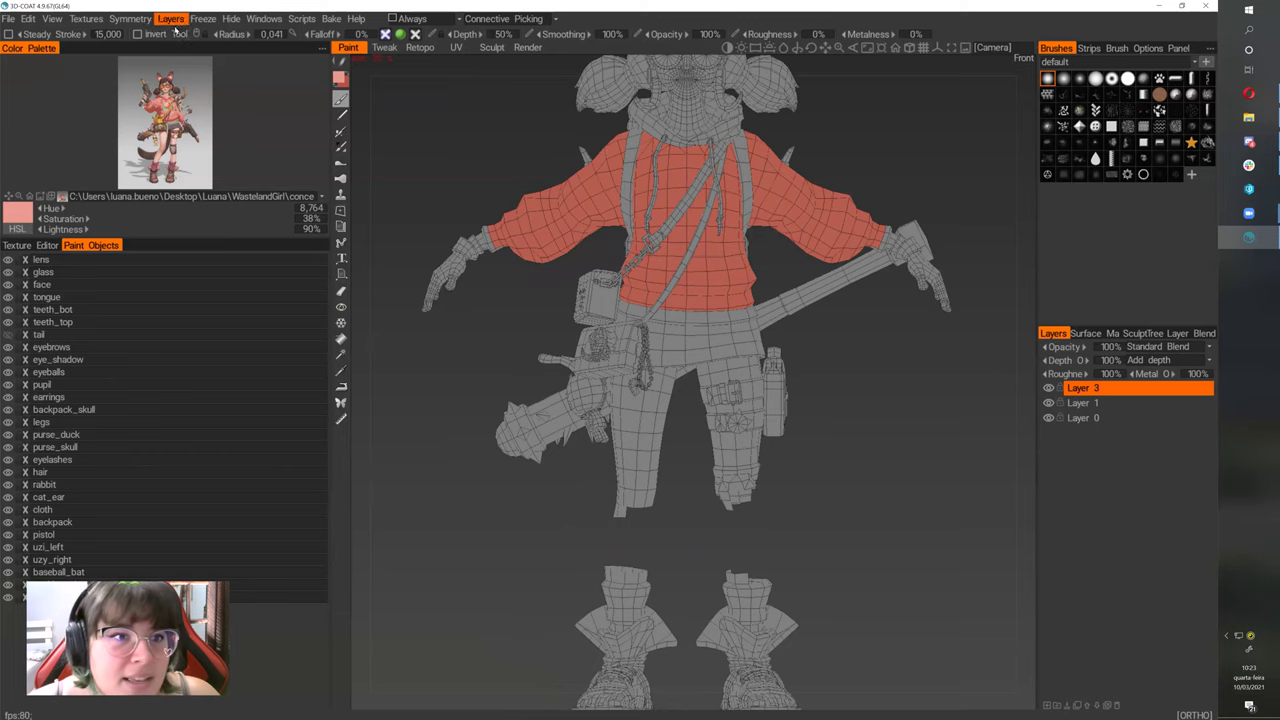
{"action": "left_click", "coordinate": [233, 20]}
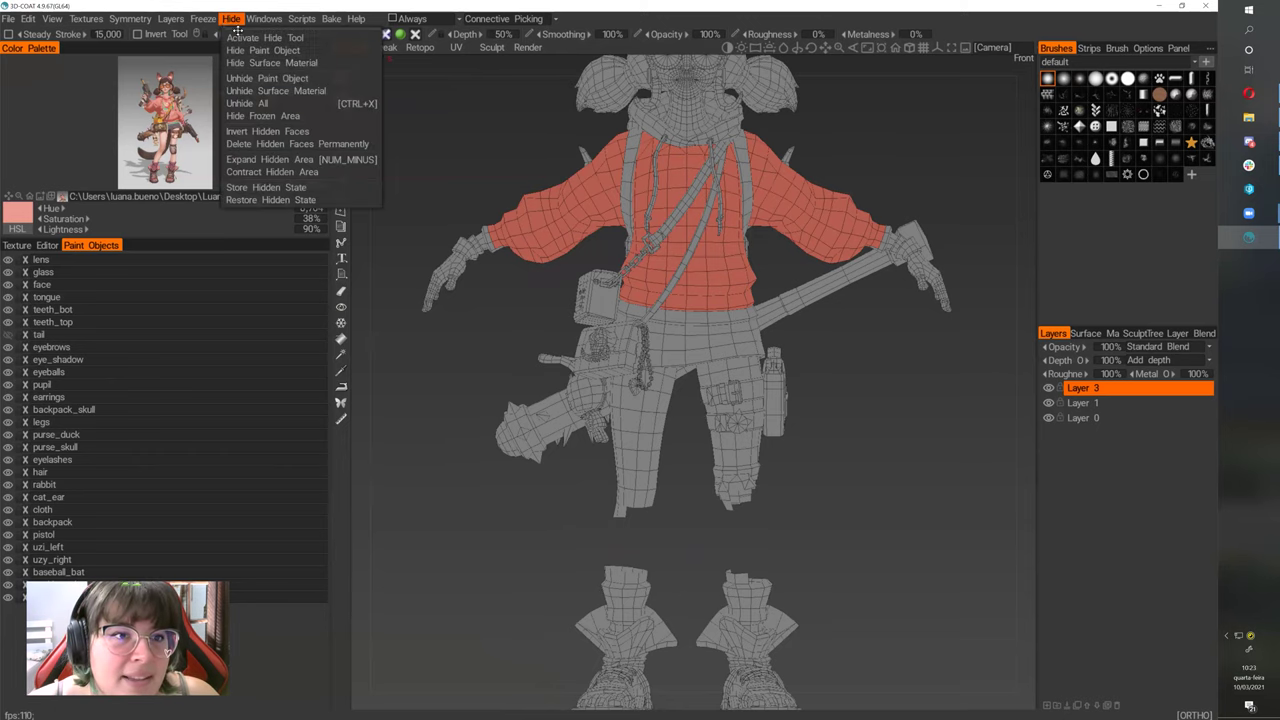
{"action": "left_click", "coordinate": [249, 78]}
{"action": "left_click", "coordinate": [766, 409]}
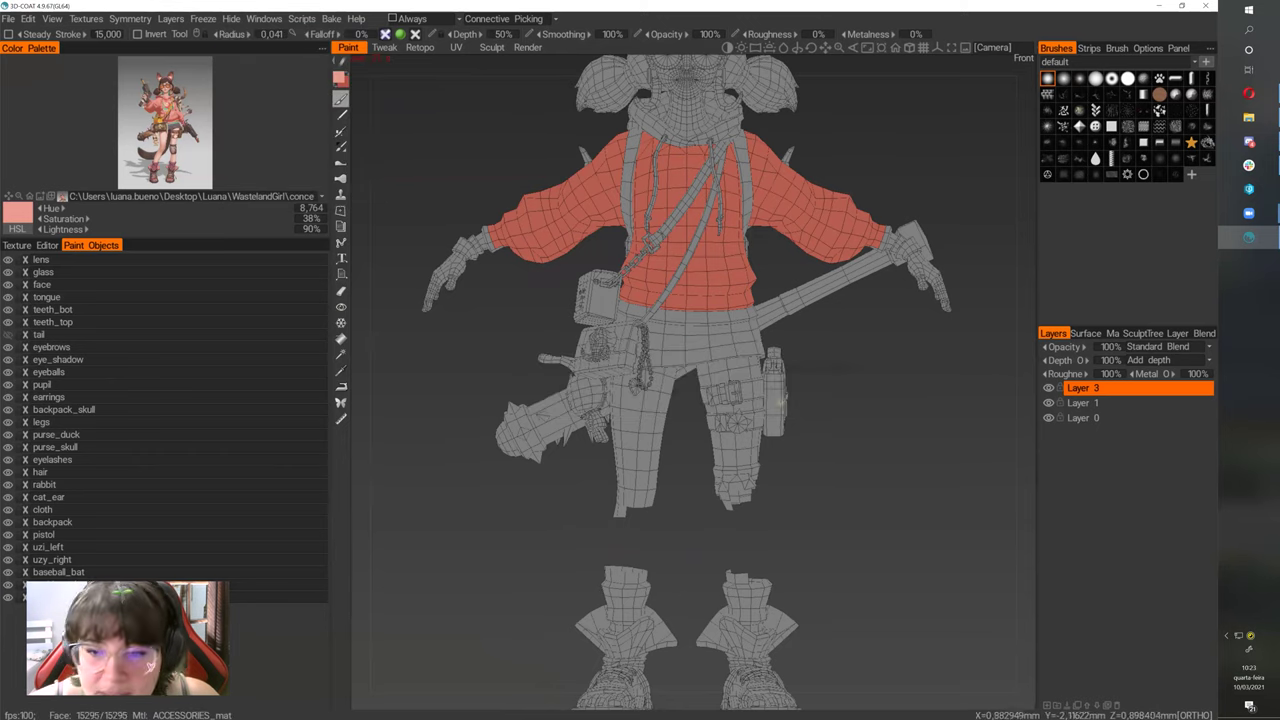
{"action": "left_click", "coordinate": [231, 19]}
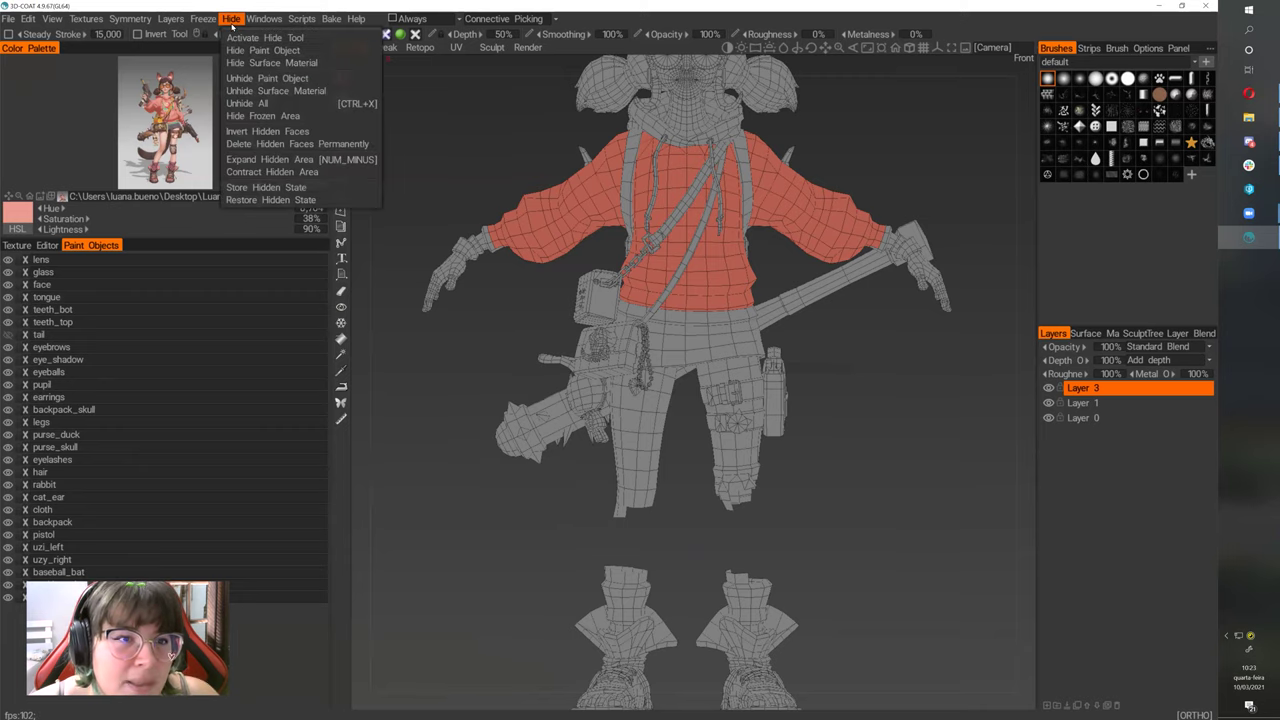
{"action": "left_click", "coordinate": [260, 104]}
- Choose the star-shaped brush alpha and enlarge its radius to 0,562 for stamping on the hoodie
{"action": "scroll", "coordinate": [897, 485], "scroll_direction": "down", "scroll_amount": 5}
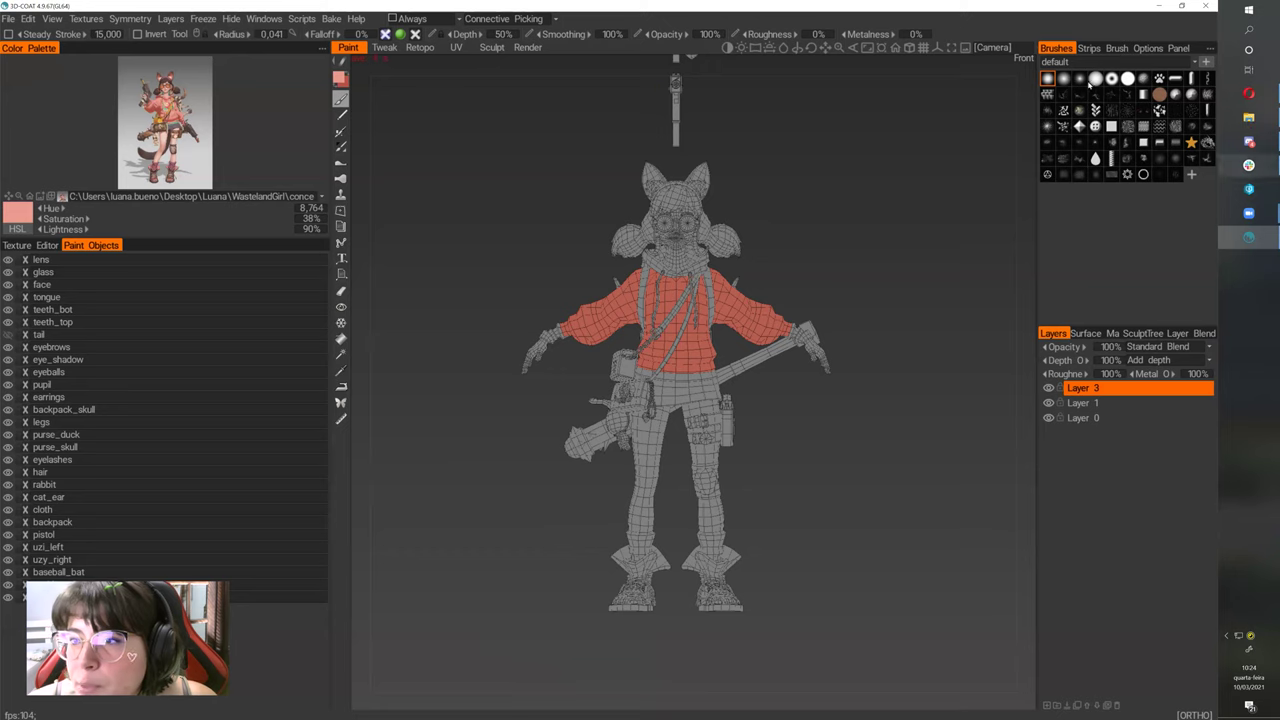
{"action": "right_click_drag", "start_coordinate": [801, 199], "coordinate": [874, 211], "text": "alt"}
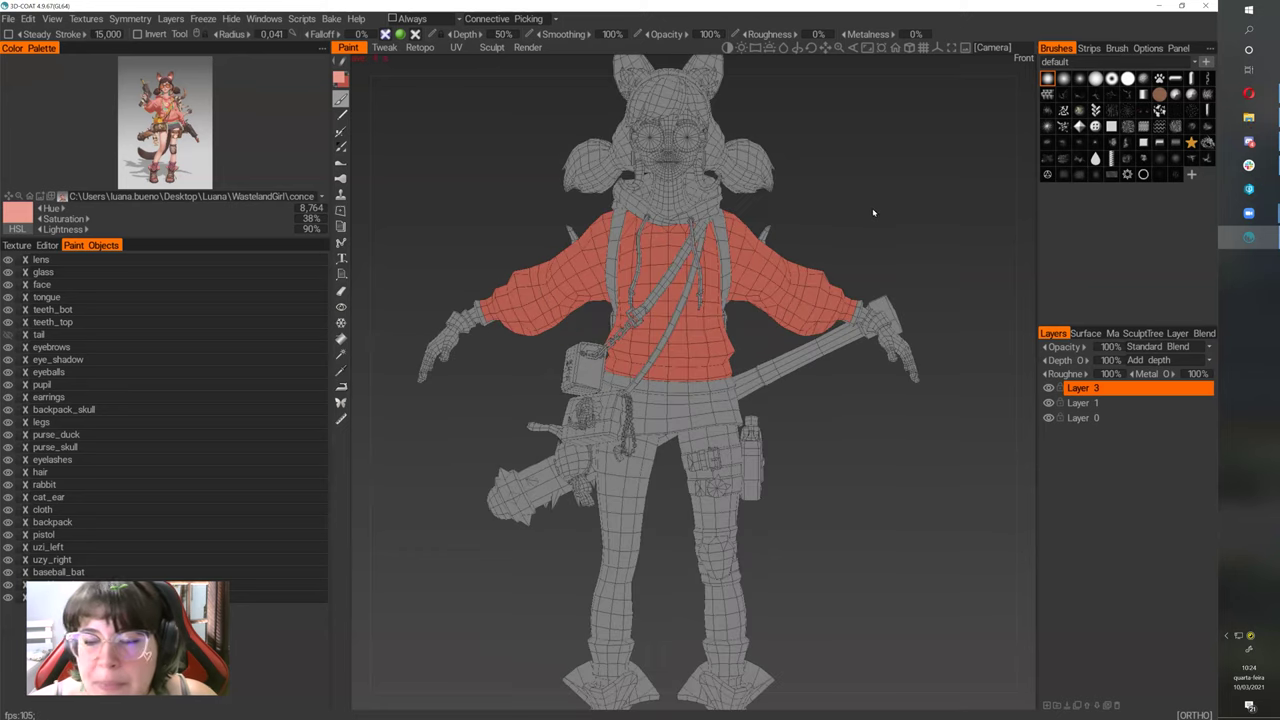
{"action": "middle_click_drag", "start_coordinate": [874, 211], "coordinate": [849, 246], "text": "alt"}
{"action": "right_click_drag", "start_coordinate": [849, 246], "coordinate": [874, 234], "text": "alt"}
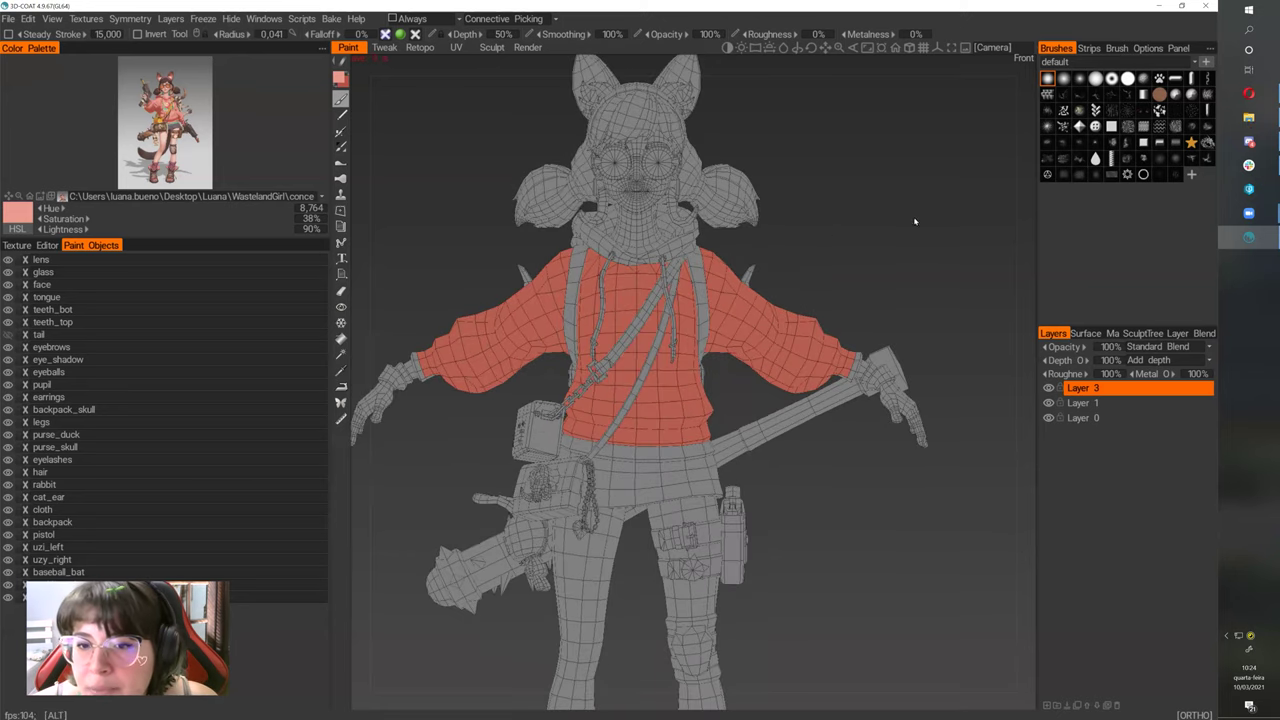
{"action": "right_click_drag", "start_coordinate": [700, 290], "coordinate": [728, 271], "text": "alt"}
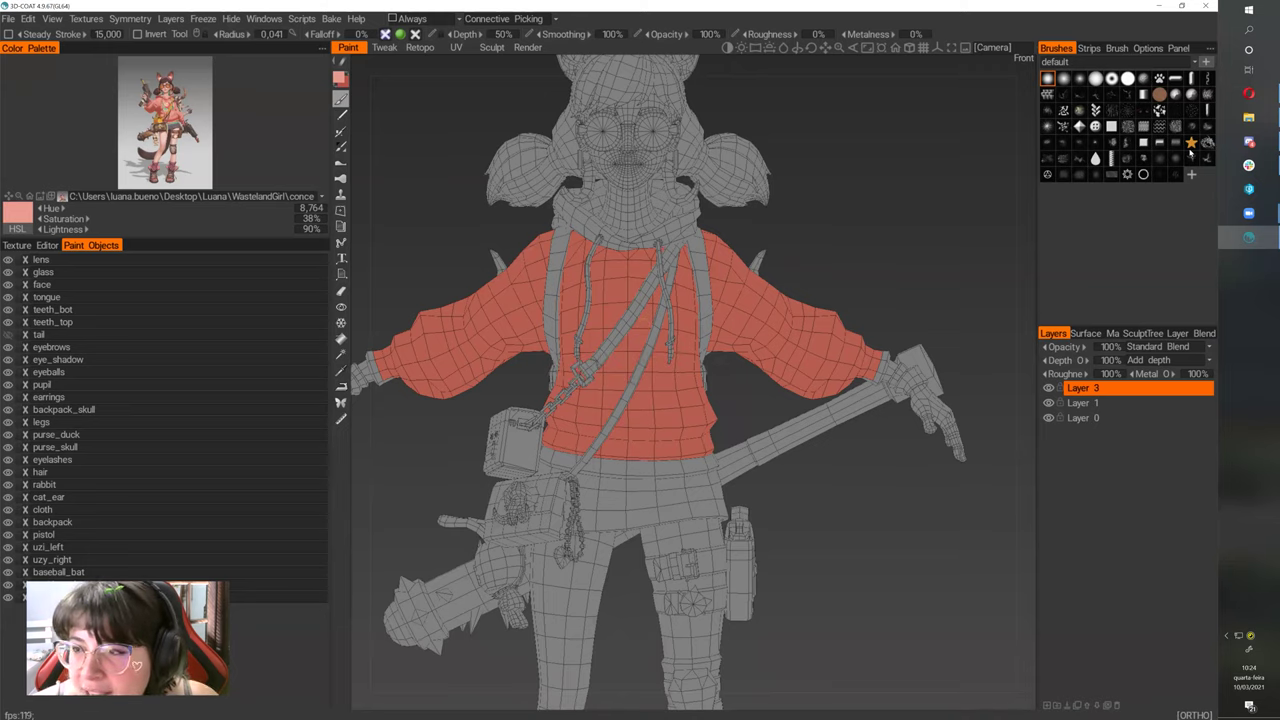
{"action": "left_click", "coordinate": [1191, 143]}
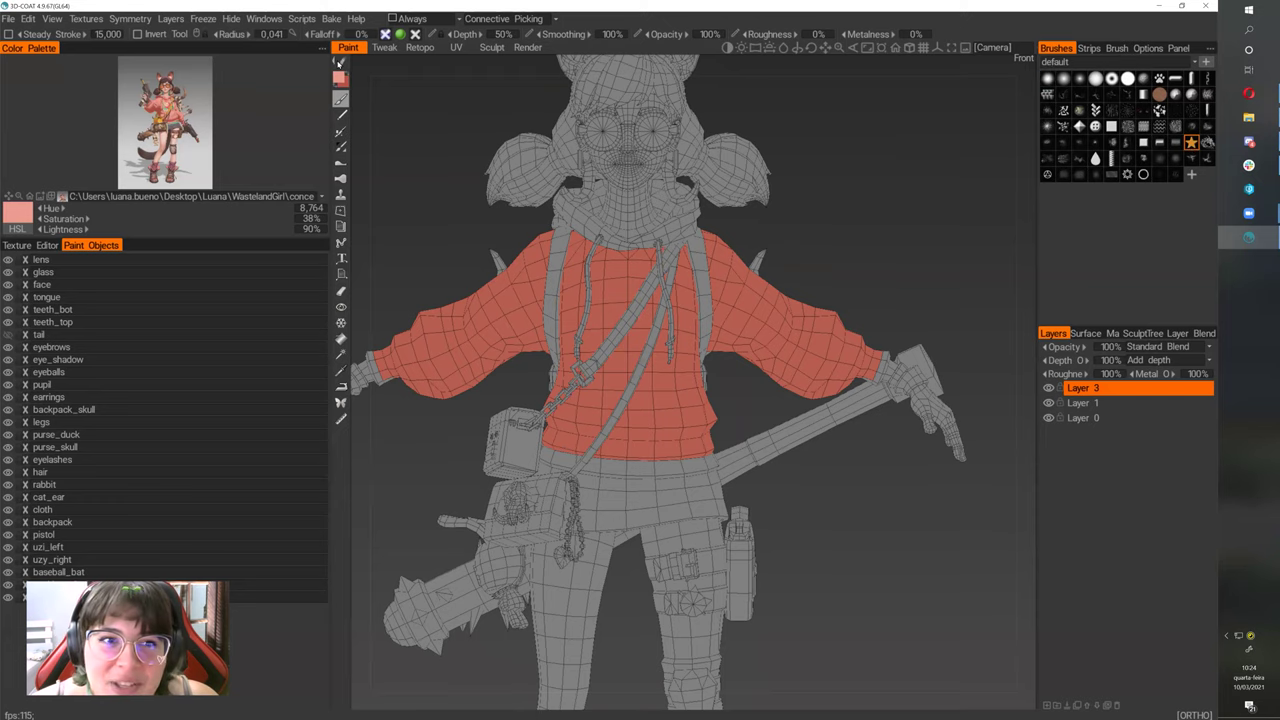
{"action": "left_click", "coordinate": [341, 49]}
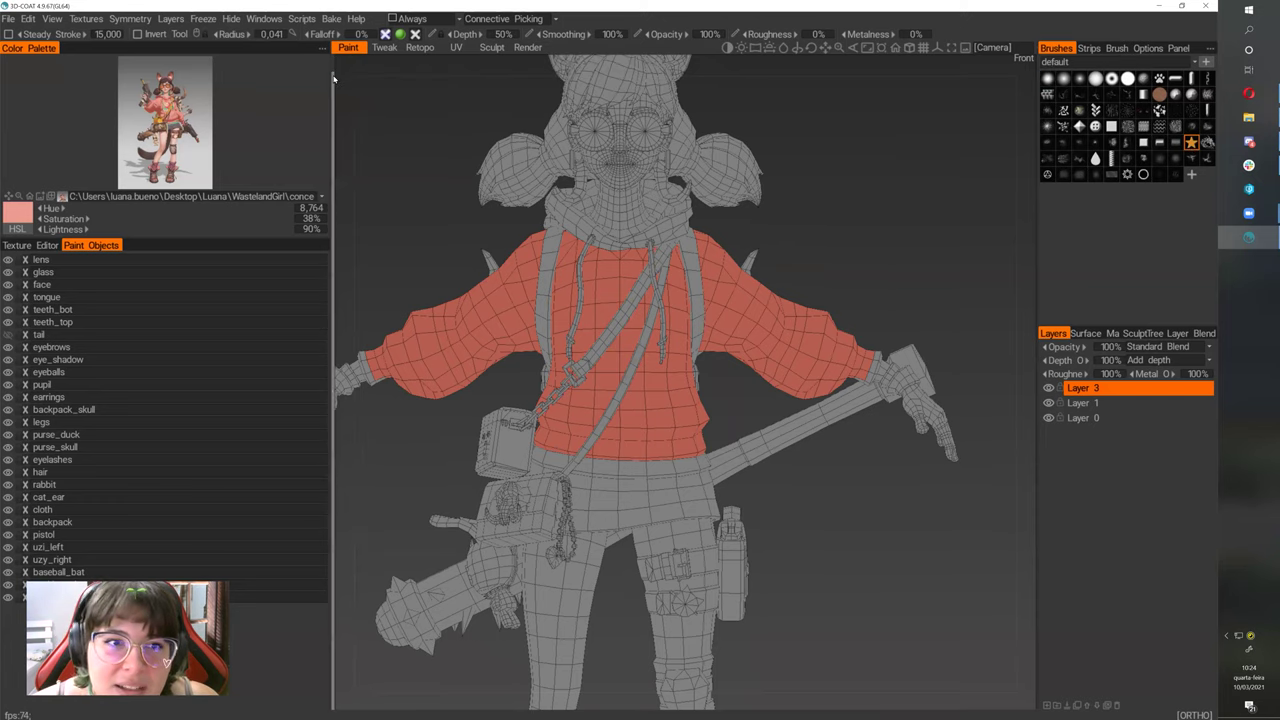
{"action": "key", "text": "e"}
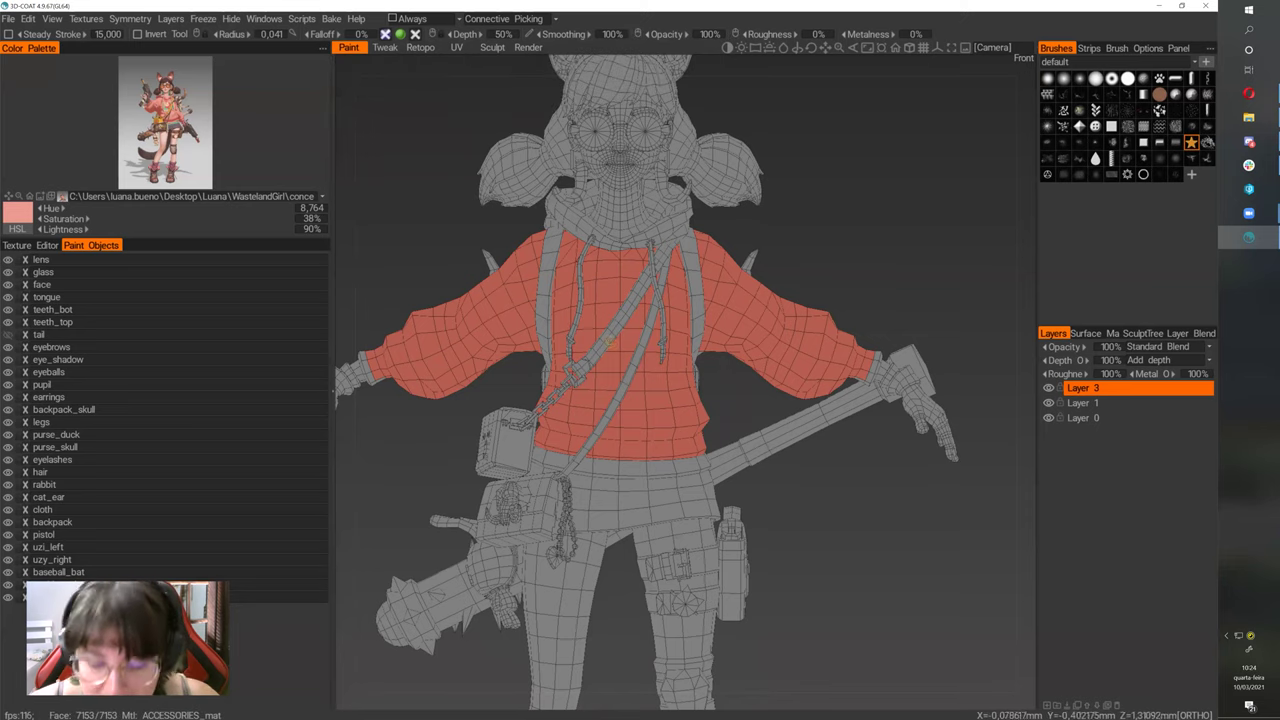
{"action": "key", "text": "bracketright"}
{"action": "key", "text": "bracketright"}
{"action": "key", "text": "bracketright"}
{"action": "key", "text": "bracketright"}
{"action": "key", "text": "bracketright"}
{"action": "key", "text": "bracketright"}
{"action": "key", "text": "bracketright"}
{"action": "key", "text": "bracketright"}
{"action": "key", "text": "bracketright"}
{"action": "key", "text": "bracketright"}
{"action": "key", "text": "bracketright"}
{"action": "key", "text": "bracketright"}
{"action": "key", "text": "bracketright"}
{"action": "key", "text": "bracketright"}
{"action": "key", "text": "bracketright"}
{"action": "key", "text": "bracketright"}
{"action": "key", "text": "bracketright"}
{"action": "key", "text": "bracketright"}
{"action": "key", "text": "bracketright"}
{"action": "key", "text": "bracketright"}
- Stamp a star on the hoodie's chest, undoing and repeating the stamp until it is centred
{"action": "left_click", "coordinate": [621, 344]}
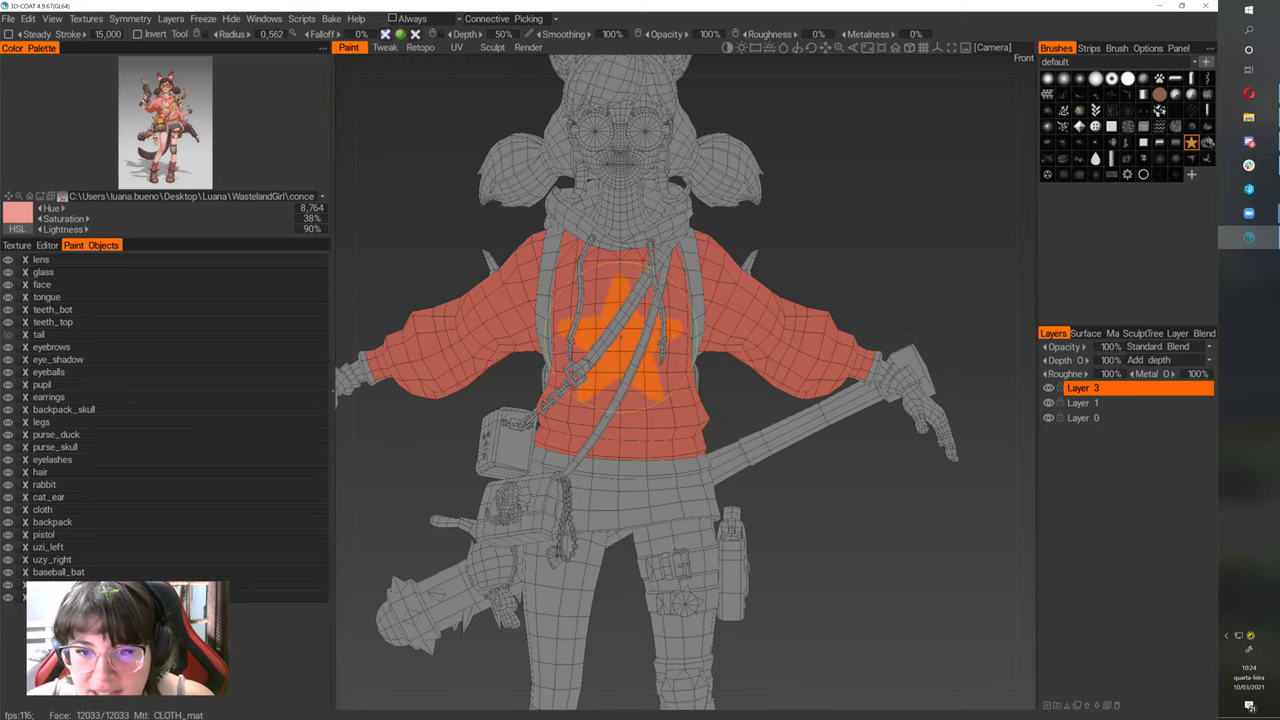
{"action": "key", "text": "ctrl+z"}
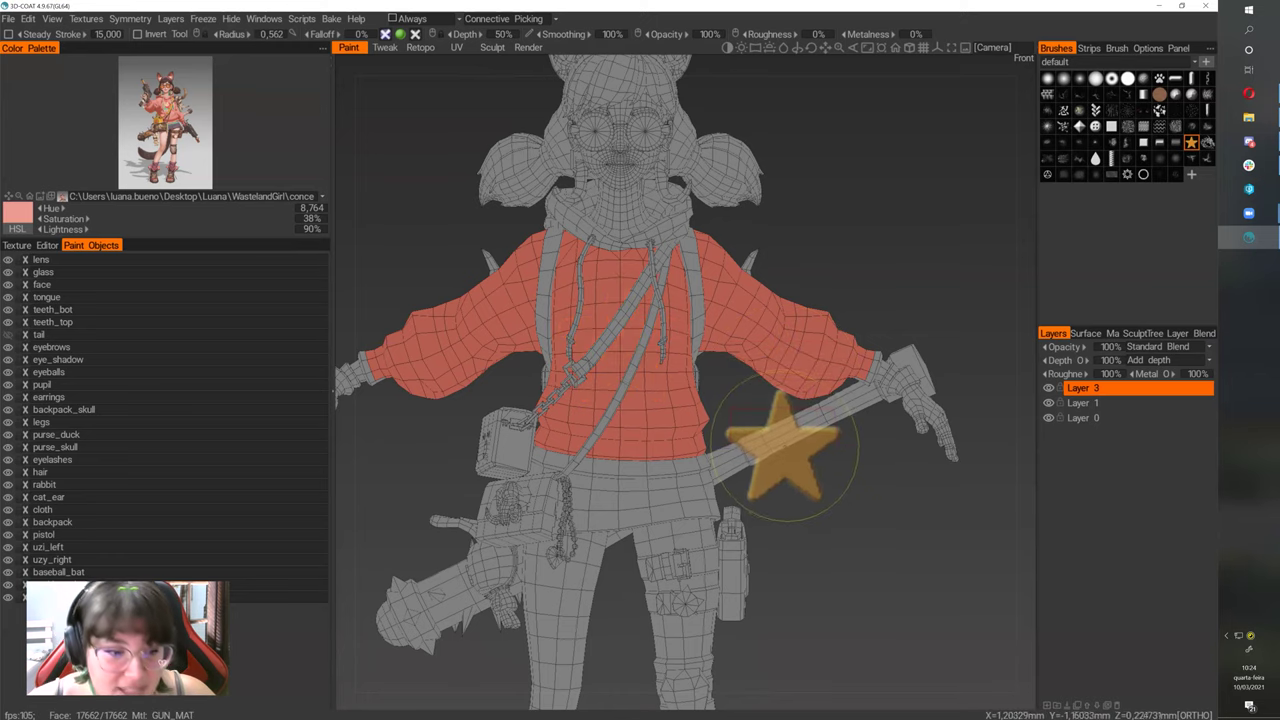
{"action": "left_click", "coordinate": [624, 333]}
{"action": "key", "text": "ctrl+z"}
{"action": "left_click", "coordinate": [624, 338]}
{"action": "key", "text": "ctrl+z"}
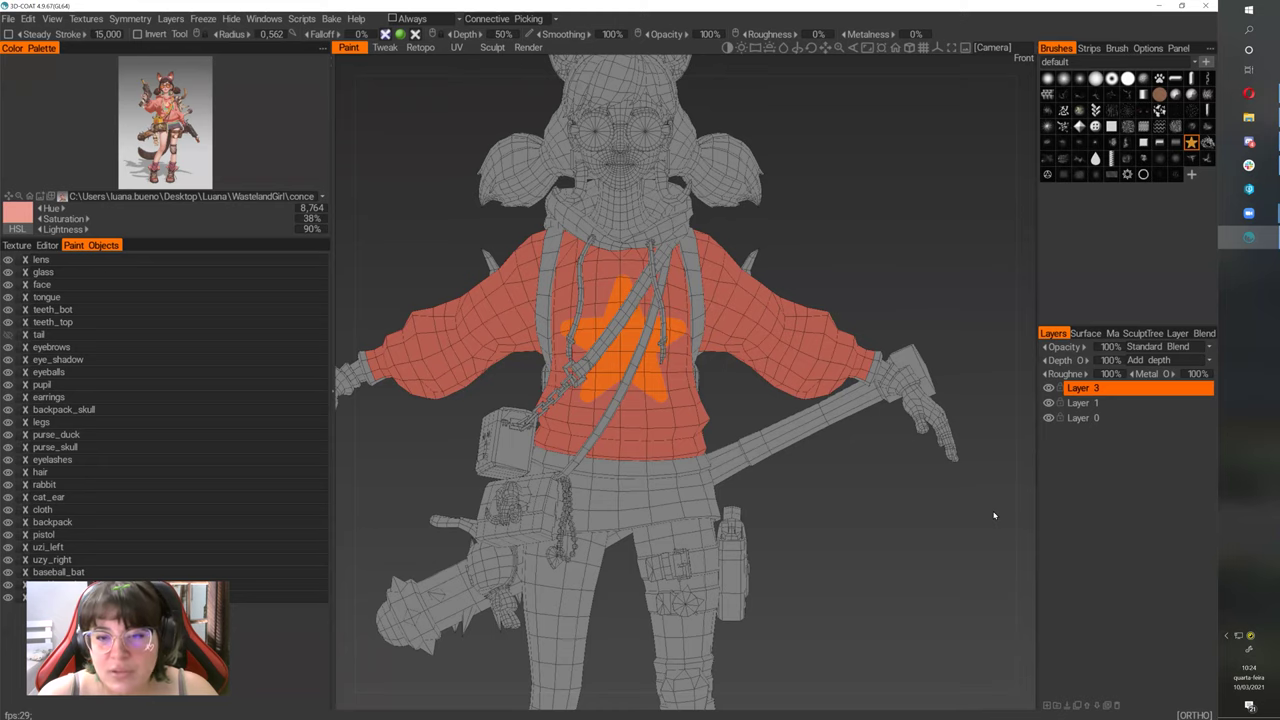
- Frame more of the character and narrow the column holding the colour palette and paint objects
{"action": "right_click_drag", "start_coordinate": [927, 623], "coordinate": [891, 523]}
{"action": "mouse_move", "coordinate": [891, 523]}
{"action": "left_mouse_down"}
{"action": "mouse_move", "coordinate": [914, 540]}
{"action": "mouse_move", "coordinate": [883, 560]}
{"action": "mouse_move", "coordinate": [869, 534]}
{"action": "left_mouse_up"}
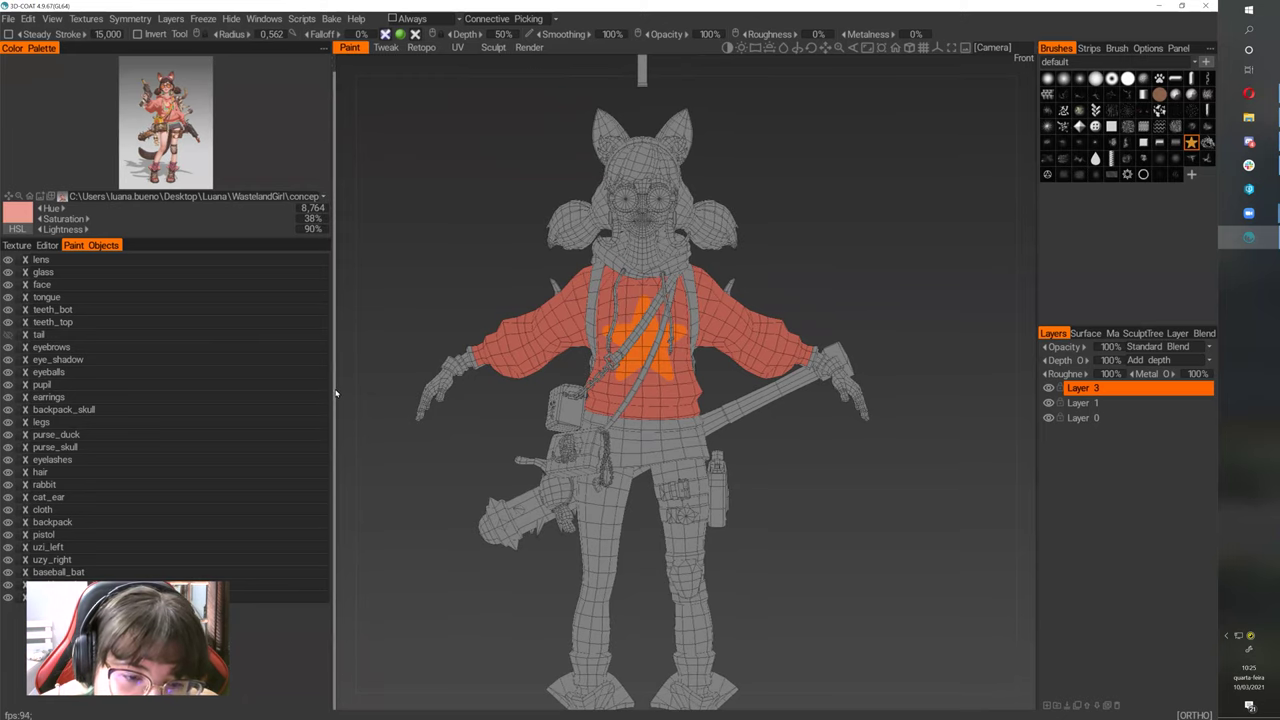
{"action": "left_click_drag", "start_coordinate": [333, 390], "coordinate": [304, 390]}
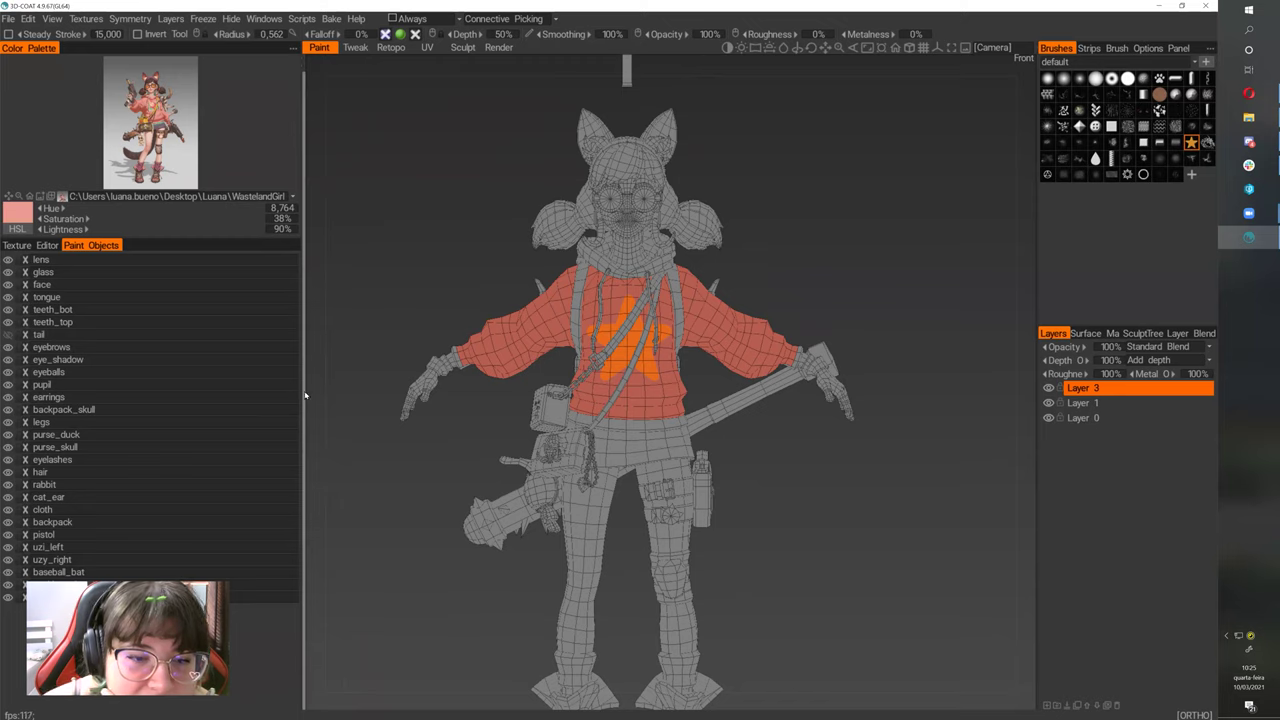
{"action": "left_click_drag", "start_coordinate": [305, 64], "coordinate": [317, 70]}
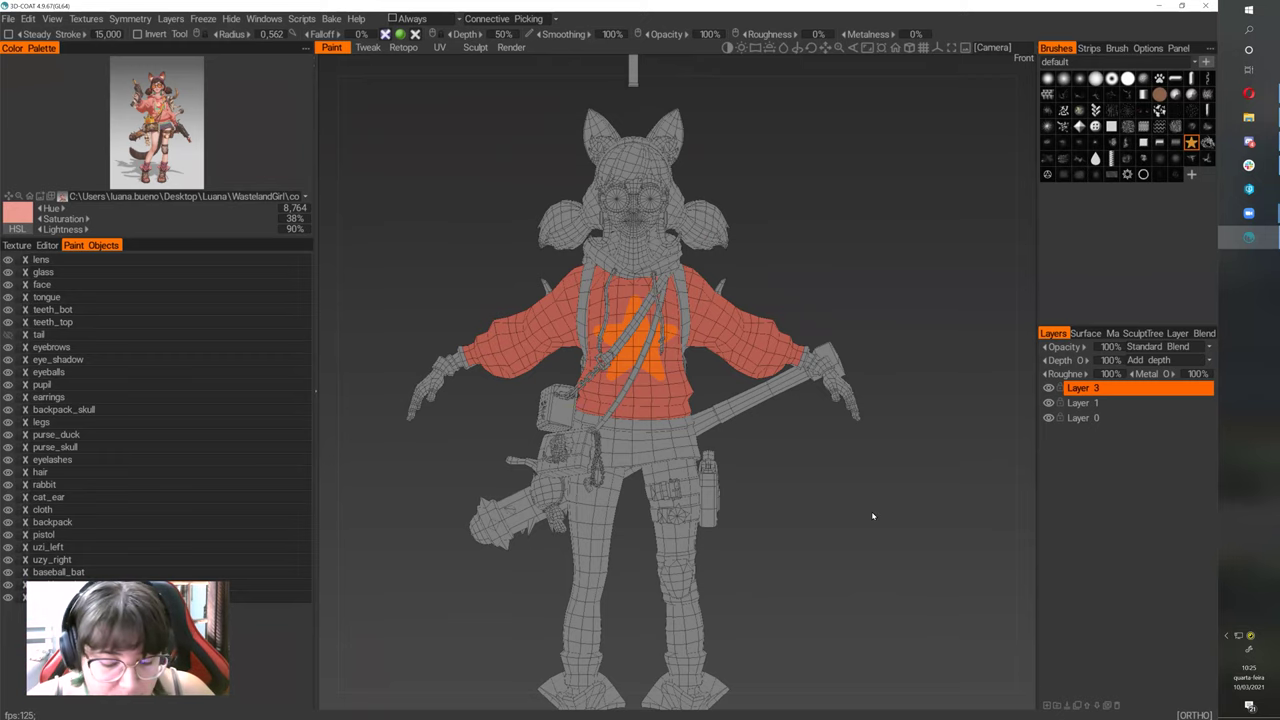
- Open the UV set choice for exporting the texture to an external editor, and cancel it
{"action": "key", "text": "ctrl+p"}
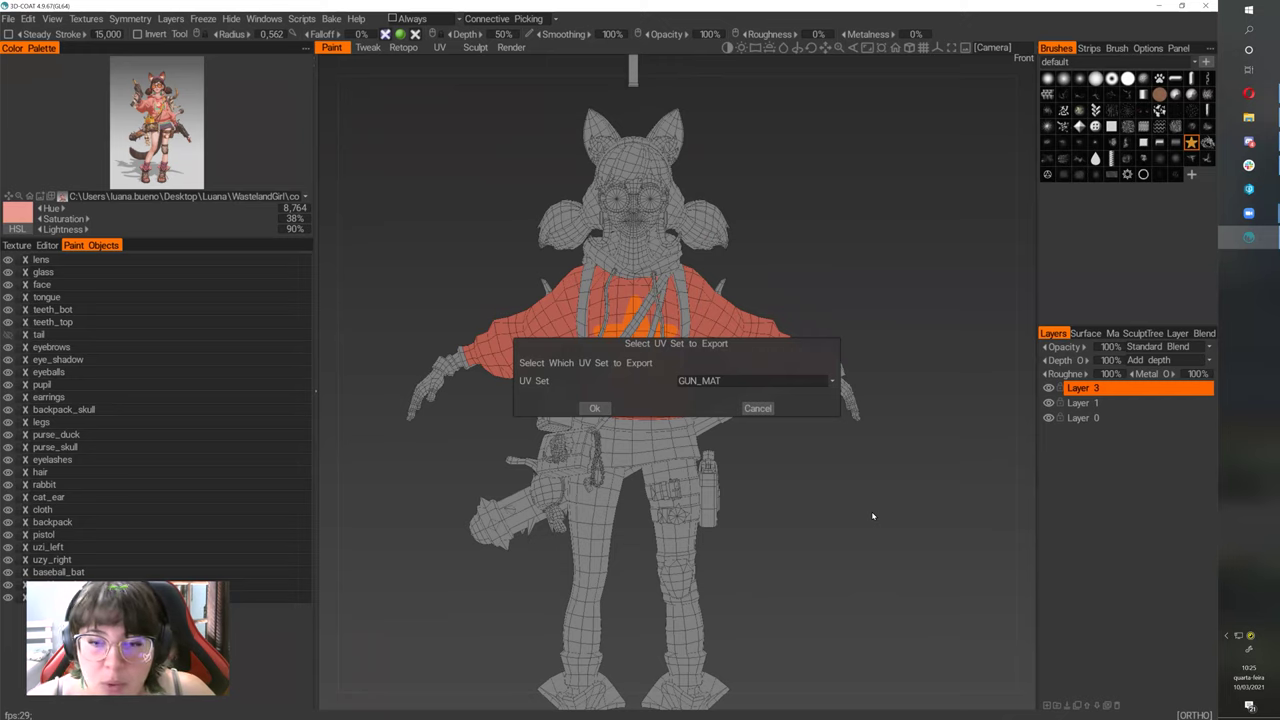
{"action": "left_click", "coordinate": [757, 408]}
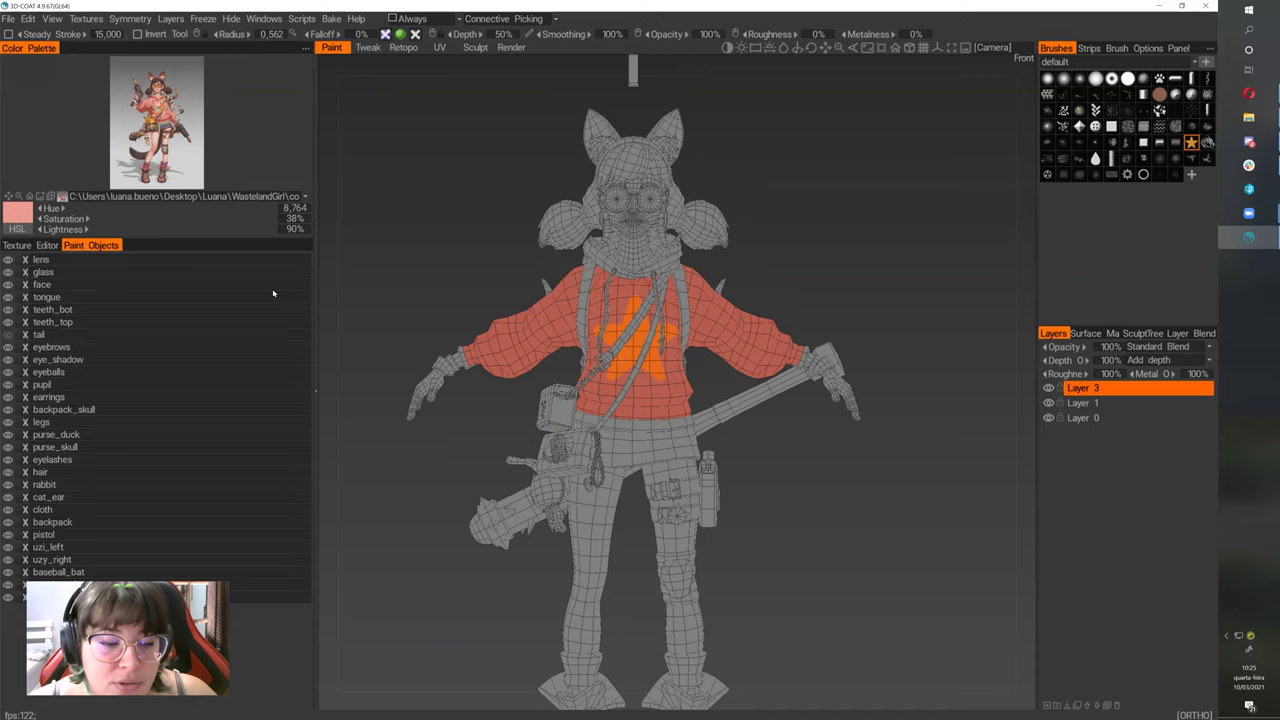
- Send the current front projection to Photoshop for external editing, and open it with the sRGB IEC61966-2.1 profile assigned
{"action": "mouse_move", "coordinate": [840, 489]}
{"action": "left_mouse_down"}
{"action": "mouse_move", "coordinate": [891, 494]}
{"action": "mouse_move", "coordinate": [894, 511]}
{"action": "mouse_move", "coordinate": [849, 503]}
{"action": "mouse_move", "coordinate": [841, 475]}
{"action": "mouse_move", "coordinate": [816, 468]}
{"action": "left_mouse_up"}
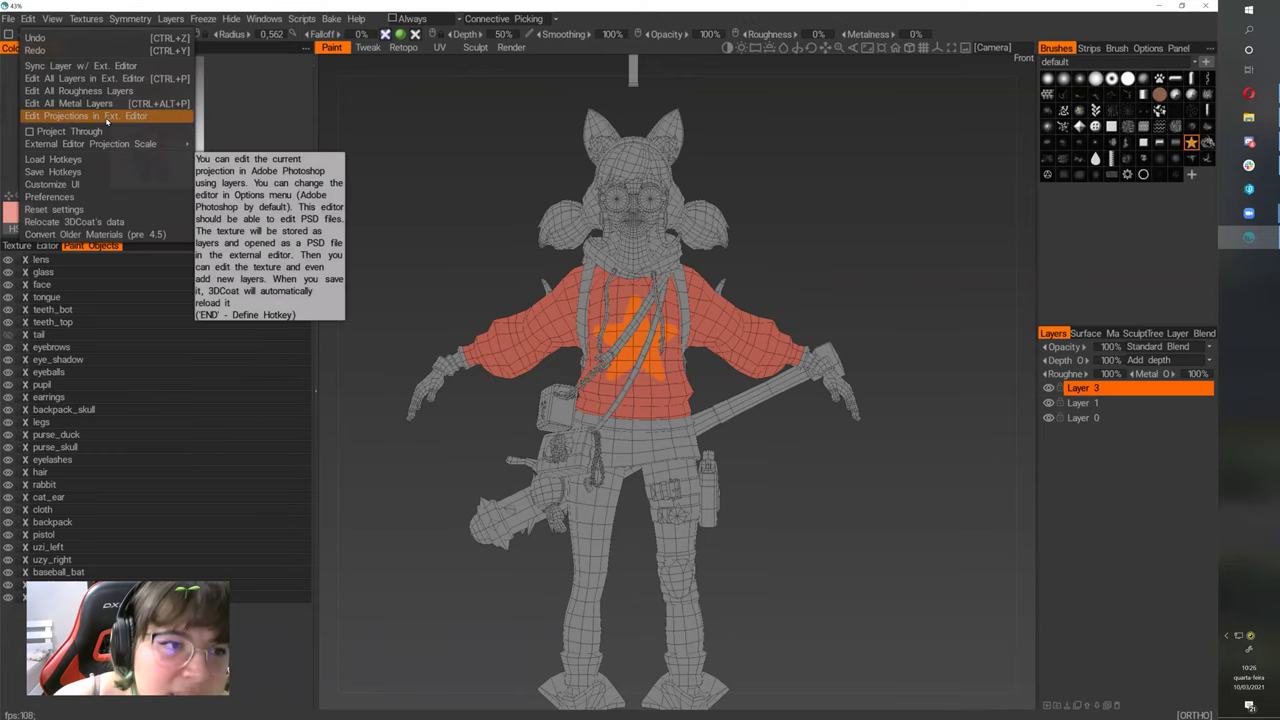
{"action": "left_click", "coordinate": [107, 118]}
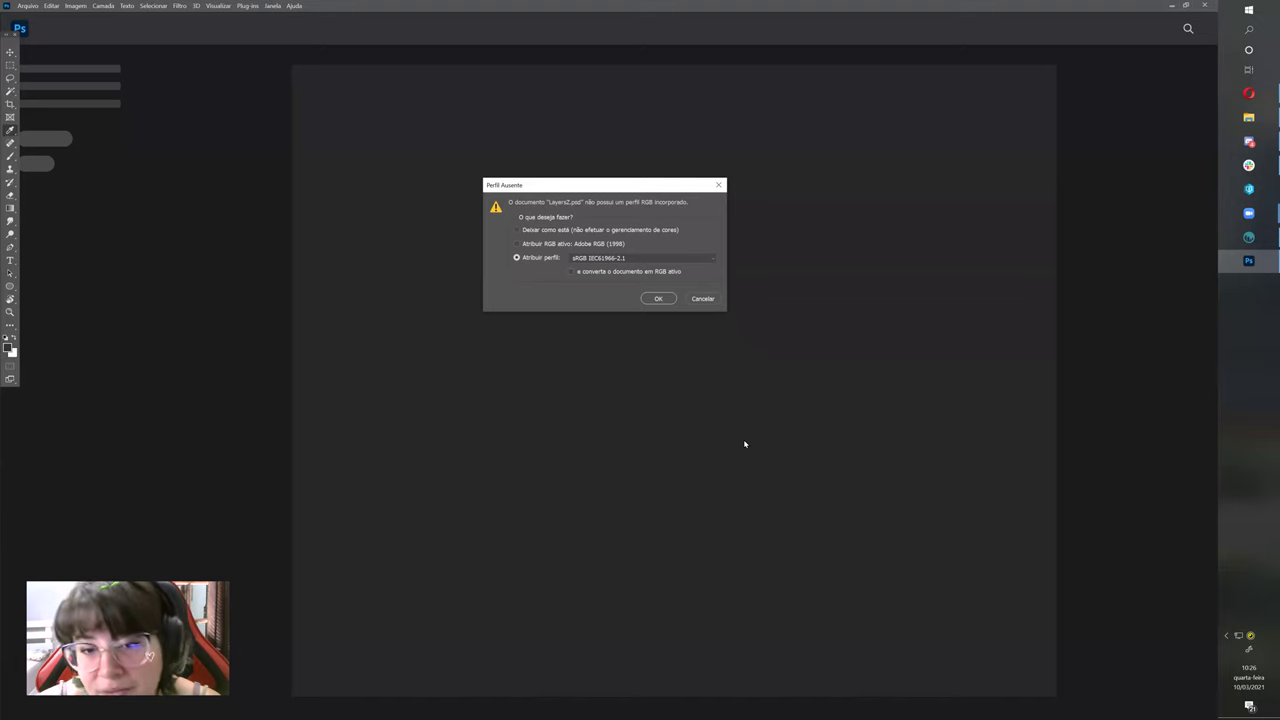
{"action": "left_click", "coordinate": [657, 297]}
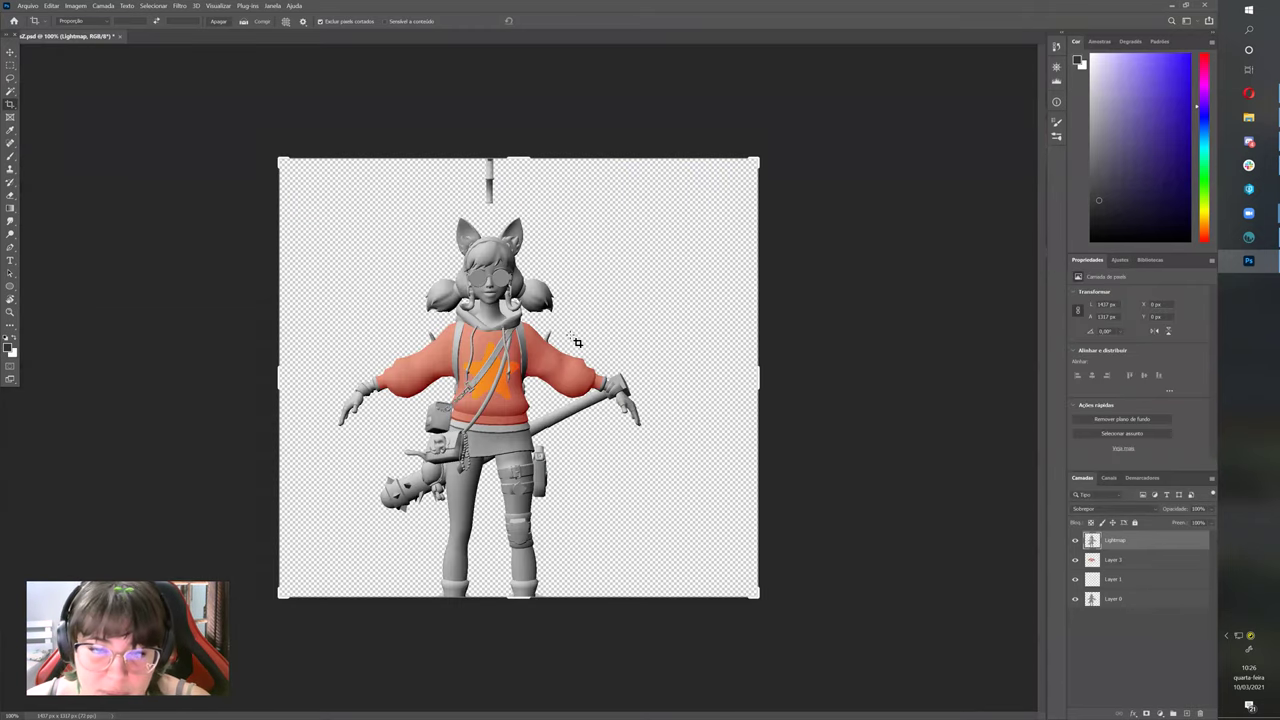
- Compare the projected character with and without the Lightmap layer by toggling its visibility repeatedly
{"action": "left_click", "coordinate": [1075, 540]}
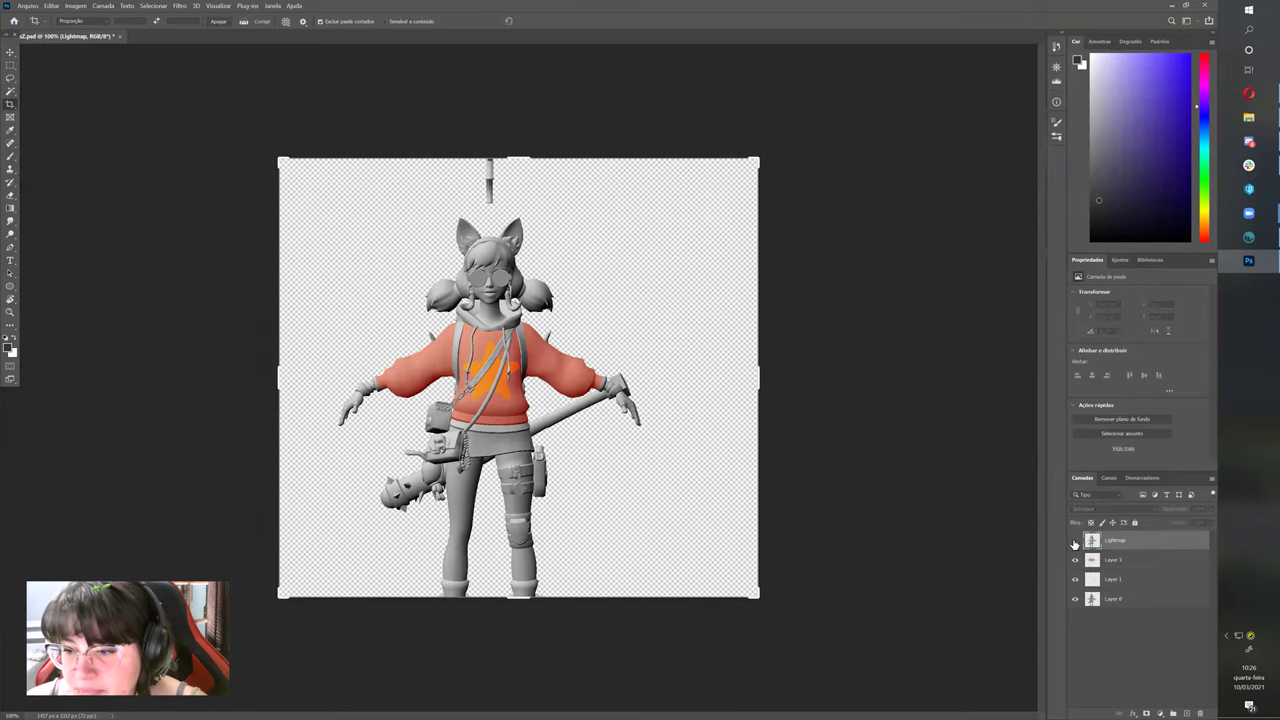
{"action": "left_click", "coordinate": [1075, 541]}
{"action": "left_click", "coordinate": [1075, 541]}
{"action": "left_click", "coordinate": [1075, 541]}
{"action": "left_click", "coordinate": [1075, 541]}
{"action": "left_click", "coordinate": [1075, 541]}
{"action": "left_click", "coordinate": [1075, 541]}
{"action": "left_click", "coordinate": [1075, 541]}
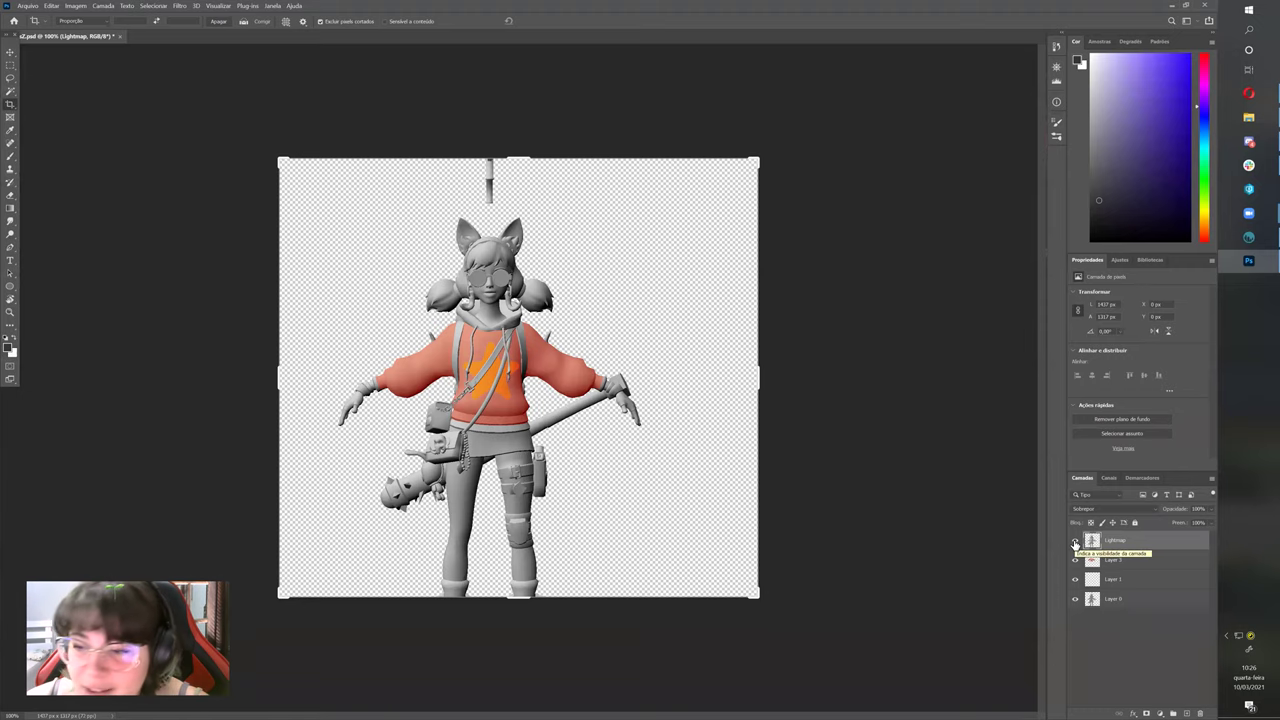
{"action": "left_click", "coordinate": [1075, 541]}
{"action": "left_click", "coordinate": [1075, 541]}
- Add a new layer above Layer 3 and paint the character's shorts muted purple with the Brush tool
{"action": "left_click", "coordinate": [1106, 562]}
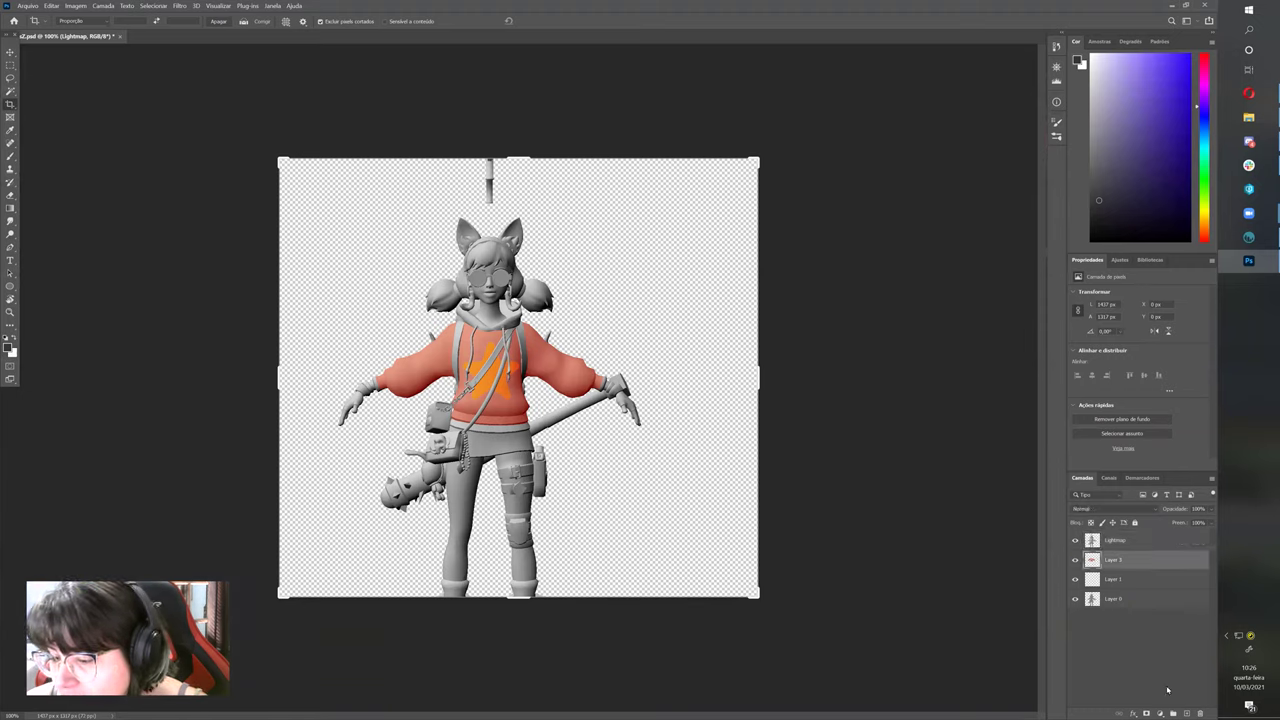
{"action": "left_click", "coordinate": [1186, 713]}
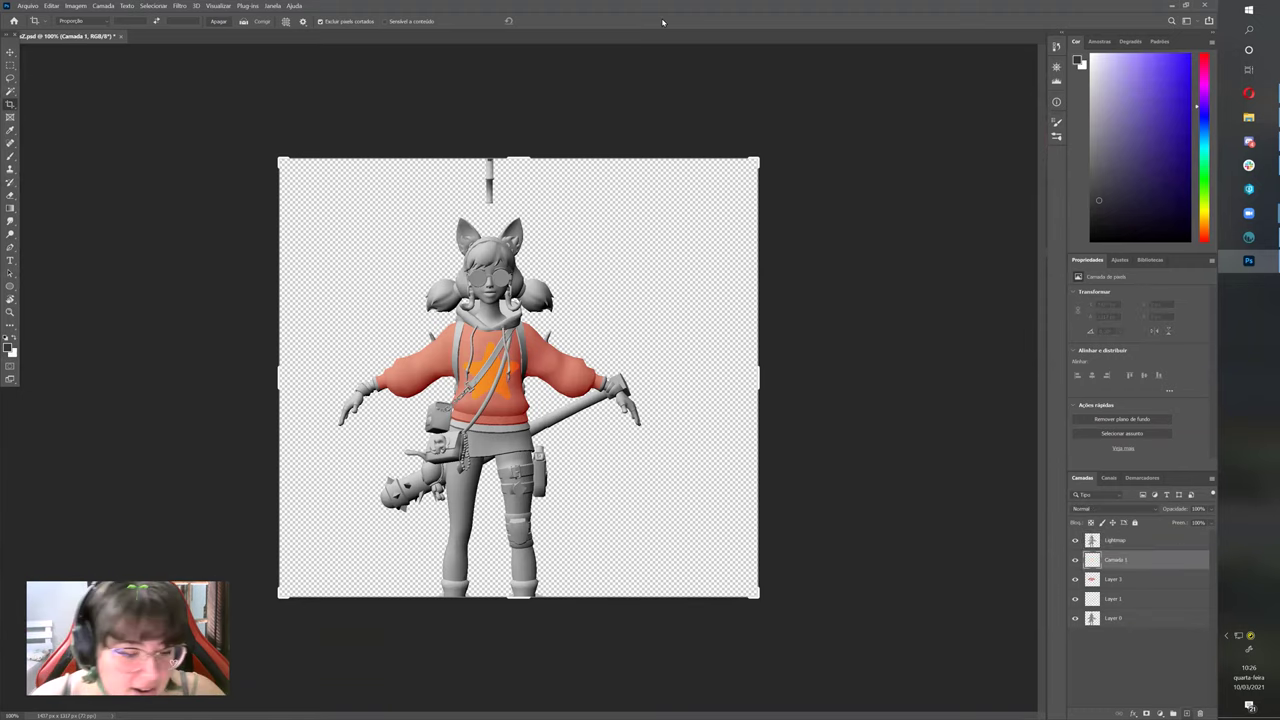
{"action": "mouse_move", "coordinate": [1111, 165]}
{"action": "left_mouse_down"}
{"action": "mouse_move", "coordinate": [1145, 98]}
{"action": "mouse_move", "coordinate": [1137, 132]}
{"action": "left_mouse_up"}
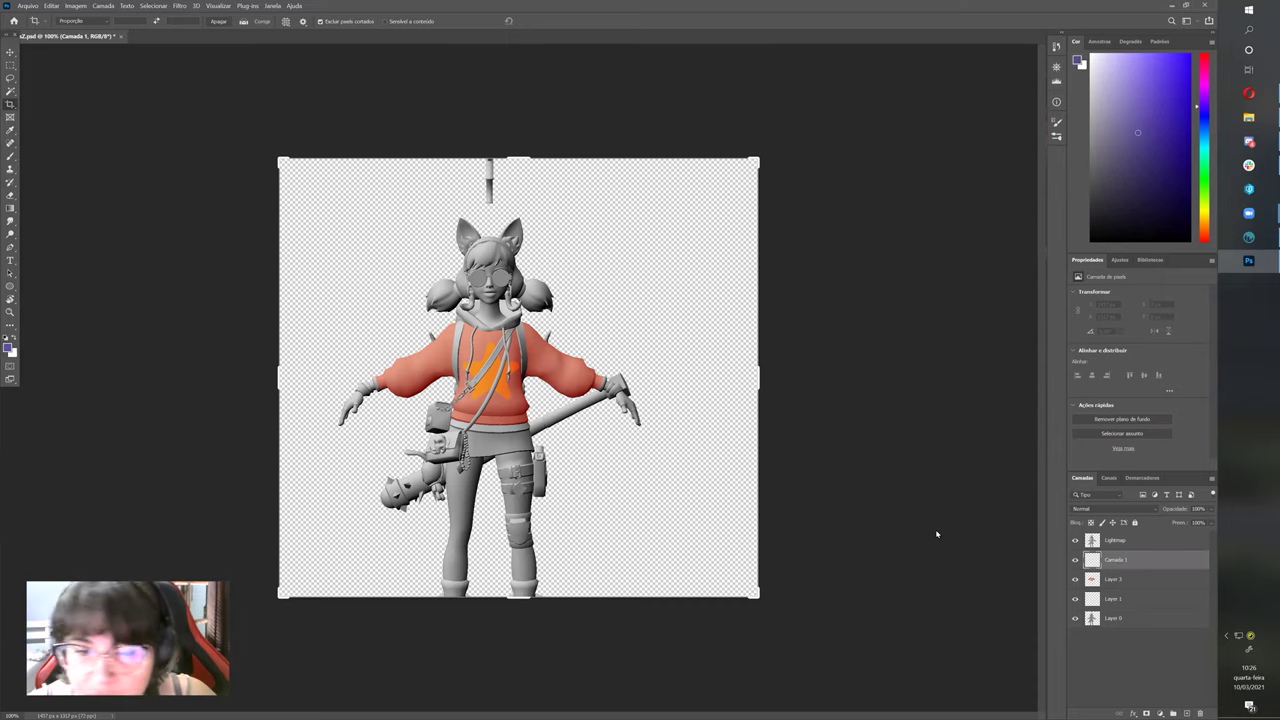
{"action": "key", "text": "b"}
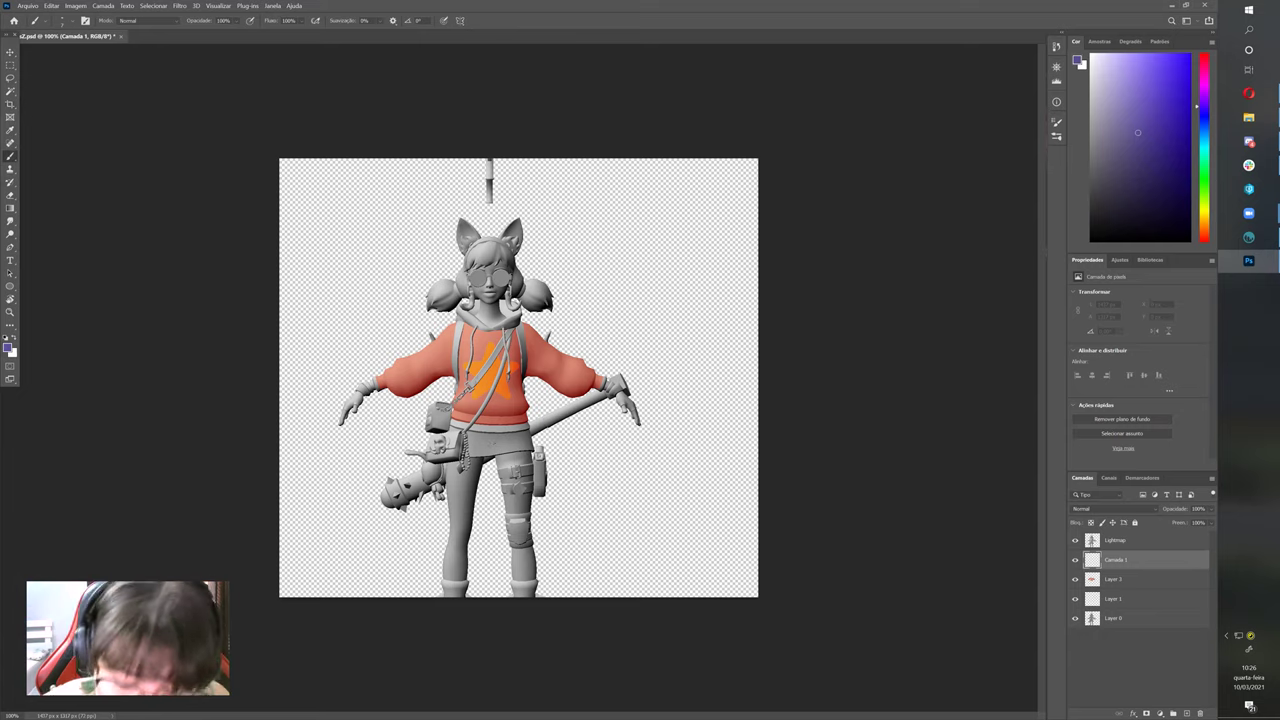
{"action": "left_click_drag", "start_coordinate": [490, 440], "coordinate": [525, 444]}
{"action": "mouse_move", "coordinate": [502, 447]}
{"action": "left_mouse_down"}
{"action": "mouse_move", "coordinate": [473, 446]}
{"action": "mouse_move", "coordinate": [500, 448]}
{"action": "left_mouse_up"}
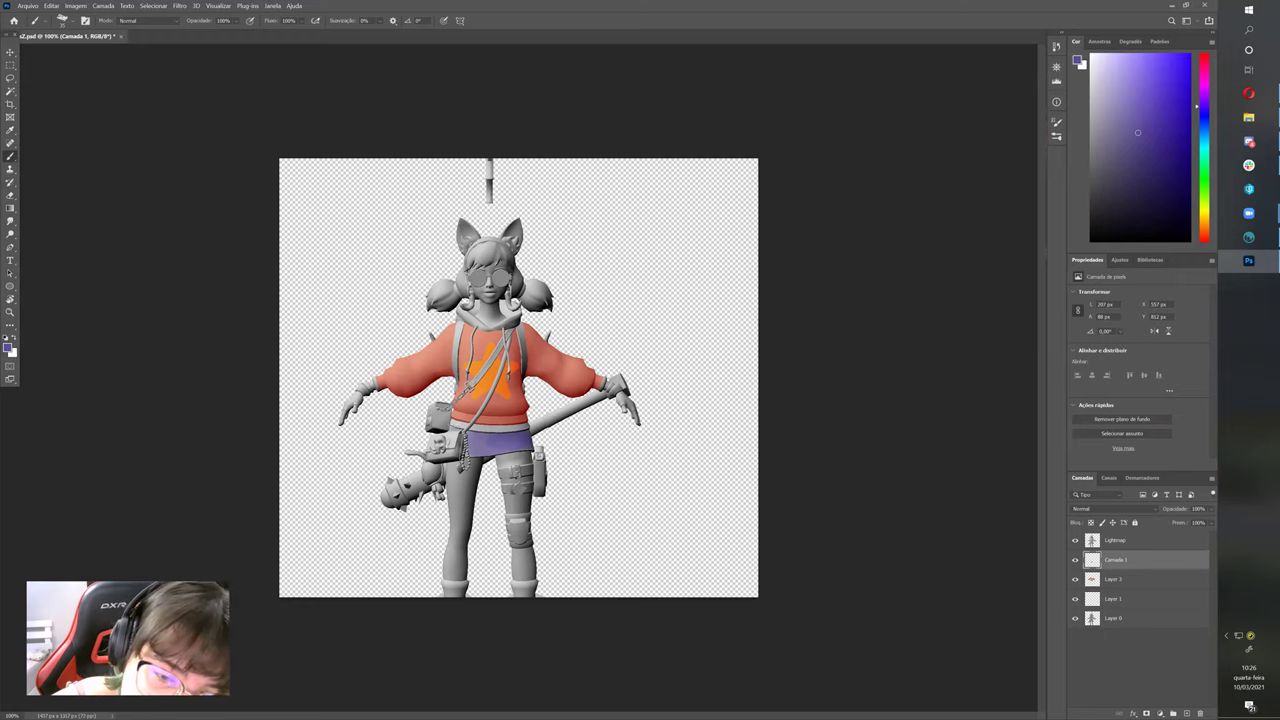
- Choose a medium blue, enlarge the brush, and paint blue strokes over the purple shorts
{"action": "left_click", "coordinate": [1148, 95]}
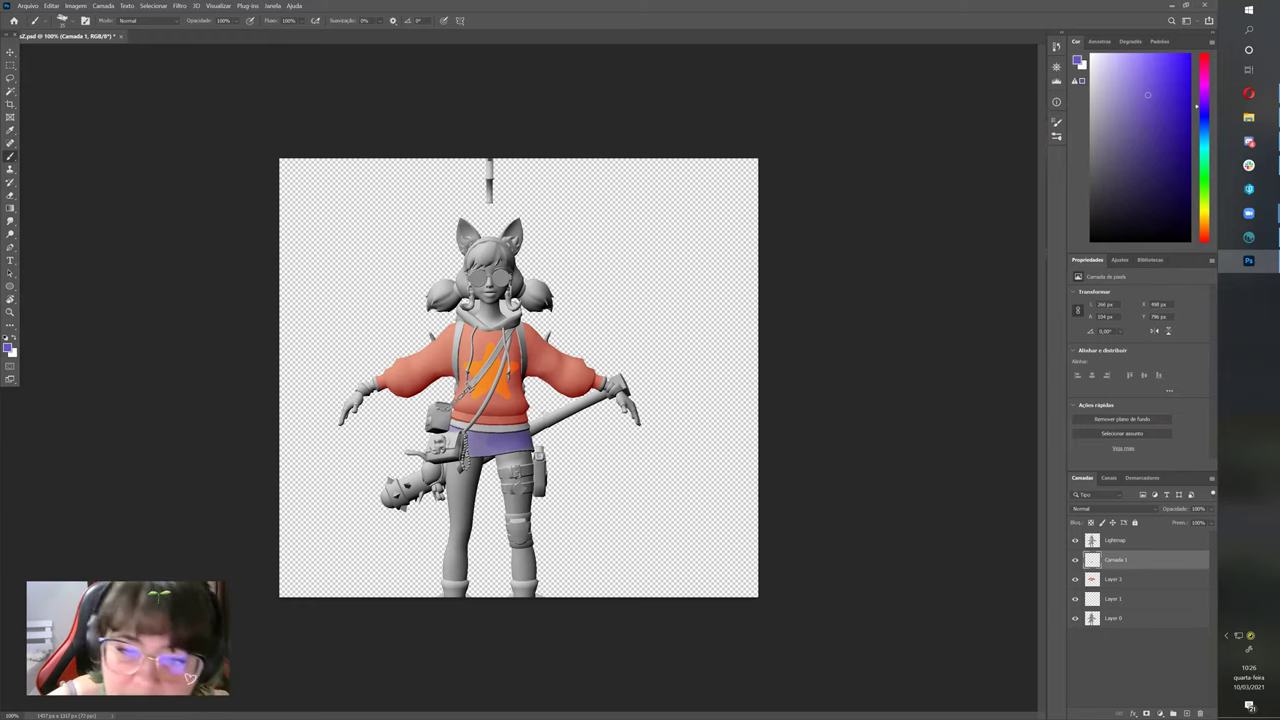
{"action": "left_click", "coordinate": [1206, 128]}
{"action": "left_click", "coordinate": [1155, 90]}
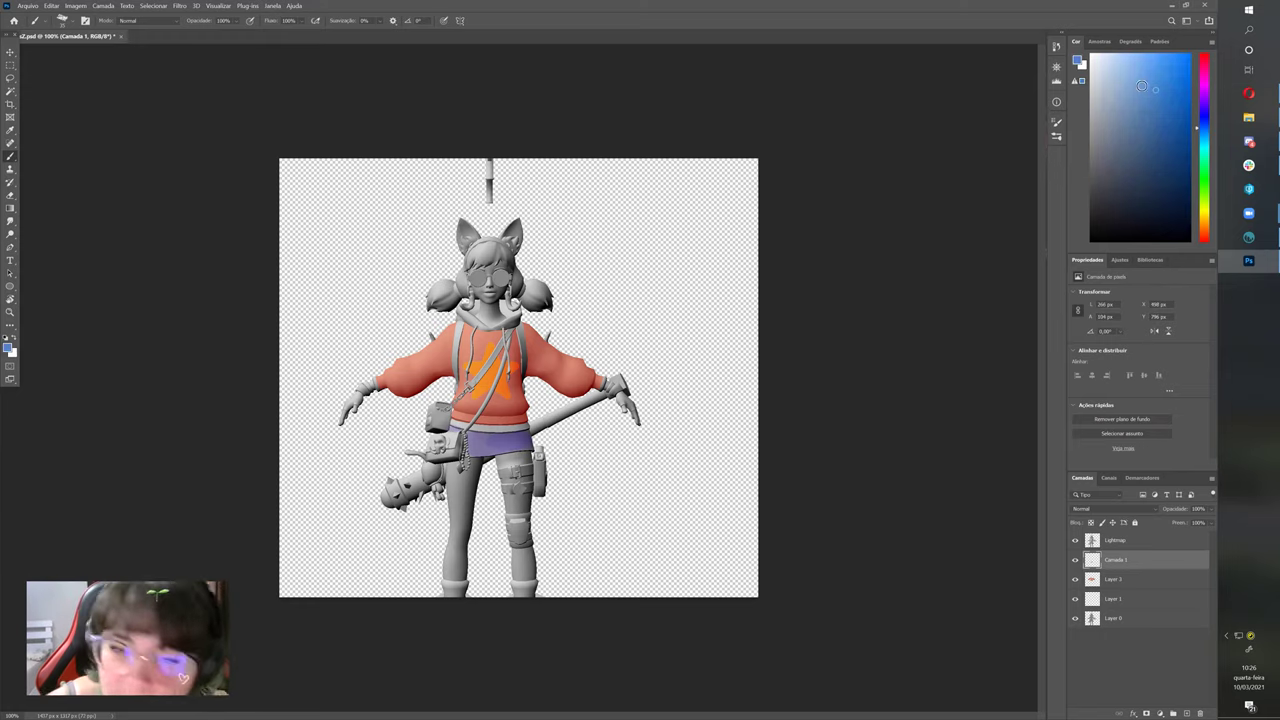
{"action": "key", "text": "bracketright"}
{"action": "key", "text": "bracketright"}
{"action": "key", "text": "bracketright"}
{"action": "key", "text": "bracketright"}
{"action": "left_click_drag", "start_coordinate": [505, 443], "coordinate": [473, 457]}
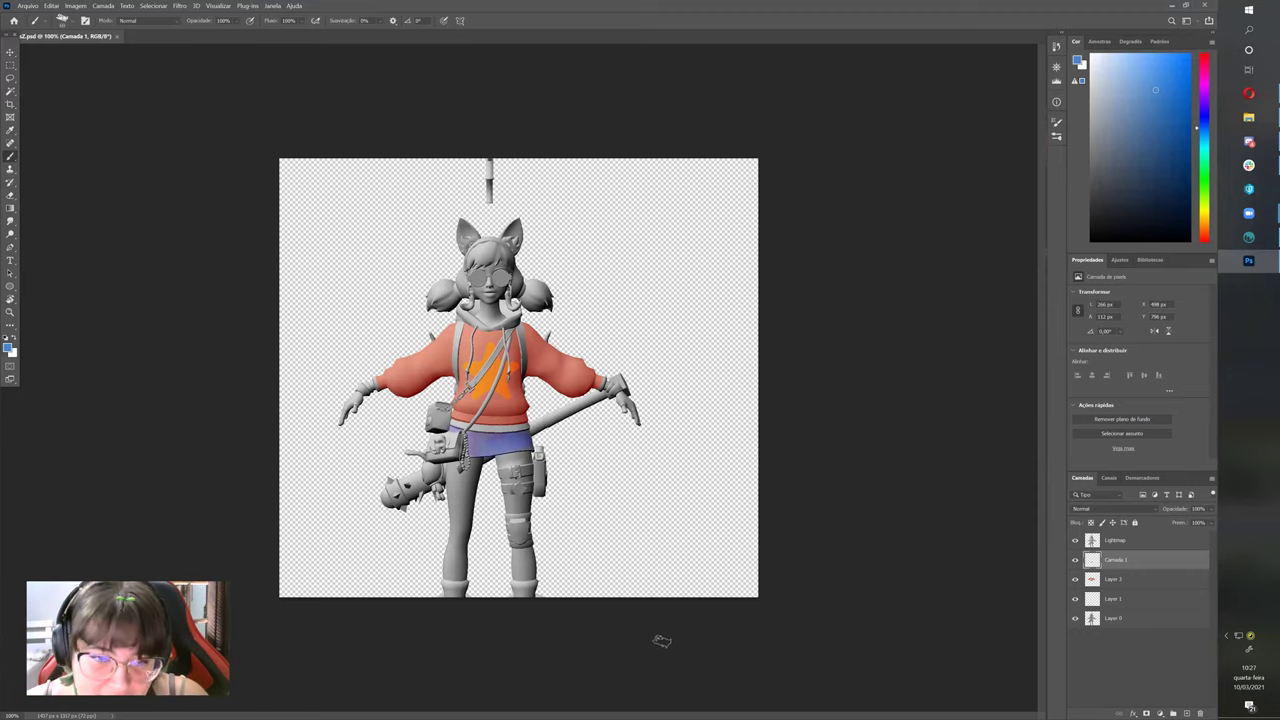
- Switch back to 3D-Coat to load the edited projection onto the model, and frame the character
{"action": "left_click", "coordinate": [1249, 237]}
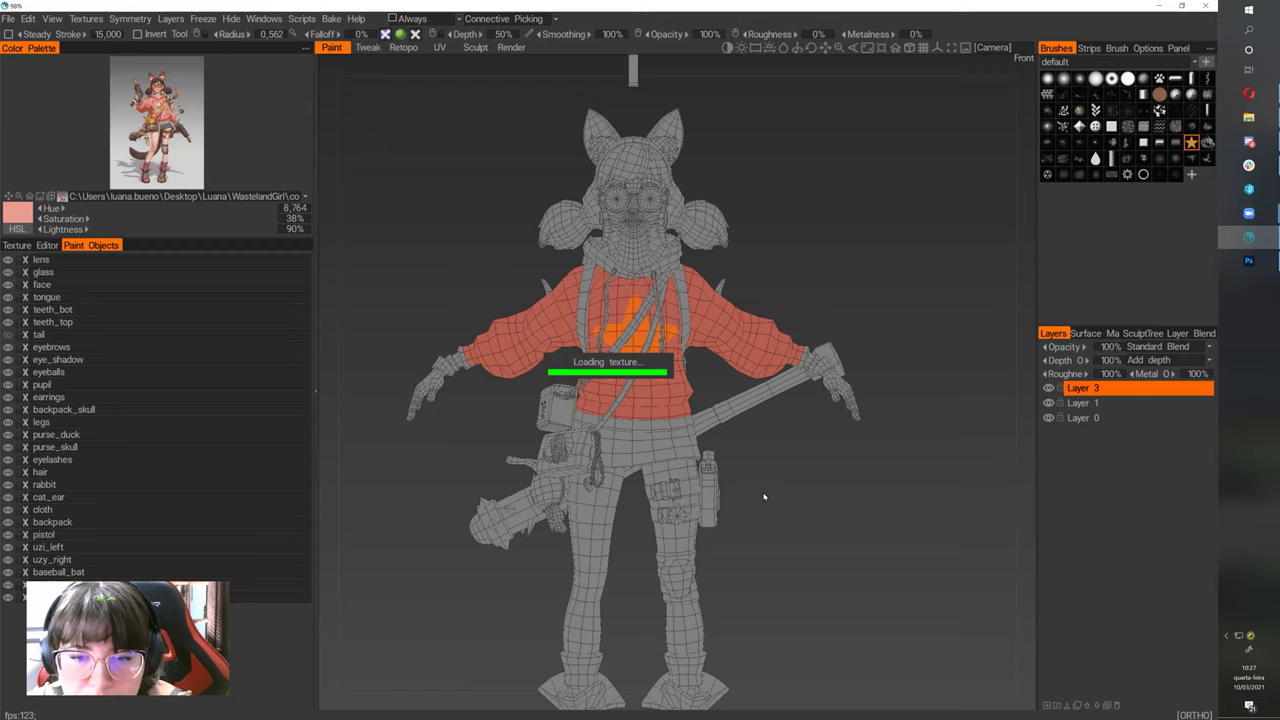
{"action": "left_click_drag", "start_coordinate": [763, 500], "coordinate": [755, 470]}
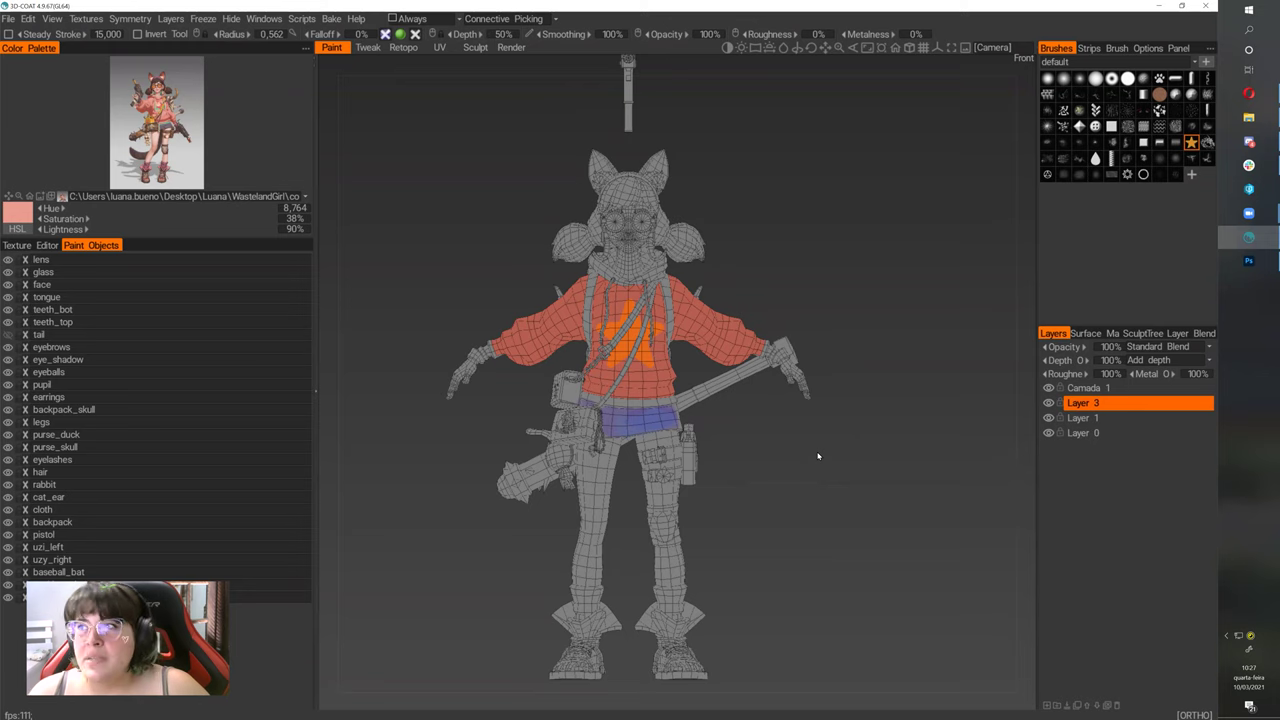
{"action": "middle_click_drag", "start_coordinate": [818, 481], "coordinate": [824, 494]}
{"action": "right_click_drag", "start_coordinate": [824, 494], "coordinate": [827, 560]}
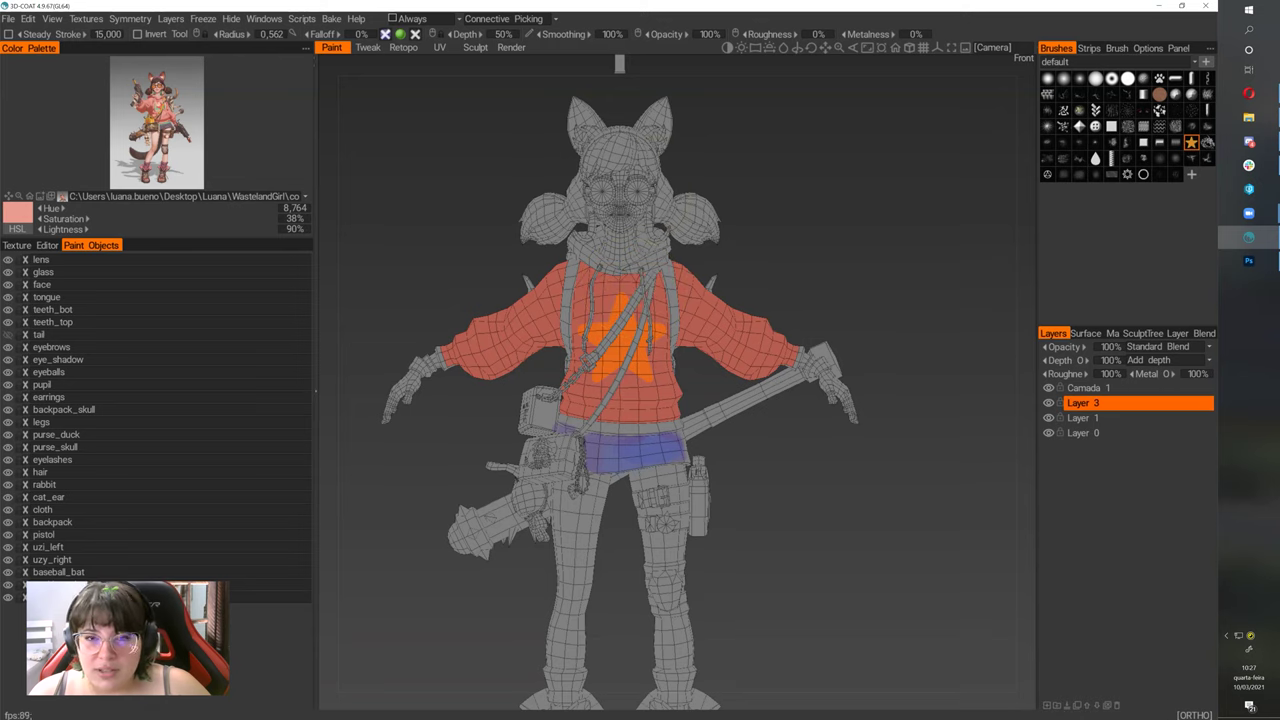
- Review the available model import options, and leave without choosing one
{"action": "left_click", "coordinate": [28, 18]}
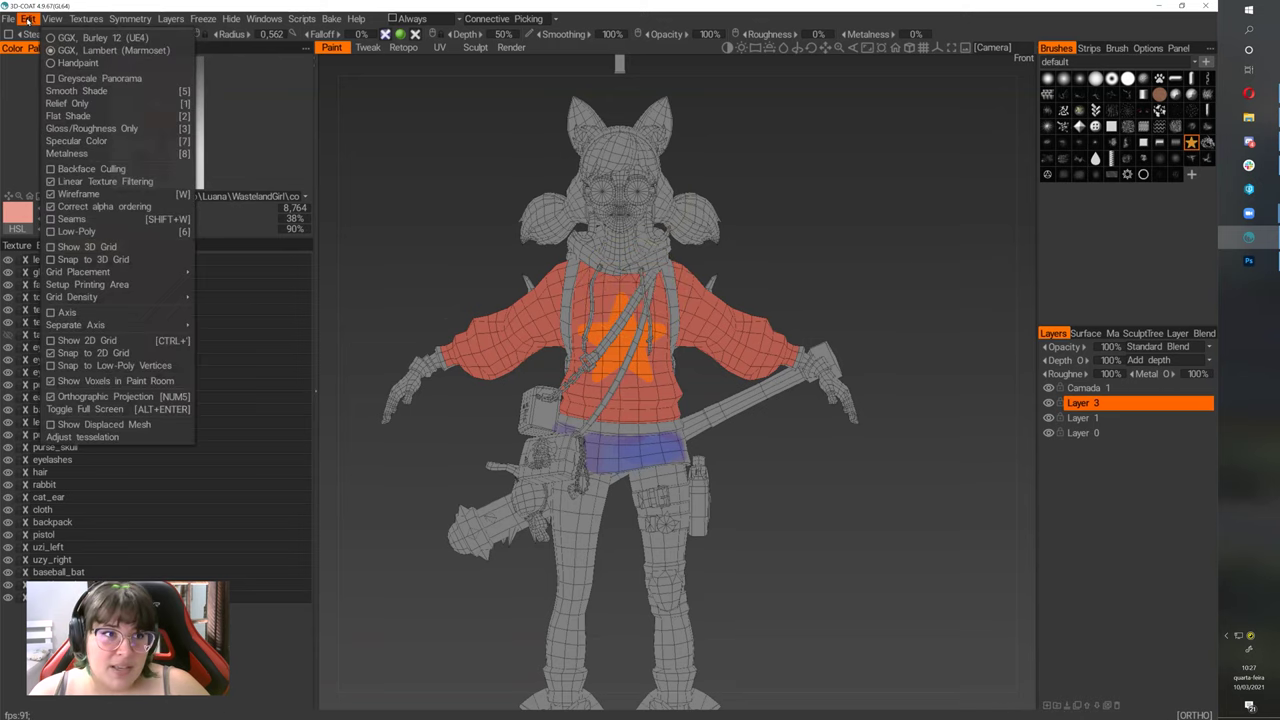
{"action": "mouse_move", "coordinate": [10, 18]}
{"action": "mouse_move", "coordinate": [69, 183]}
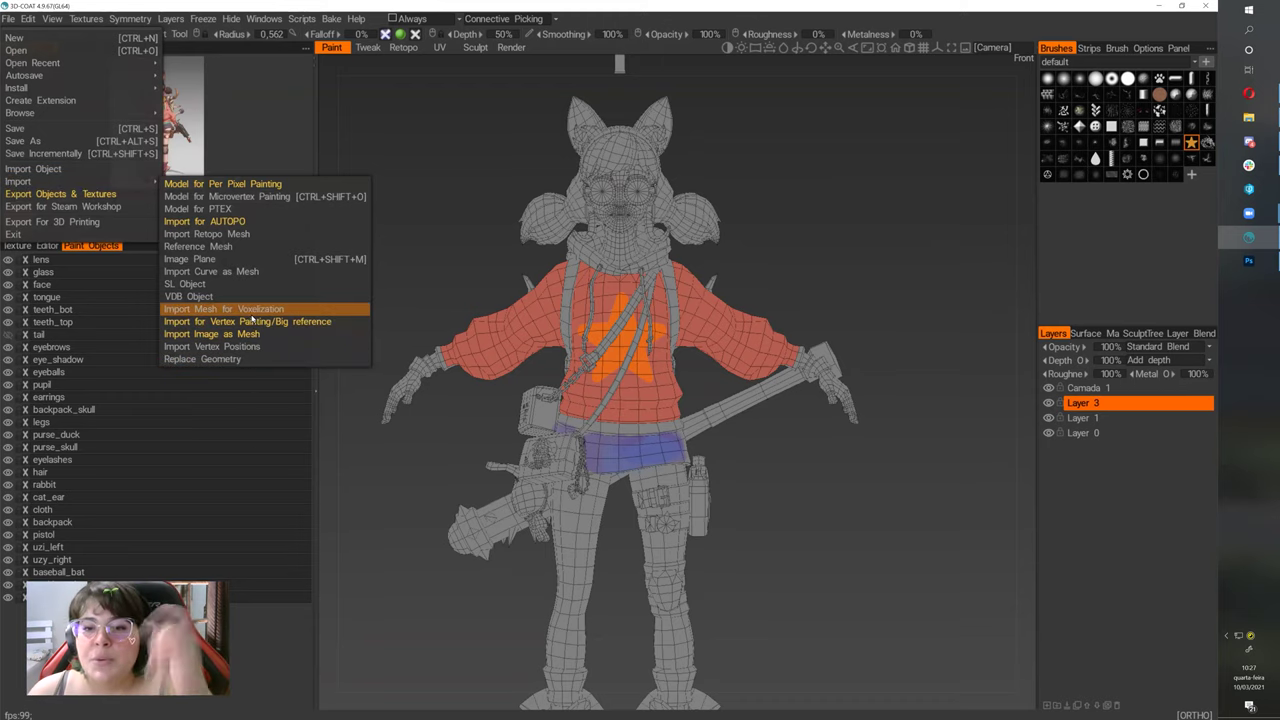
{"action": "left_click", "coordinate": [841, 217]}
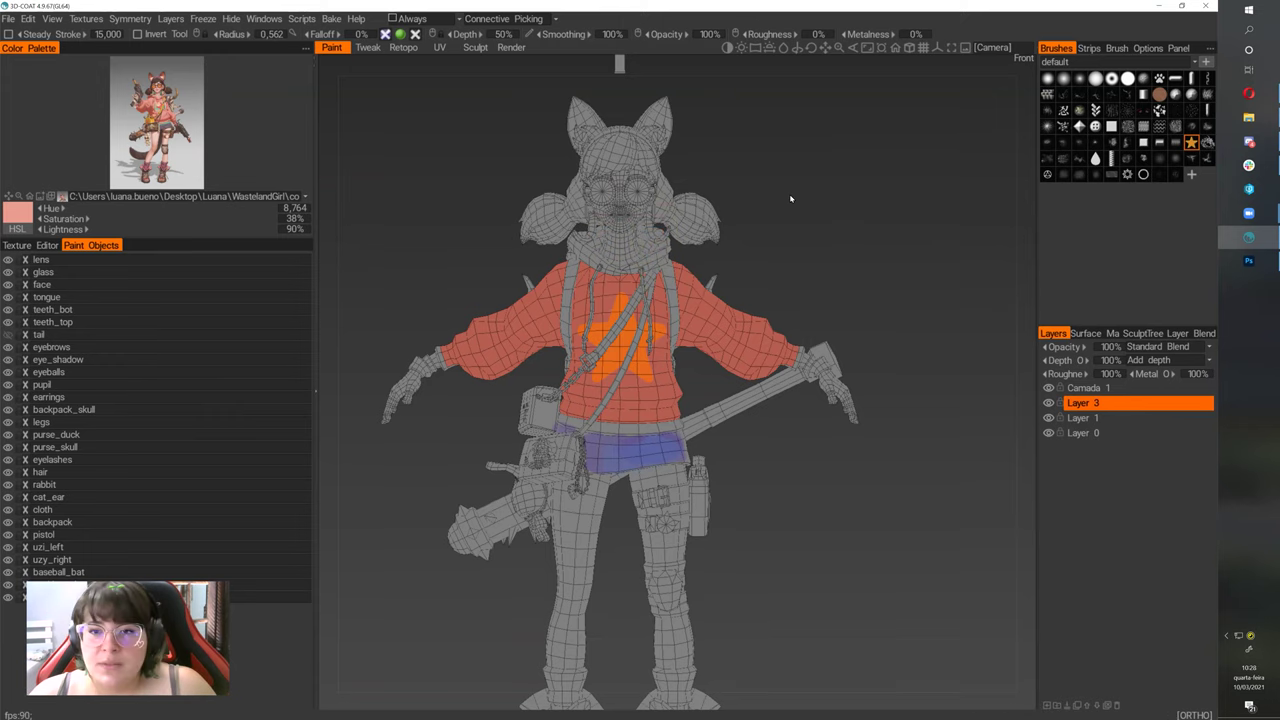
- Choose a soft round brush alpha, try a Draw stroke on the mesh in the Tweak room, and undo it
{"action": "scroll", "coordinate": [790, 198], "scroll_direction": "up", "scroll_amount": 5}
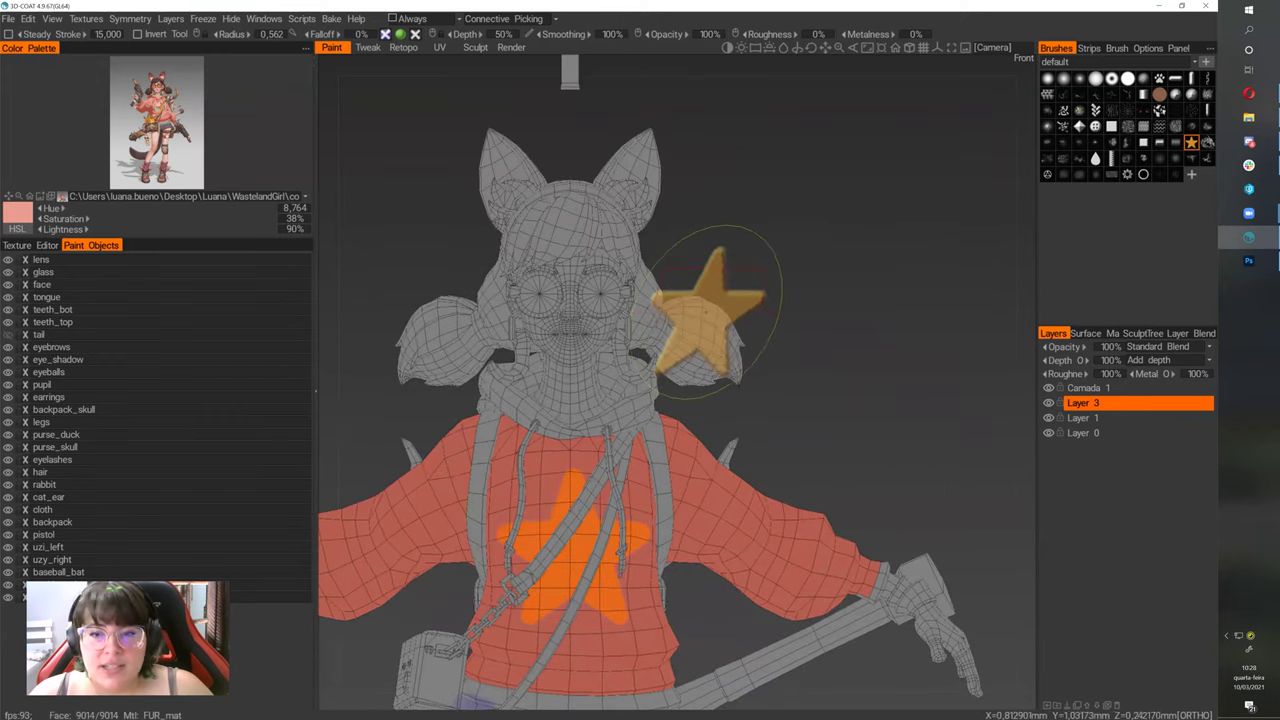
{"action": "left_click", "coordinate": [1078, 82]}
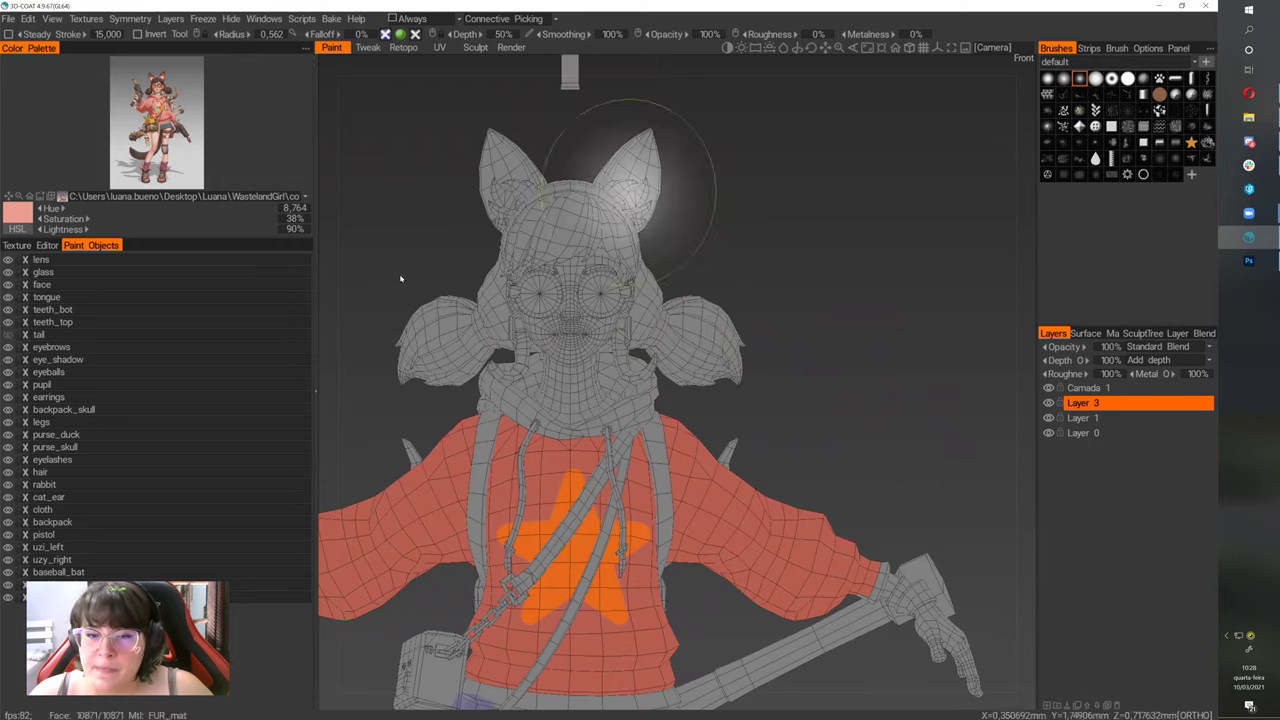
{"action": "left_click", "coordinate": [368, 48]}
{"action": "left_click_drag", "start_coordinate": [397, 190], "coordinate": [399, 173]}
{"action": "key", "text": "ctrl+z"}
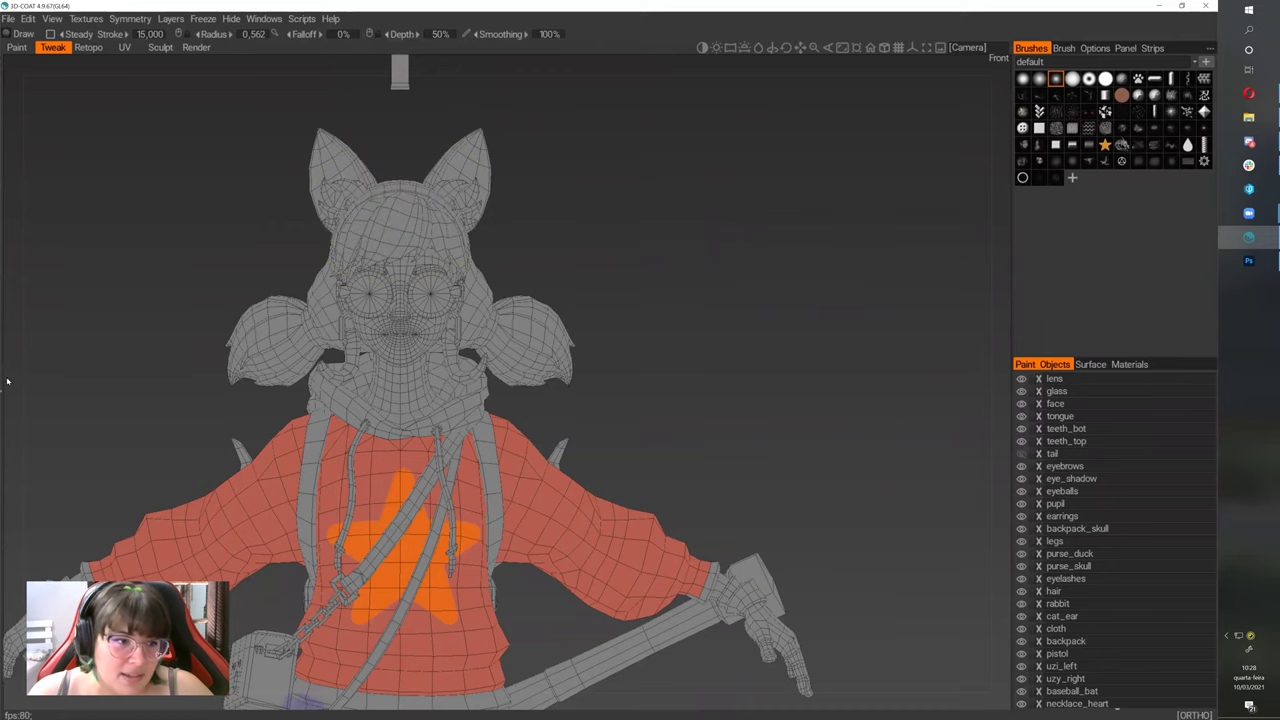
- Reveal the Tweak tools, try reshaping the ear tip with the Move tool at radius 0,107, and undo it
{"action": "left_click", "coordinate": [3, 381]}
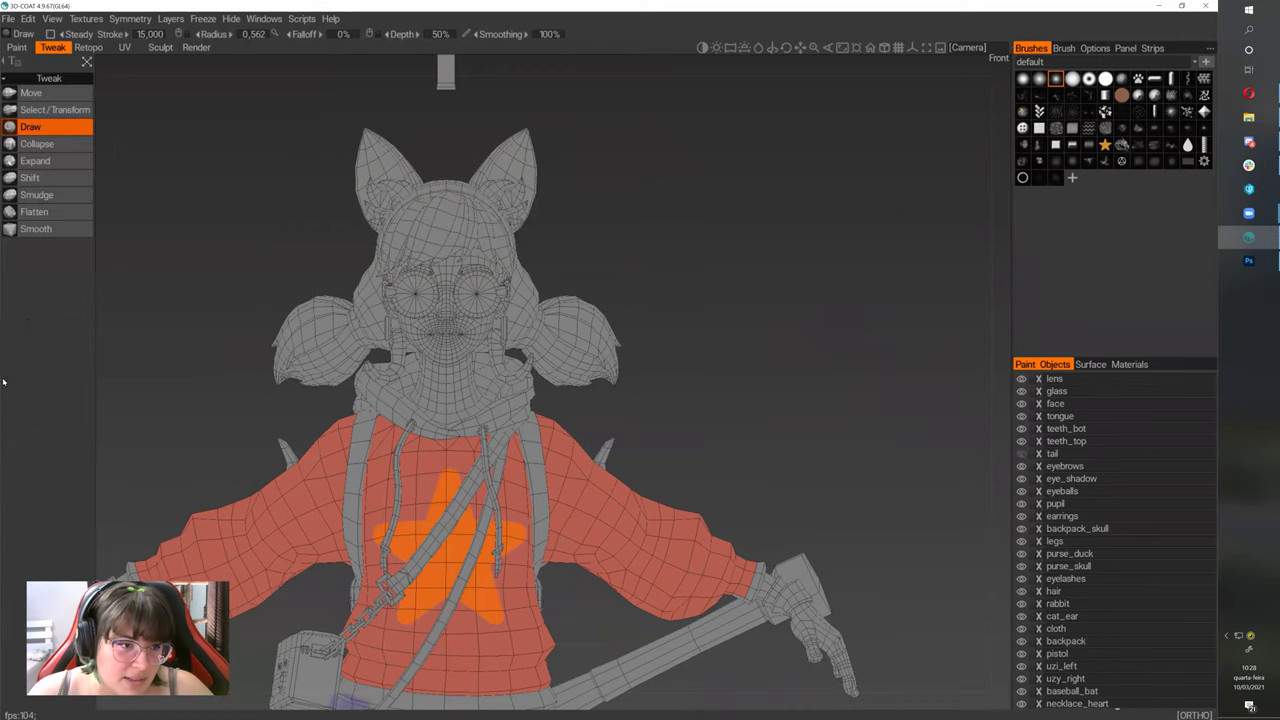
{"action": "left_click", "coordinate": [30, 92]}
{"action": "right_click_drag", "start_coordinate": [527, 140], "coordinate": [437, 144]}
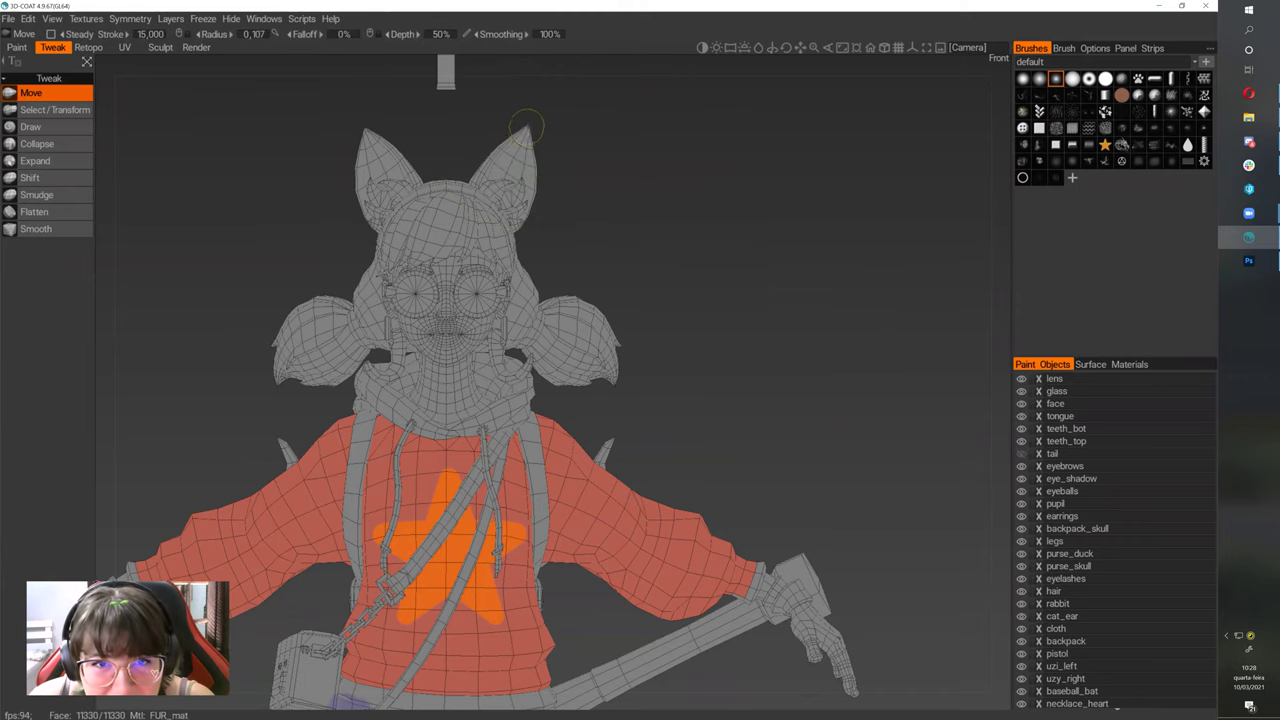
{"action": "mouse_move", "coordinate": [527, 138]}
{"action": "left_mouse_down", "text": "alt"}
{"action": "mouse_move", "coordinate": [528, 119]}
{"action": "mouse_move", "coordinate": [537, 141]}
{"action": "left_mouse_up", "text": "alt"}
{"action": "key", "text": "ctrl+z"}
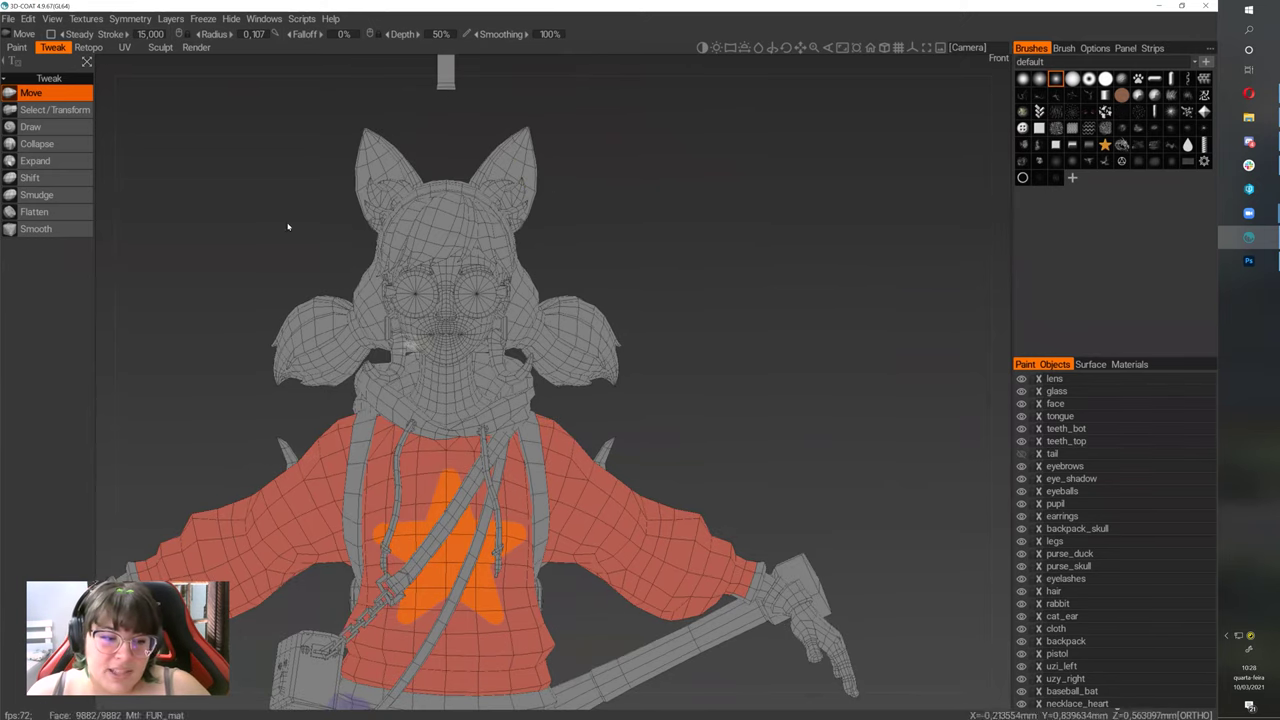
- Examine the painted hoodie, chest star and shorts on the mesh from close up and farther away
{"action": "scroll", "coordinate": [706, 405], "scroll_direction": "down", "scroll_amount": 1}
{"action": "middle_click_drag", "start_coordinate": [706, 405], "coordinate": [820, 360], "text": "alt"}
{"action": "right_click_drag", "start_coordinate": [820, 360], "coordinate": [831, 349], "text": "alt"}
{"action": "middle_click_drag", "start_coordinate": [831, 349], "coordinate": [730, 255], "text": "alt"}
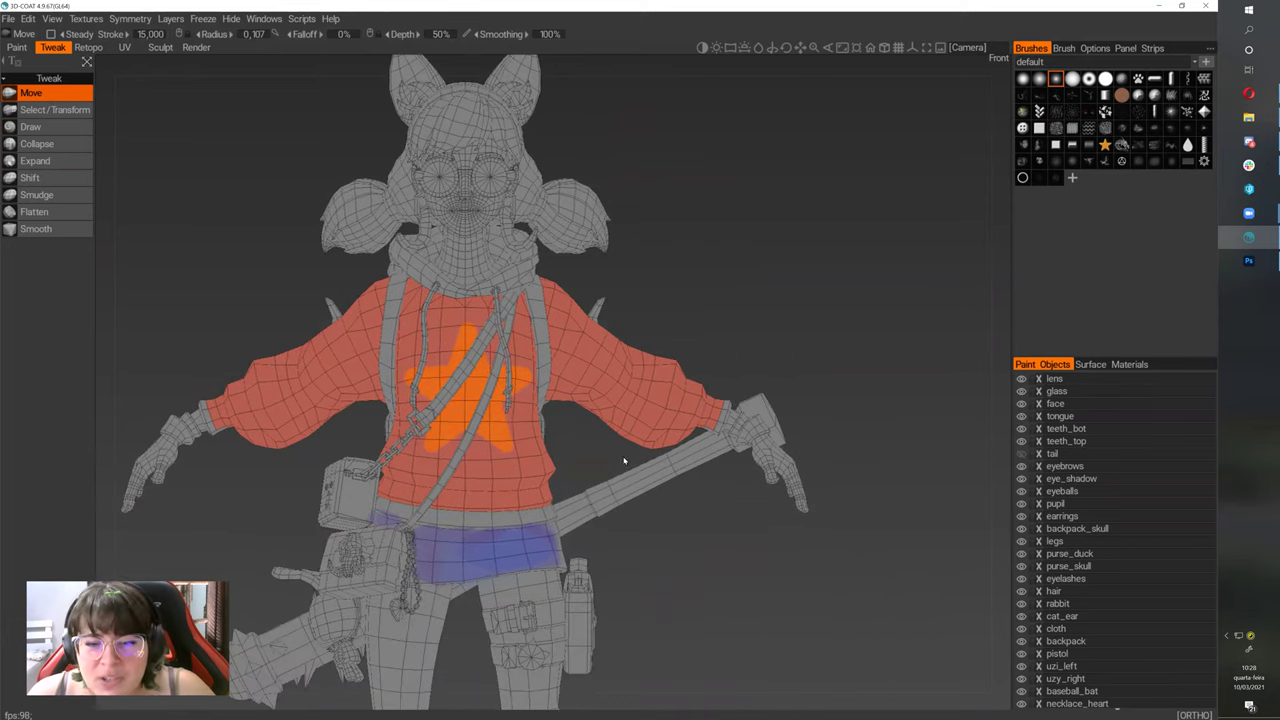
{"action": "middle_click_drag", "start_coordinate": [730, 615], "coordinate": [757, 563], "text": "alt"}
{"action": "left_click_drag", "start_coordinate": [716, 222], "coordinate": [757, 231], "text": "alt"}
{"action": "right_click_drag", "start_coordinate": [757, 231], "coordinate": [834, 212], "text": "alt"}
{"action": "left_click_drag", "start_coordinate": [825, 233], "coordinate": [771, 214]}
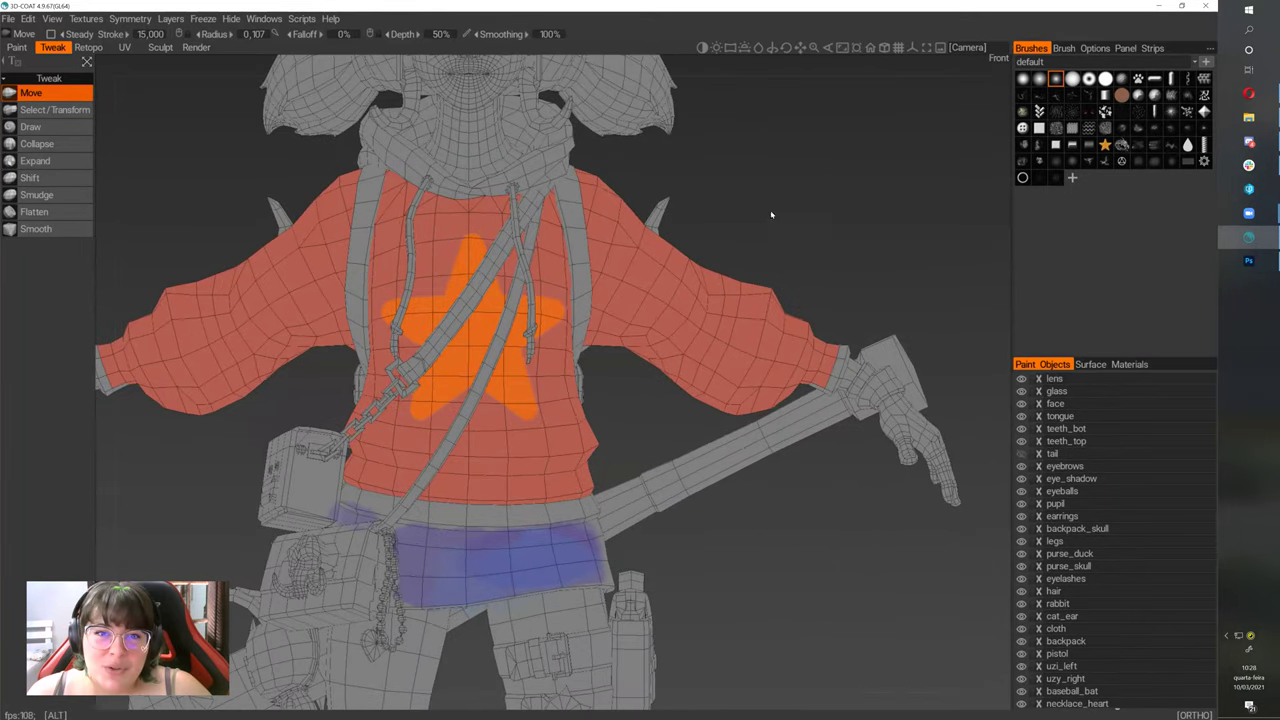
{"action": "middle_click_drag", "start_coordinate": [771, 214], "coordinate": [791, 271]}
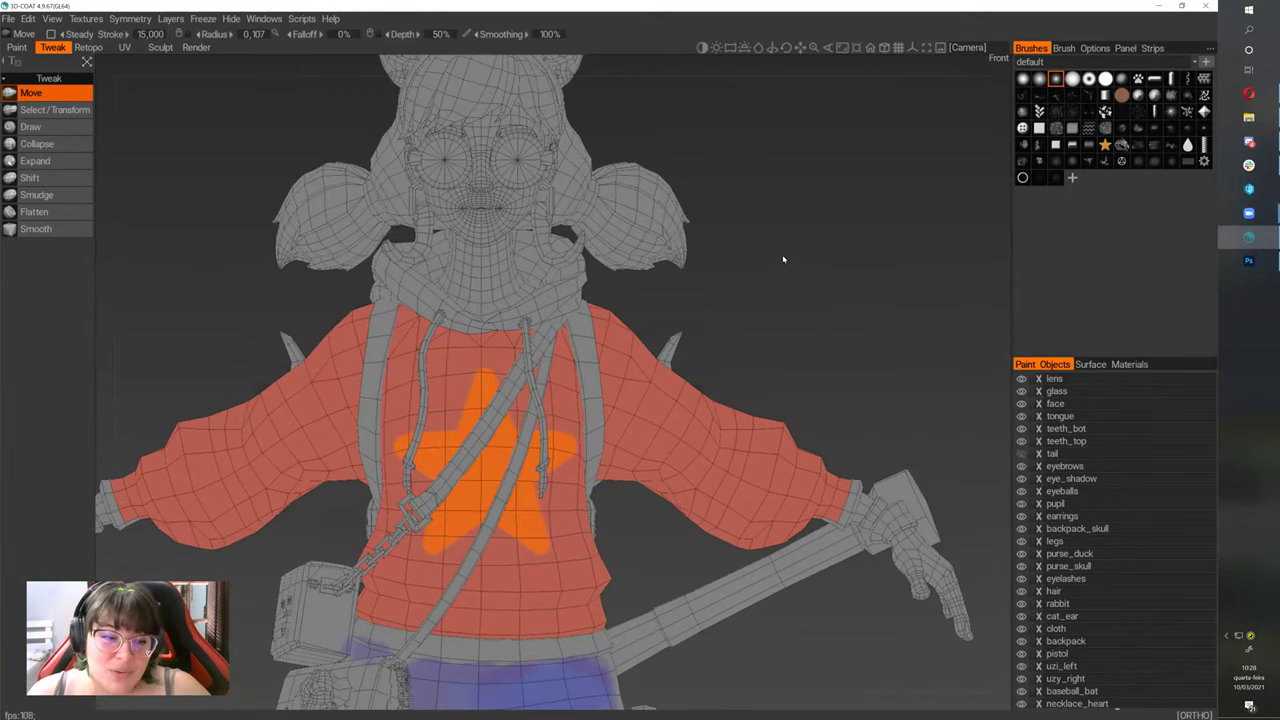
{"action": "mouse_move", "coordinate": [782, 269]}
{"action": "left_mouse_down"}
{"action": "mouse_move", "coordinate": [674, 266]}
{"action": "mouse_move", "coordinate": [709, 266]}
{"action": "mouse_move", "coordinate": [731, 299]}
{"action": "mouse_move", "coordinate": [771, 277]}
{"action": "left_mouse_up"}
{"action": "scroll", "coordinate": [771, 225], "scroll_direction": "up", "scroll_amount": 5}
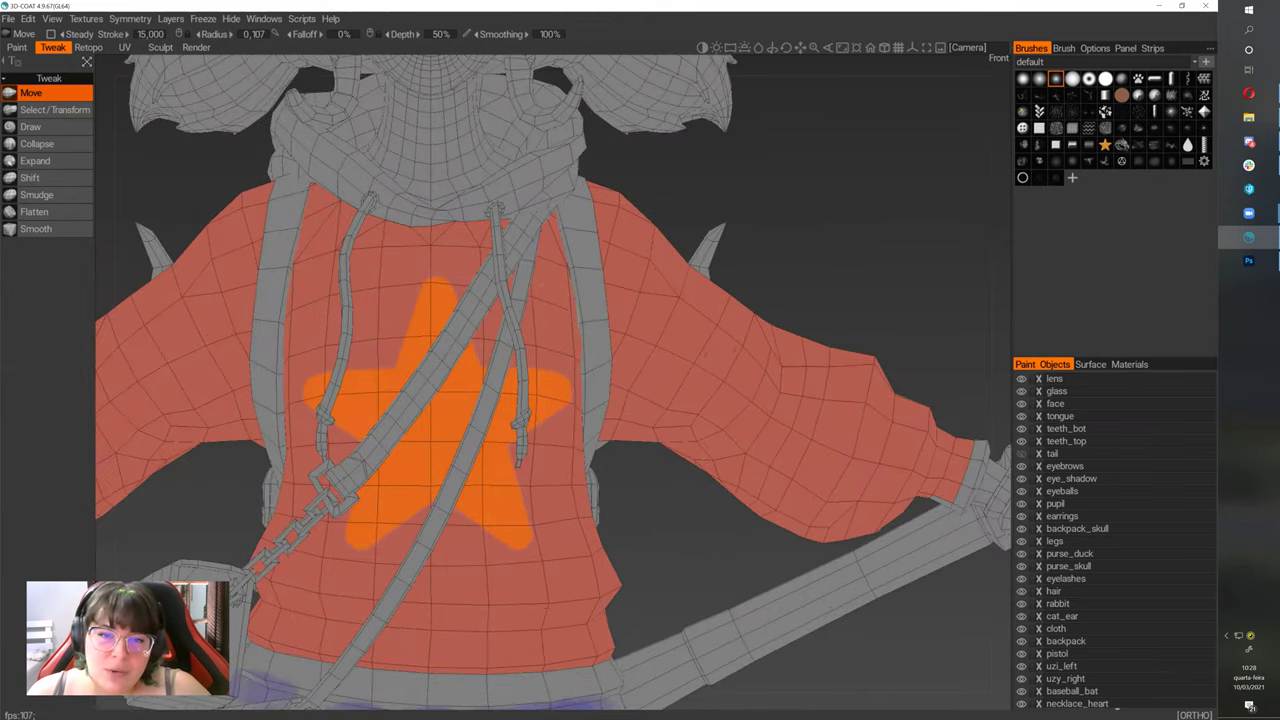
{"action": "left_click_drag", "start_coordinate": [622, 515], "coordinate": [648, 445]}
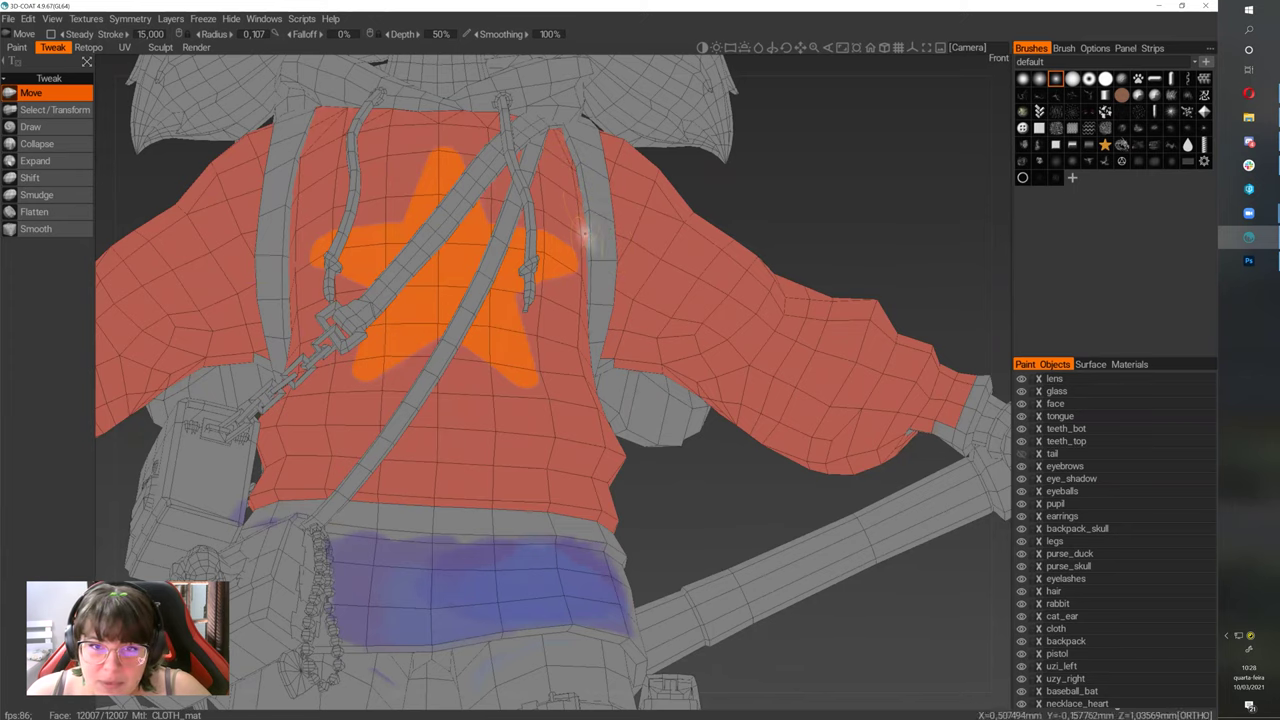
{"action": "scroll", "coordinate": [749, 160], "scroll_direction": "down", "scroll_amount": 6}
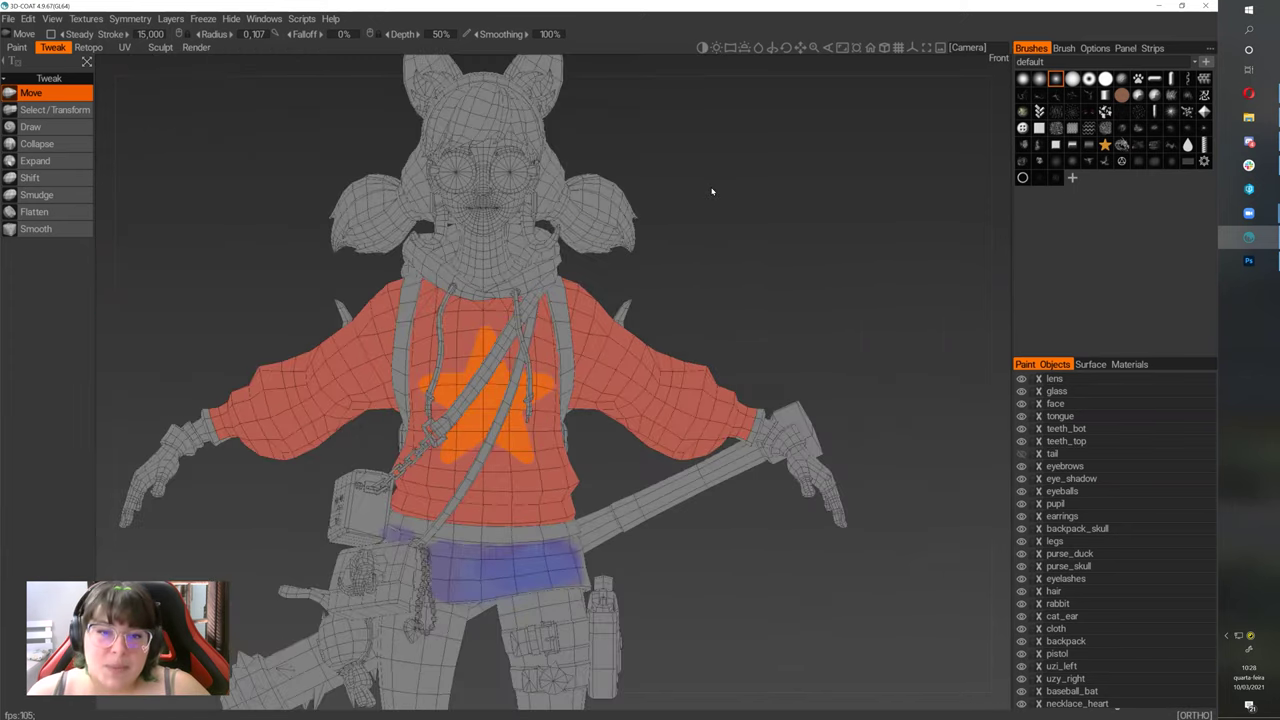
{"action": "middle_click_drag", "start_coordinate": [686, 285], "coordinate": [718, 307], "text": "alt"}
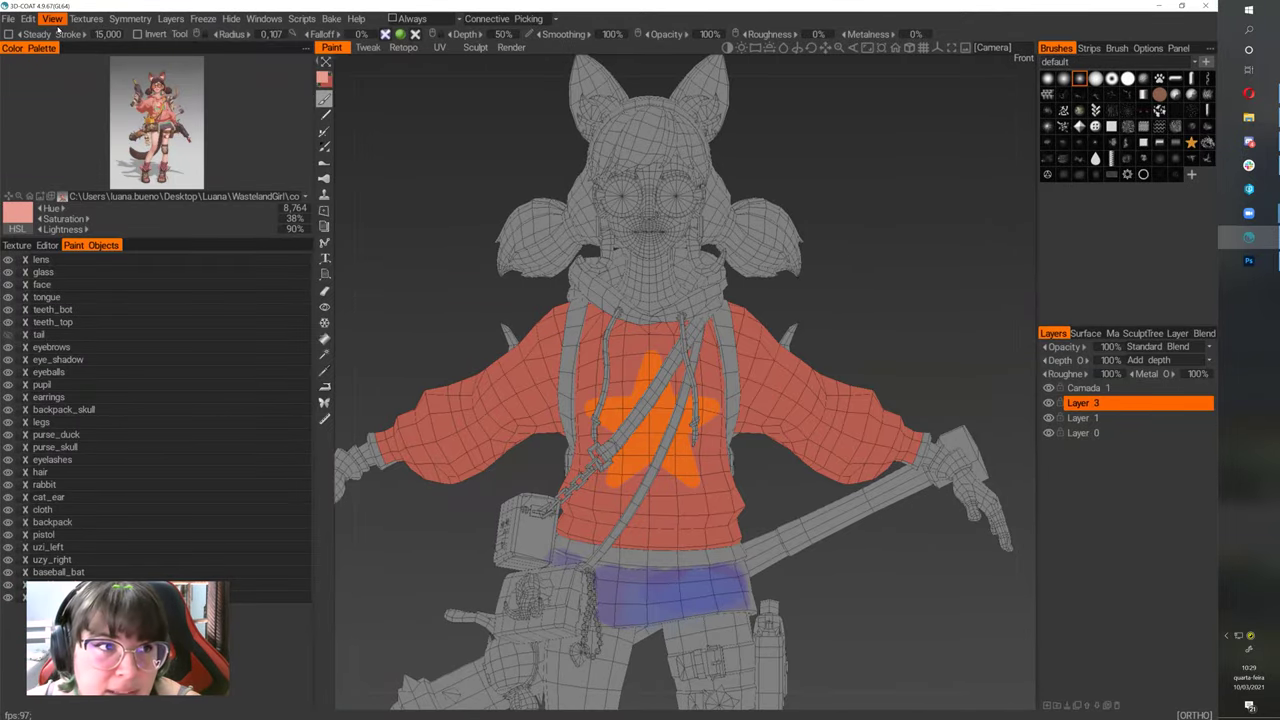
{"action": "left_click", "coordinate": [8, 18]}
{"action": "mouse_move", "coordinate": [85, 184]}
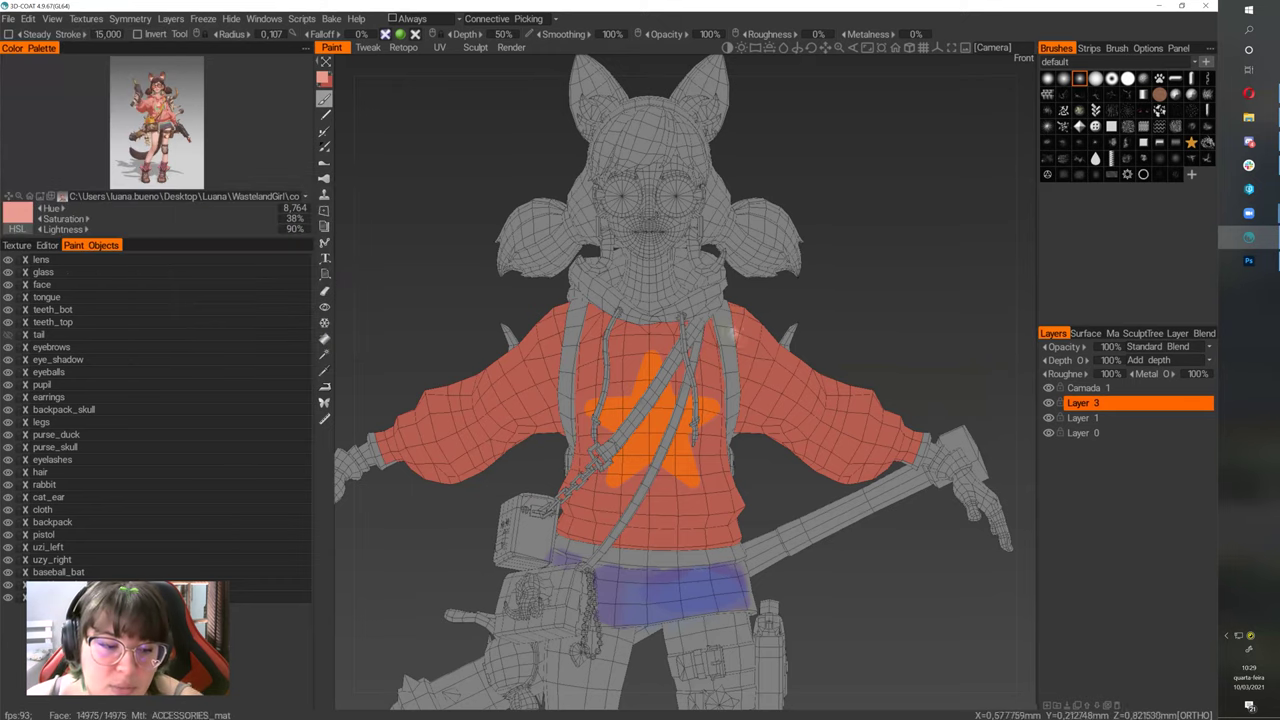
{"action": "mouse_move", "coordinate": [848, 311]}
{"action": "left_mouse_down"}
{"action": "mouse_move", "coordinate": [783, 317]}
{"action": "mouse_move", "coordinate": [837, 307]}
{"action": "left_mouse_up"}
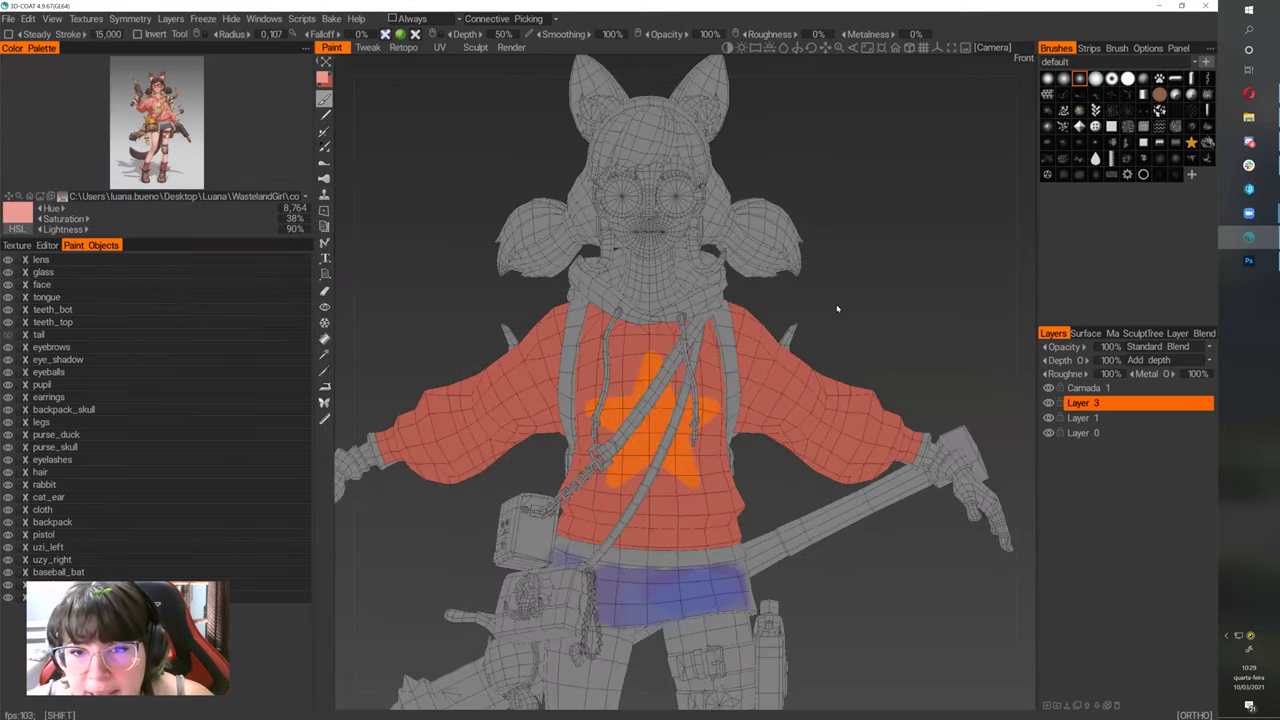
{"action": "scroll", "coordinate": [823, 303], "scroll_direction": "down", "scroll_amount": 3}
{"action": "middle_click_drag", "start_coordinate": [823, 303], "coordinate": [842, 341]}
{"action": "scroll", "coordinate": [843, 341], "scroll_direction": "up", "scroll_amount": 2}
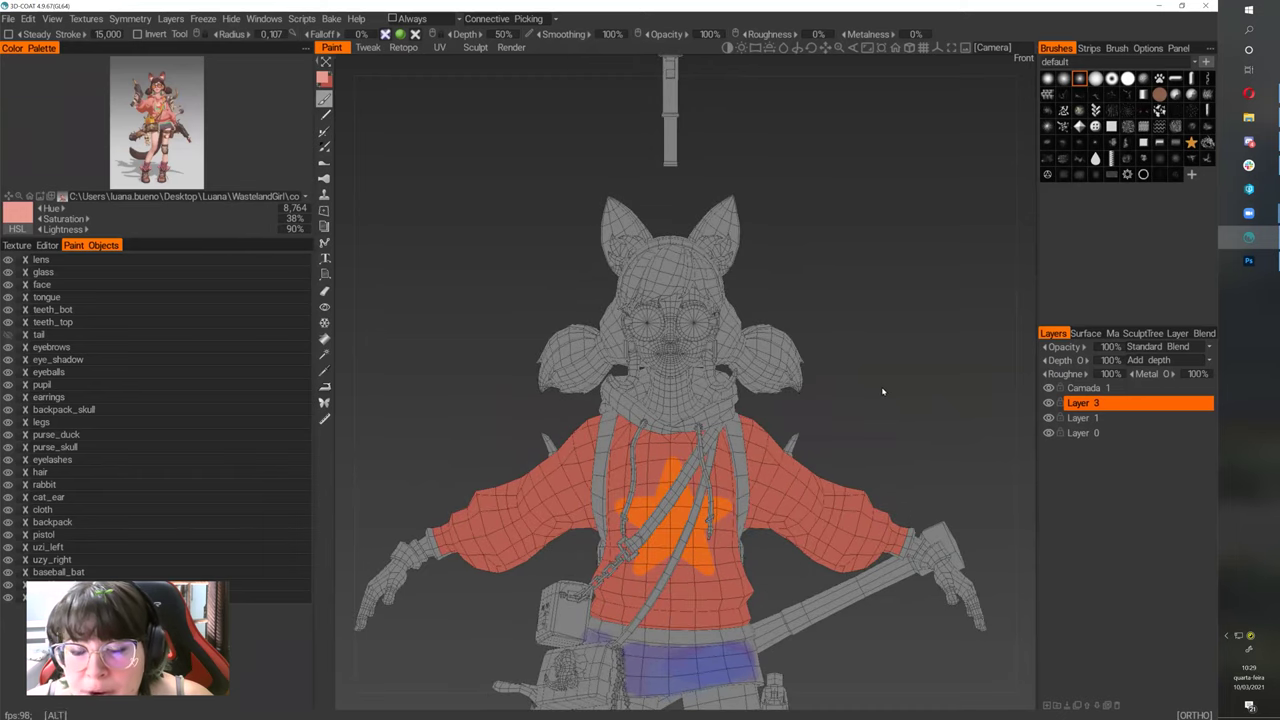
- Add a new paint layer above Layer 3, and enlarge the reference image to show the character's torso and accessories
{"action": "right_click_drag", "start_coordinate": [882, 391], "coordinate": [930, 403], "text": "alt"}
{"action": "left_click", "coordinate": [1047, 705]}
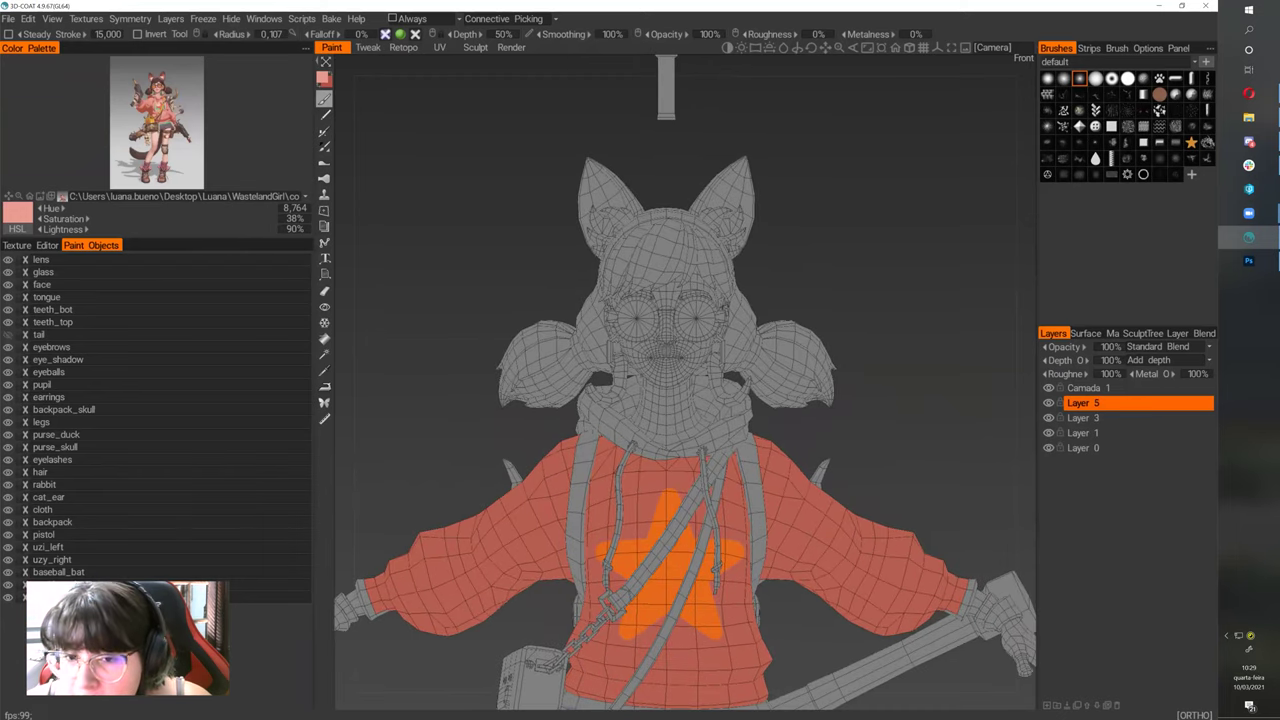
{"action": "right_click_drag", "start_coordinate": [157, 88], "coordinate": [175, 123], "text": "alt"}
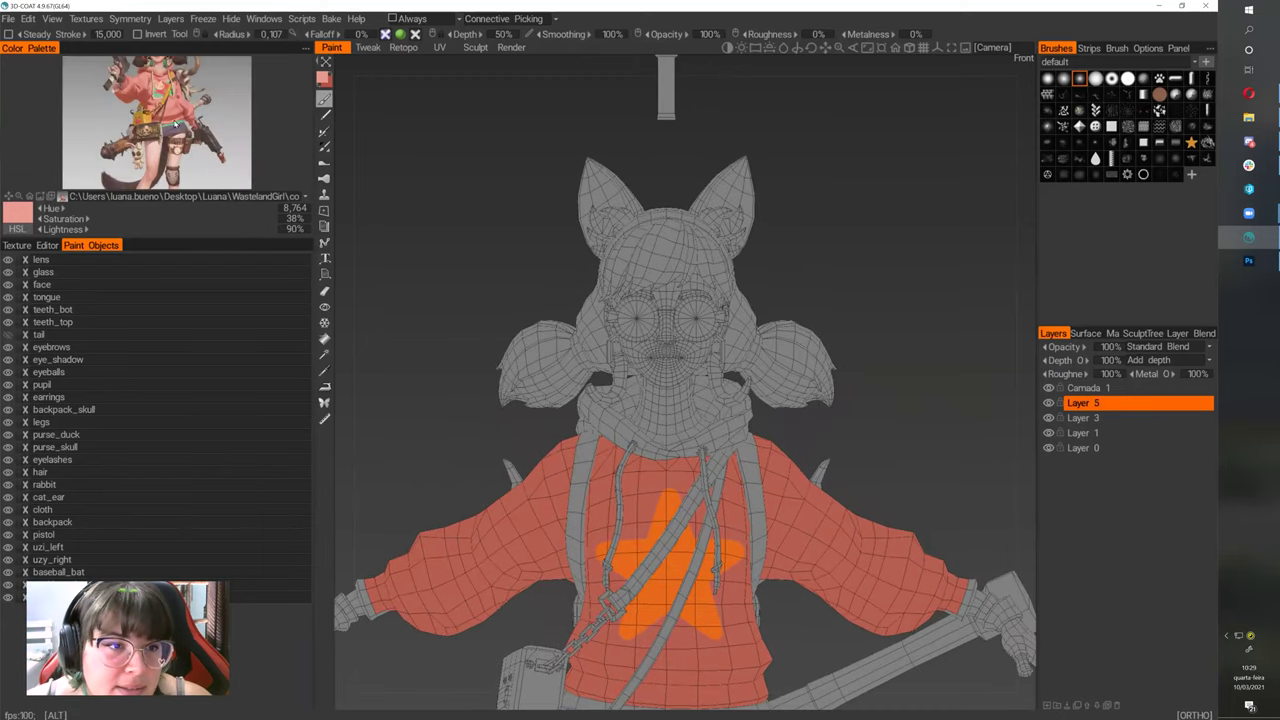
{"action": "left_click_drag", "start_coordinate": [174, 240], "coordinate": [190, 394]}
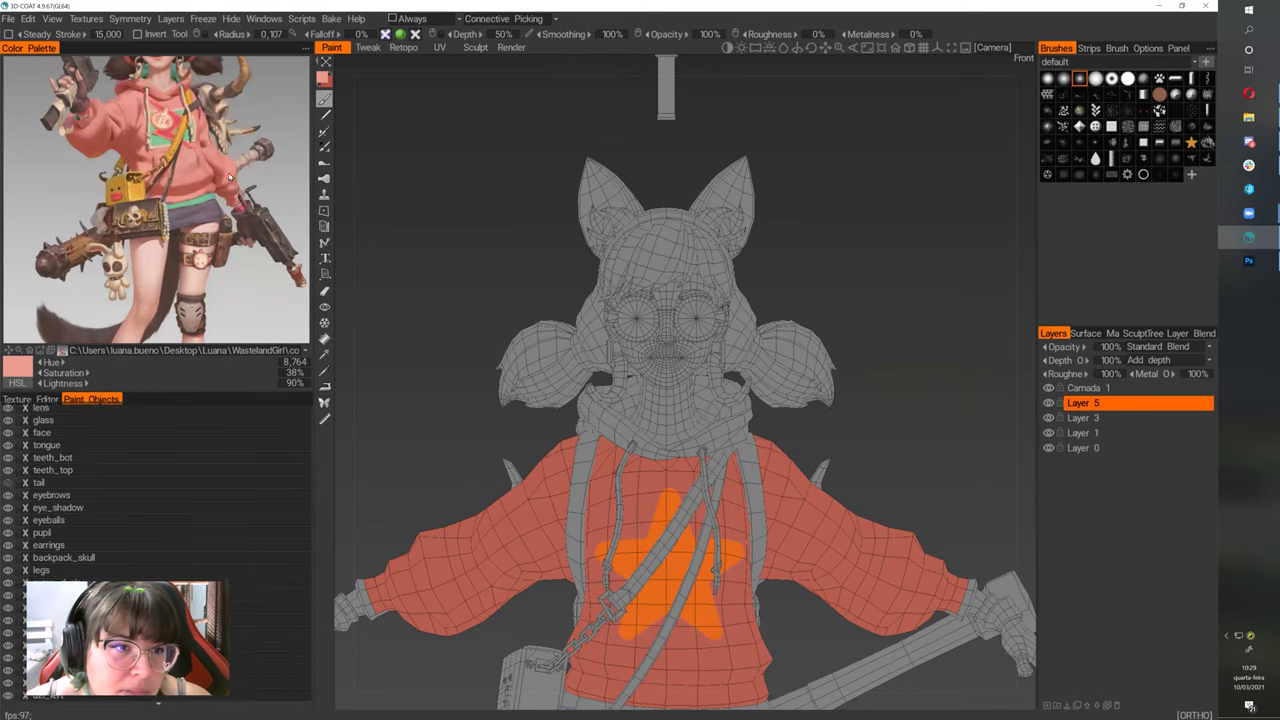
{"action": "right_click_drag", "start_coordinate": [212, 221], "coordinate": [195, 181], "text": "alt"}
{"action": "right_click_drag", "start_coordinate": [171, 105], "coordinate": [200, 101], "text": "alt"}
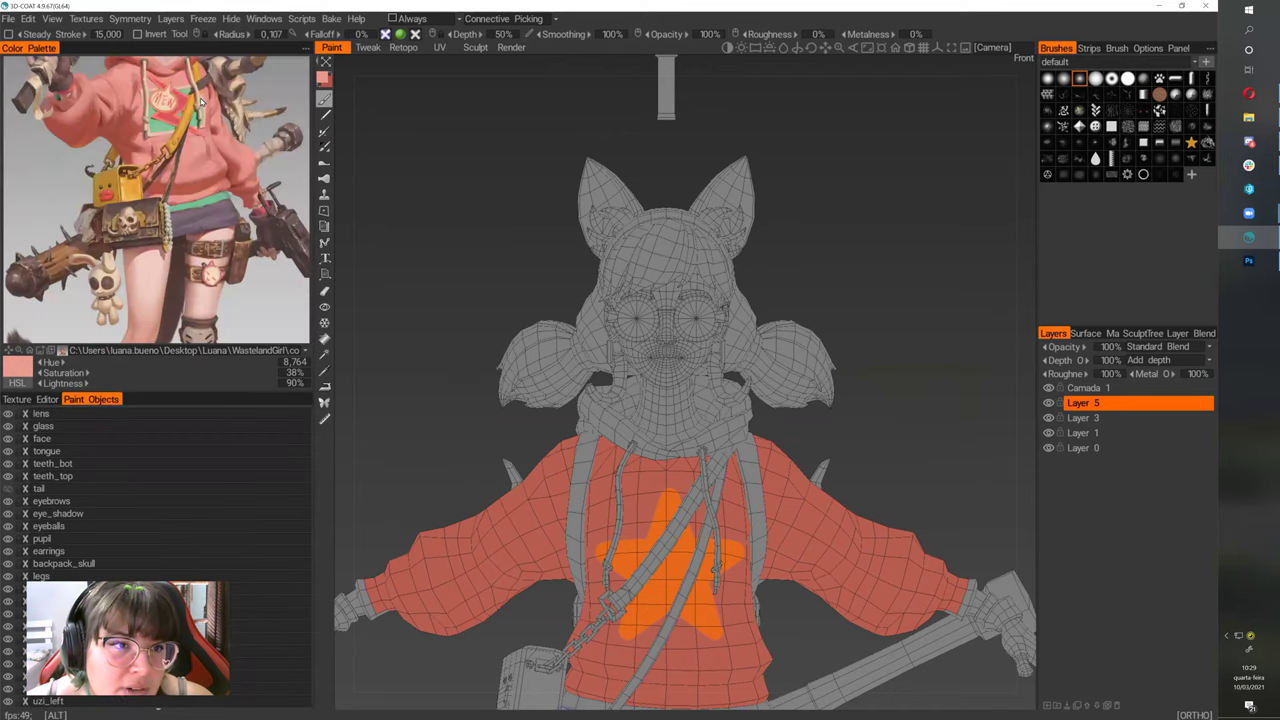
- Sample the orange of the glasses from the reference image and fill both lenses with it on Layer 5
{"action": "left_click", "coordinate": [287, 119]}
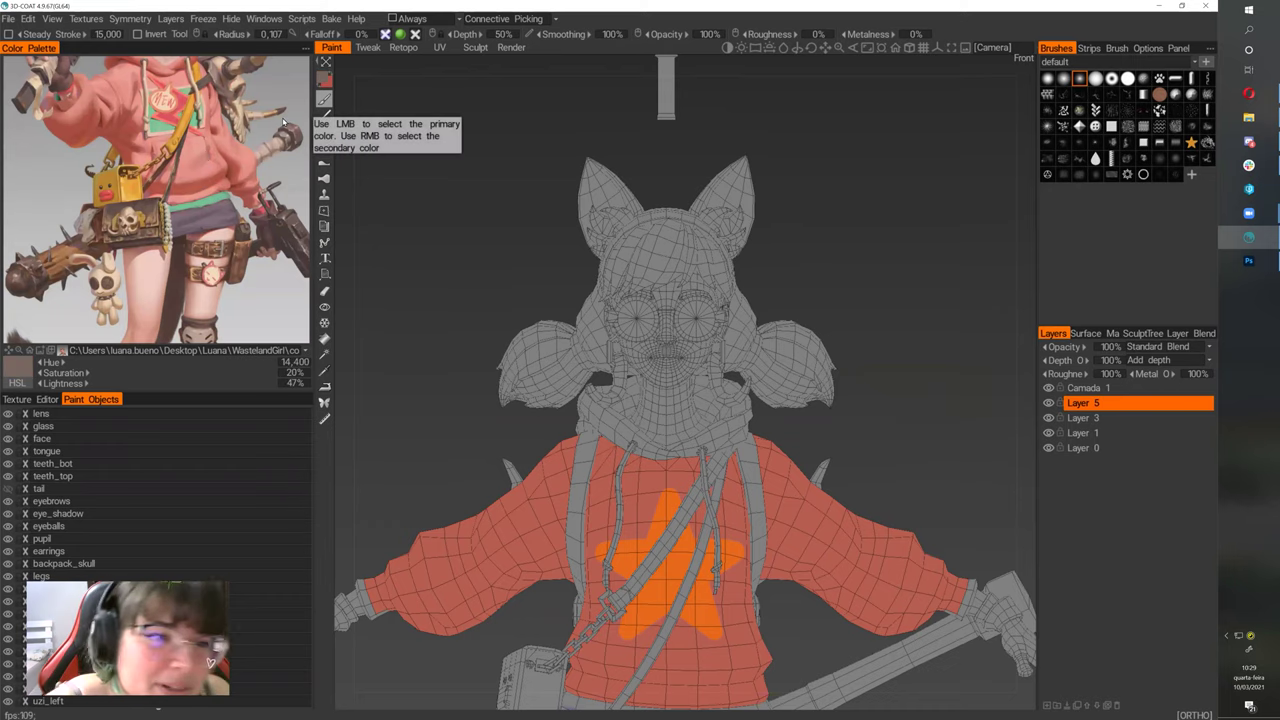
{"action": "scroll", "coordinate": [250, 135], "scroll_direction": "down", "scroll_amount": 3, "text": "alt"}
{"action": "scroll", "coordinate": [190, 146], "scroll_direction": "up", "scroll_amount": 2, "text": "alt"}
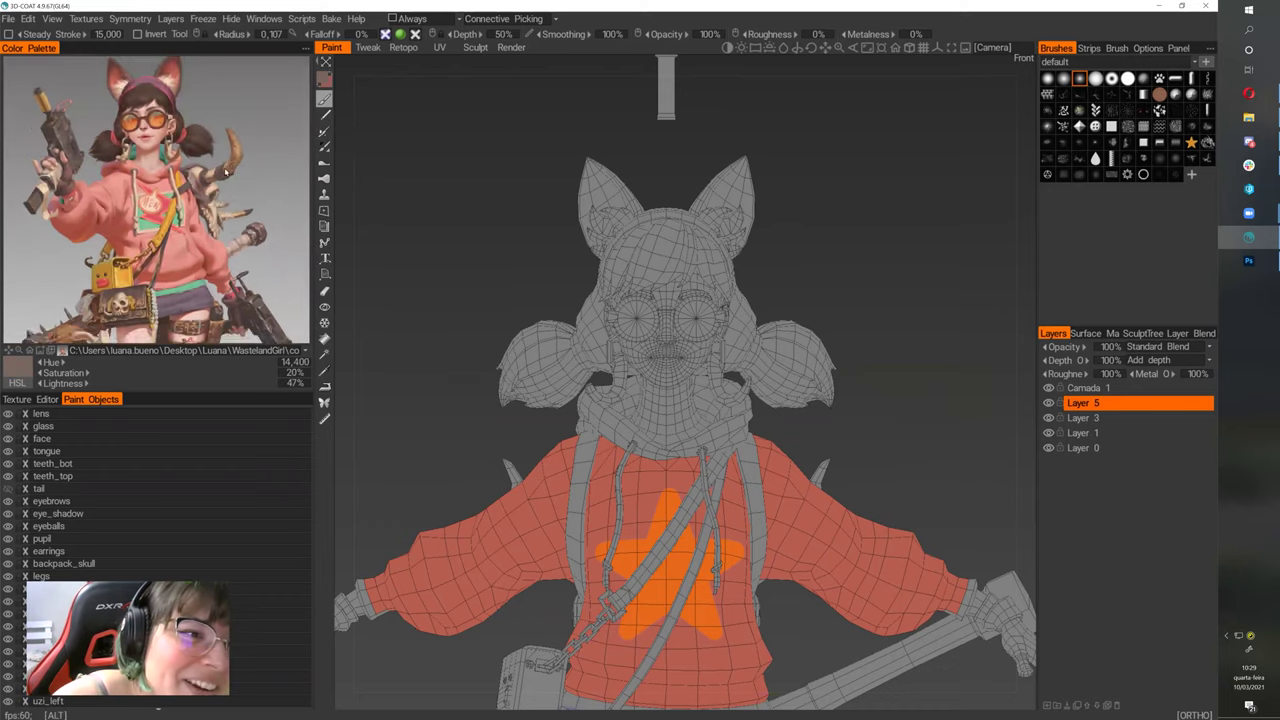
{"action": "scroll", "coordinate": [190, 146], "scroll_direction": "up", "scroll_amount": 3, "text": "alt"}
{"action": "left_click", "coordinate": [176, 121]}
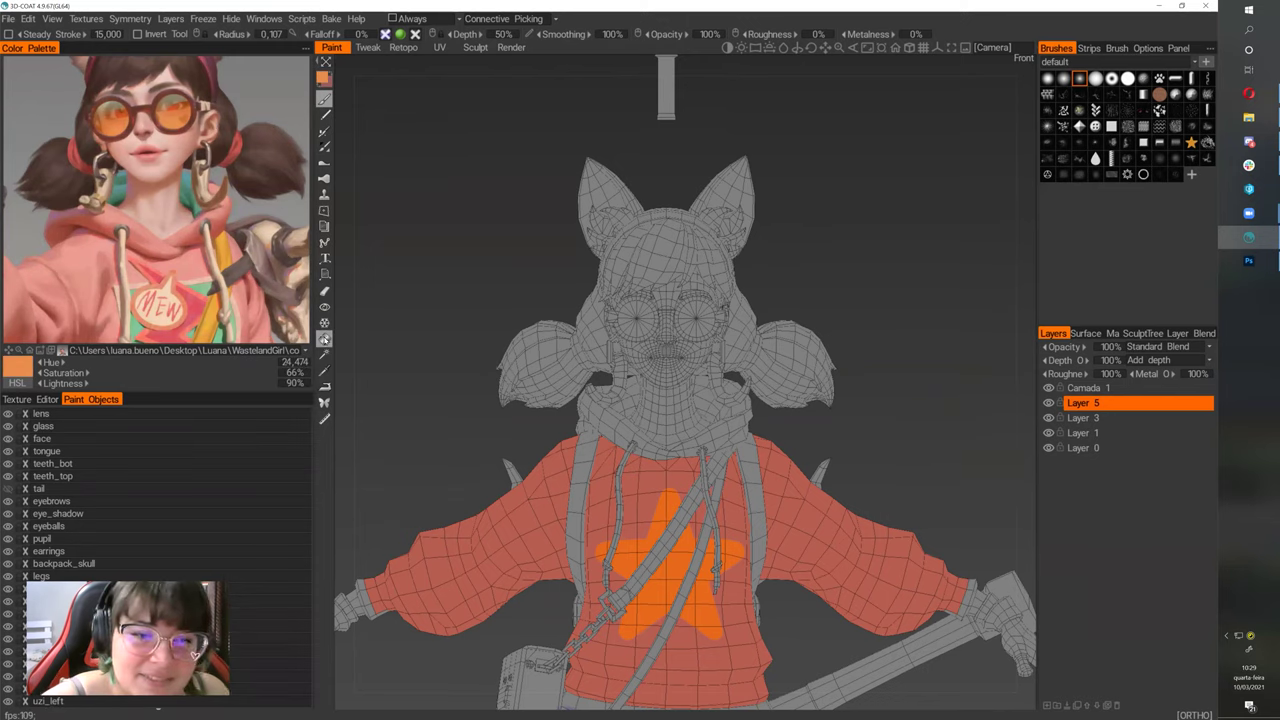
{"action": "left_click", "coordinate": [325, 339]}
{"action": "left_click", "coordinate": [697, 318]}
{"action": "left_click", "coordinate": [636, 318]}
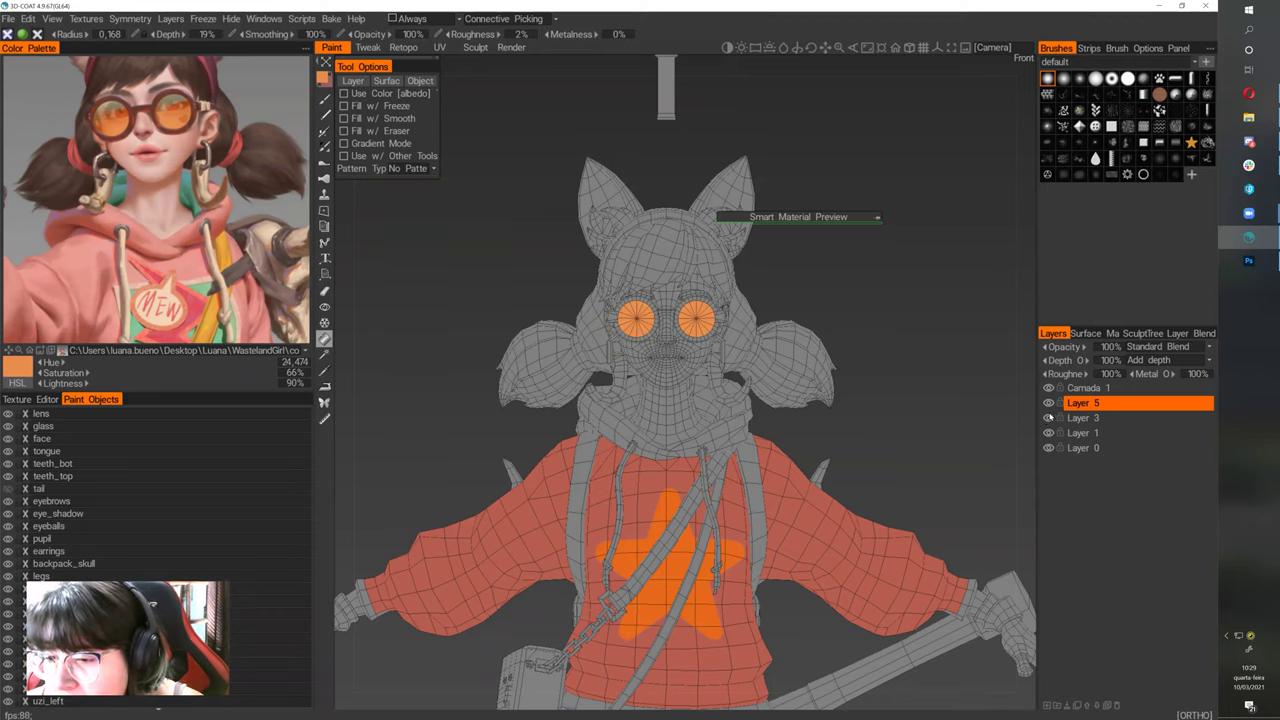
- Turn Layer 0's visibility off and back on, and enable the fill tool's Fill w/ Eraser option
{"action": "left_click", "coordinate": [1057, 450]}
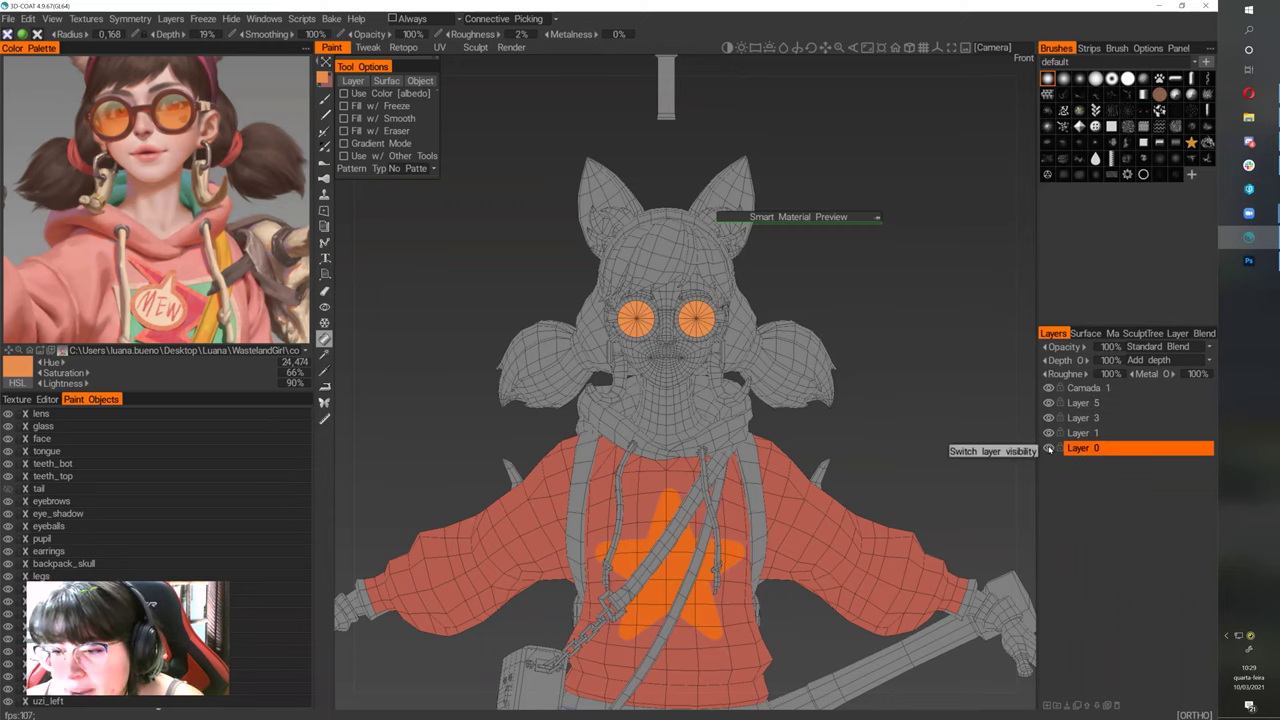
{"action": "left_click", "coordinate": [1048, 448]}
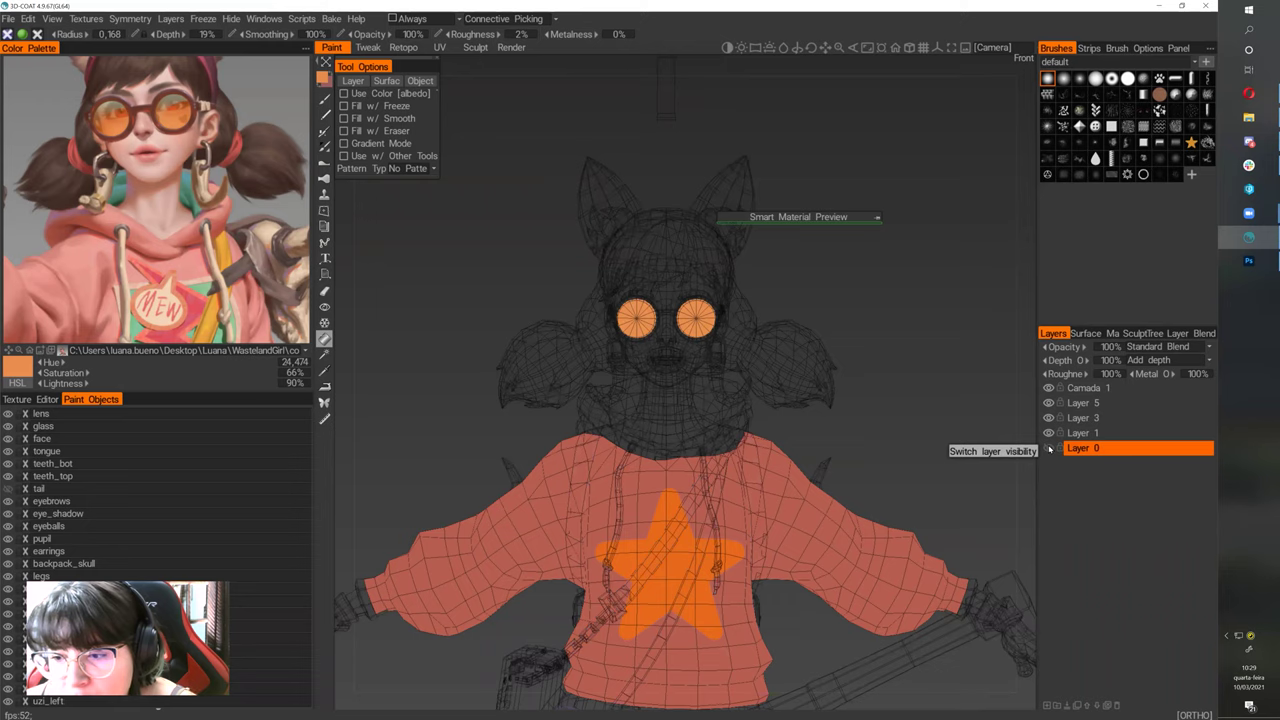
{"action": "left_click", "coordinate": [1048, 448]}
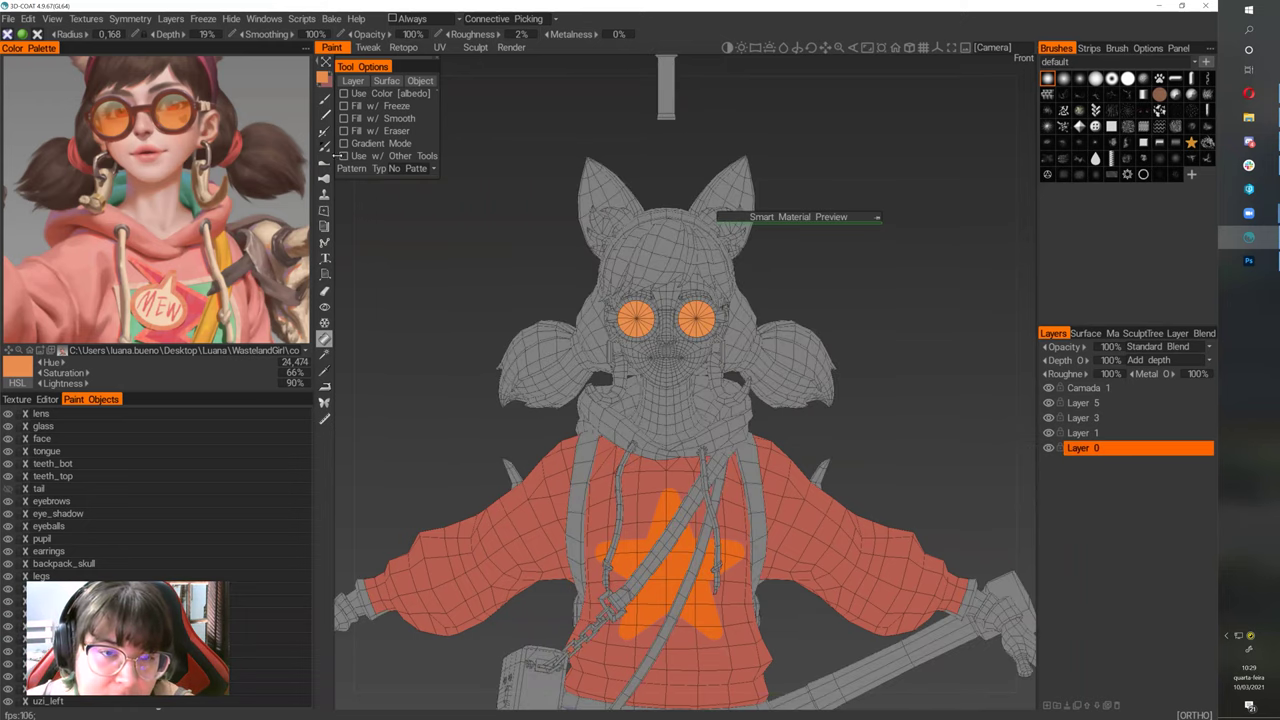
{"action": "left_click", "coordinate": [377, 132]}
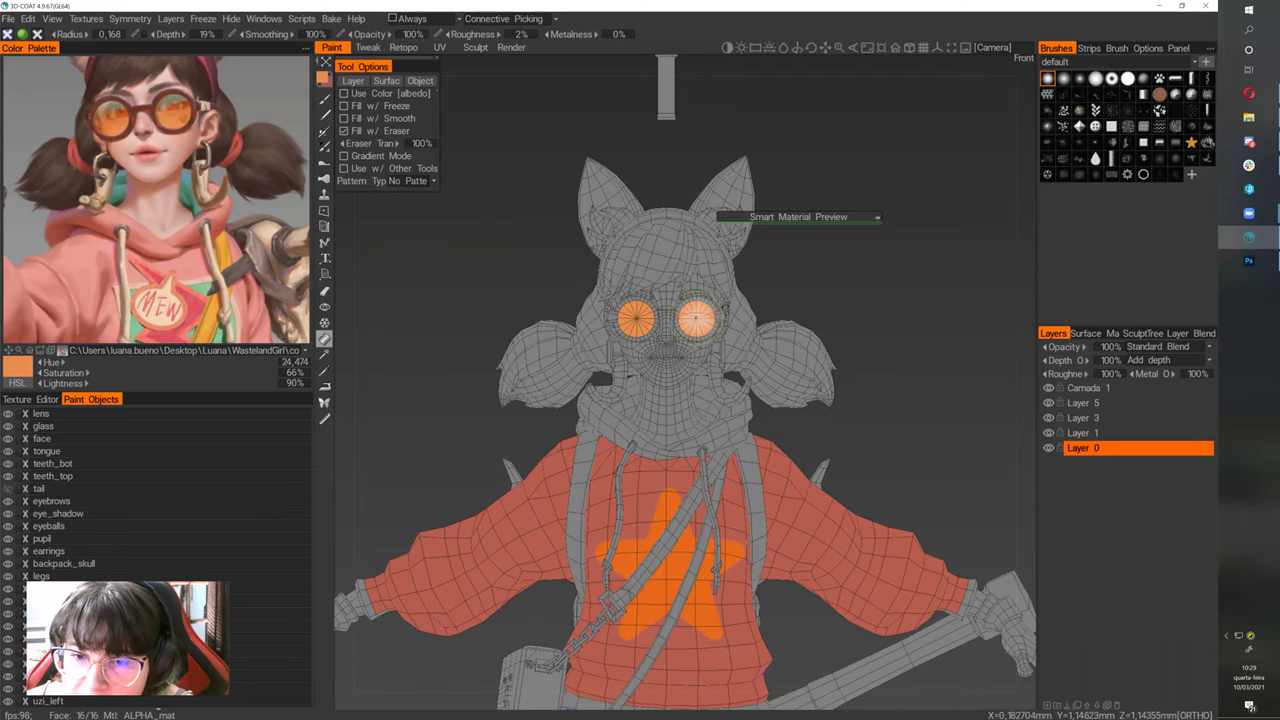
- Turn Layer 5's visibility off and back on to check the lens fill, and set the layer's opacity to 50%
{"action": "scroll", "coordinate": [836, 309], "scroll_direction": "up", "scroll_amount": 5}
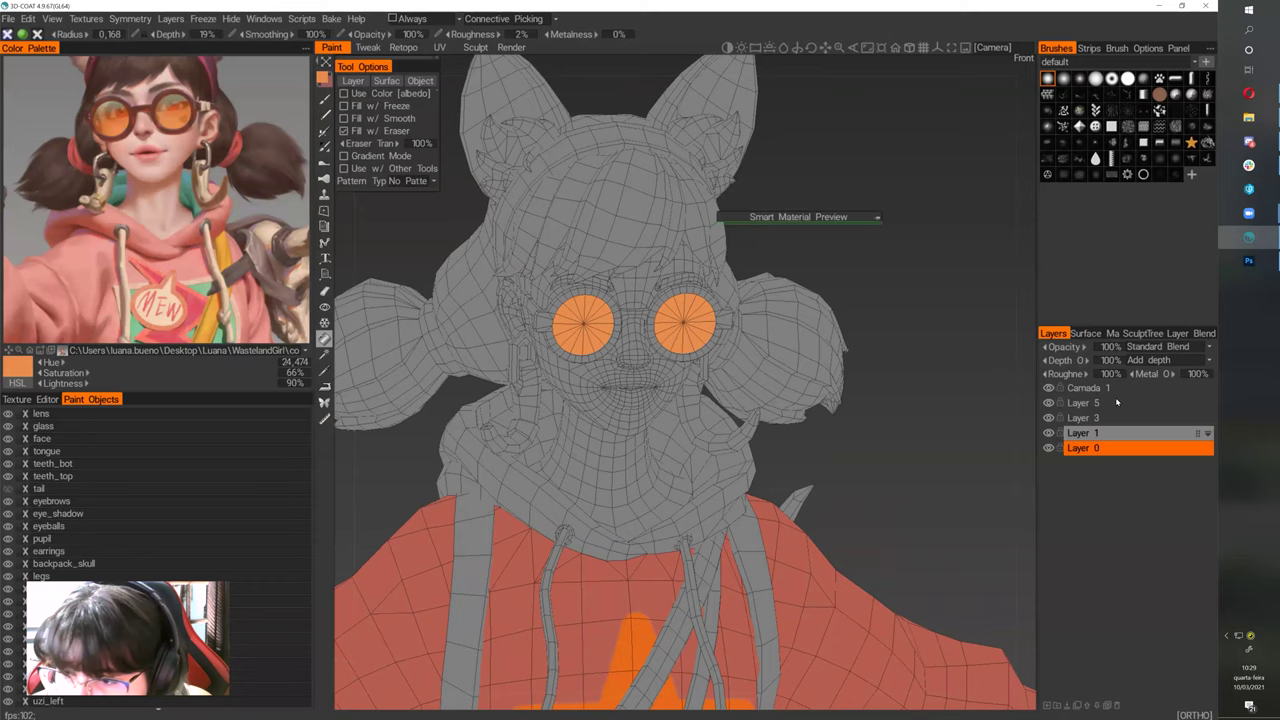
{"action": "left_click", "coordinate": [1049, 403]}
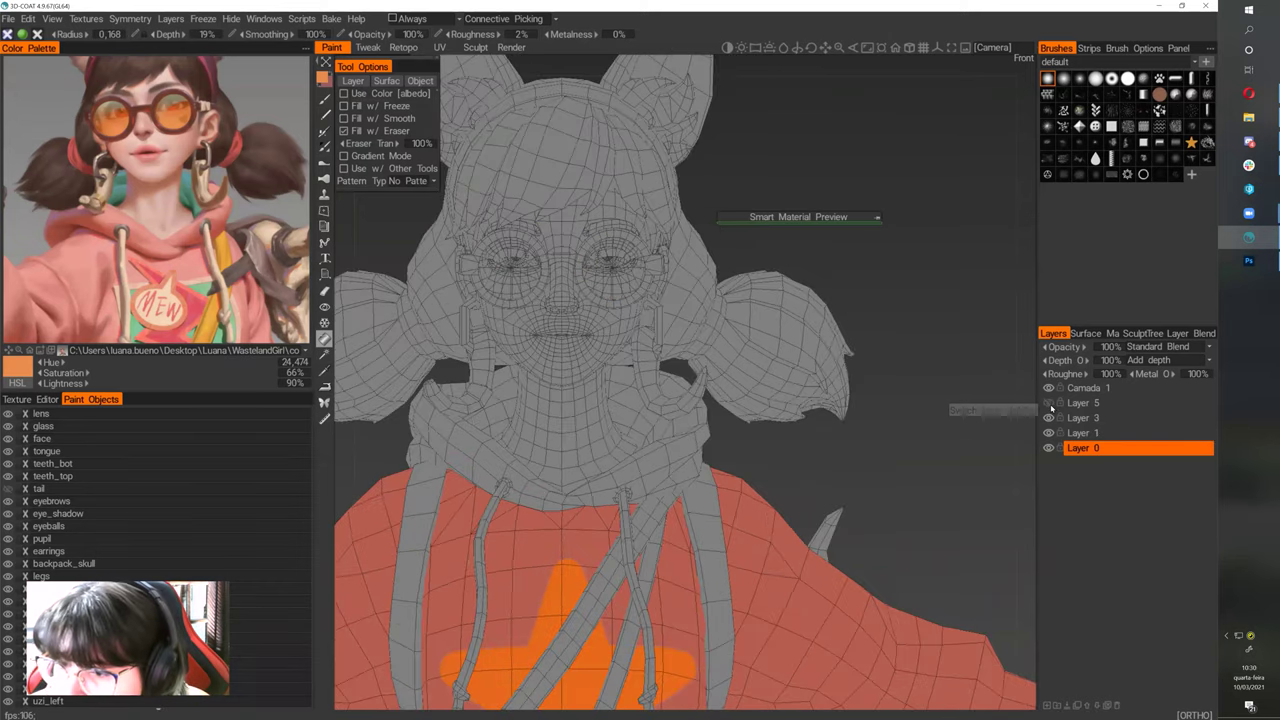
{"action": "left_click", "coordinate": [1049, 403]}
{"action": "left_click", "coordinate": [1083, 403]}
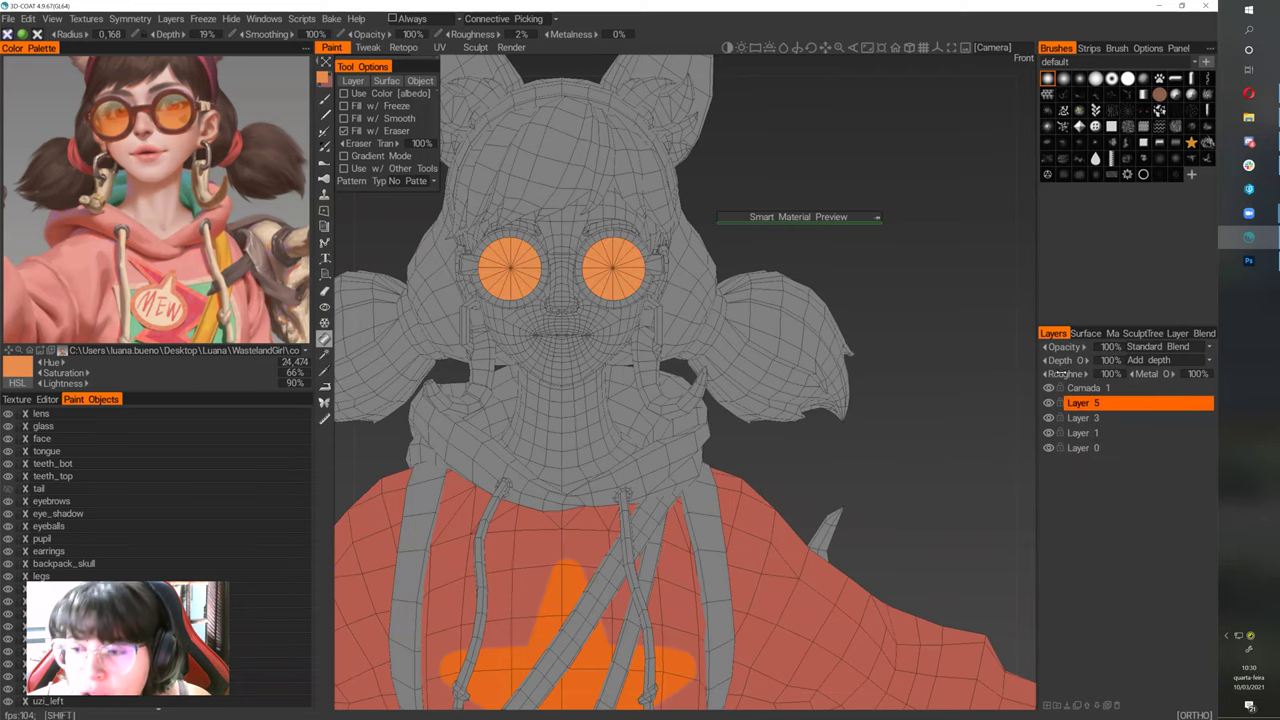
{"action": "left_click", "coordinate": [1103, 347]}
{"action": "type", "text": "50"}
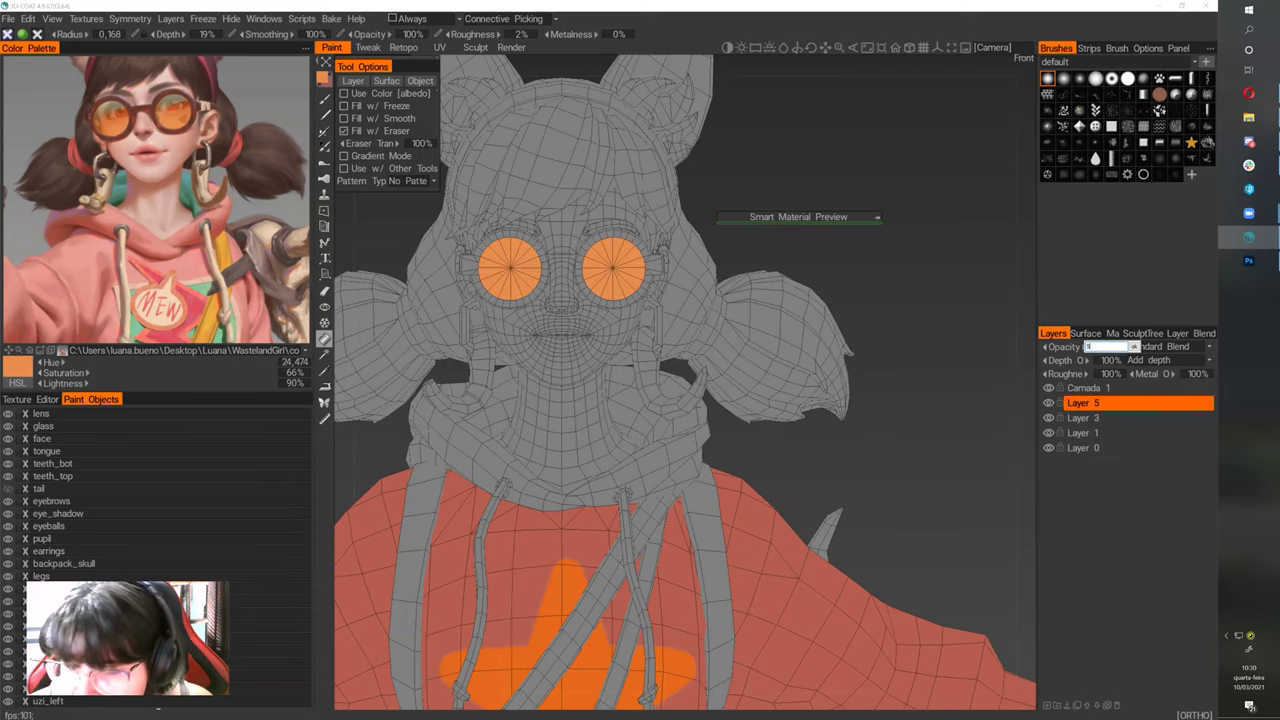
{"action": "key", "text": "Return"}
{"action": "left_click_drag", "start_coordinate": [980, 349], "coordinate": [843, 364]}
{"action": "scroll", "coordinate": [843, 364], "scroll_direction": "up", "scroll_amount": 3}
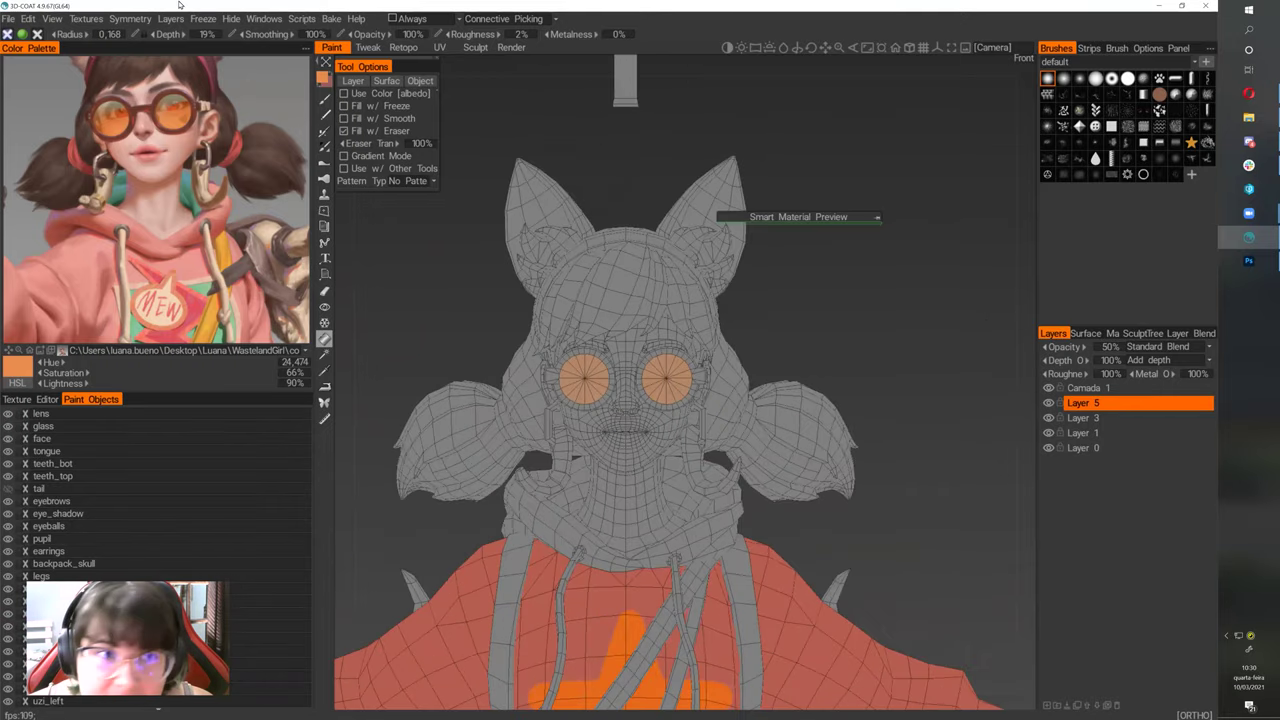
- Import girl_SKIN_mat.png as the color/albedo map for the skin UV set, and inspect the textured face from the side and front
{"action": "left_click", "coordinate": [85, 18]}
{"action": "mouse_move", "coordinate": [112, 62]}
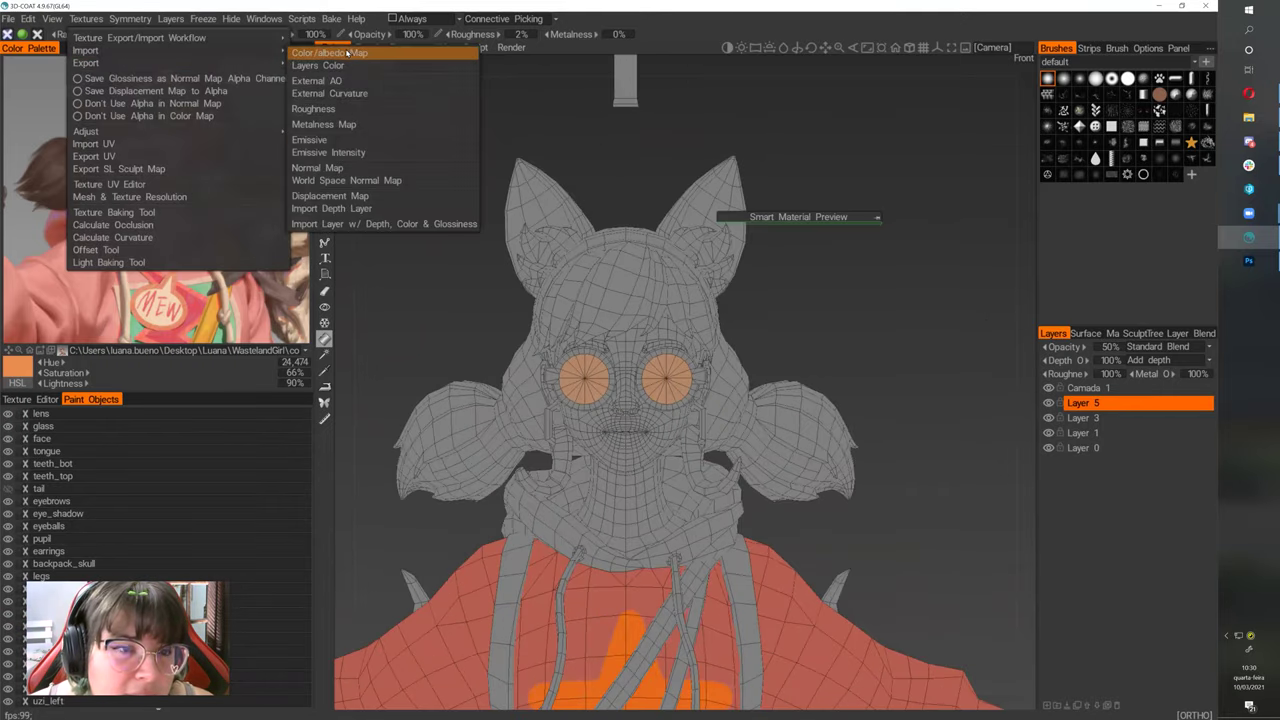
{"action": "left_click", "coordinate": [330, 52]}
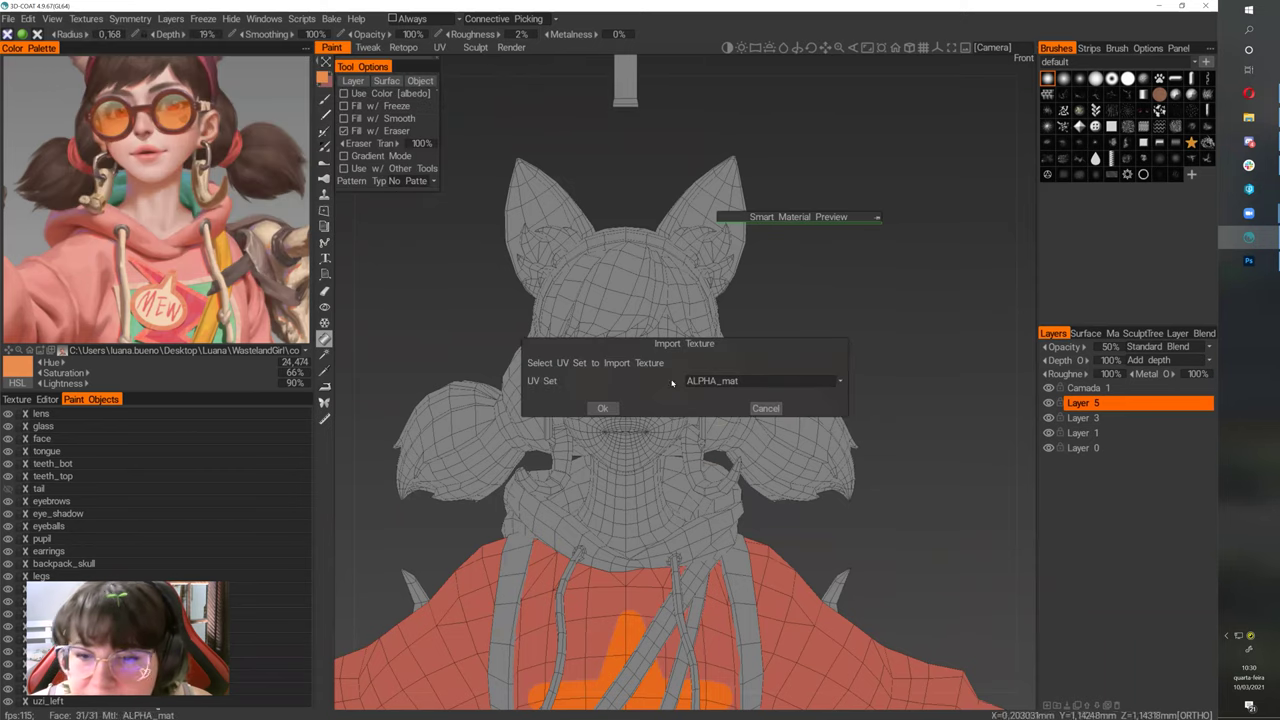
{"action": "left_click", "coordinate": [740, 381]}
{"action": "left_click", "coordinate": [710, 421]}
{"action": "left_click", "coordinate": [603, 408]}
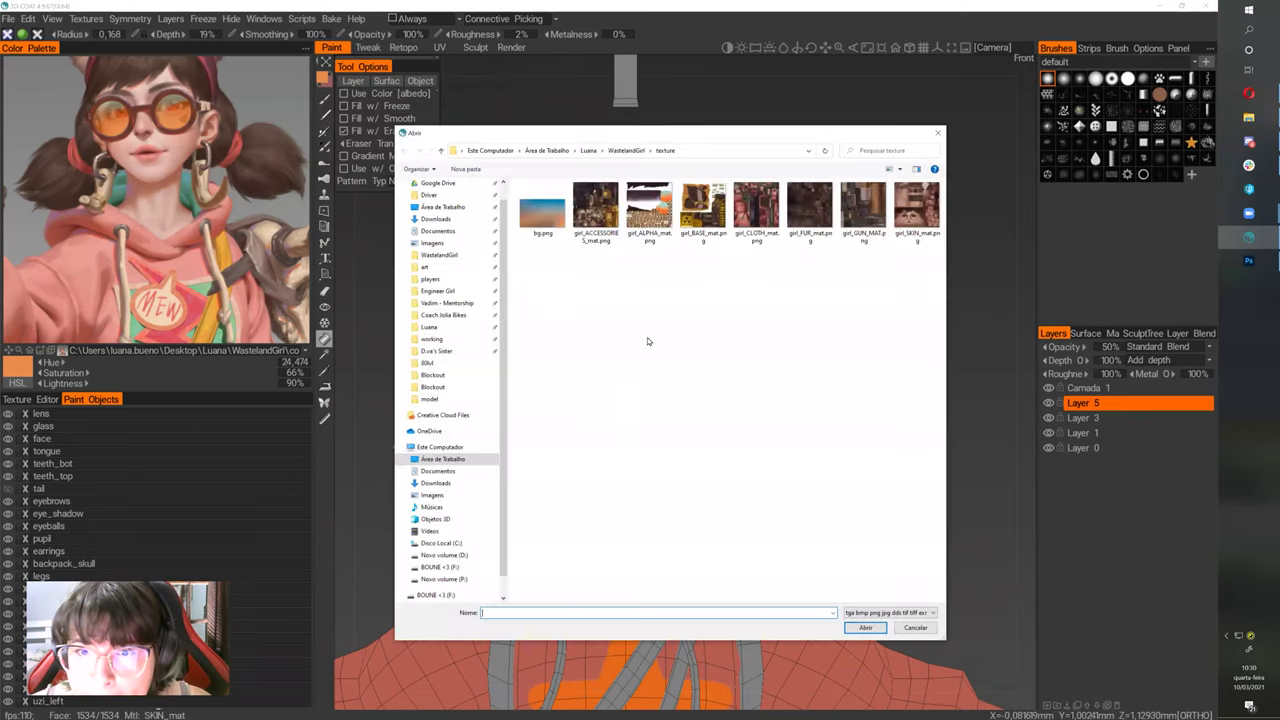
{"action": "double_click", "coordinate": [915, 207]}
{"action": "left_click_drag", "start_coordinate": [831, 354], "coordinate": [858, 342]}
{"action": "right_click_drag", "start_coordinate": [858, 342], "coordinate": [849, 355]}
{"action": "left_click_drag", "start_coordinate": [848, 354], "coordinate": [913, 355]}
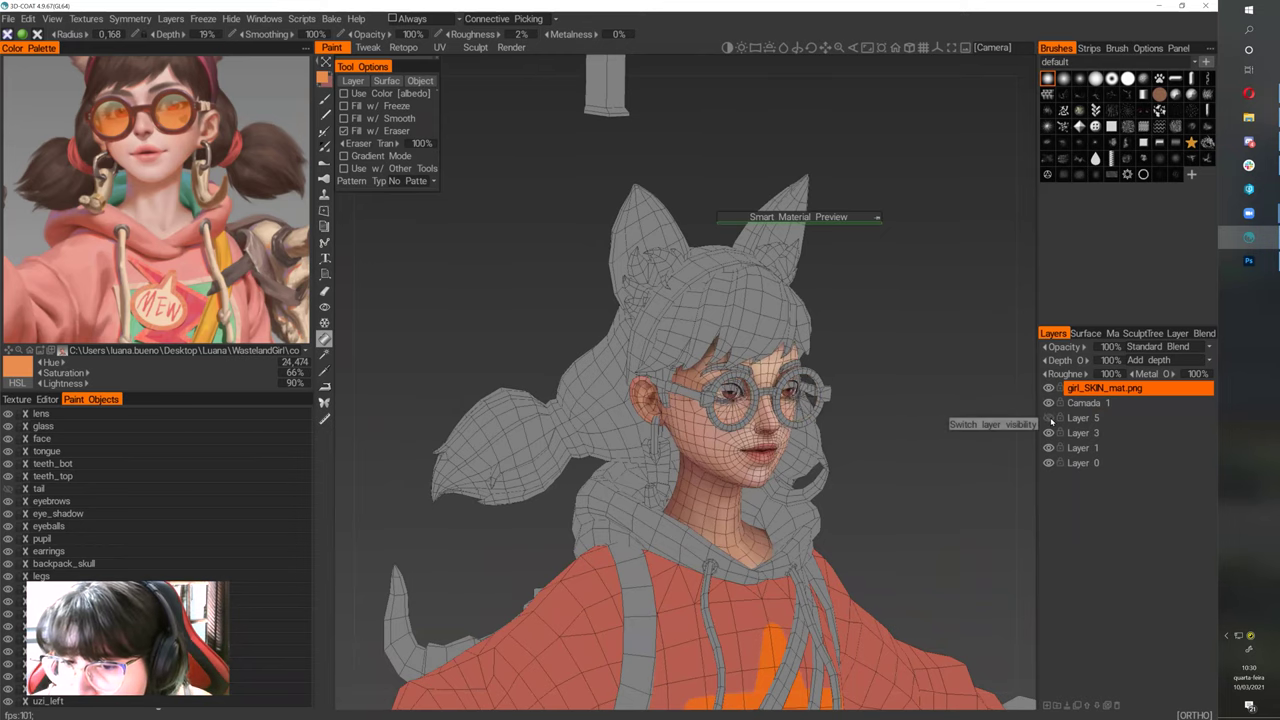
{"action": "left_click_drag", "start_coordinate": [978, 463], "coordinate": [908, 465], "text": "shift"}
{"action": "scroll", "coordinate": [930, 460], "scroll_direction": "up", "scroll_amount": 2}
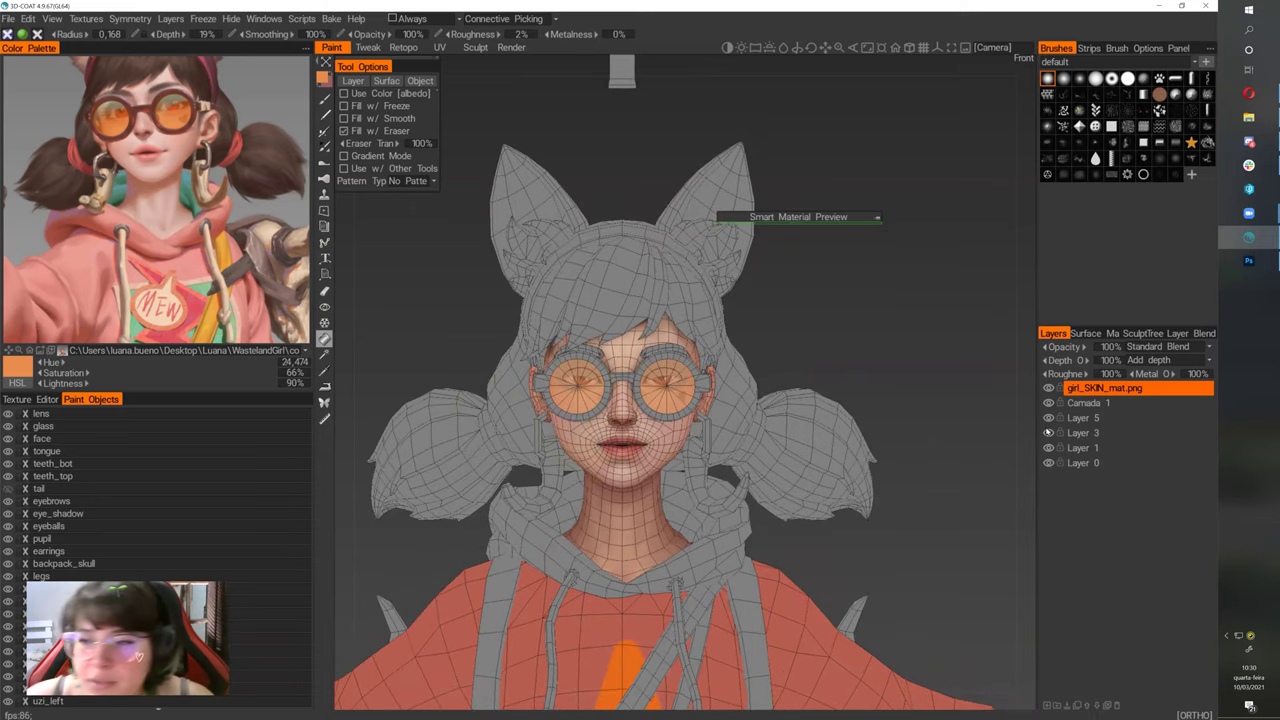
- Try a Hue/Saturation/Lightness adjustment on Layer 5 with hue 79,200, saturation 139 and lightness 111, and cancel it
{"action": "left_click", "coordinate": [1093, 403]}
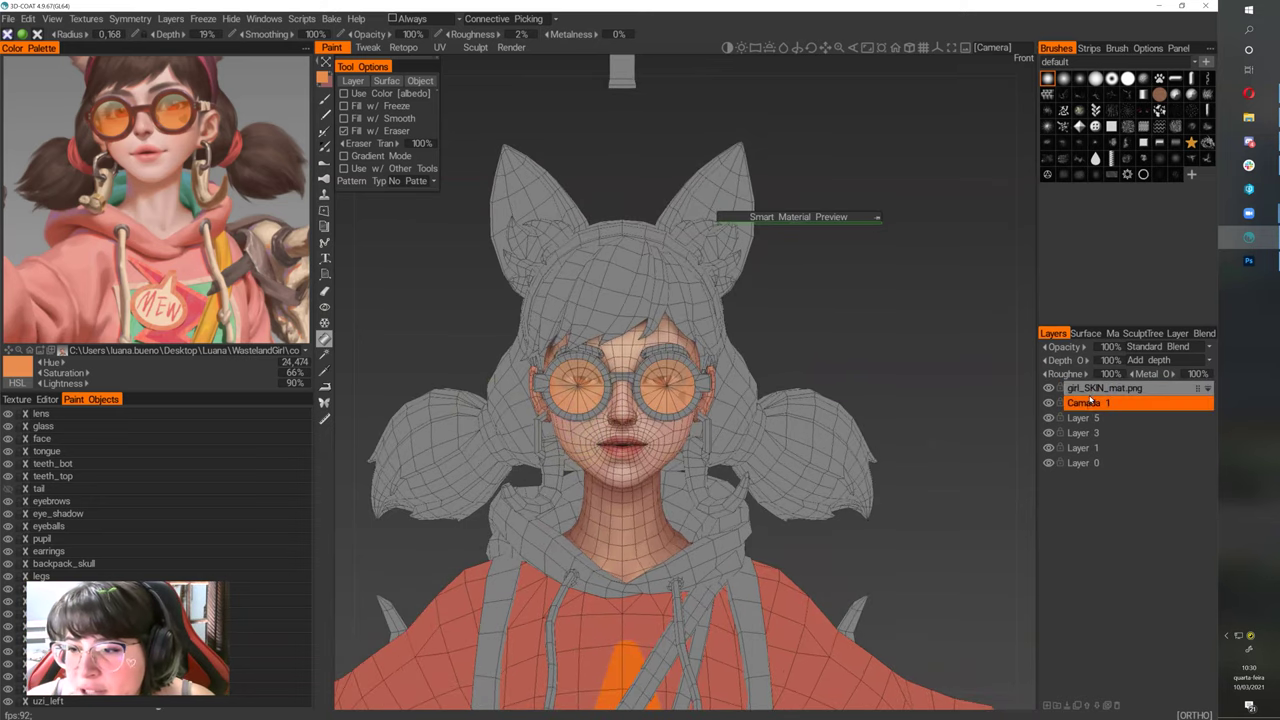
{"action": "left_click", "coordinate": [1088, 418]}
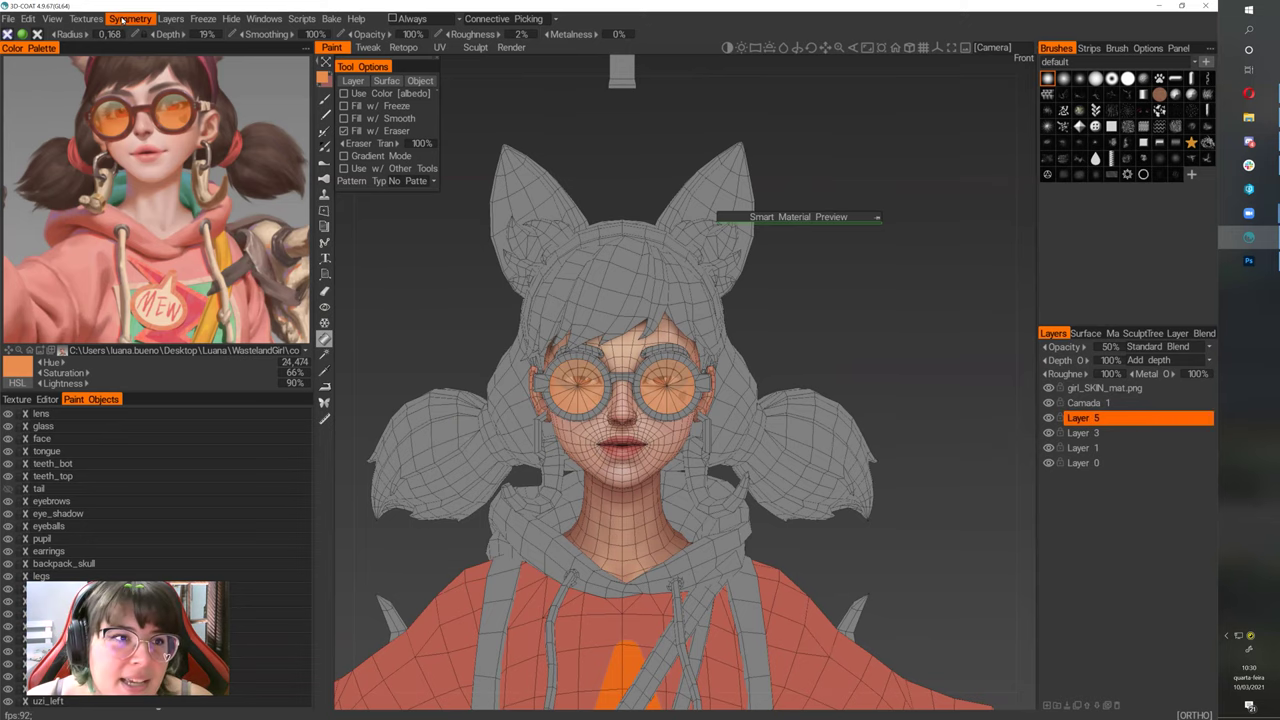
{"action": "left_click", "coordinate": [86, 19]}
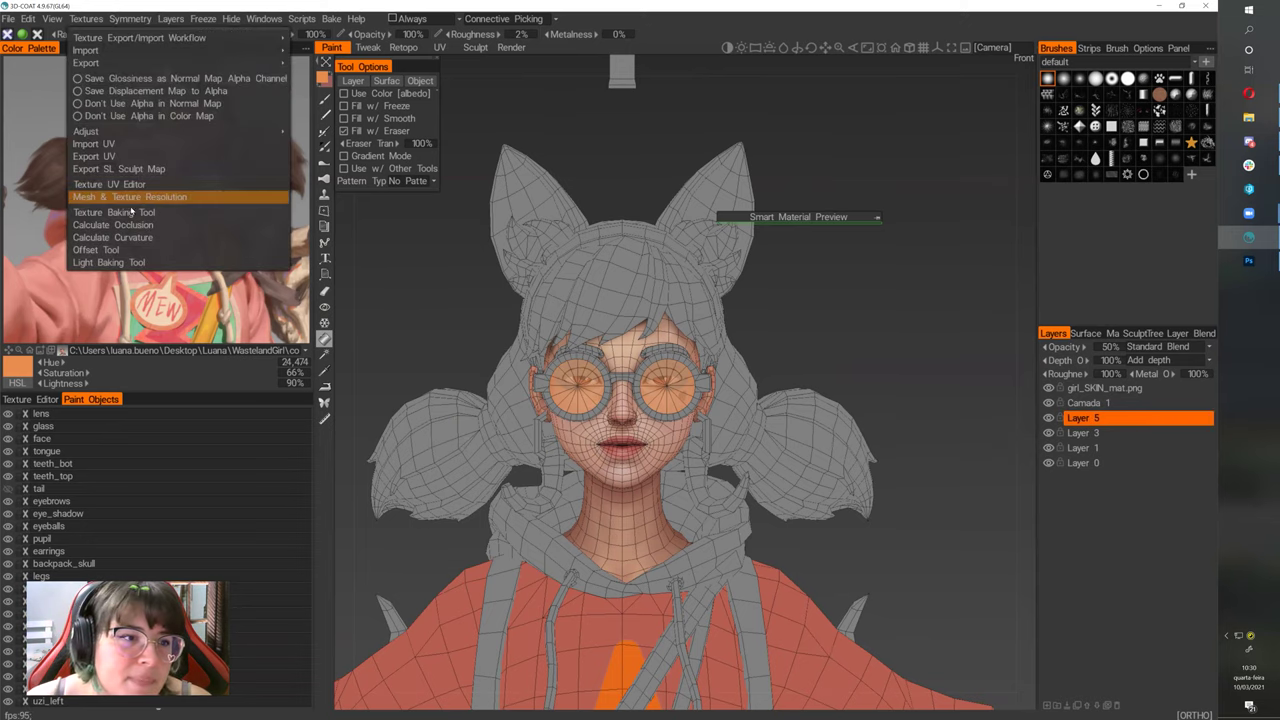
{"action": "mouse_move", "coordinate": [102, 132]}
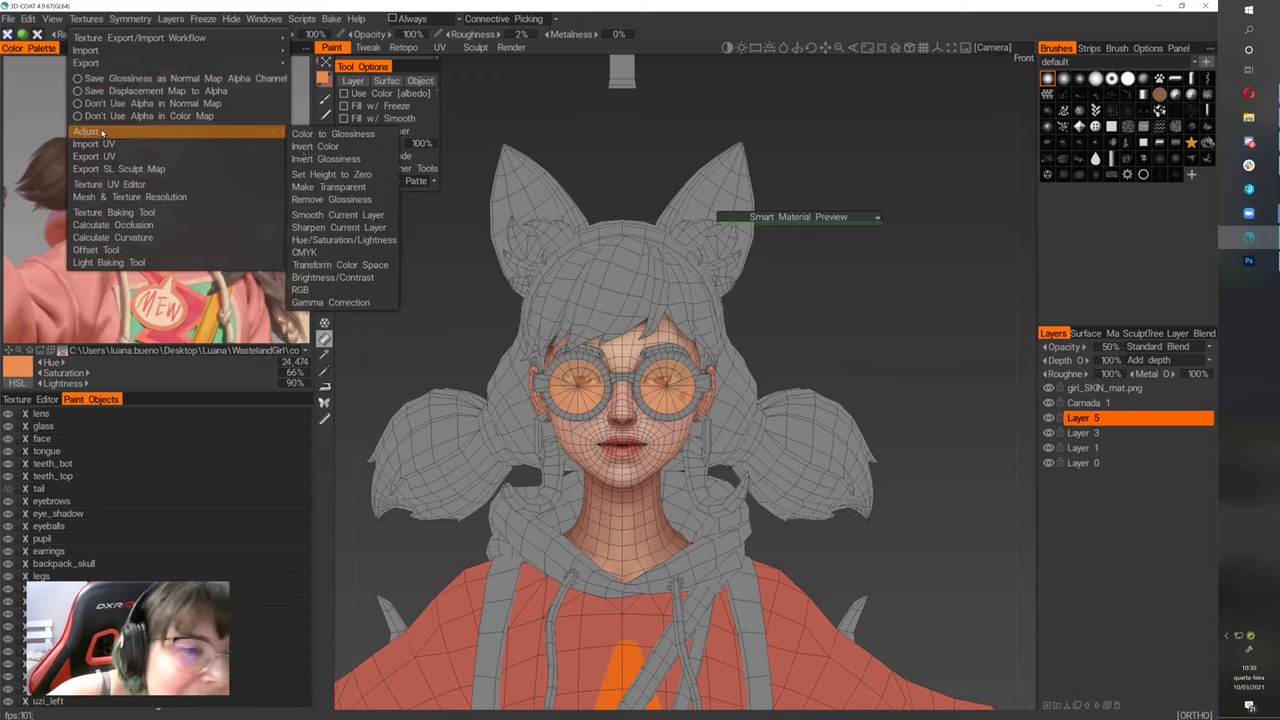
{"action": "left_click", "coordinate": [359, 247]}
{"action": "left_click_drag", "start_coordinate": [716, 309], "coordinate": [946, 196]}
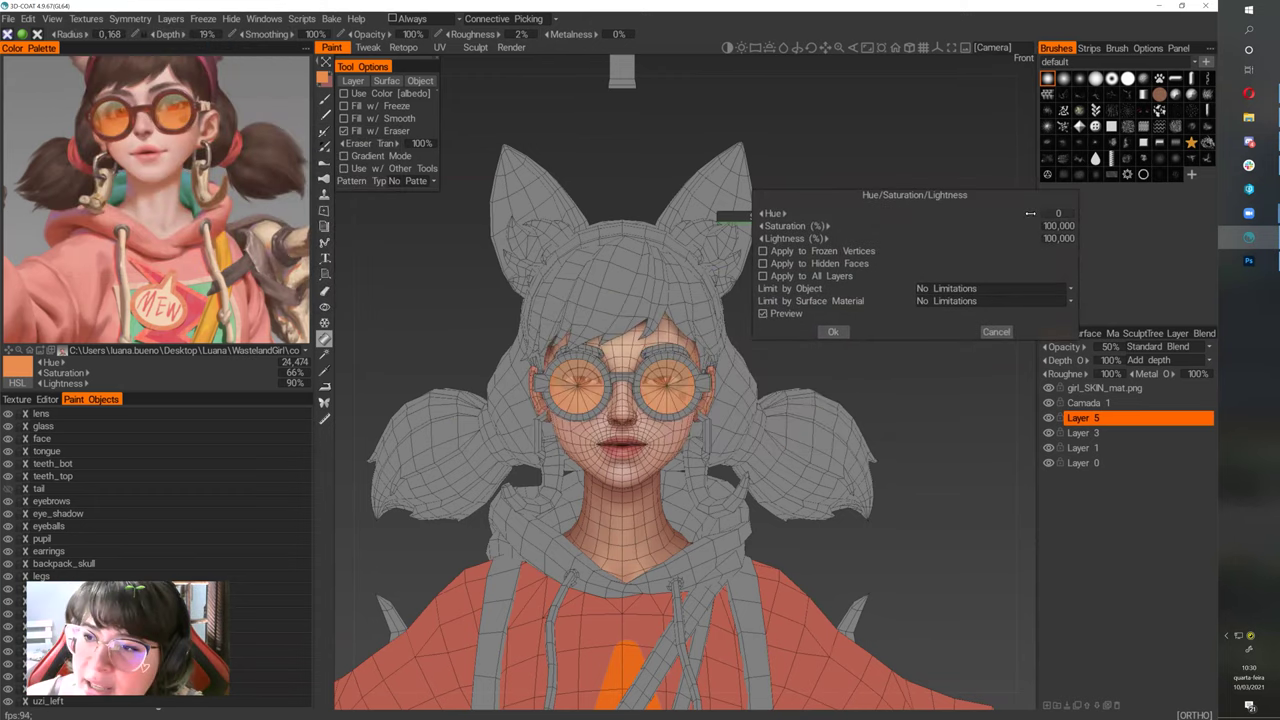
{"action": "mouse_move", "coordinate": [1034, 215]}
{"action": "left_mouse_down"}
{"action": "mouse_move", "coordinate": [1070, 206]}
{"action": "mouse_move", "coordinate": [1047, 226]}
{"action": "left_mouse_up"}
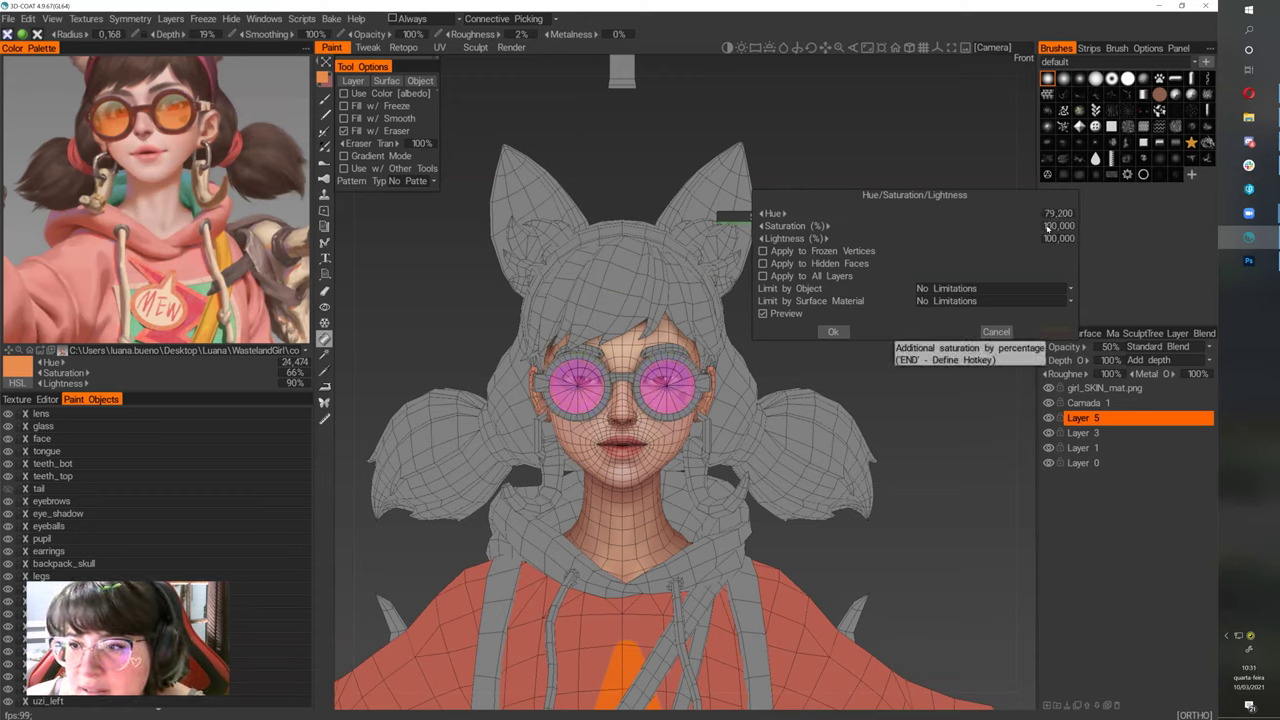
{"action": "mouse_move", "coordinate": [1032, 226]}
{"action": "left_mouse_down"}
{"action": "mouse_move", "coordinate": [1046, 236]}
{"action": "mouse_move", "coordinate": [1022, 238]}
{"action": "mouse_move", "coordinate": [1044, 245]}
{"action": "left_mouse_up"}
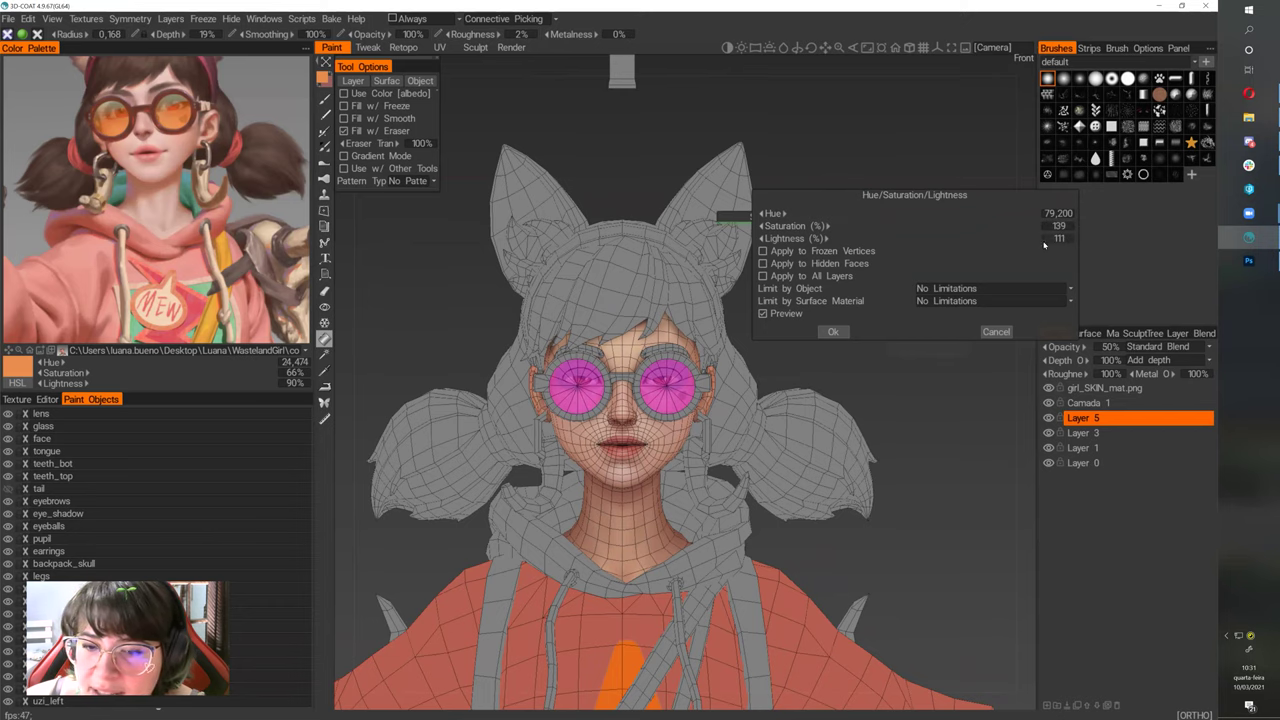
{"action": "left_click", "coordinate": [987, 331]}
- Enable mirror symmetry across the X axis for painting
{"action": "left_click_drag", "start_coordinate": [938, 371], "coordinate": [835, 323], "text": "alt"}
{"action": "scroll", "coordinate": [835, 324], "scroll_direction": "up", "scroll_amount": 2}
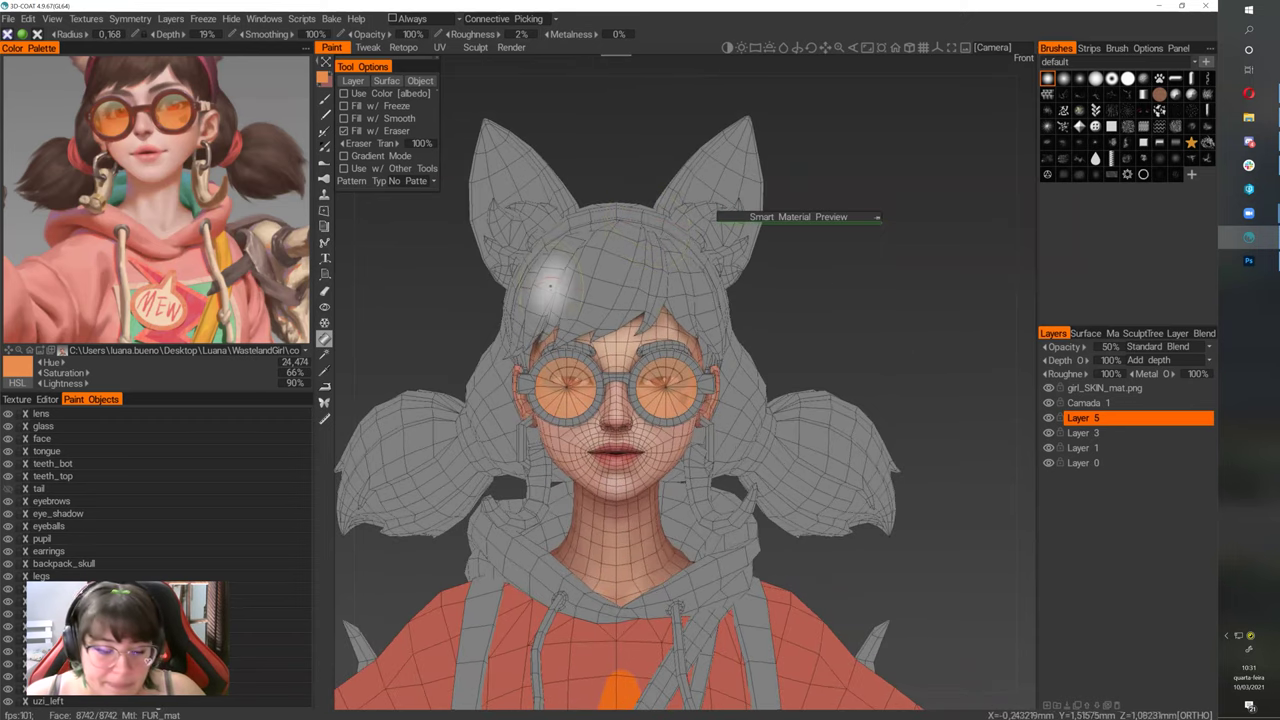
{"action": "key", "text": "s"}
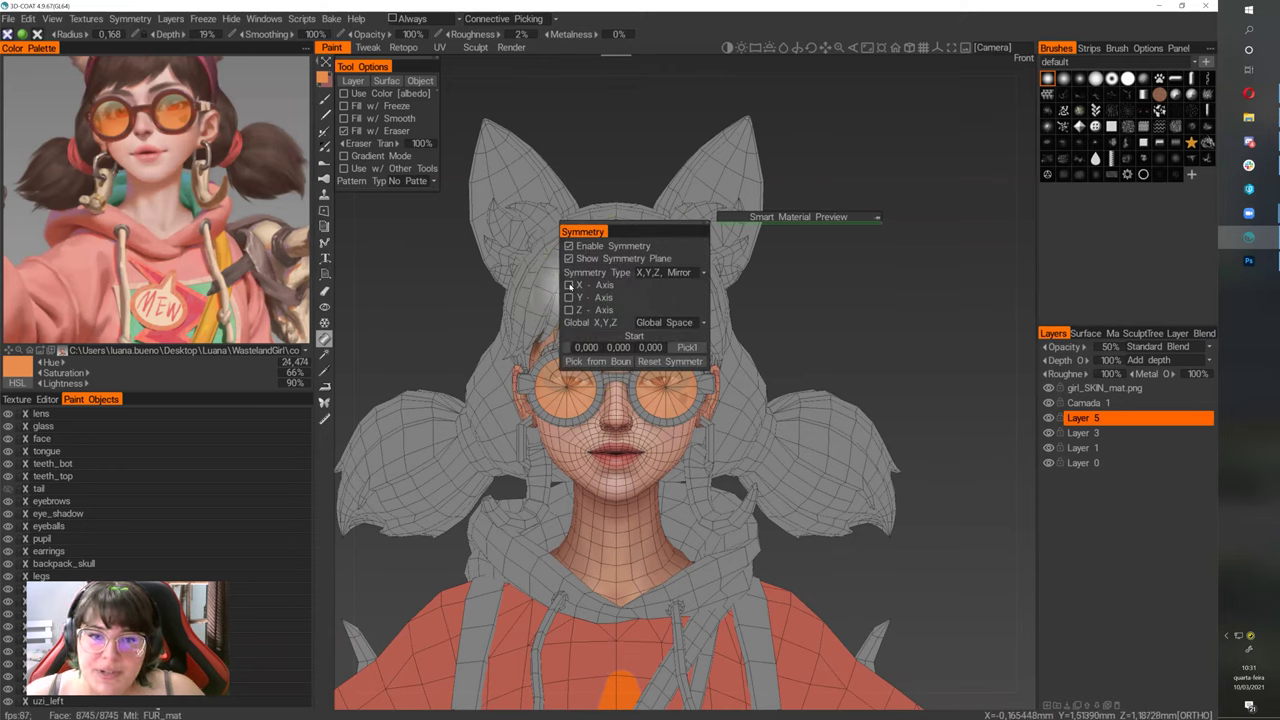
{"action": "left_click", "coordinate": [568, 285]}
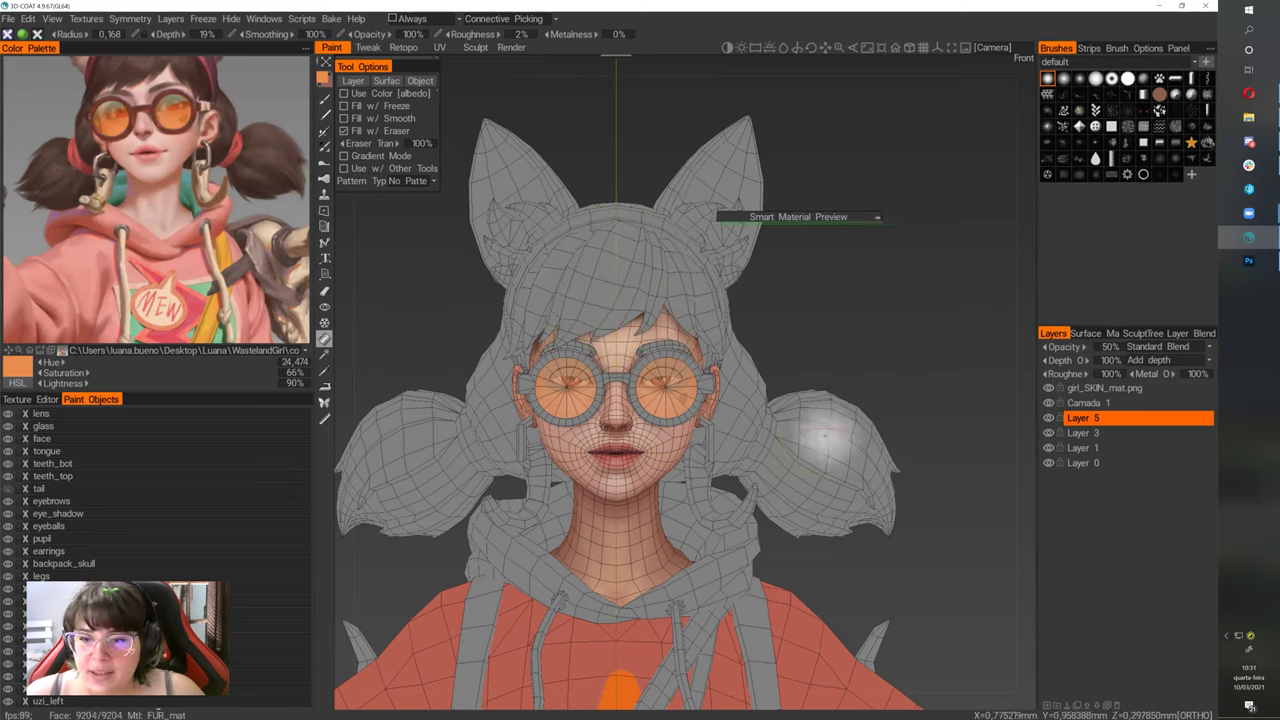
- Brush mirrored orange dabs on the pigtails, and paint over them with a dark brown sampled from the reference hair
{"action": "key", "text": "b"}
{"action": "left_click", "coordinate": [811, 458]}
{"action": "left_click", "coordinate": [823, 488]}
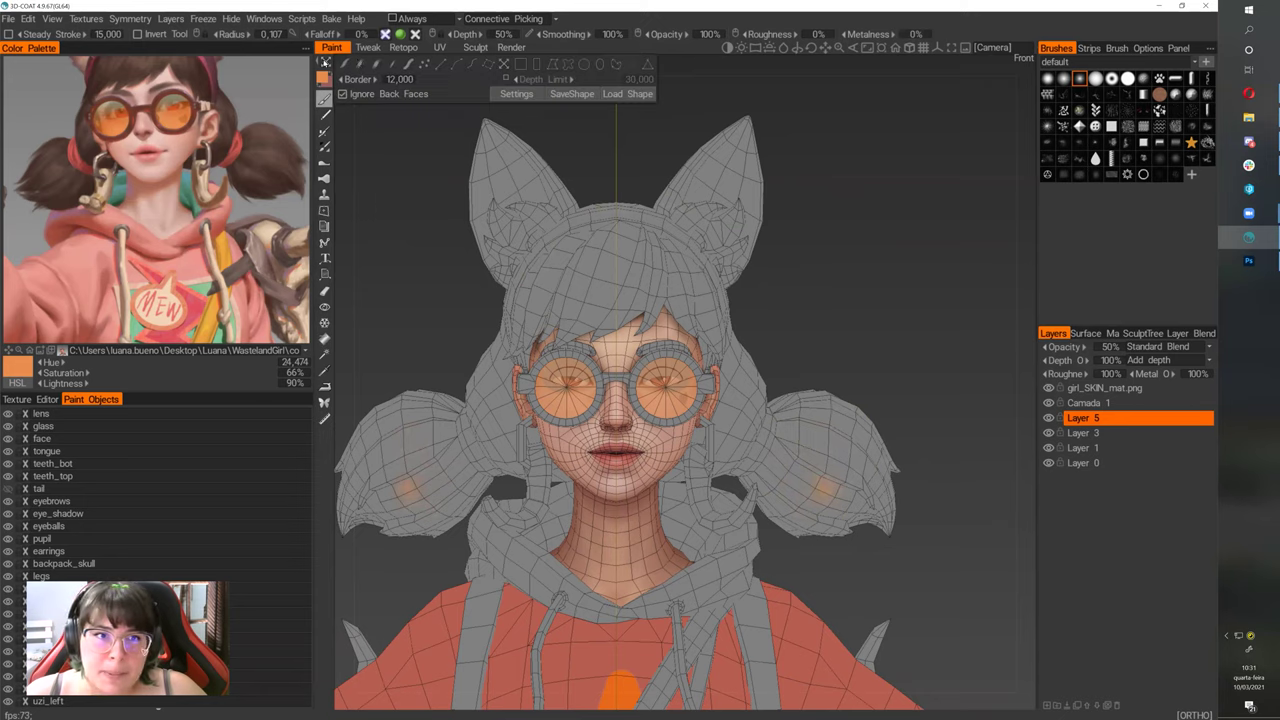
{"action": "left_click", "coordinate": [156, 71]}
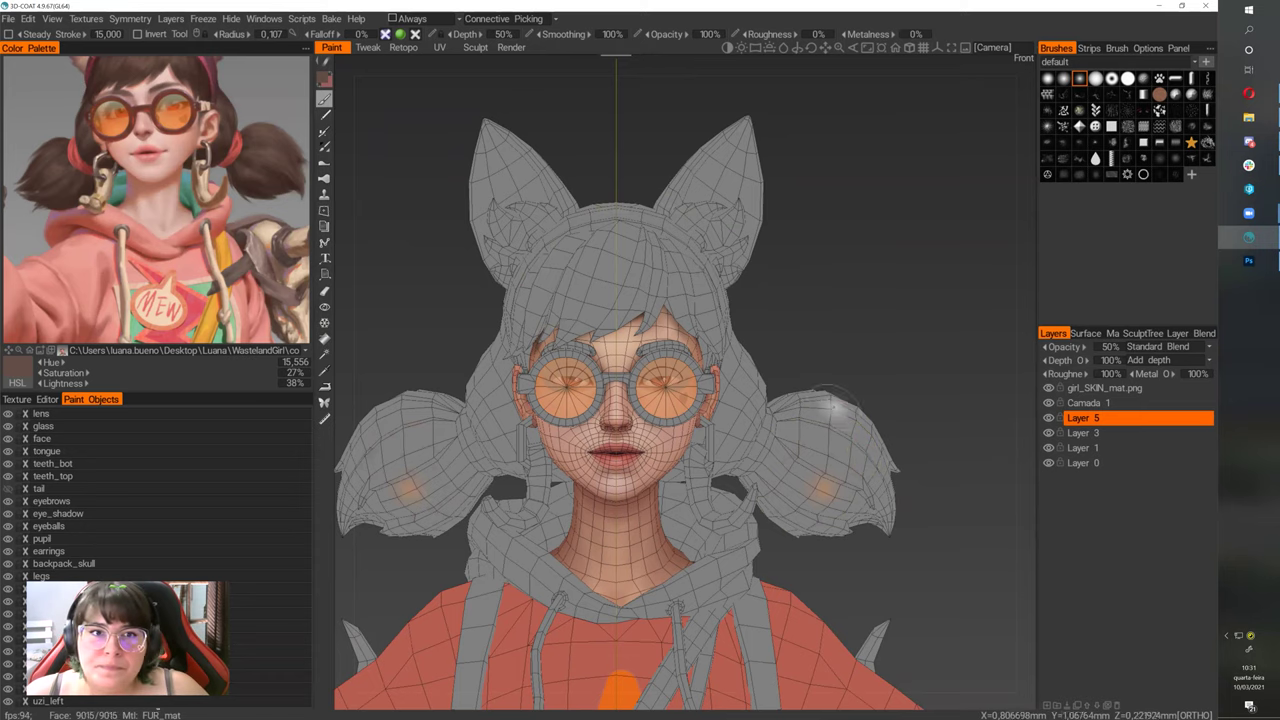
{"action": "mouse_move", "coordinate": [840, 506]}
{"action": "left_mouse_down"}
{"action": "mouse_move", "coordinate": [836, 461]}
{"action": "mouse_move", "coordinate": [828, 471]}
{"action": "left_mouse_up"}
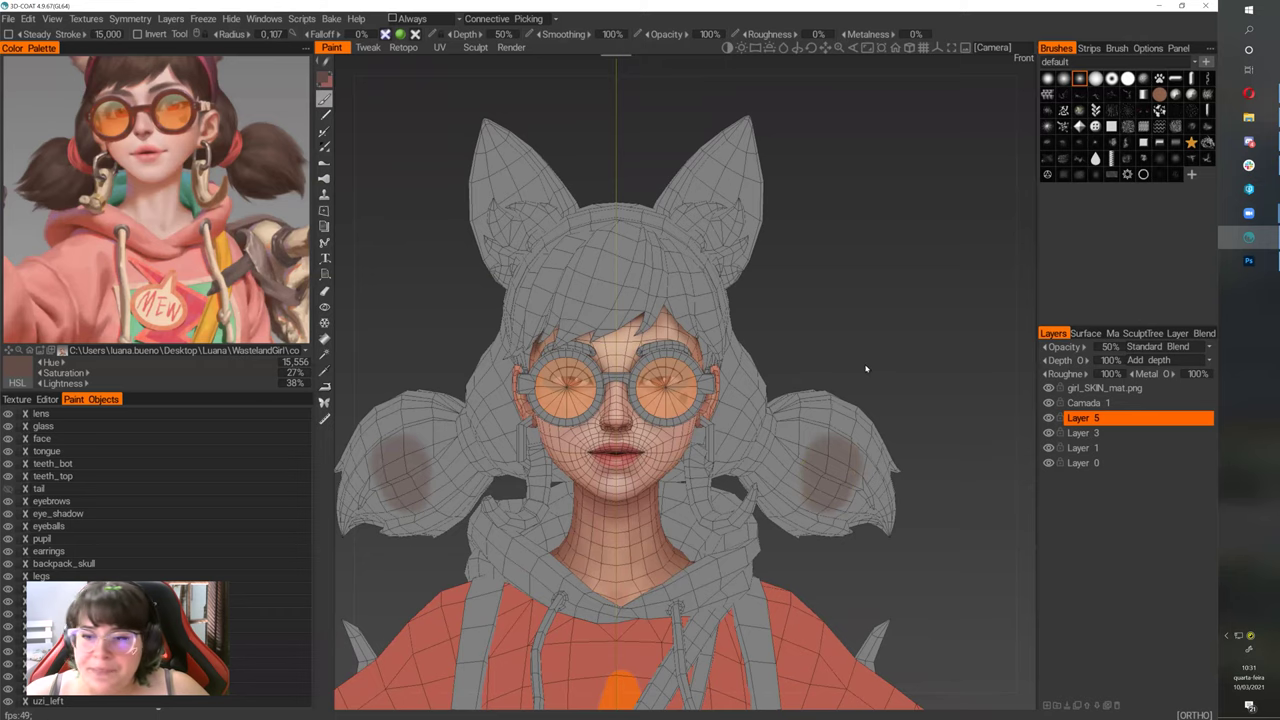
- Add a new layer above Layer 5 and brush more mirrored dark brown over the pigtails
{"action": "scroll", "coordinate": [840, 360], "scroll_direction": "down", "scroll_amount": 3}
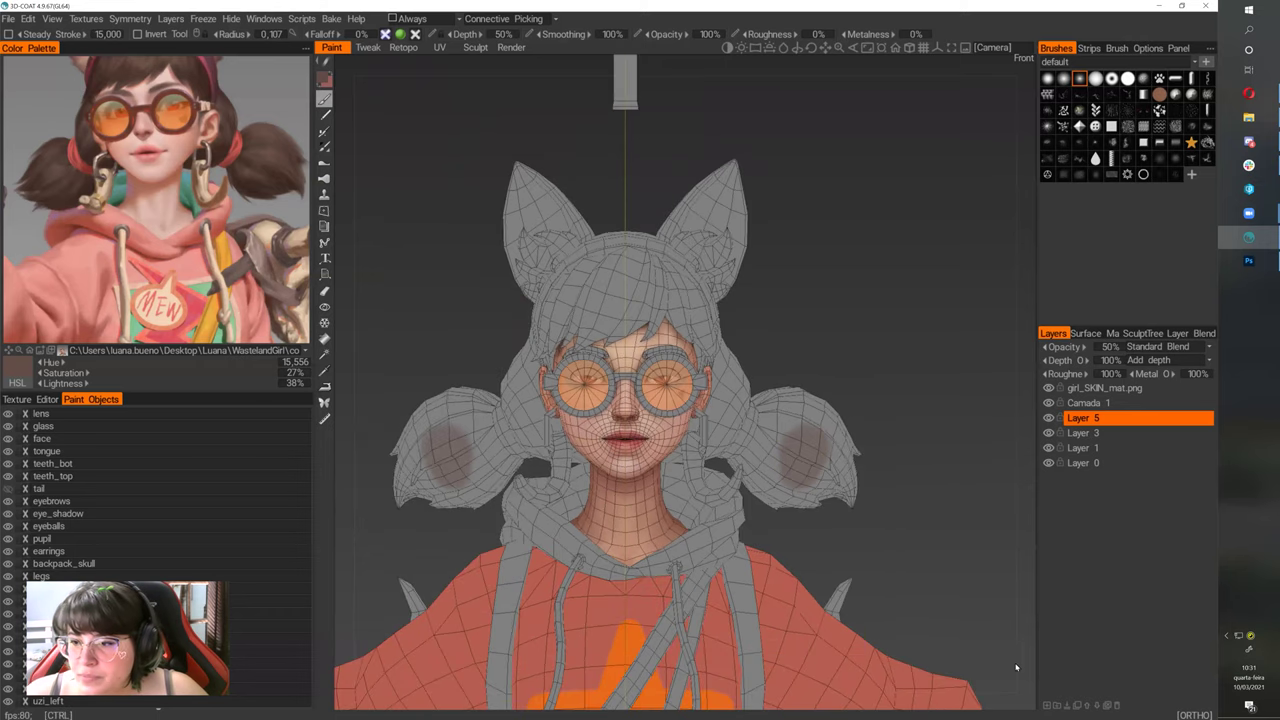
{"action": "left_click", "coordinate": [1050, 706]}
{"action": "mouse_move", "coordinate": [806, 437]}
{"action": "left_mouse_down"}
{"action": "mouse_move", "coordinate": [806, 465]}
{"action": "mouse_move", "coordinate": [792, 415]}
{"action": "mouse_move", "coordinate": [790, 431]}
{"action": "left_mouse_up"}
{"action": "right_click_drag", "start_coordinate": [906, 460], "coordinate": [812, 426]}
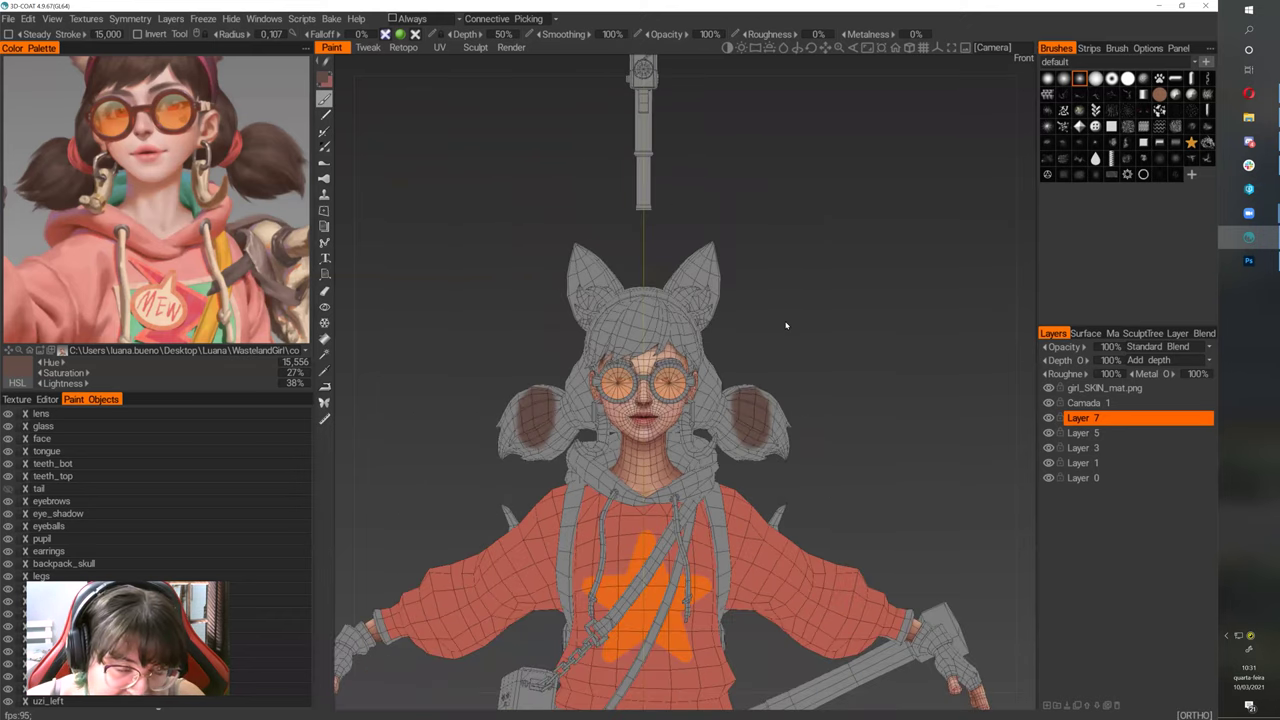
- Examine the whole character from the front, from the ears down to the feet
{"action": "scroll", "coordinate": [790, 310], "scroll_direction": "down", "scroll_amount": 4}
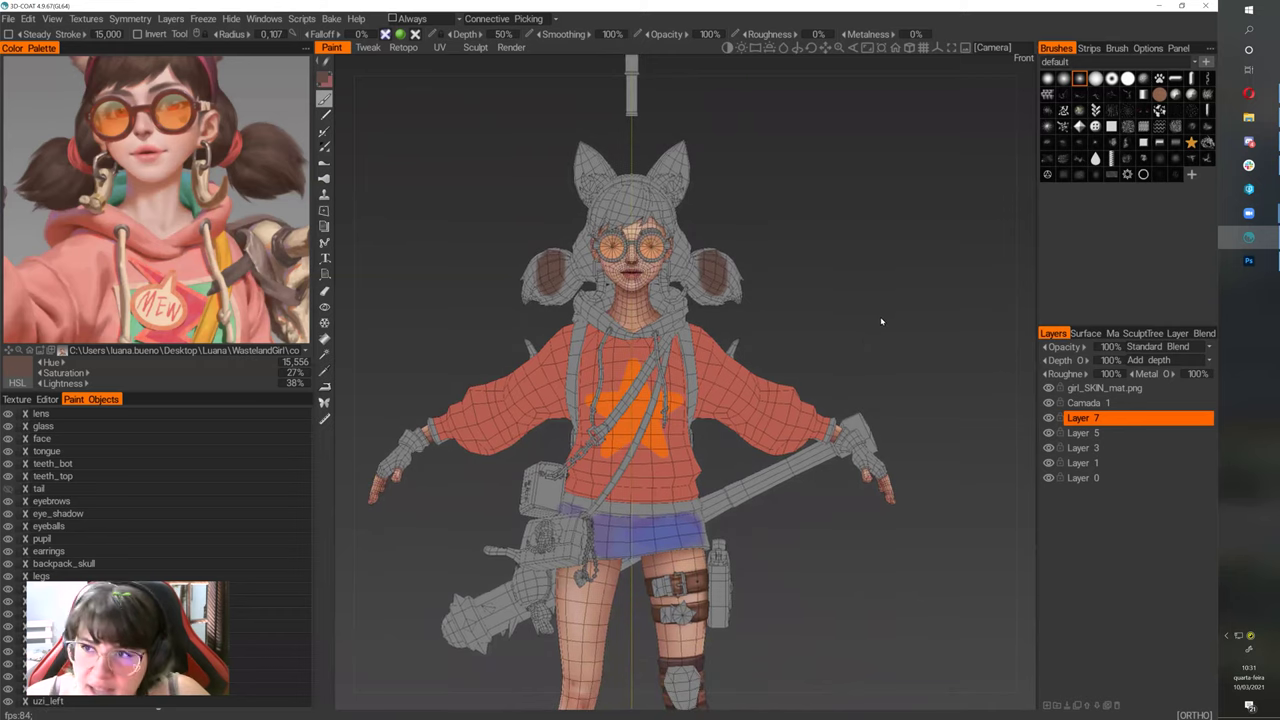
{"action": "scroll", "coordinate": [860, 315], "scroll_direction": "down", "scroll_amount": 2}
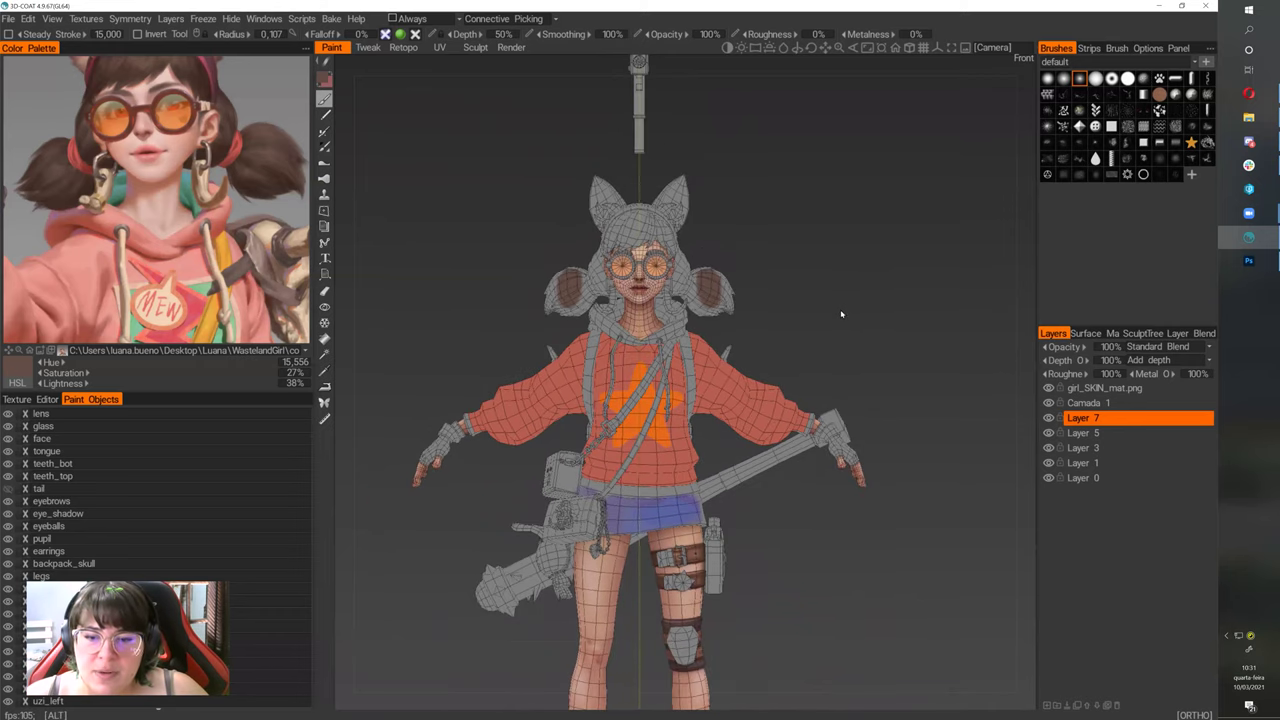
{"action": "right_click_drag", "start_coordinate": [841, 314], "coordinate": [846, 391], "text": "alt"}
{"action": "middle_click_drag", "start_coordinate": [846, 391], "coordinate": [866, 280], "text": "alt"}
{"action": "left_click_drag", "start_coordinate": [866, 280], "coordinate": [819, 260], "text": "alt"}
{"action": "right_click_drag", "start_coordinate": [819, 260], "coordinate": [815, 190], "text": "alt"}
{"action": "middle_click_drag", "start_coordinate": [815, 190], "coordinate": [815, 210], "text": "alt"}
{"action": "middle_click_drag", "start_coordinate": [930, 222], "coordinate": [924, 268], "text": "alt"}
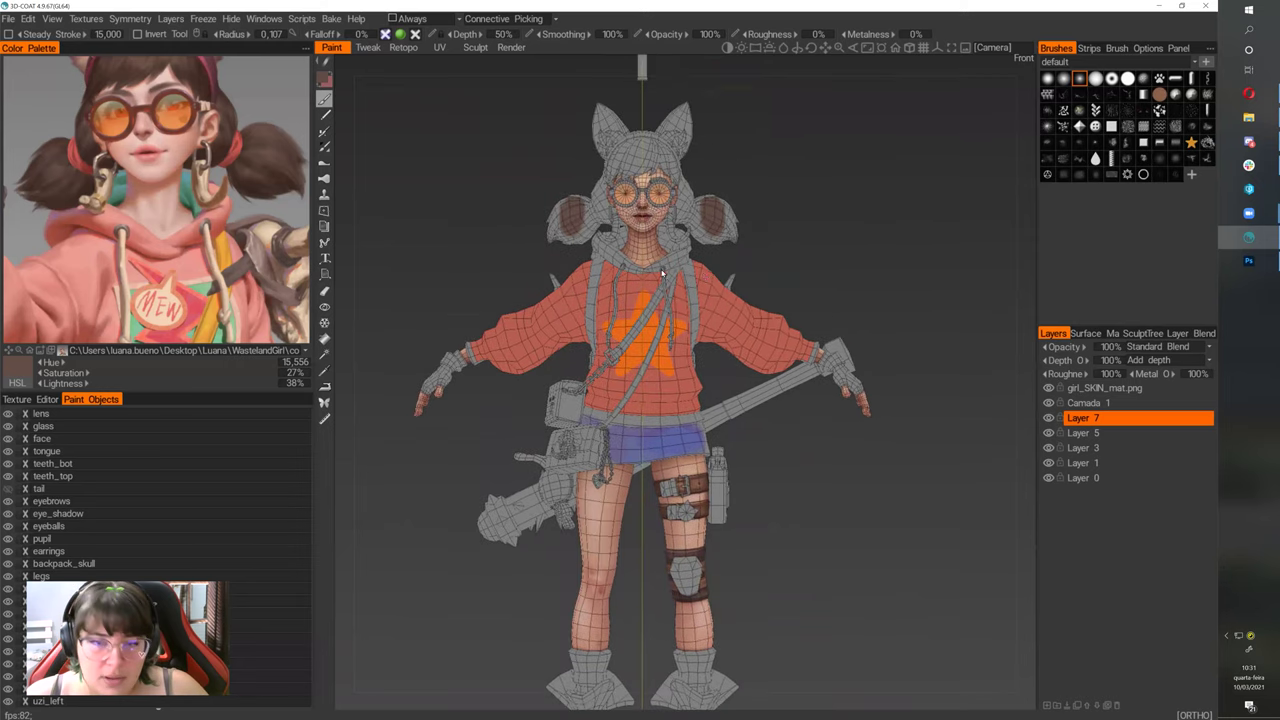
- Hide the symmetry plane while keeping mirror symmetry enabled across the X axis
{"action": "key", "text": "s"}
{"action": "left_click", "coordinate": [655, 236]}
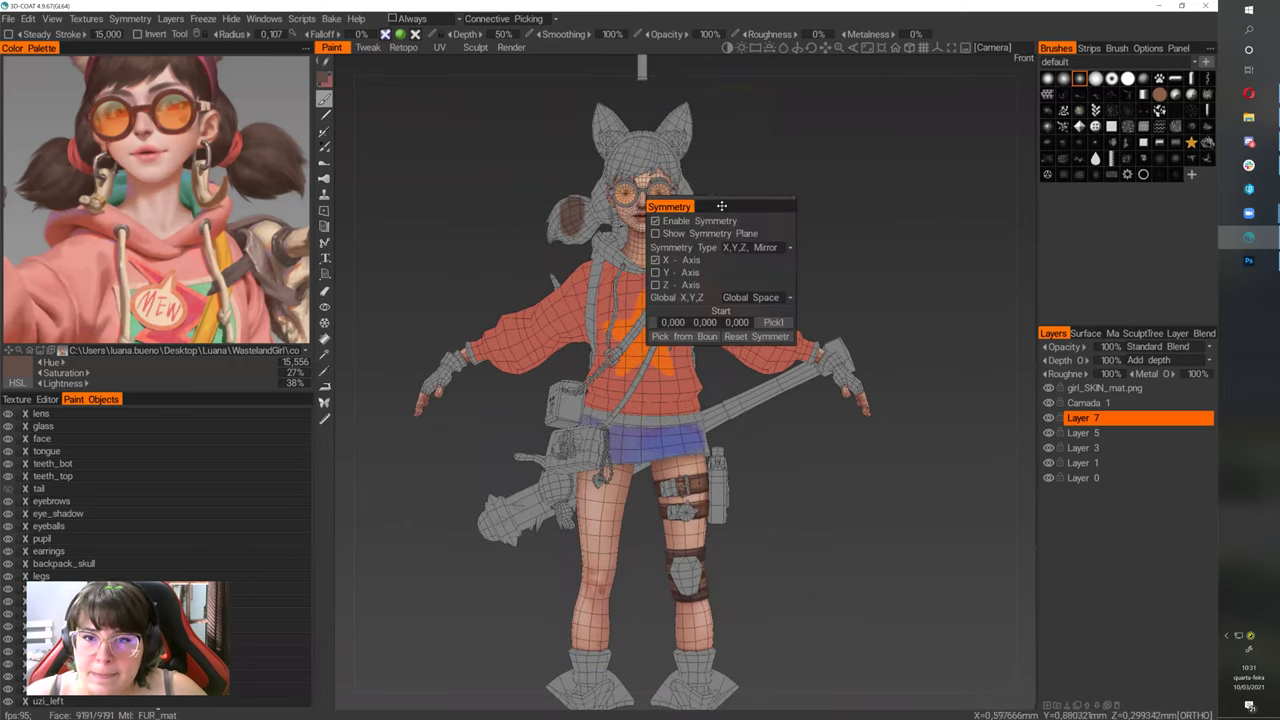
{"action": "left_click_drag", "start_coordinate": [786, 243], "coordinate": [851, 237], "text": "alt"}
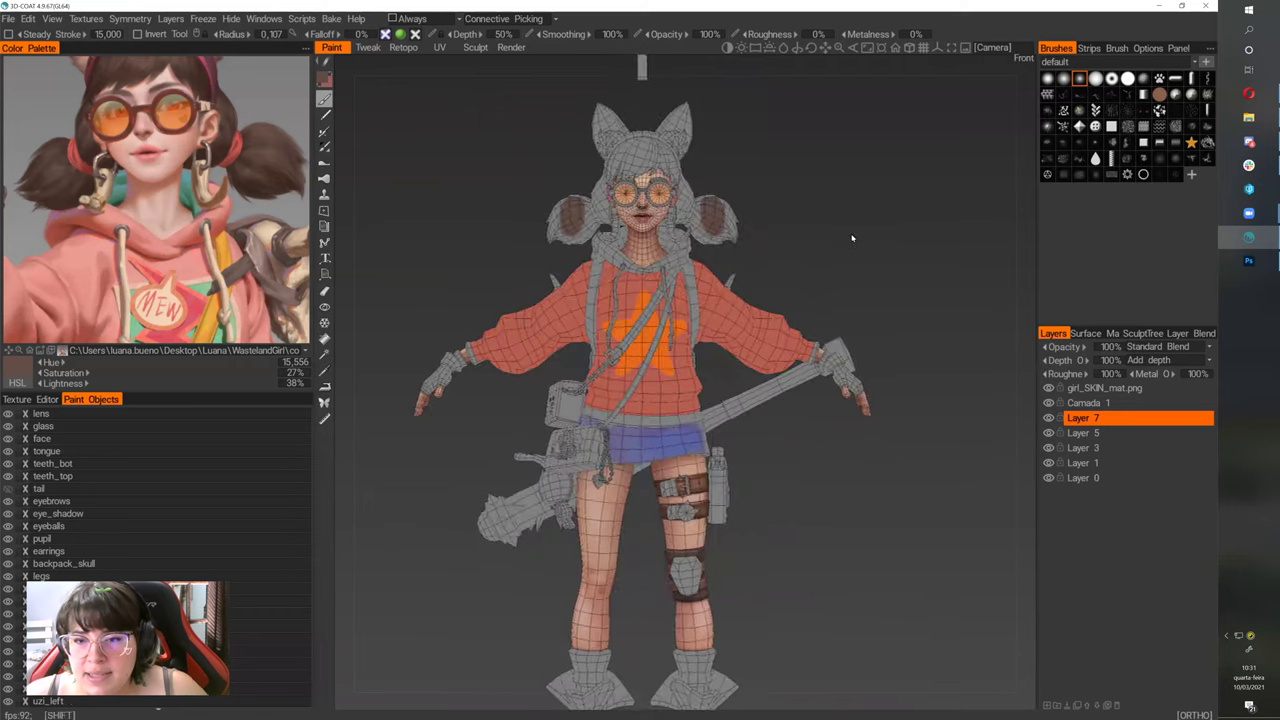
{"action": "right_click_drag", "start_coordinate": [851, 237], "coordinate": [906, 277], "text": "alt"}
{"action": "middle_click_drag", "start_coordinate": [906, 277], "coordinate": [874, 334], "text": "alt"}
{"action": "right_click_drag", "start_coordinate": [874, 334], "coordinate": [791, 292], "text": "alt"}
{"action": "middle_click_drag", "start_coordinate": [791, 292], "coordinate": [787, 278], "text": "alt"}
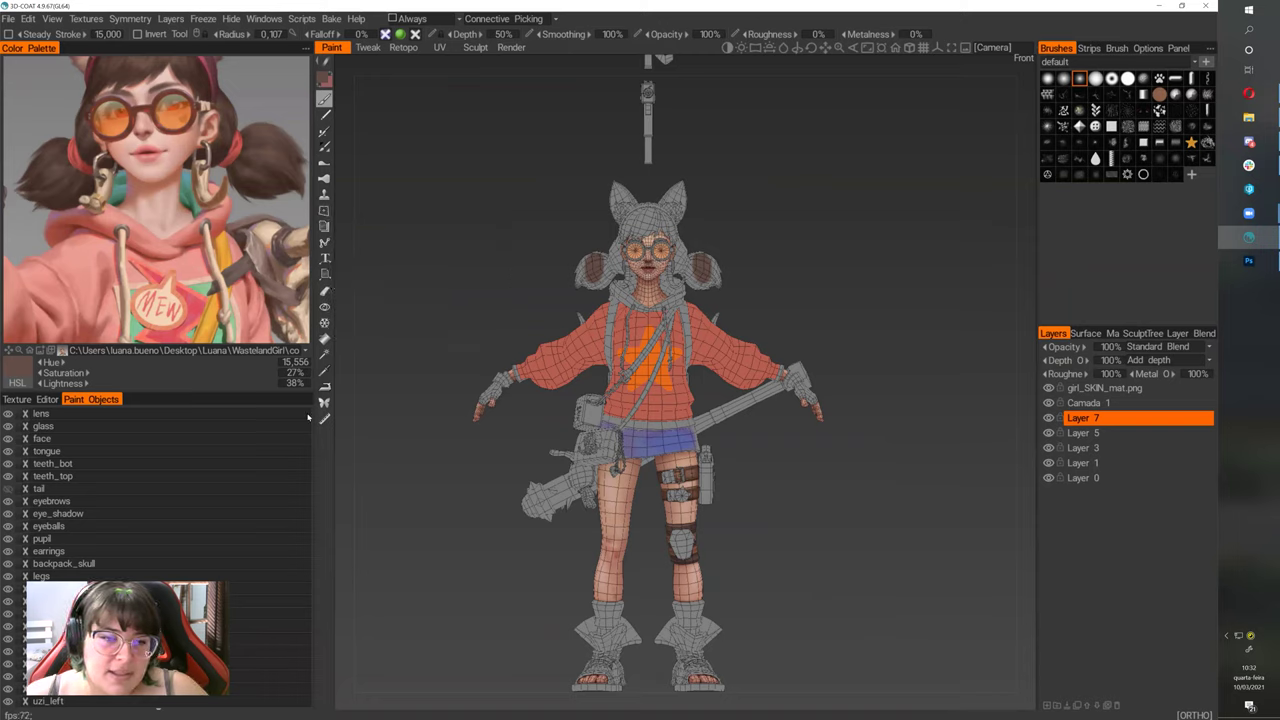
{"action": "left_click_drag", "start_coordinate": [838, 522], "coordinate": [877, 477]}
{"action": "right_click_drag", "start_coordinate": [877, 477], "coordinate": [893, 448]}
{"action": "middle_click_drag", "start_coordinate": [893, 448], "coordinate": [889, 553]}
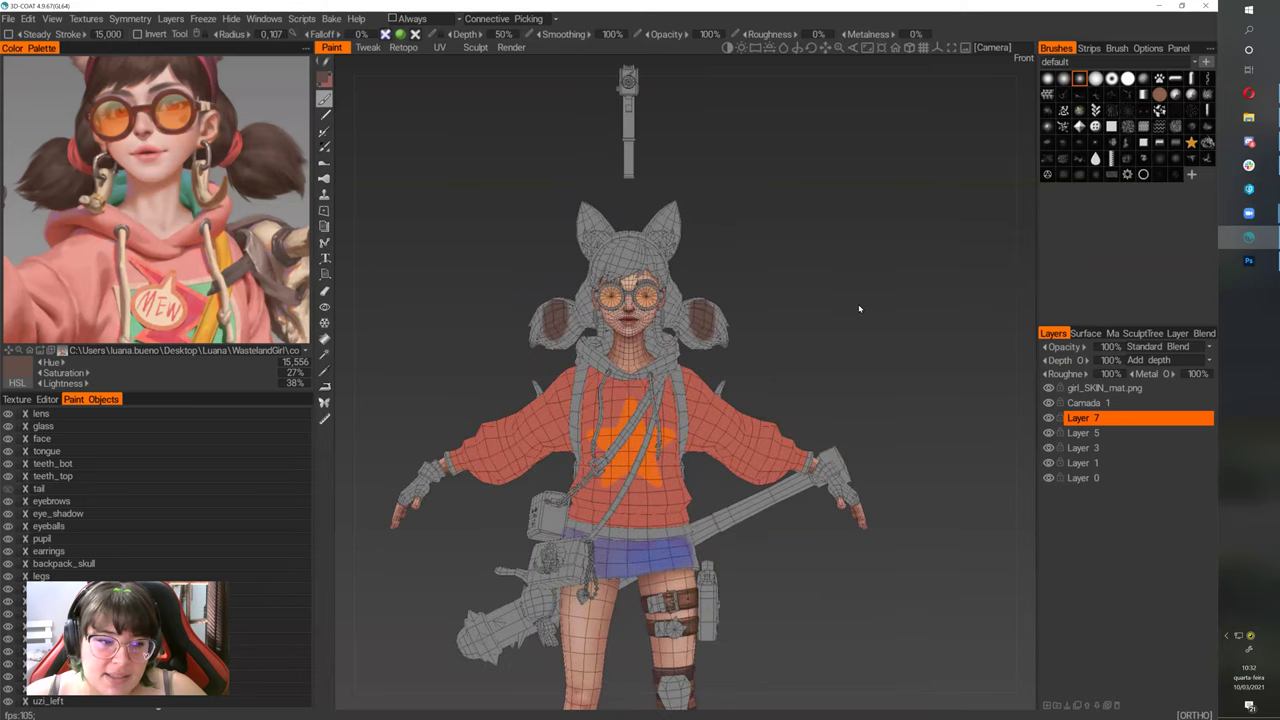
{"action": "right_click_drag", "start_coordinate": [860, 308], "coordinate": [863, 352]}
{"action": "left_click_drag", "start_coordinate": [856, 346], "coordinate": [869, 405]}
{"action": "right_click_drag", "start_coordinate": [869, 405], "coordinate": [886, 338], "text": "alt"}
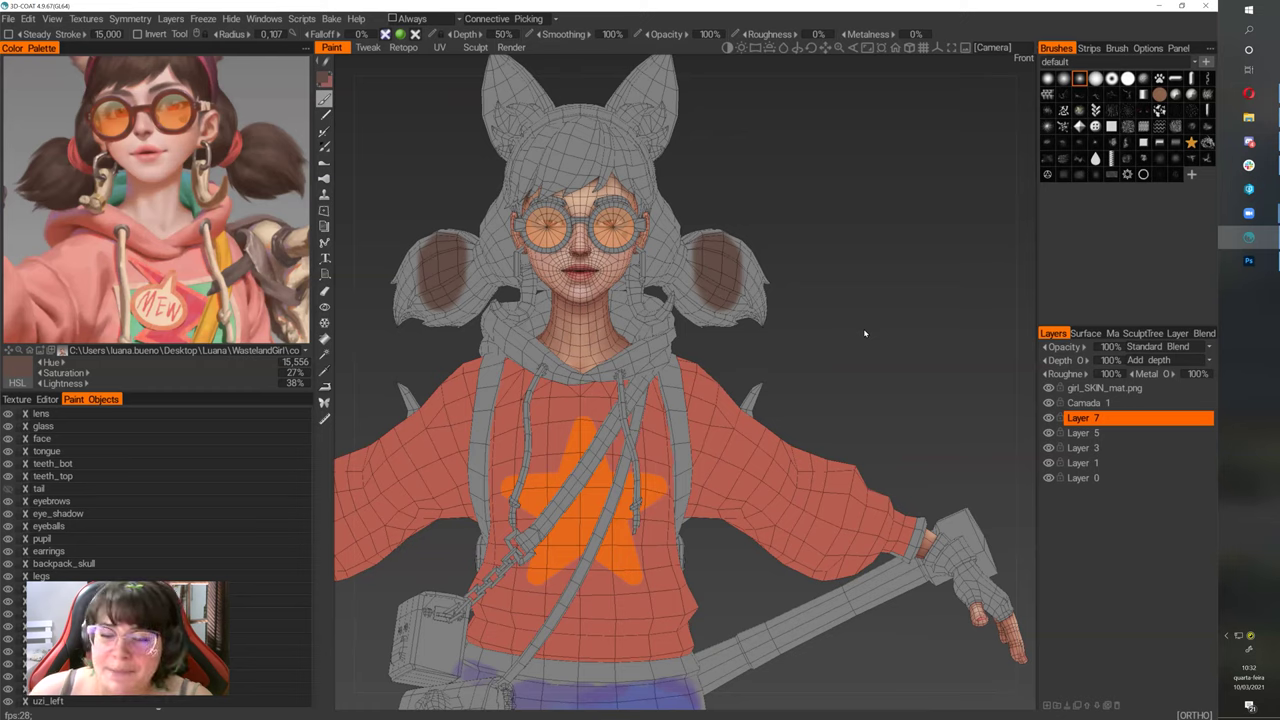
- Switch to the Opera browser and look through the Youku channel's texture painting videos down to the end of the first page
{"action": "left_click", "coordinate": [1248, 93]}
{"action": "scroll", "coordinate": [766, 600], "scroll_direction": "up", "scroll_amount": 3}
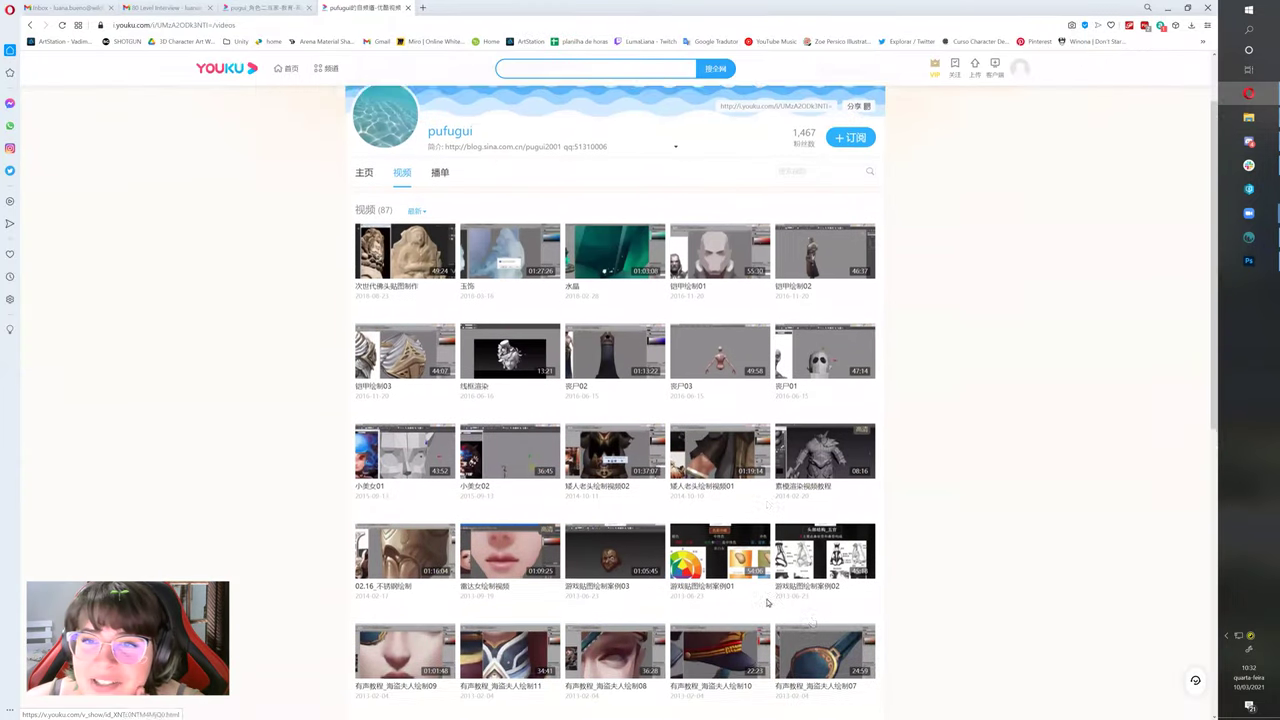
{"action": "scroll", "coordinate": [435, 576], "scroll_direction": "down", "scroll_amount": 3}
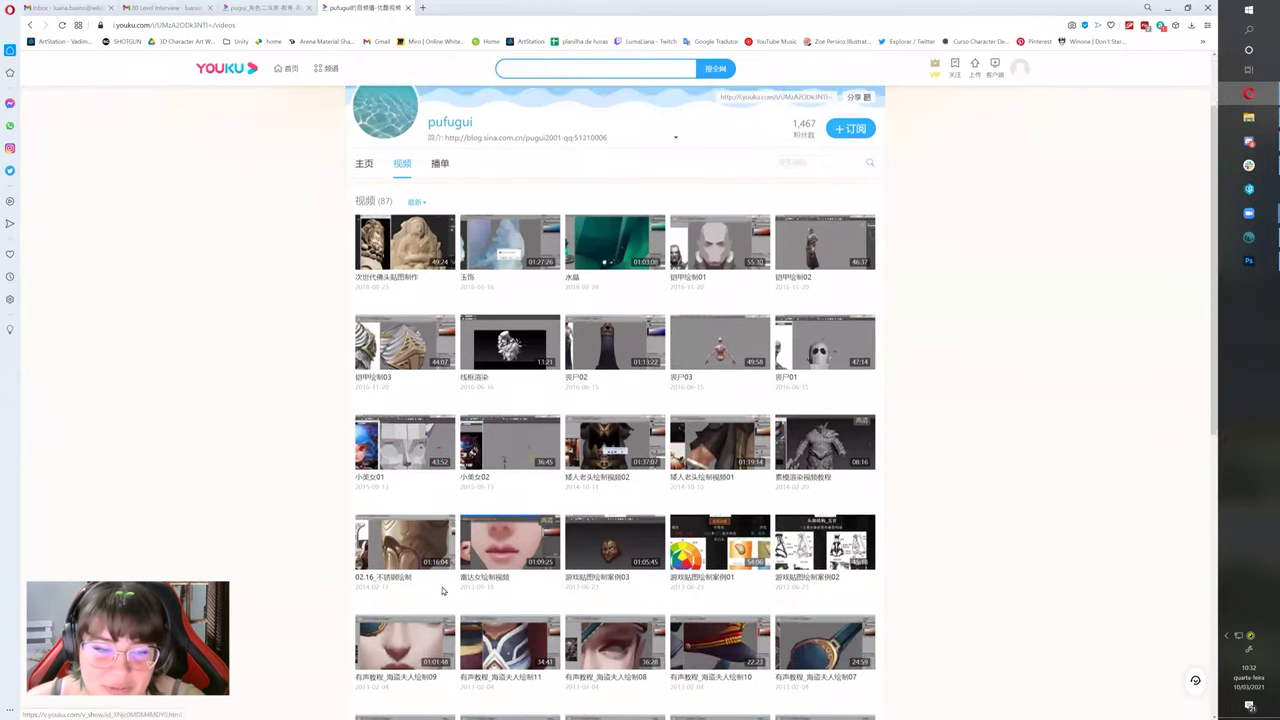
{"action": "scroll", "coordinate": [511, 557], "scroll_direction": "up", "scroll_amount": 2}
{"action": "scroll", "coordinate": [511, 557], "scroll_direction": "up", "scroll_amount": 1}
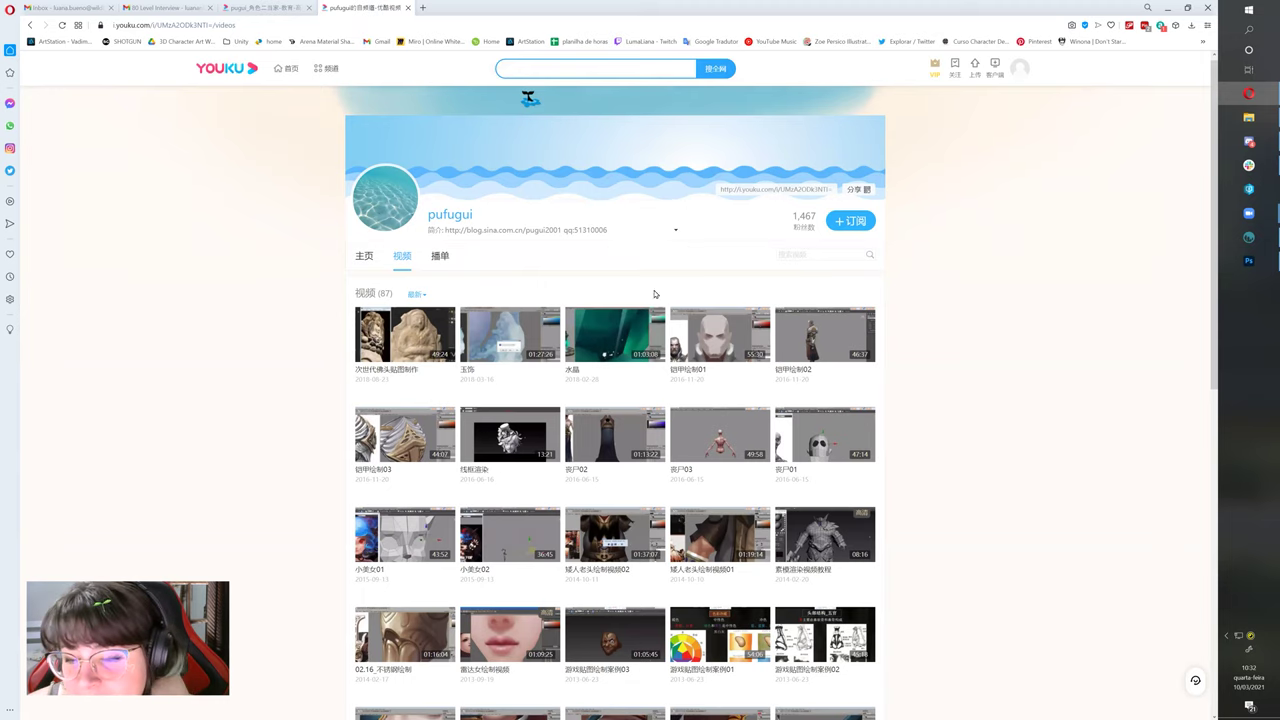
{"action": "scroll", "coordinate": [940, 457], "scroll_direction": "down", "scroll_amount": 1}
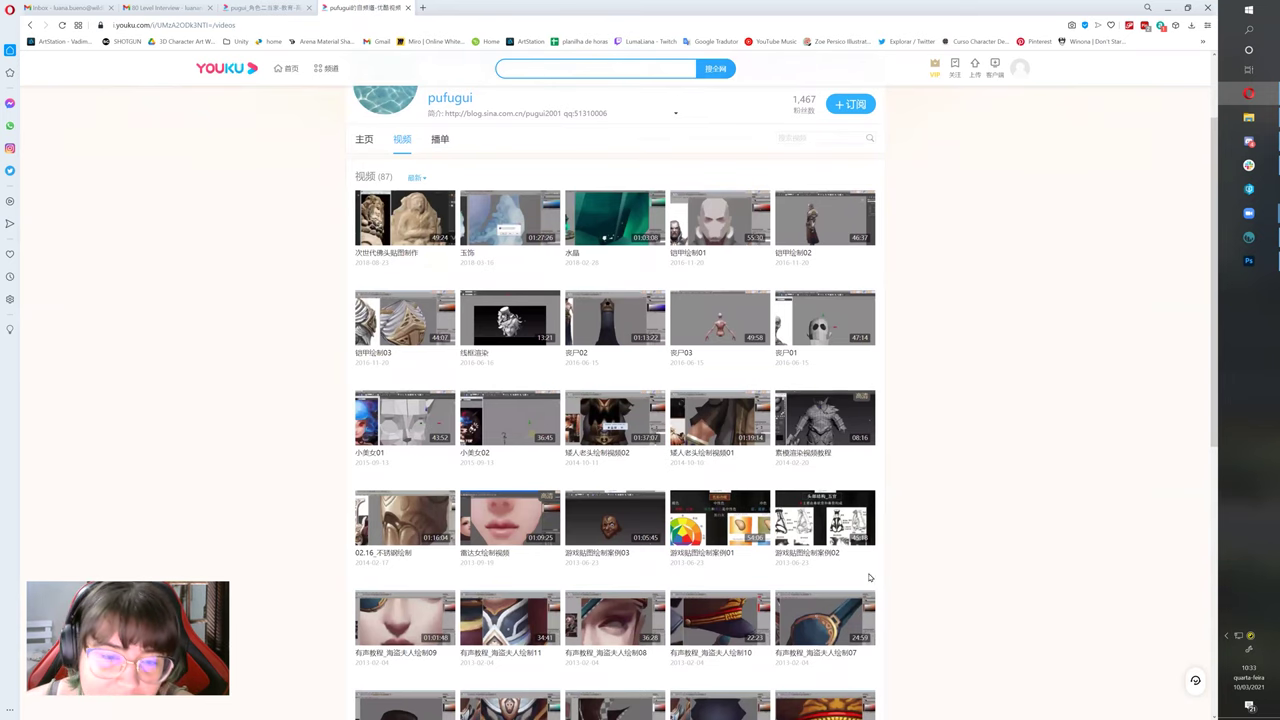
{"action": "scroll", "coordinate": [869, 577], "scroll_direction": "down", "scroll_amount": 1}
{"action": "scroll", "coordinate": [912, 576], "scroll_direction": "up", "scroll_amount": 1}
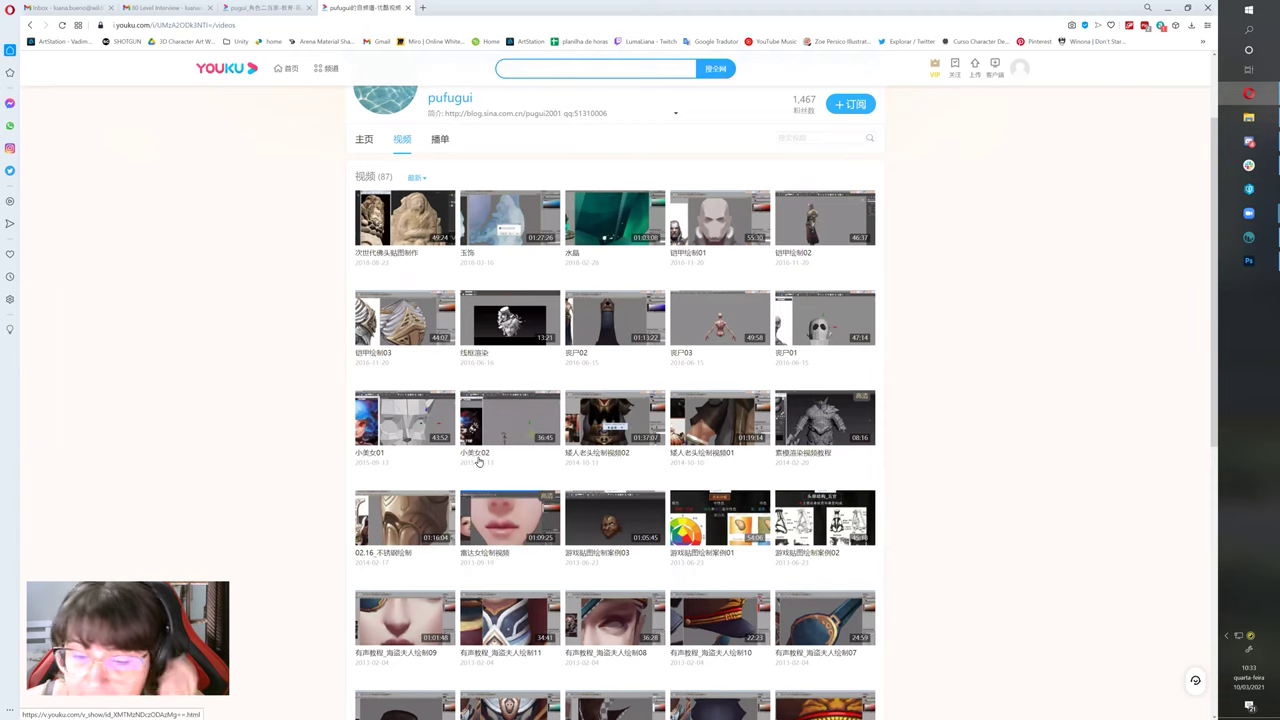
{"action": "scroll", "coordinate": [478, 450], "scroll_direction": "down", "scroll_amount": 1}
{"action": "scroll", "coordinate": [555, 560], "scroll_direction": "down", "scroll_amount": 1}
{"action": "scroll", "coordinate": [553, 560], "scroll_direction": "down", "scroll_amount": 5}
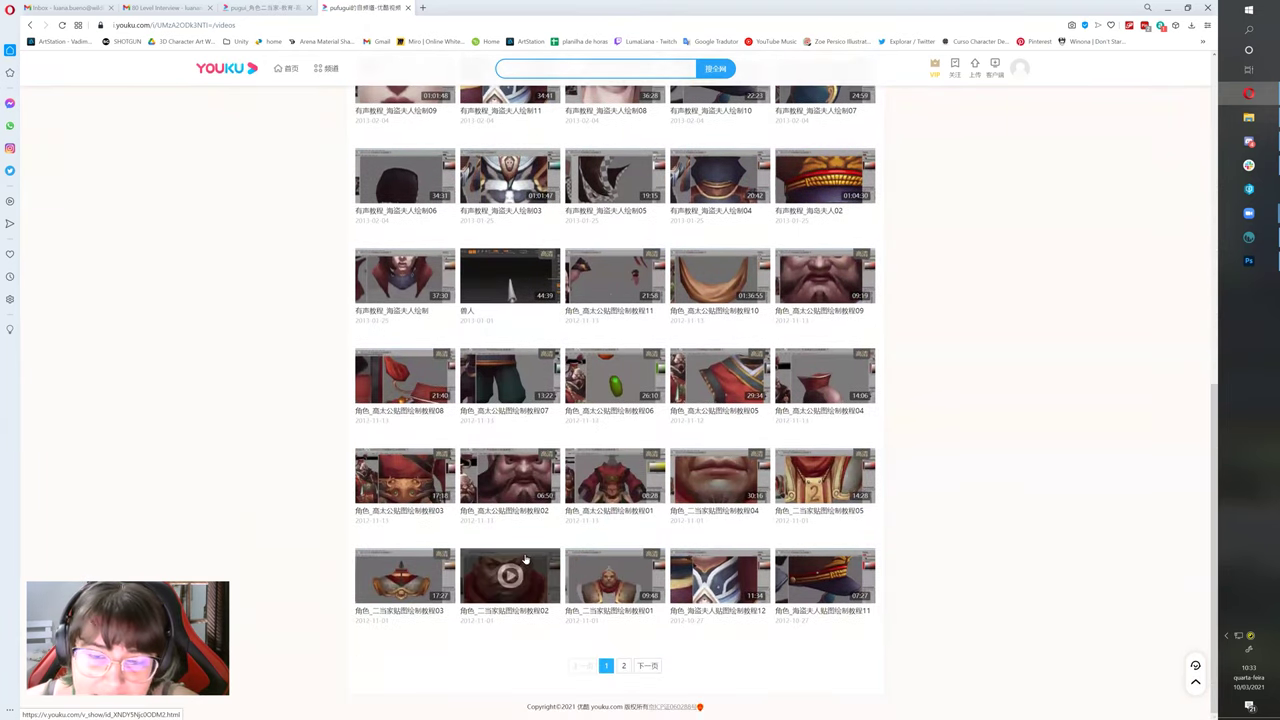
- Review the channel's tutorial thumbnails again and reveal the full web address of its video page
{"action": "scroll", "coordinate": [540, 550], "scroll_direction": "up", "scroll_amount": 4}
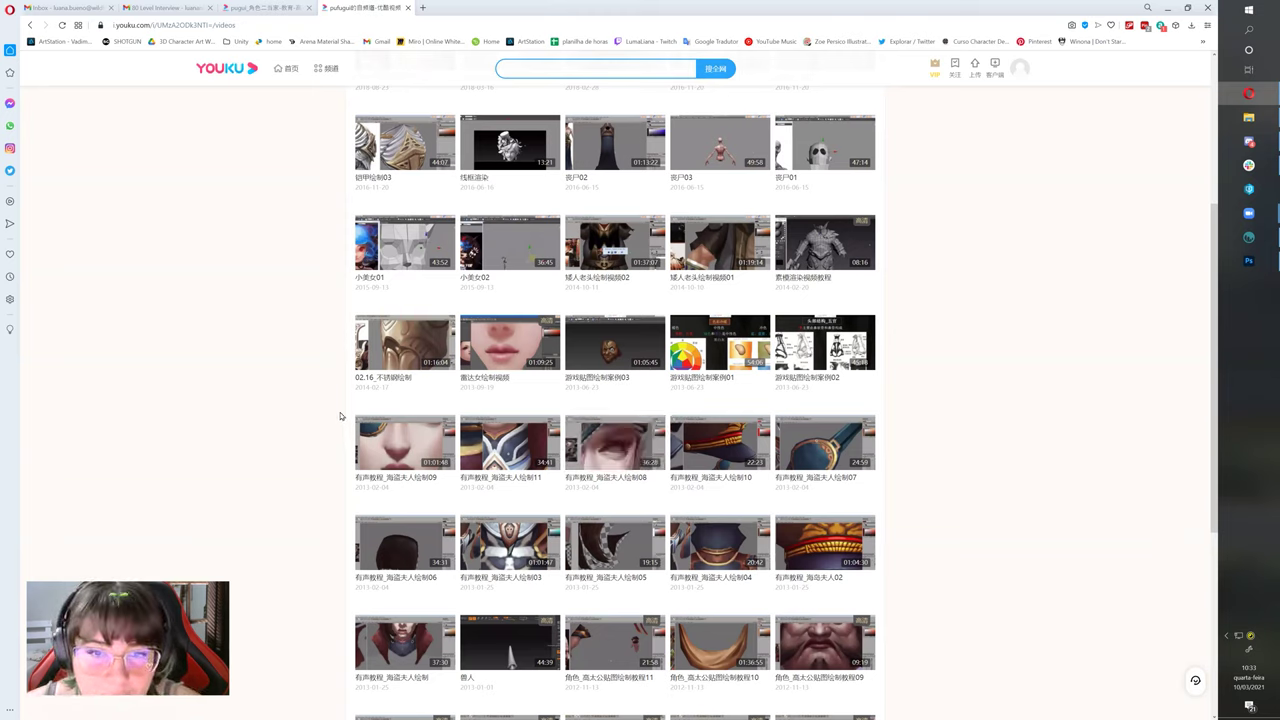
{"action": "scroll", "coordinate": [675, 500], "scroll_direction": "down", "scroll_amount": 1}
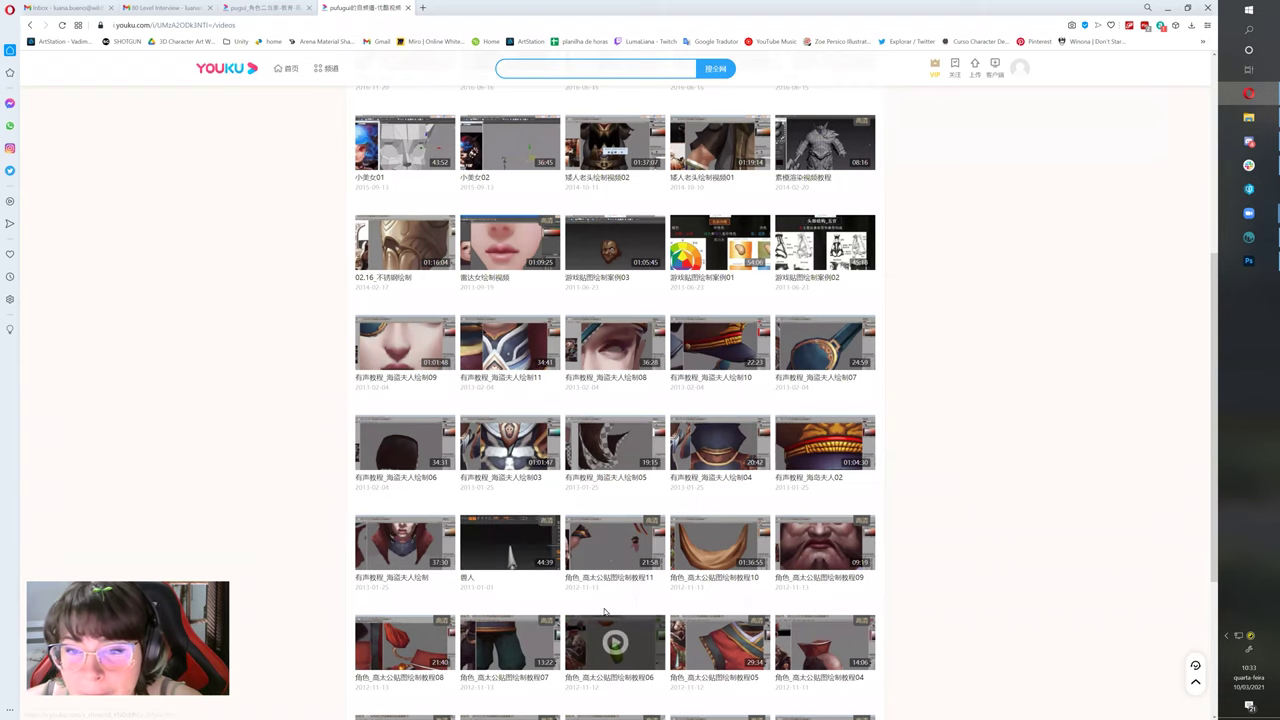
{"action": "scroll", "coordinate": [511, 536], "scroll_direction": "up", "scroll_amount": 2}
{"action": "scroll", "coordinate": [511, 536], "scroll_direction": "up", "scroll_amount": 2}
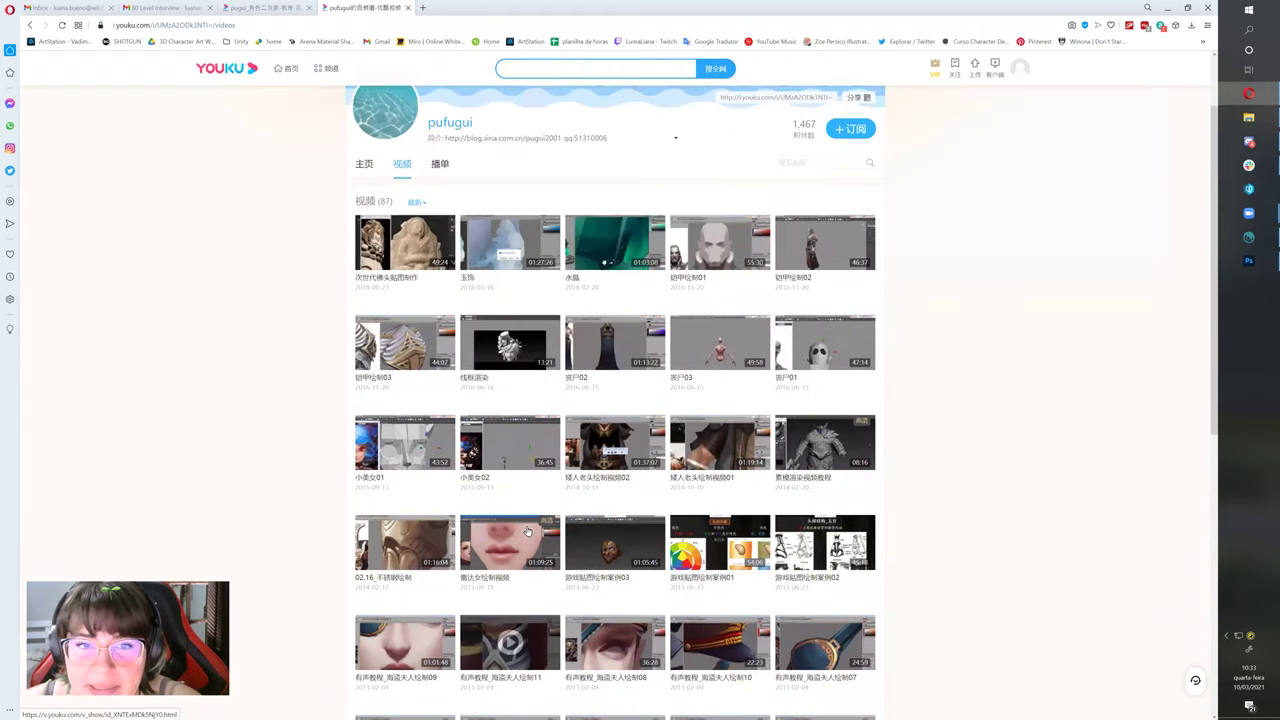
{"action": "scroll", "coordinate": [843, 555], "scroll_direction": "down", "scroll_amount": 2}
{"action": "scroll", "coordinate": [843, 555], "scroll_direction": "down", "scroll_amount": 6}
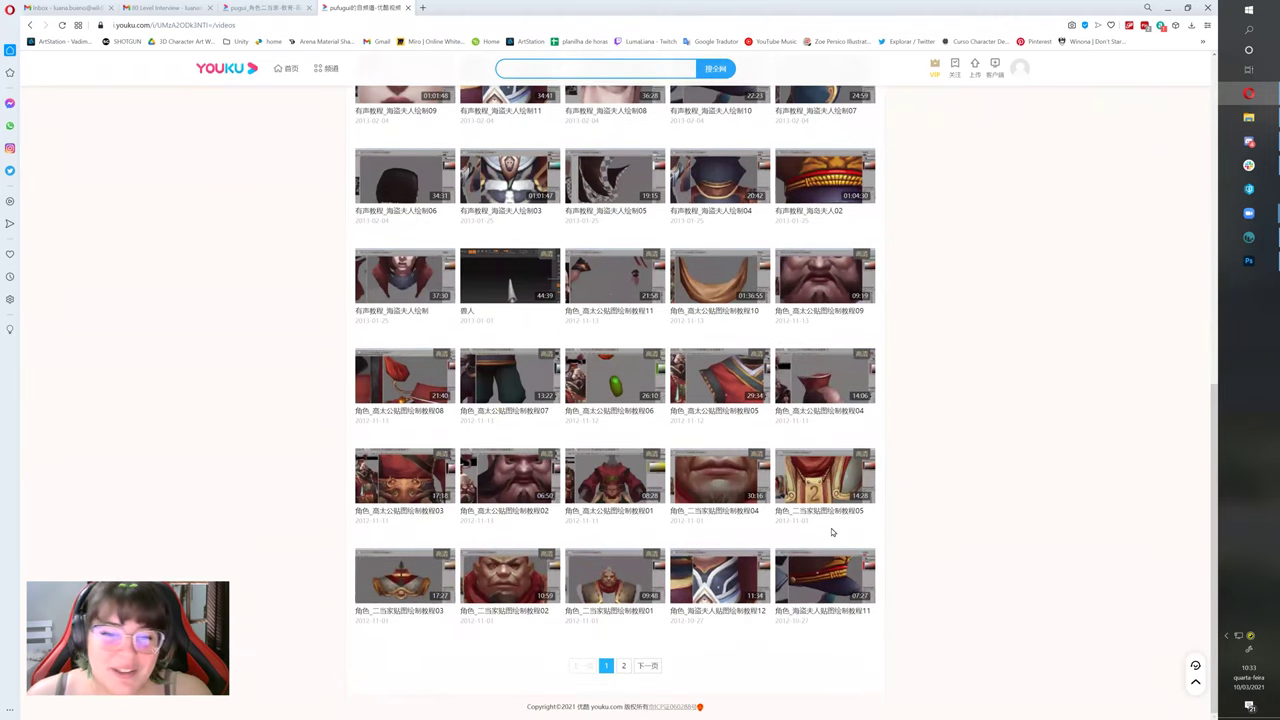
{"action": "scroll", "coordinate": [812, 522], "scroll_direction": "up", "scroll_amount": 5}
{"action": "scroll", "coordinate": [785, 488], "scroll_direction": "up", "scroll_amount": 5}
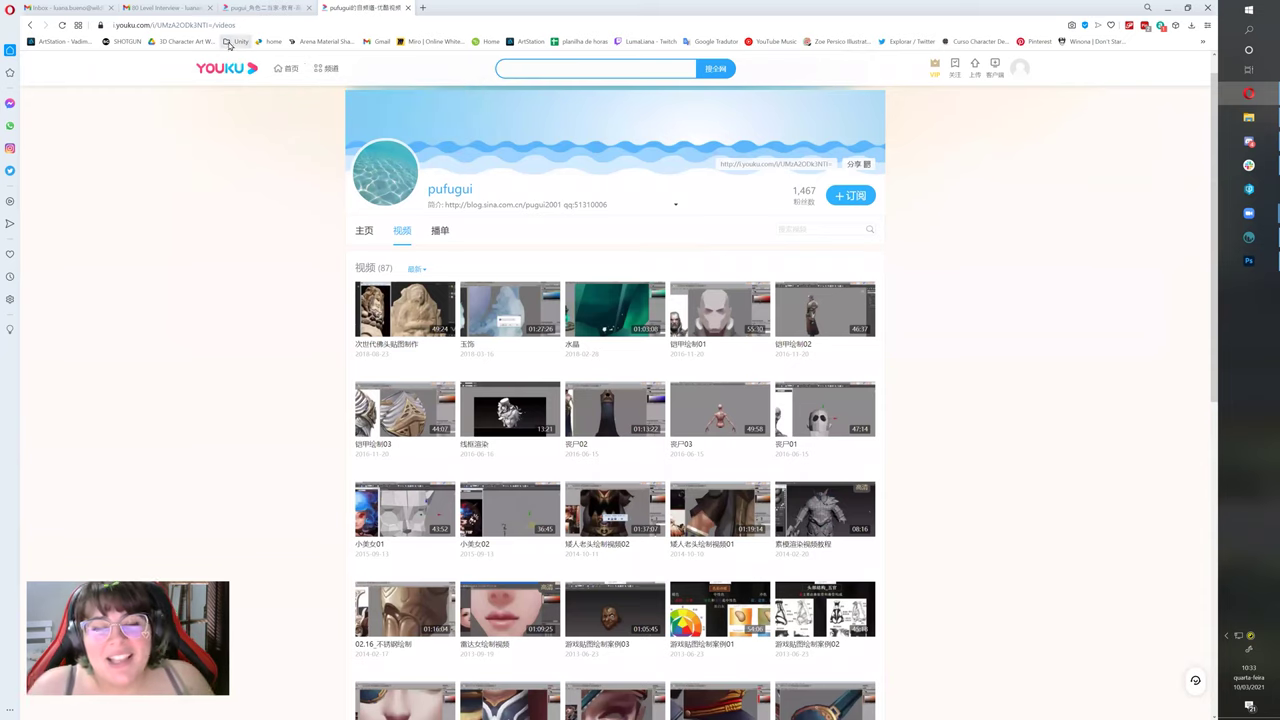
{"action": "left_click", "coordinate": [255, 27]}
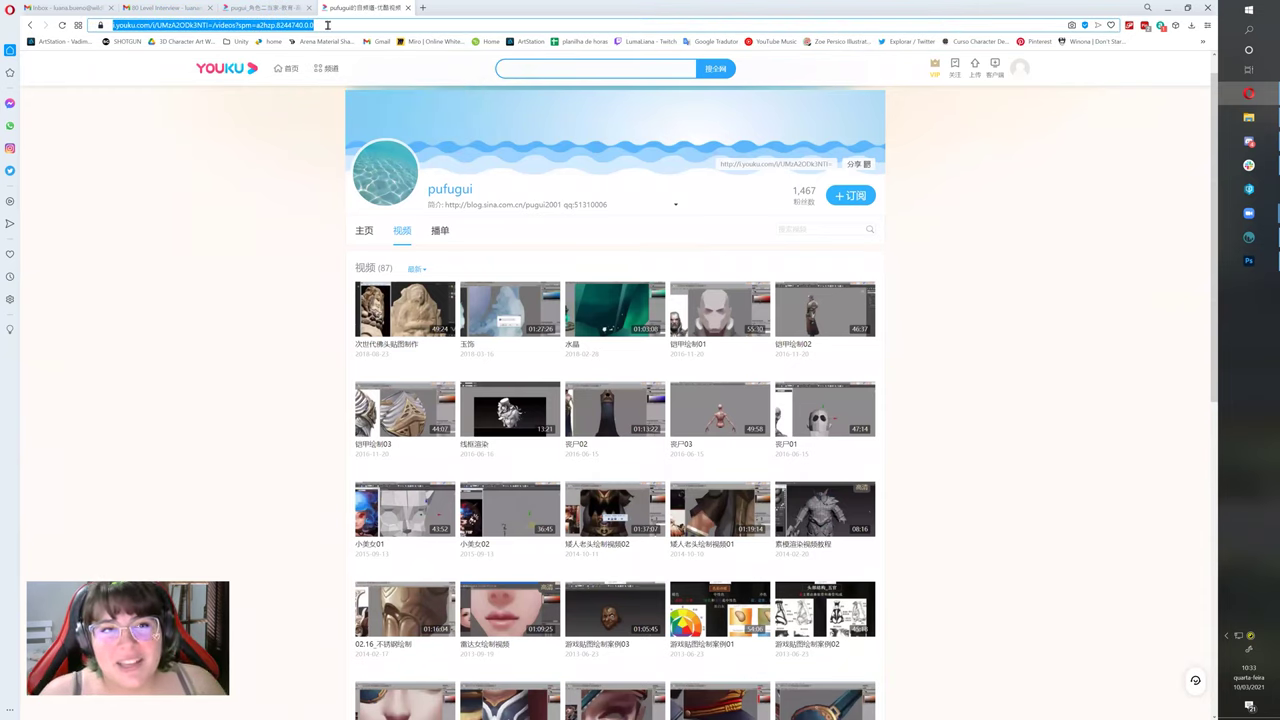
{"action": "left_click", "coordinate": [300, 177]}
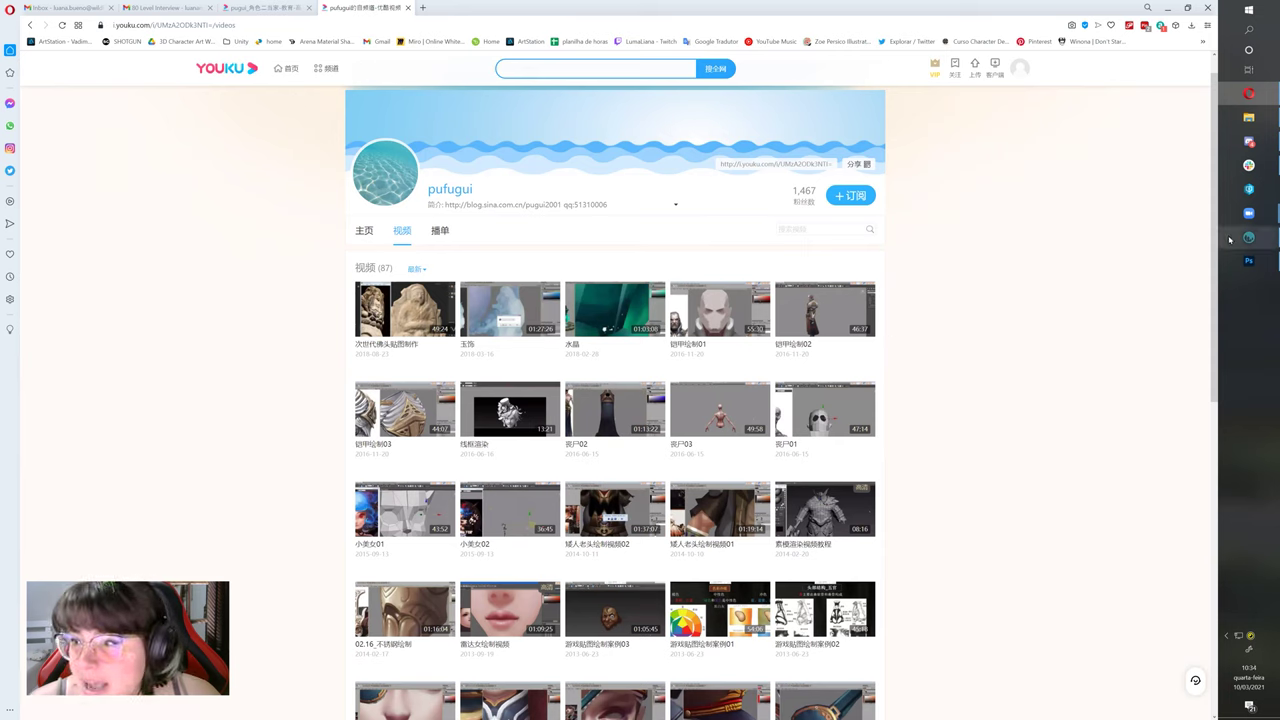
- Switch back to 3D-Coat and save the character scene
{"action": "mouse_move", "coordinate": [1246, 248]}
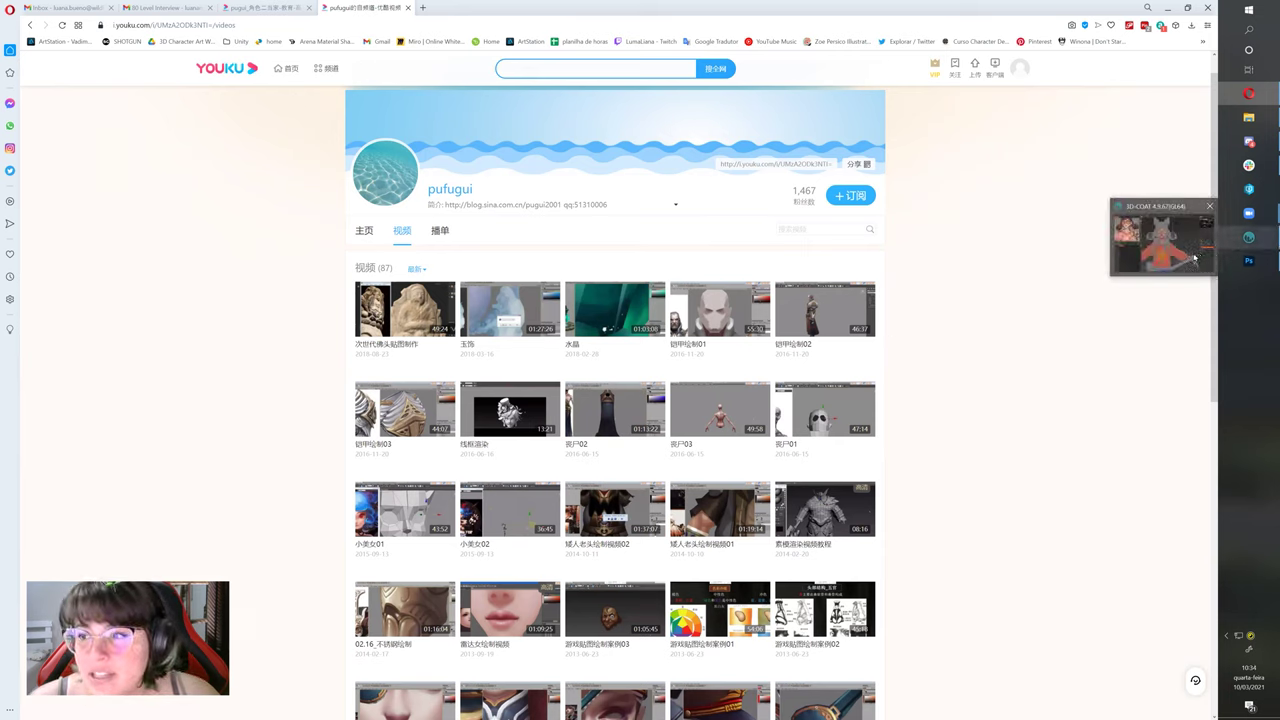
{"action": "left_click", "coordinate": [1192, 256]}
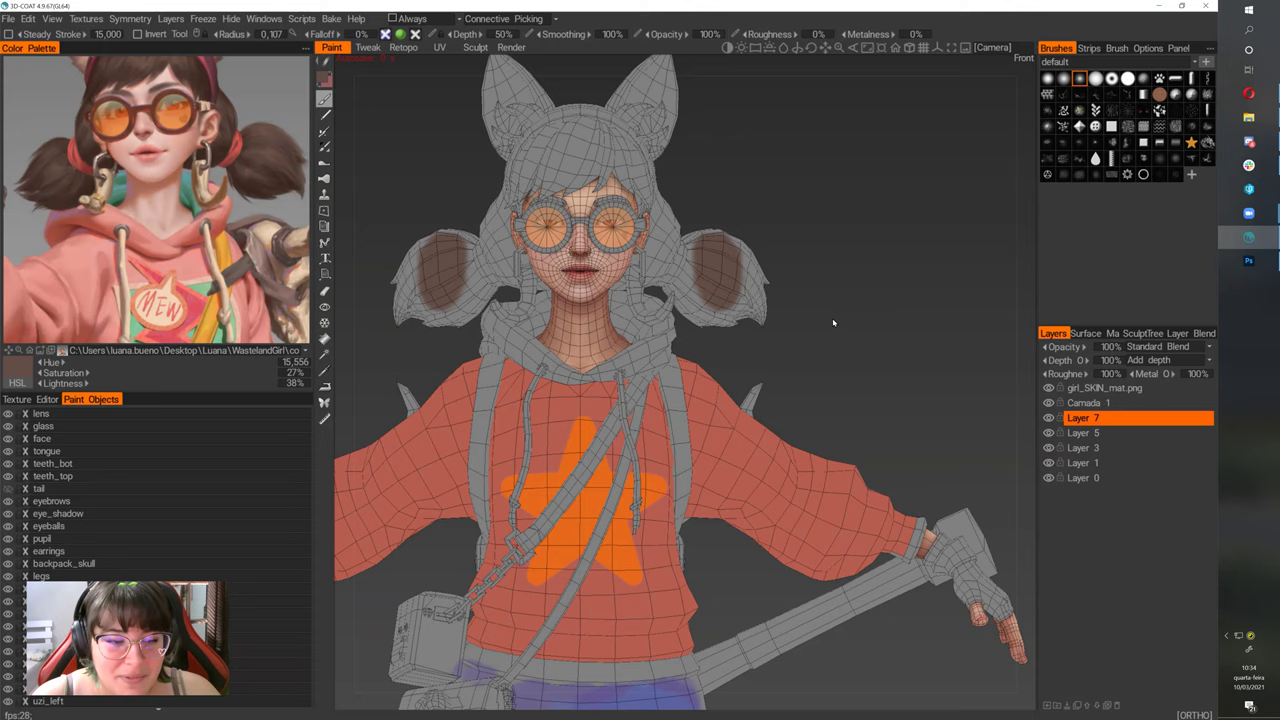
{"action": "key", "text": "ctrl+s"}
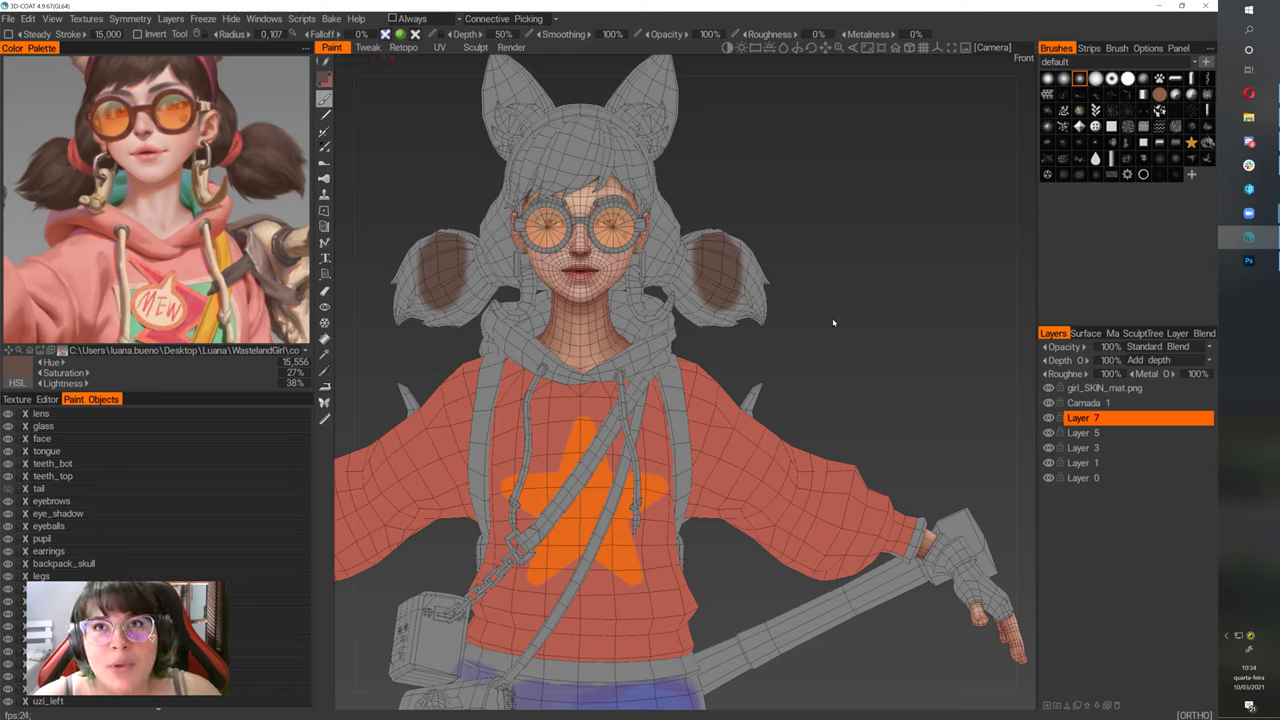